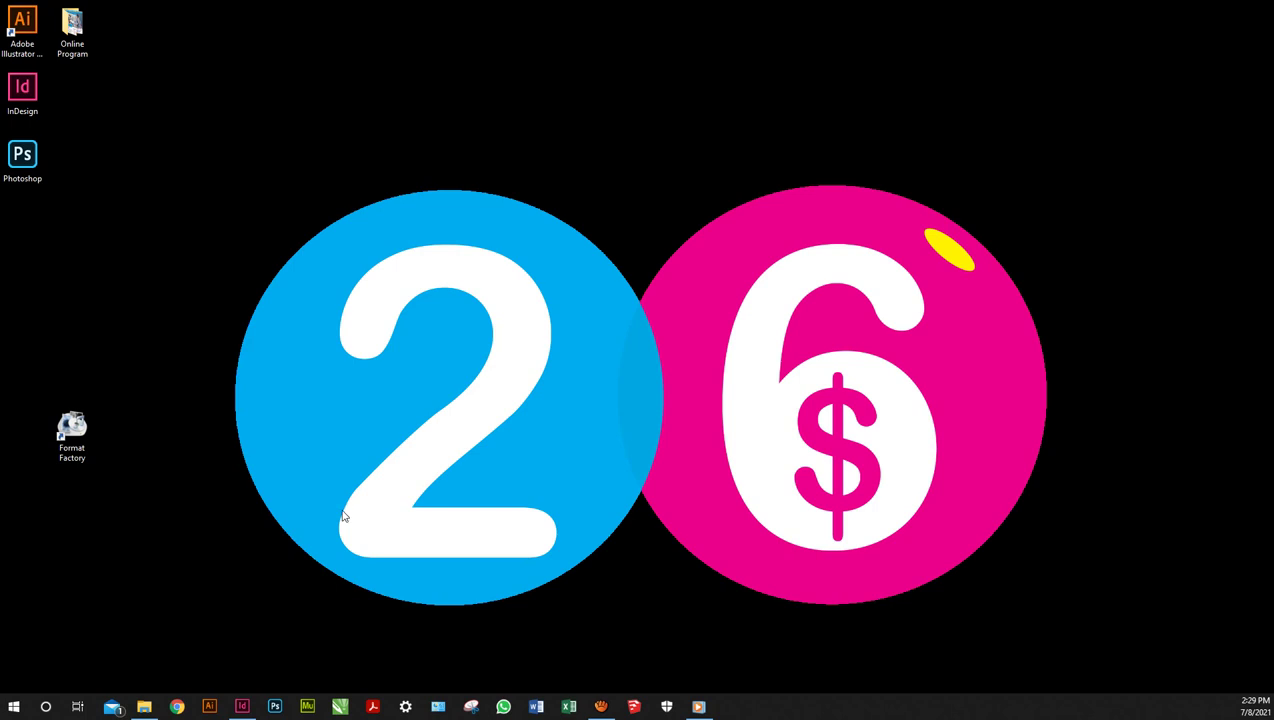
- Switch to InDesign and start a new print document
left_click(243, 708)
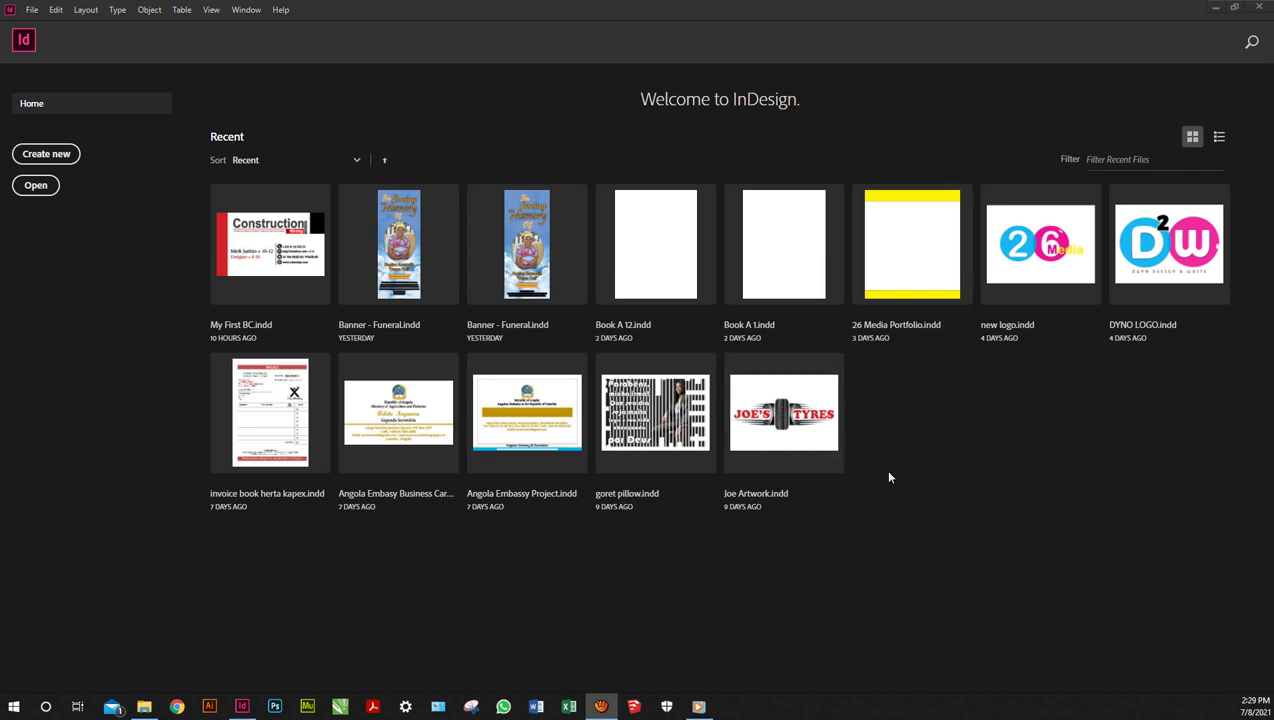
left_click(915, 428)
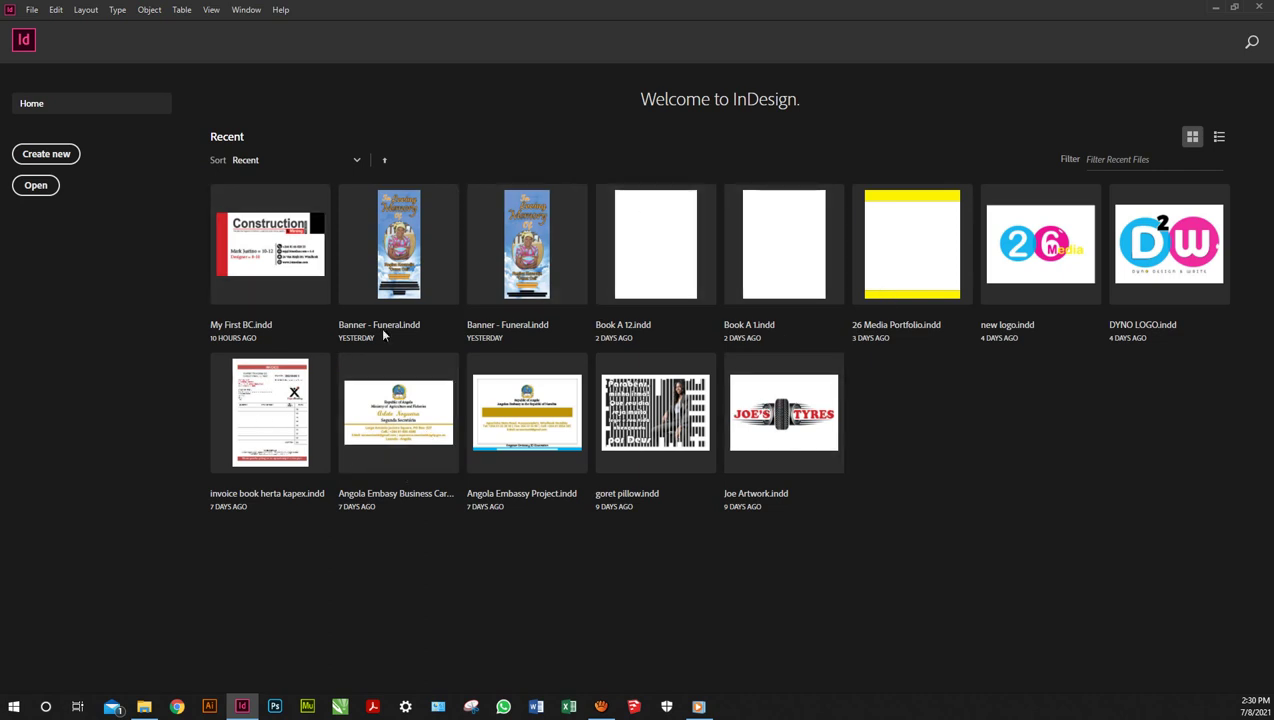
left_click(57, 162)
key("ctrl+n")
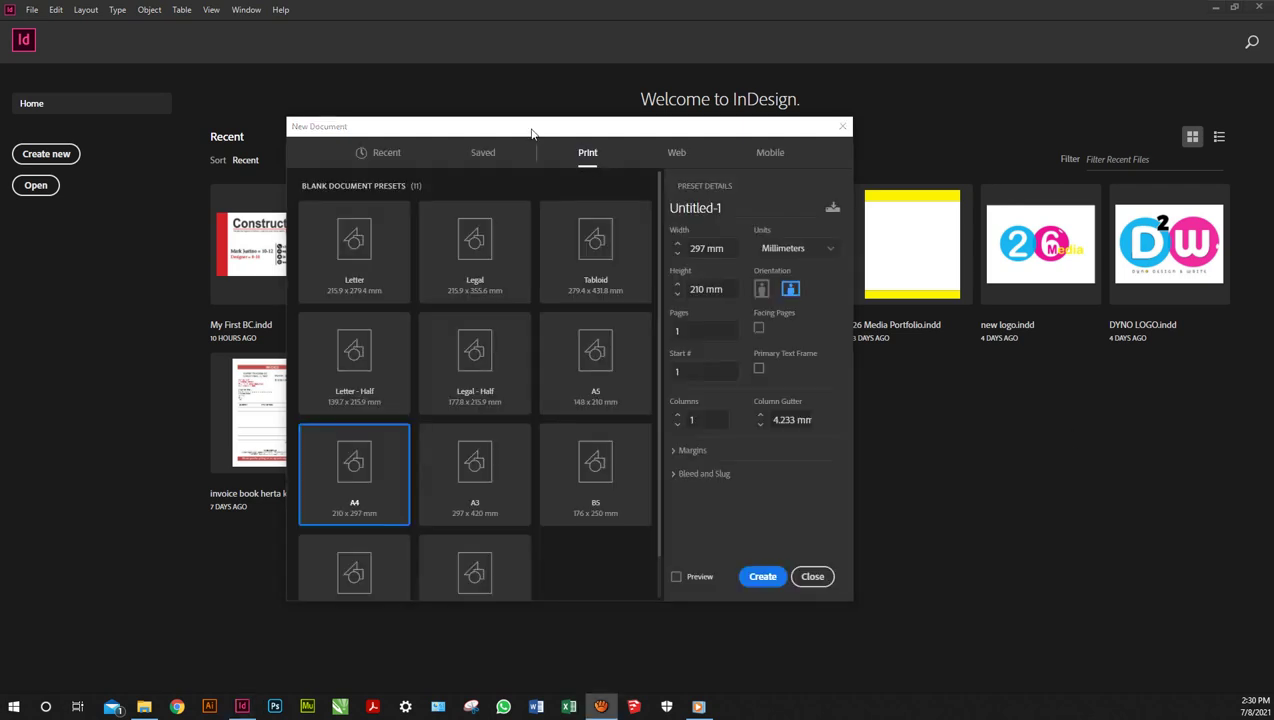
- Name the new landscape A4 document Tools, set it to 3 pages and create it
double_click(724, 207)
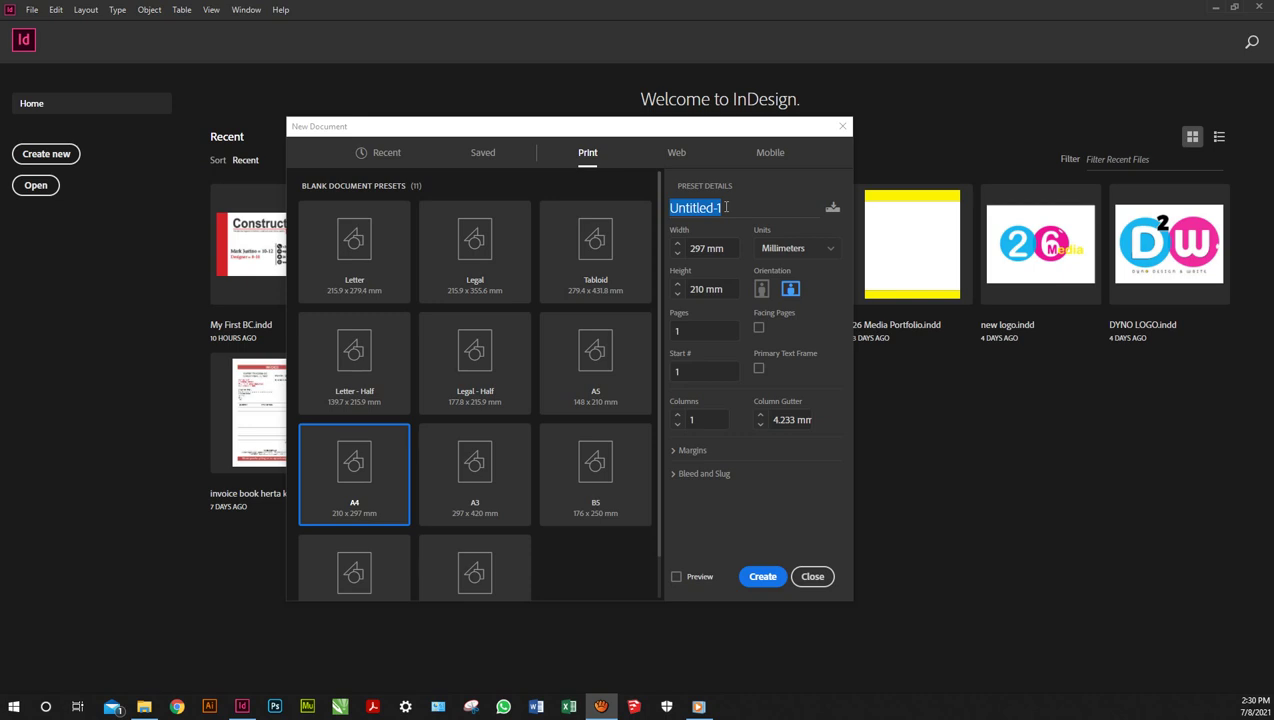
key("BackSpace")
type("Tools")
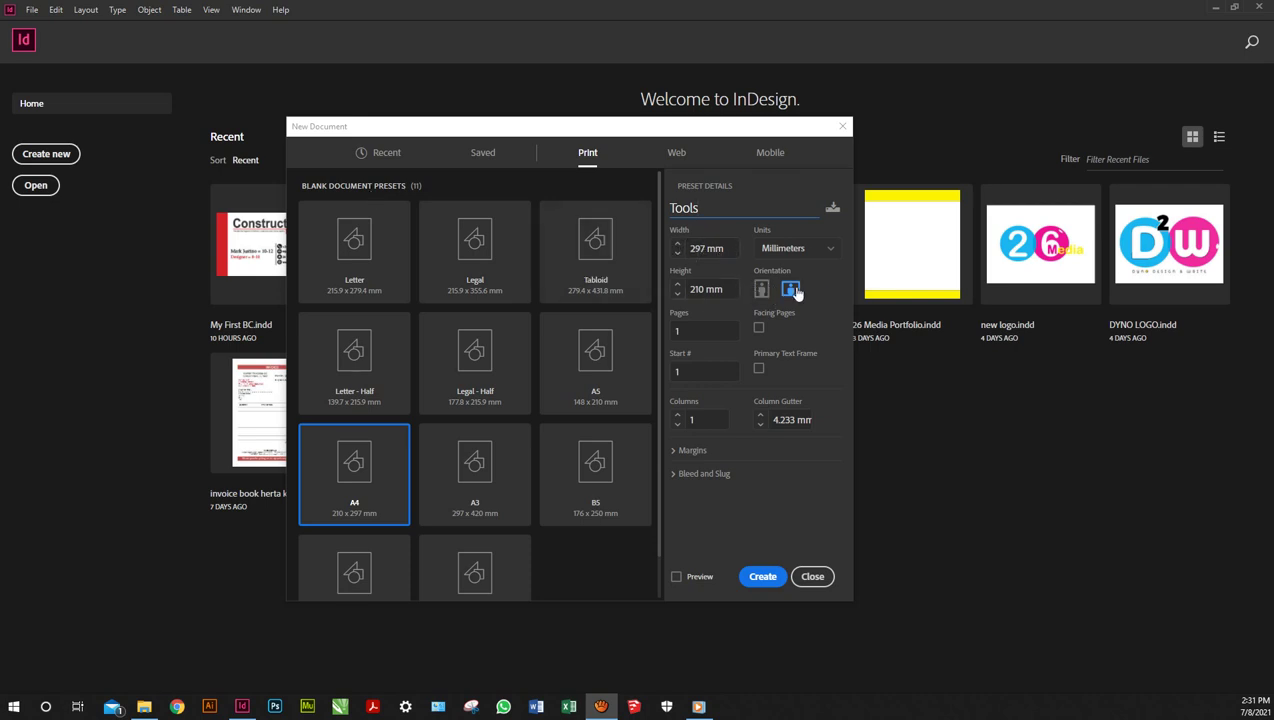
left_click(680, 332)
type("3")
left_click(773, 577)
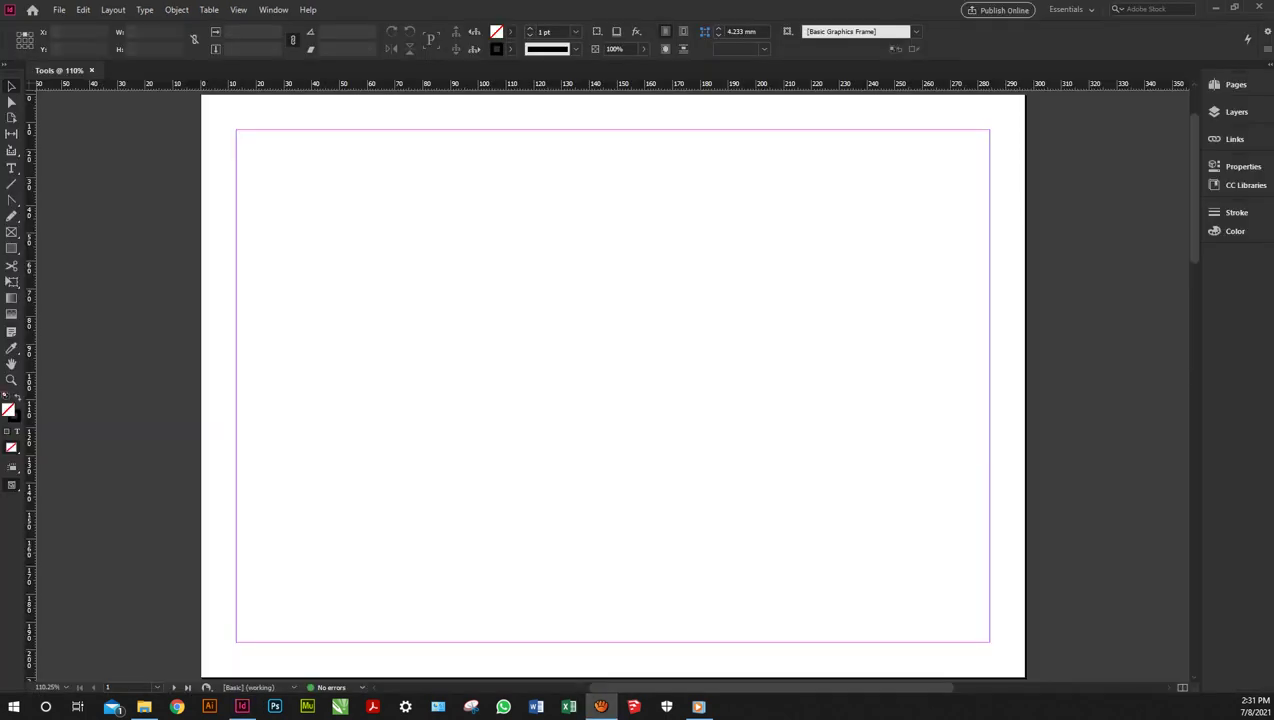
- Inspect the basic shape tool group and make the Ellipse Tool the active shape tool
left_click(462, 234)
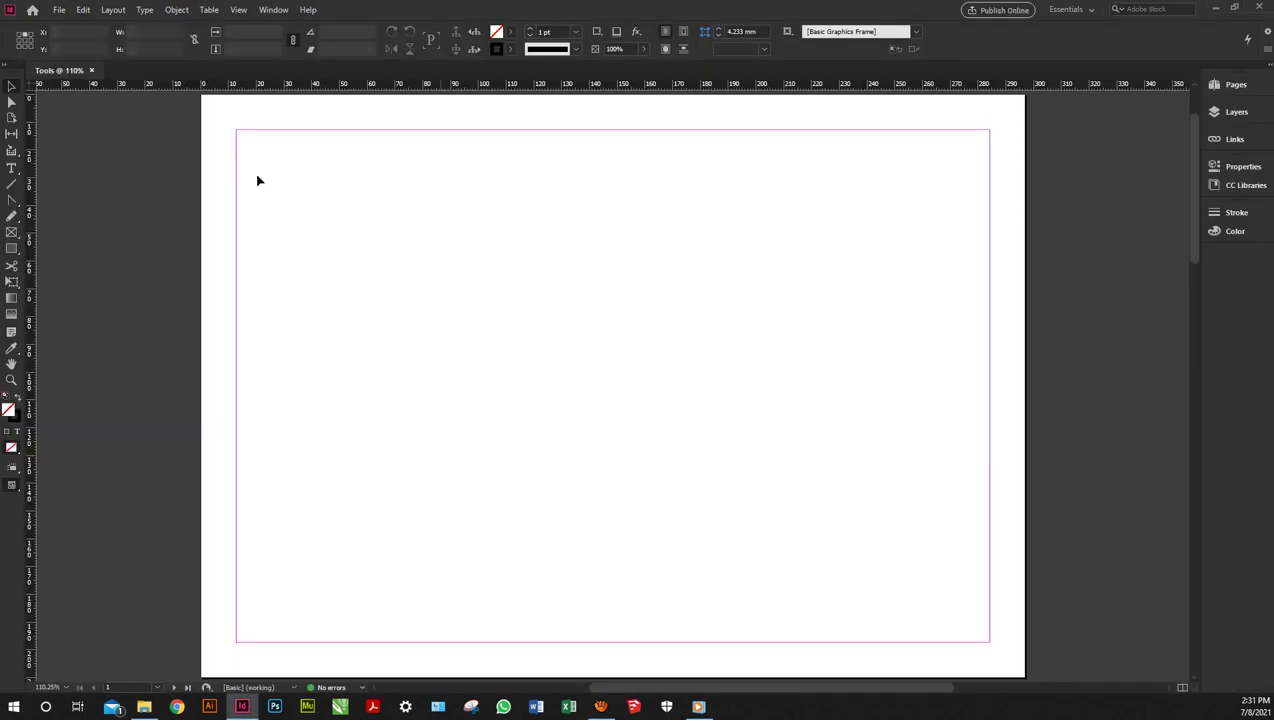
left_click(14, 90)
left_click(9, 254)
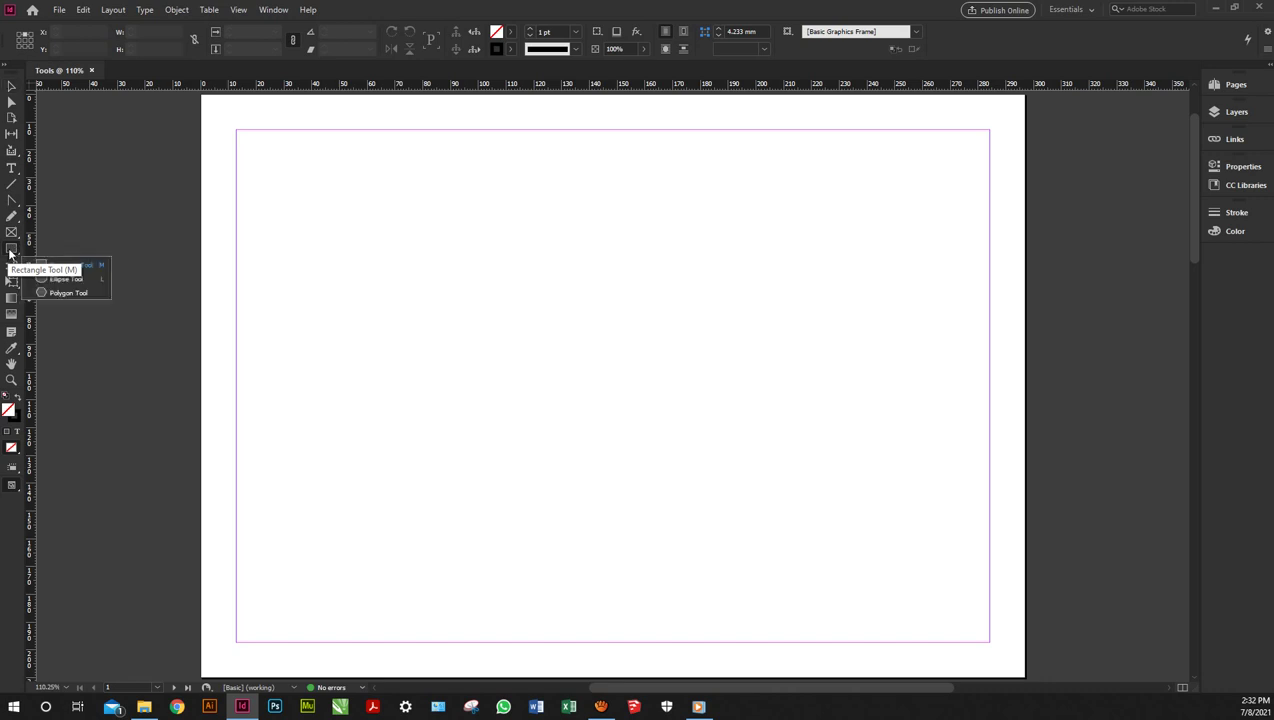
left_click(10, 251)
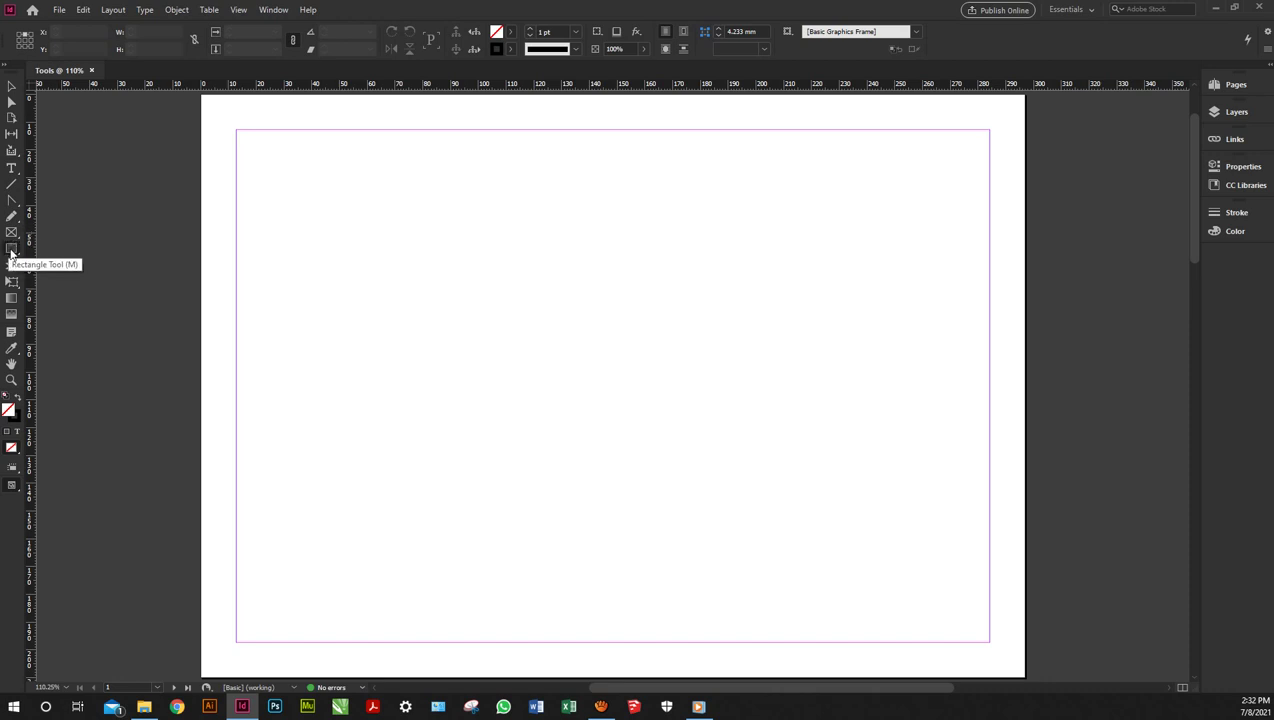
right_click(11, 253)
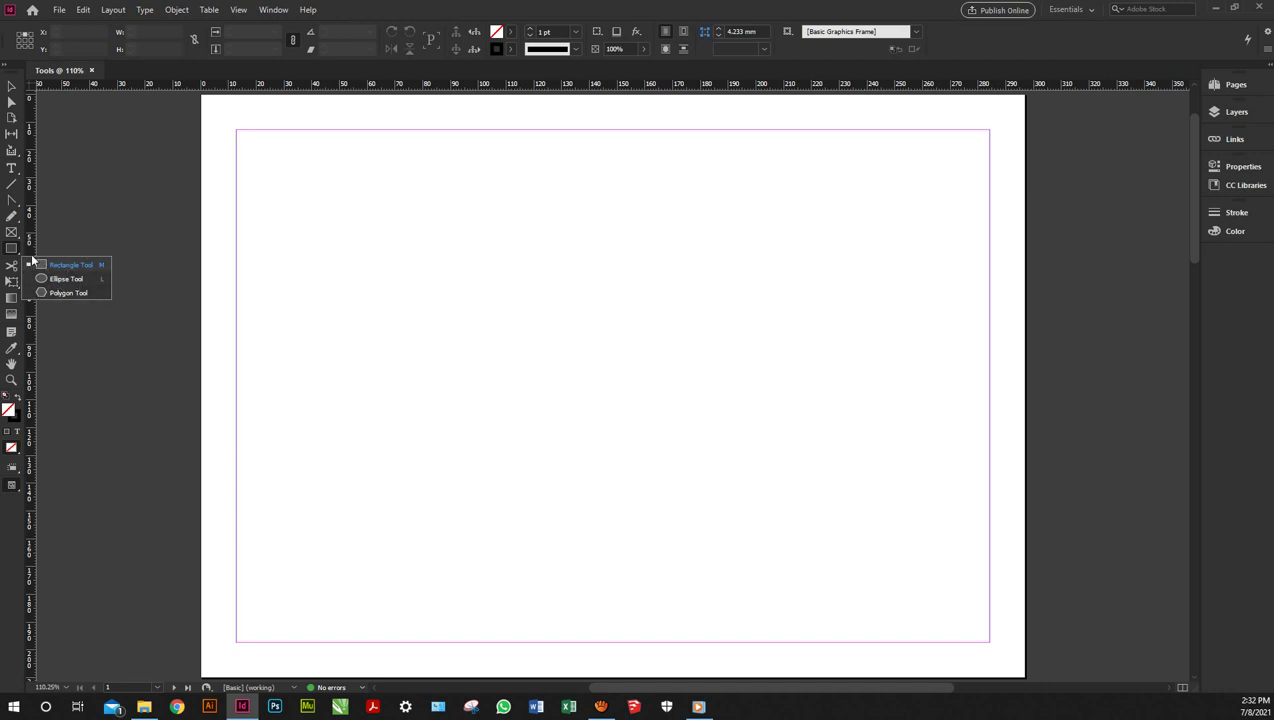
left_click(48, 263)
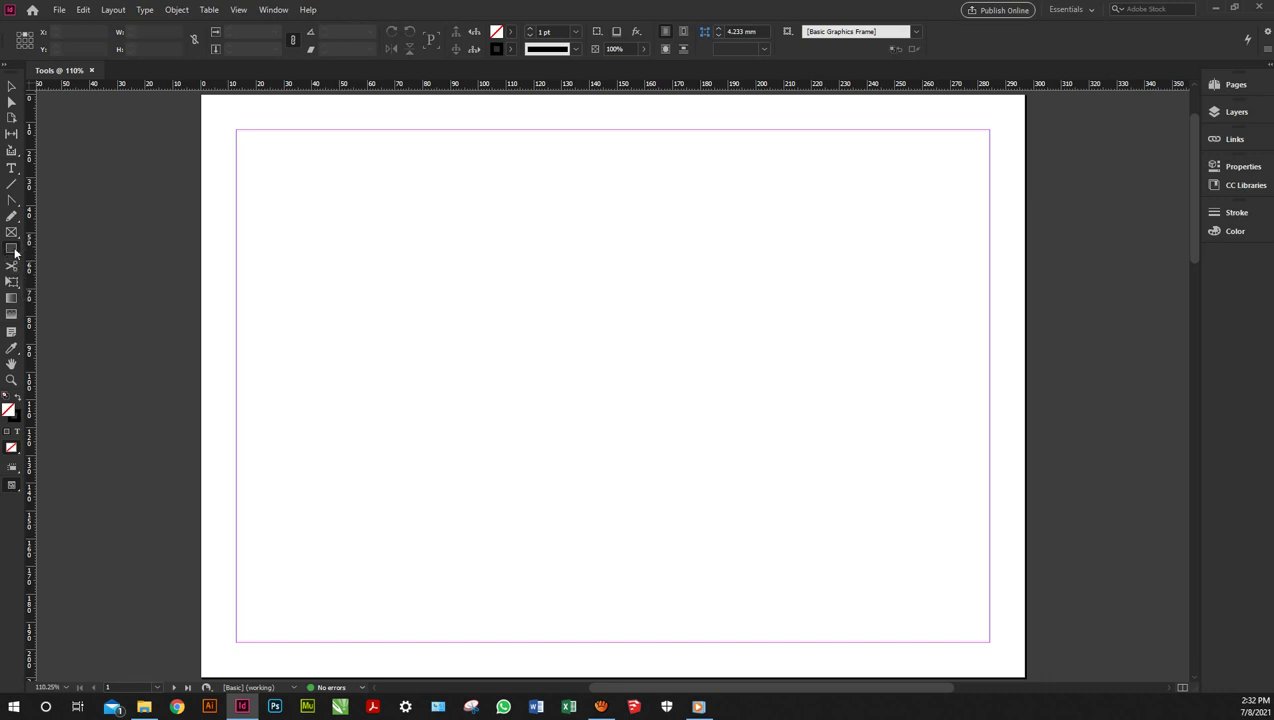
left_click_drag(14, 249, 55, 276)
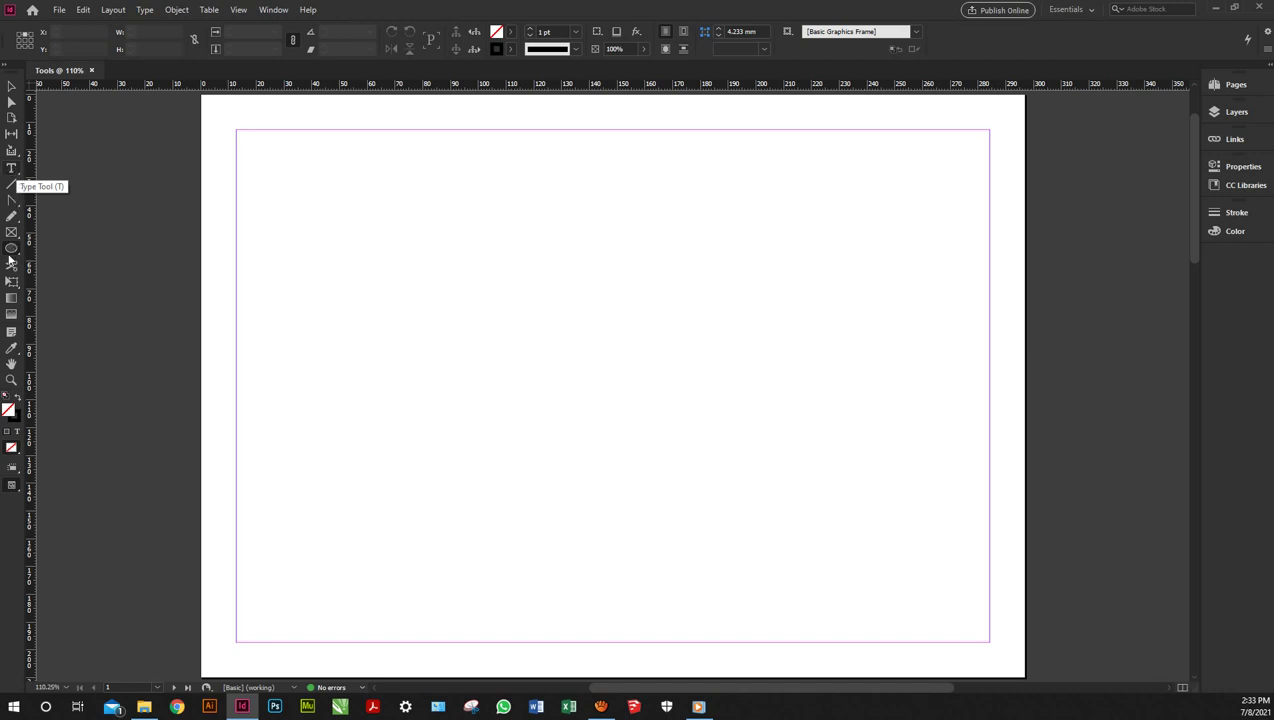
- Examine the alternative tools grouped under the type, pen, pencil, frame and shape tools
key("t")
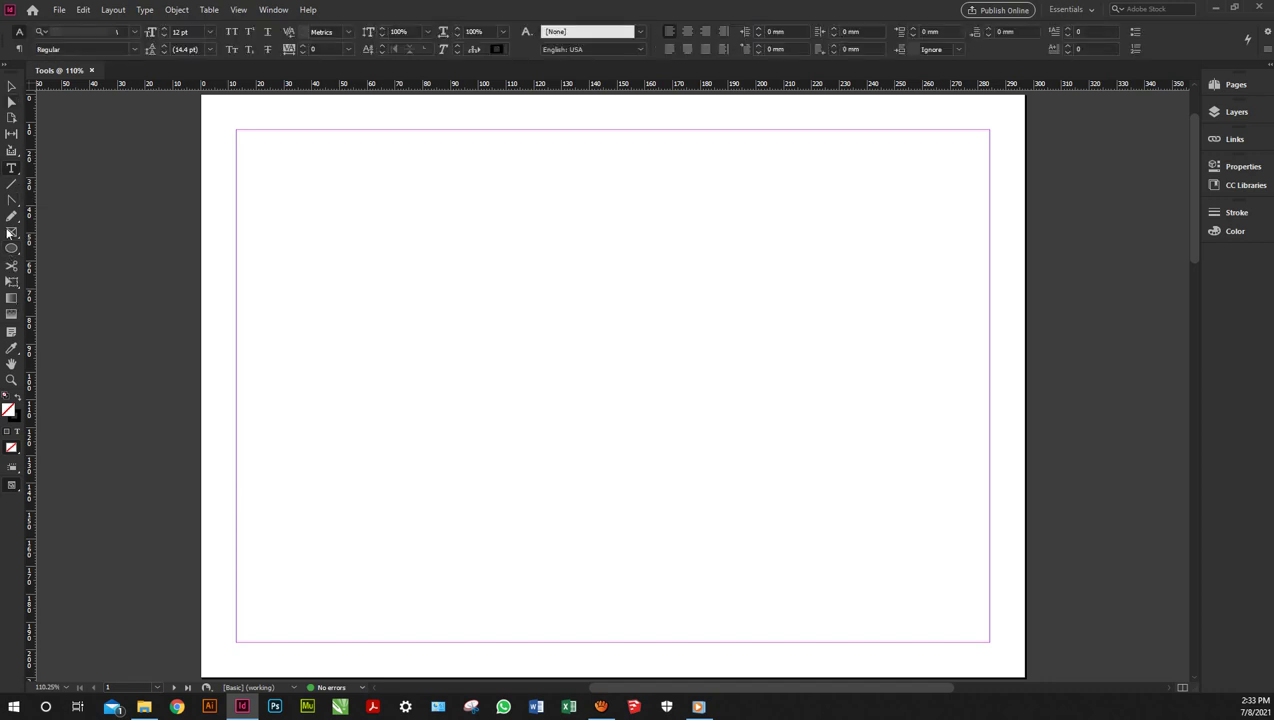
right_click(11, 168)
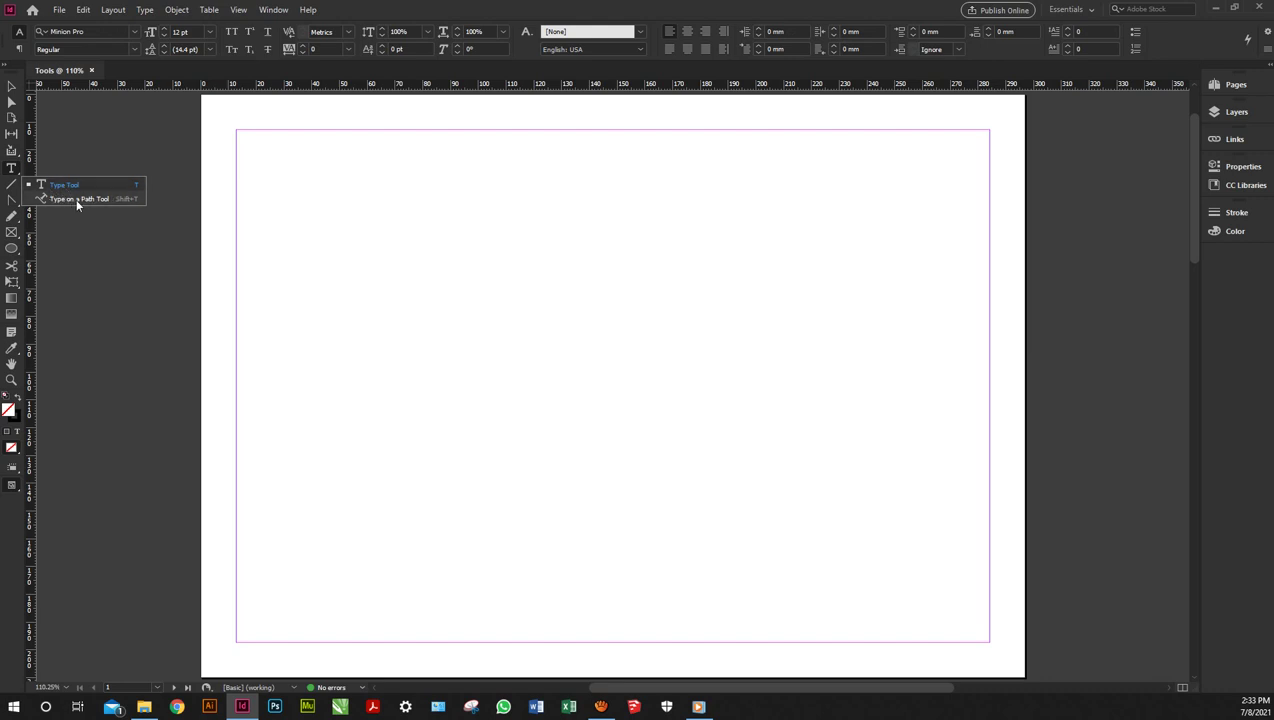
left_click(11, 202)
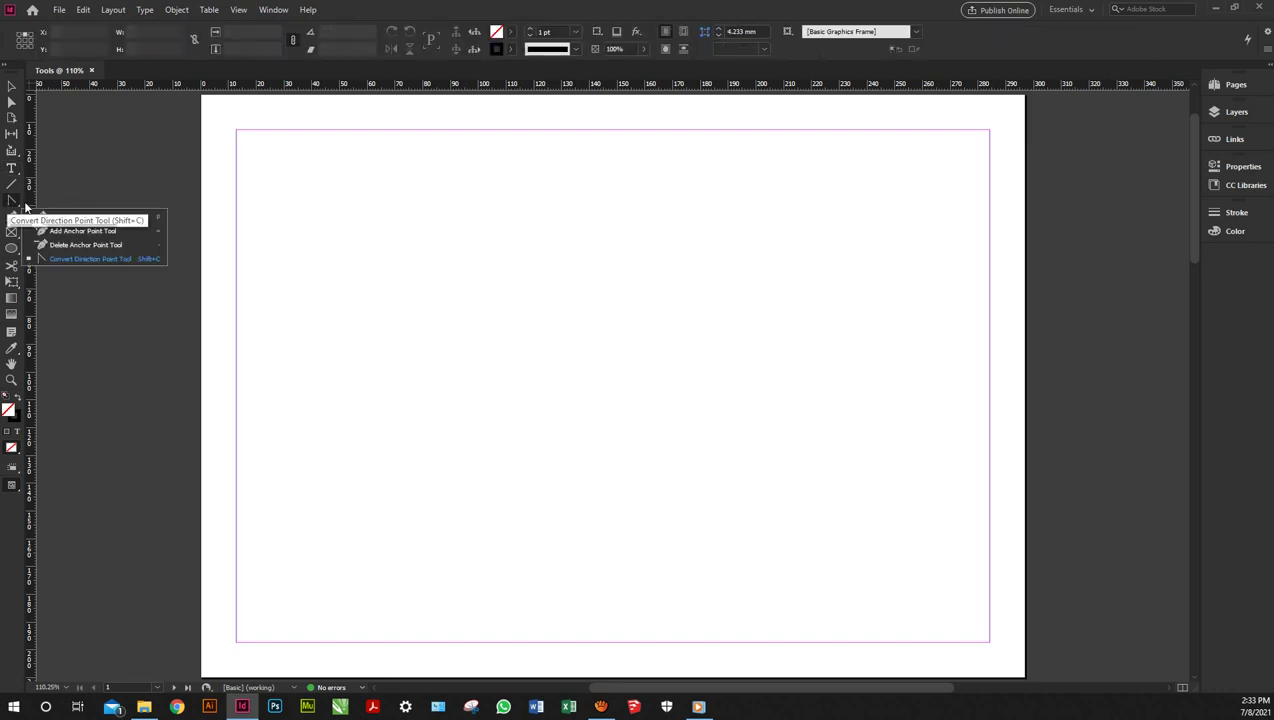
right_click(11, 202)
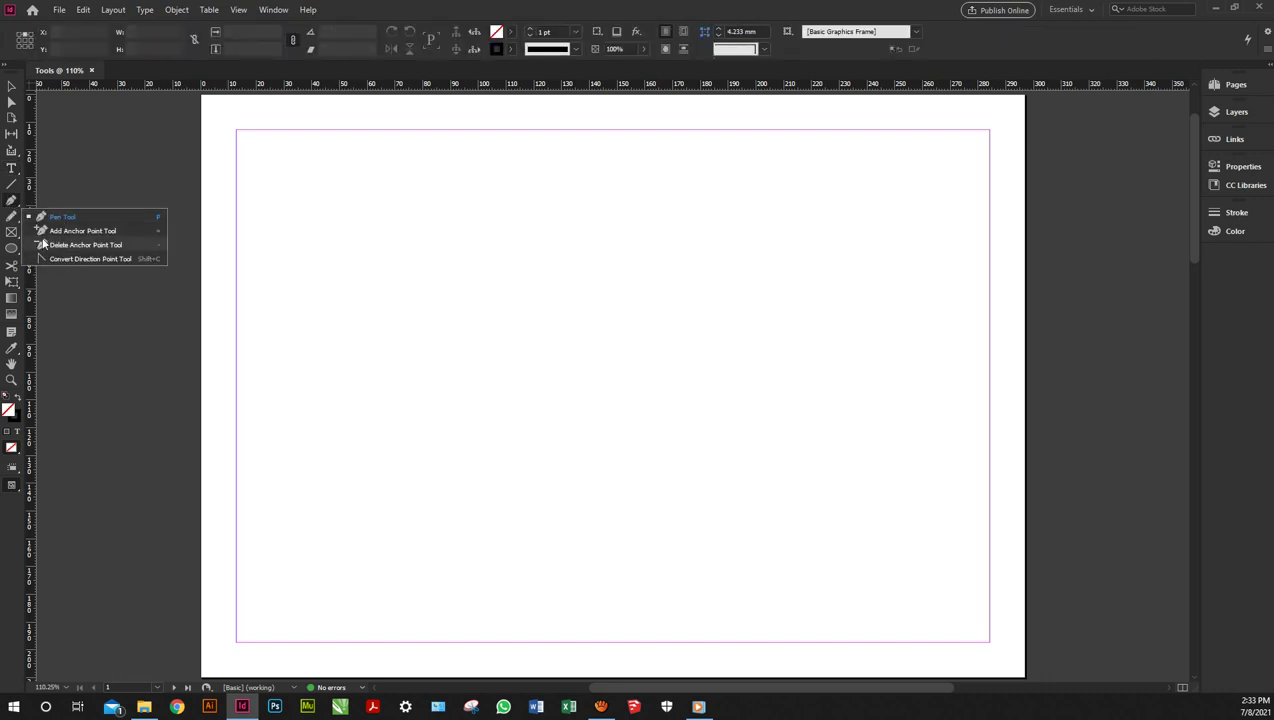
right_click(11, 219)
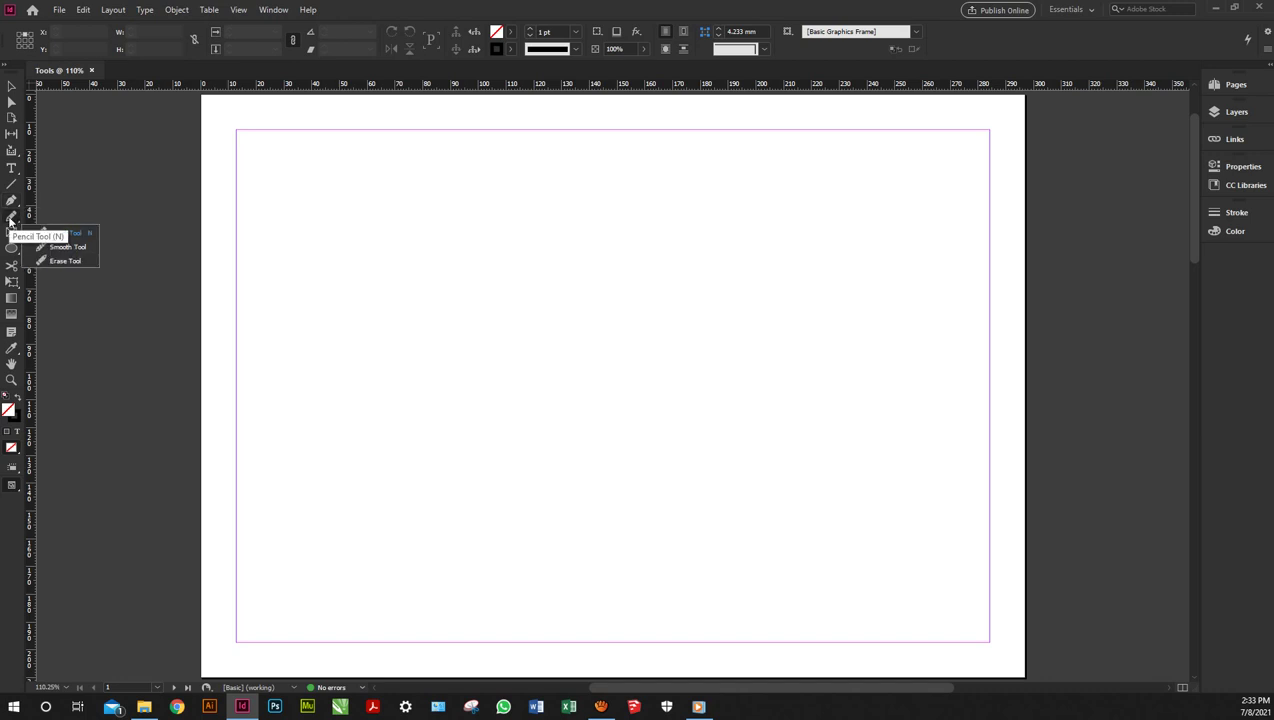
right_click(11, 234)
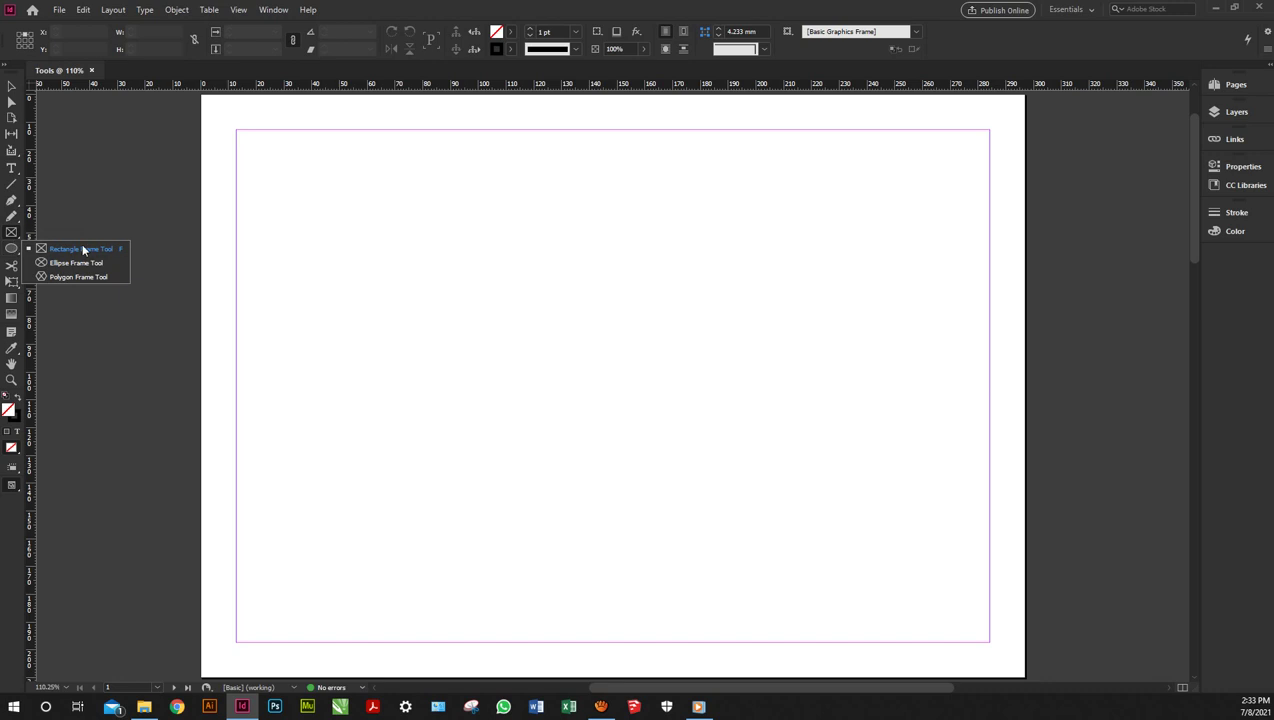
right_click(15, 252)
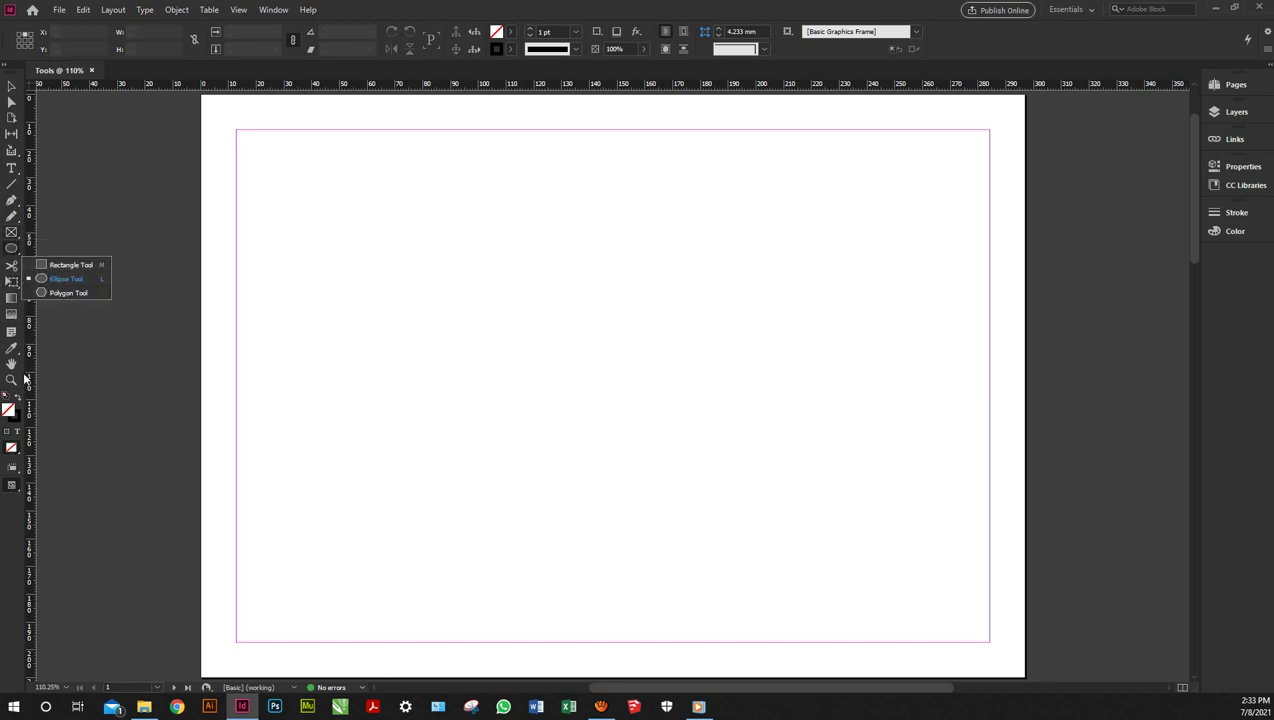
- Draw an ellipse about 30 mm wide and 32.5 mm high in the page's upper-left area
left_click(9, 89)
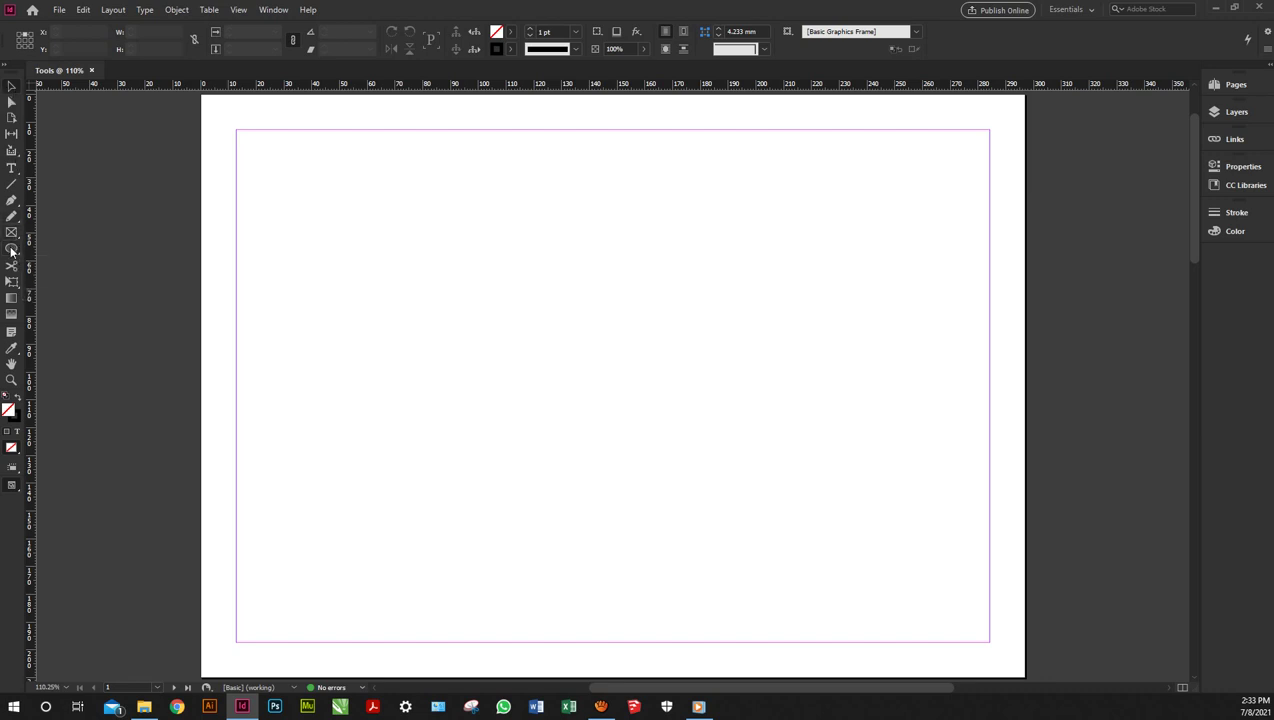
left_click(11, 250)
left_click_drag(358, 293, 276, 202)
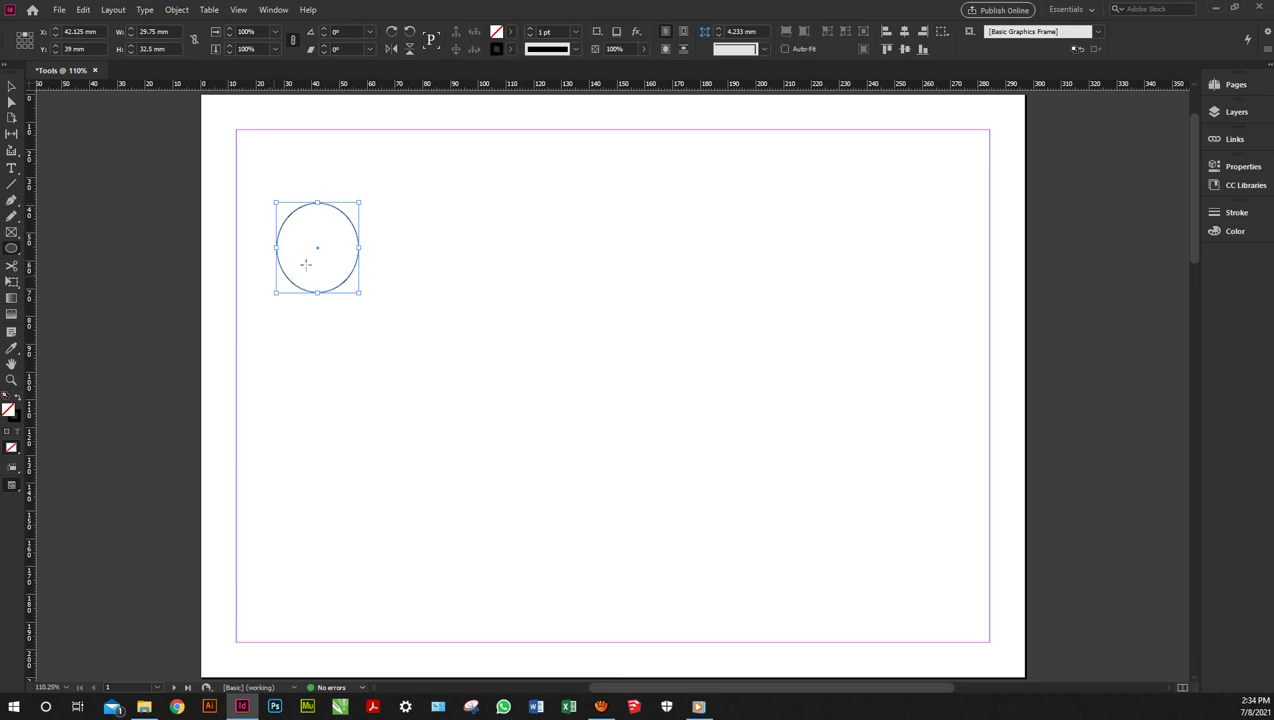
- Fill the ellipse with the yellow swatch C=0 M=0 Y=100 K=0
left_click(512, 36)
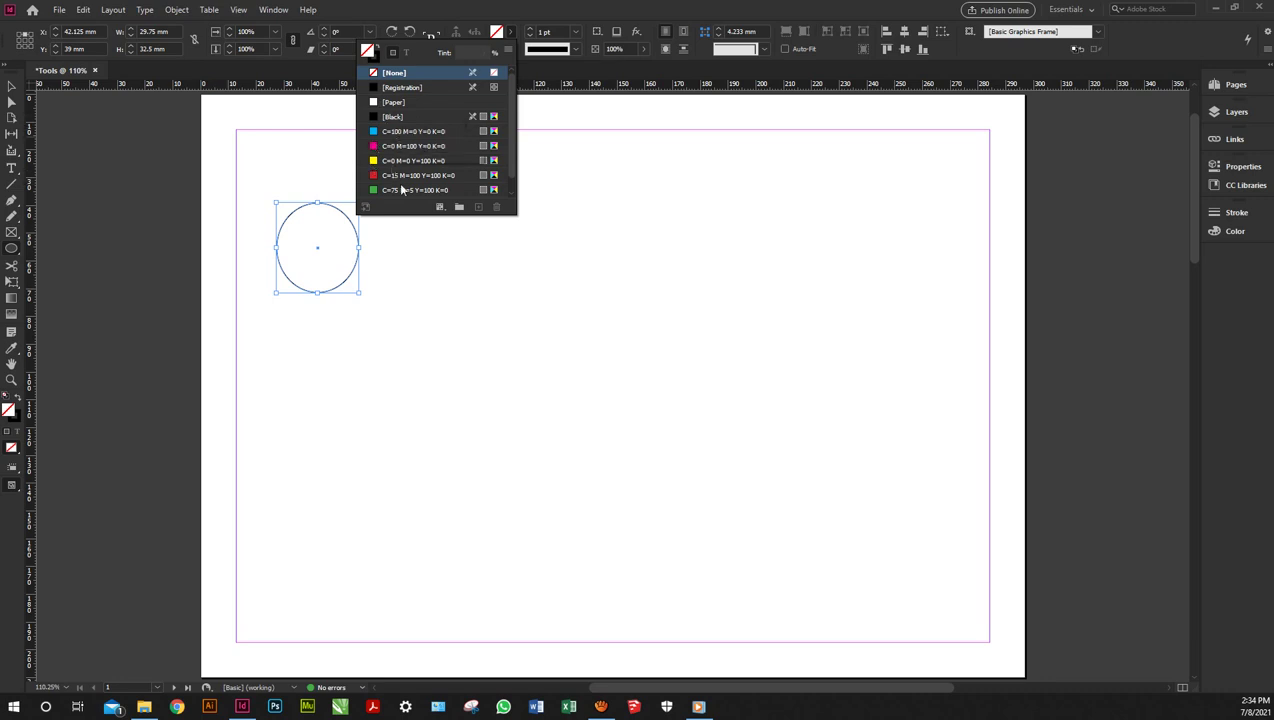
left_click(398, 160)
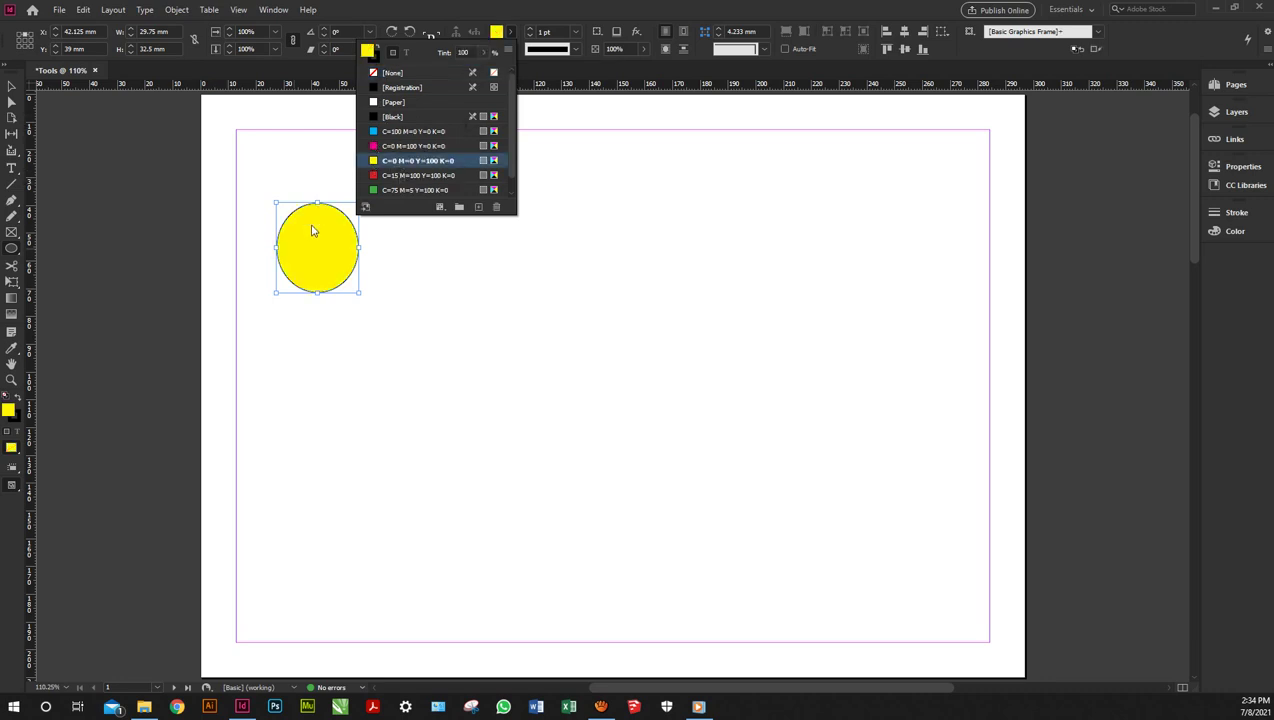
left_click(397, 133)
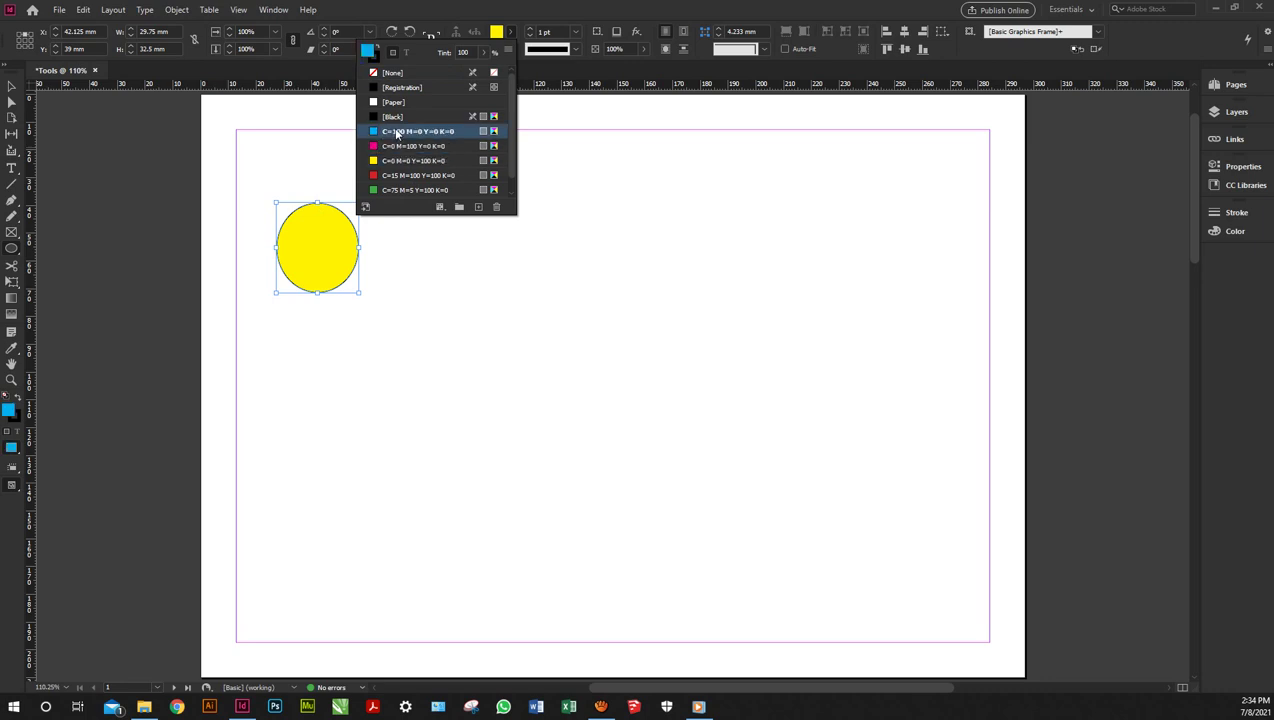
left_click(393, 146)
left_click(391, 161)
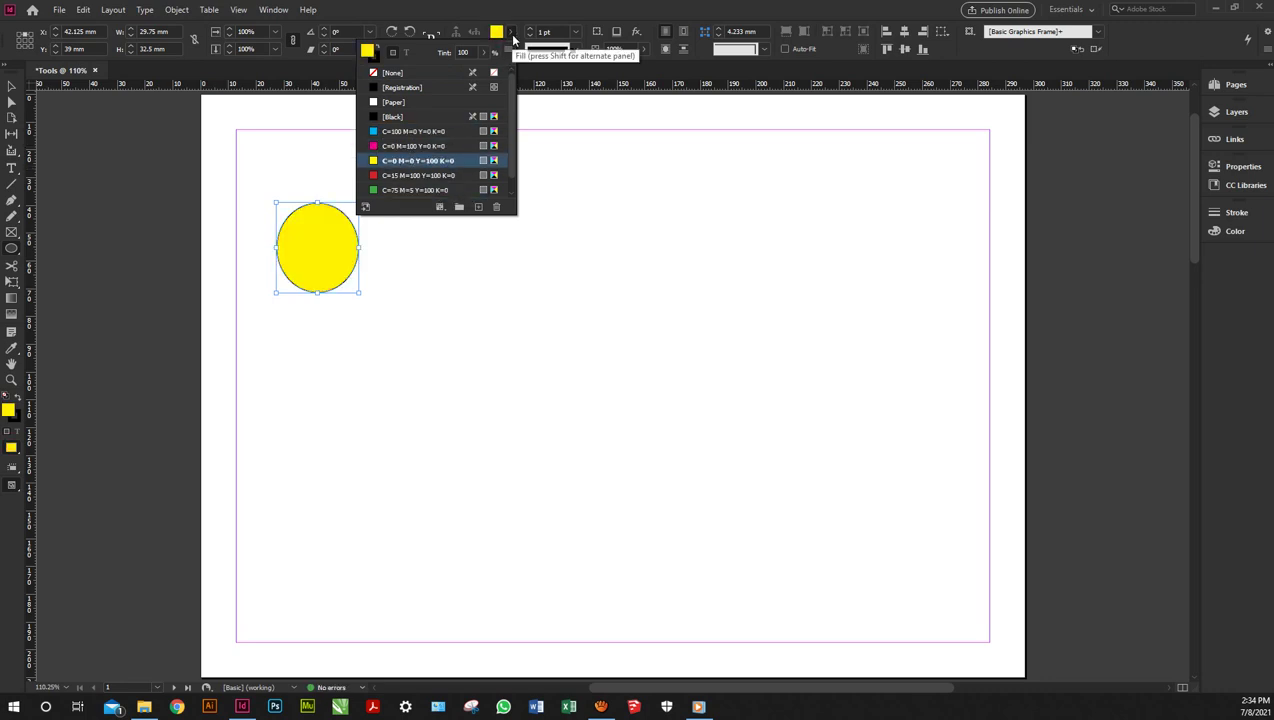
left_click(510, 34)
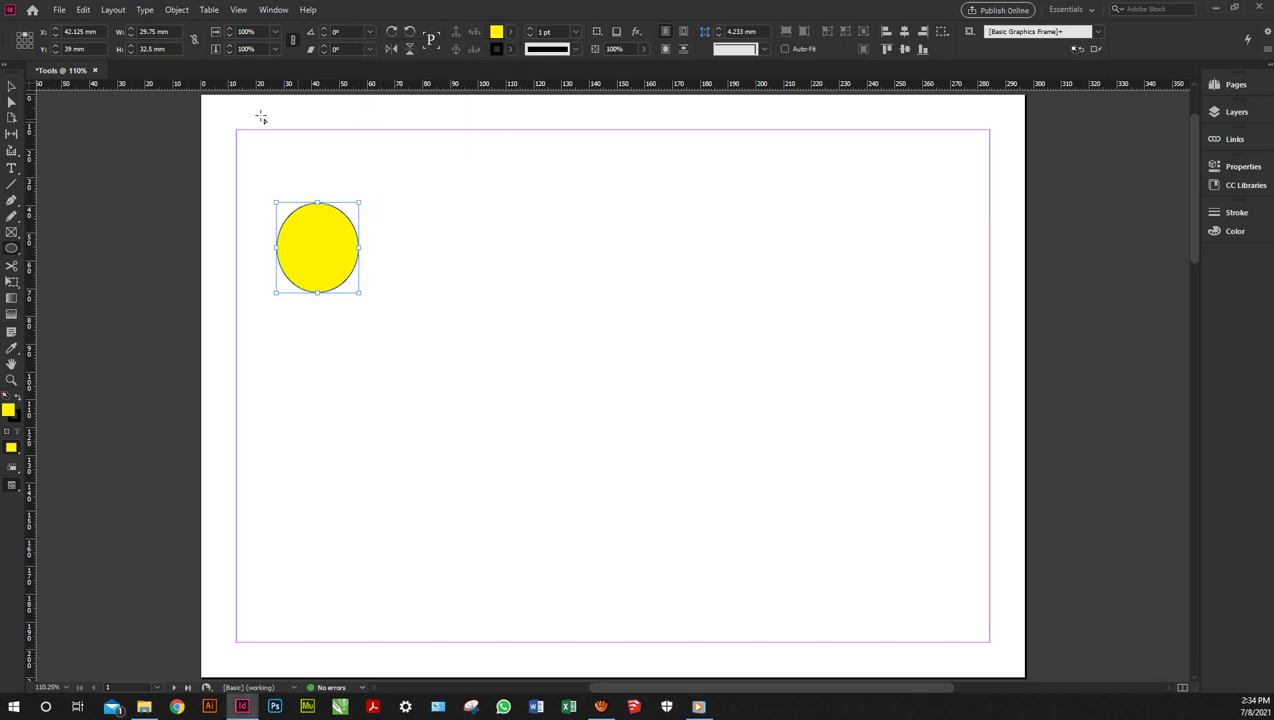
- Move the yellow ellipse toward the upper-left margin corner, to about X 29 mm and Y 22.5 mm, and deselect it
left_click(11, 87)
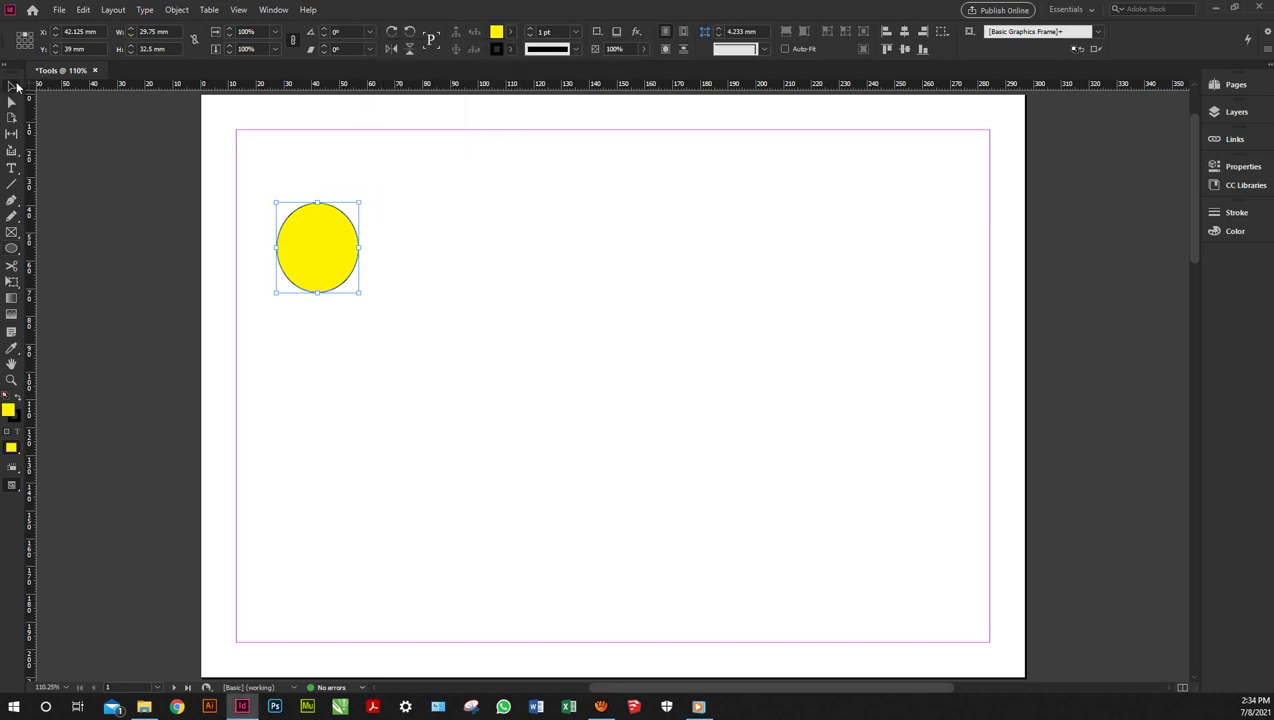
left_click(297, 146)
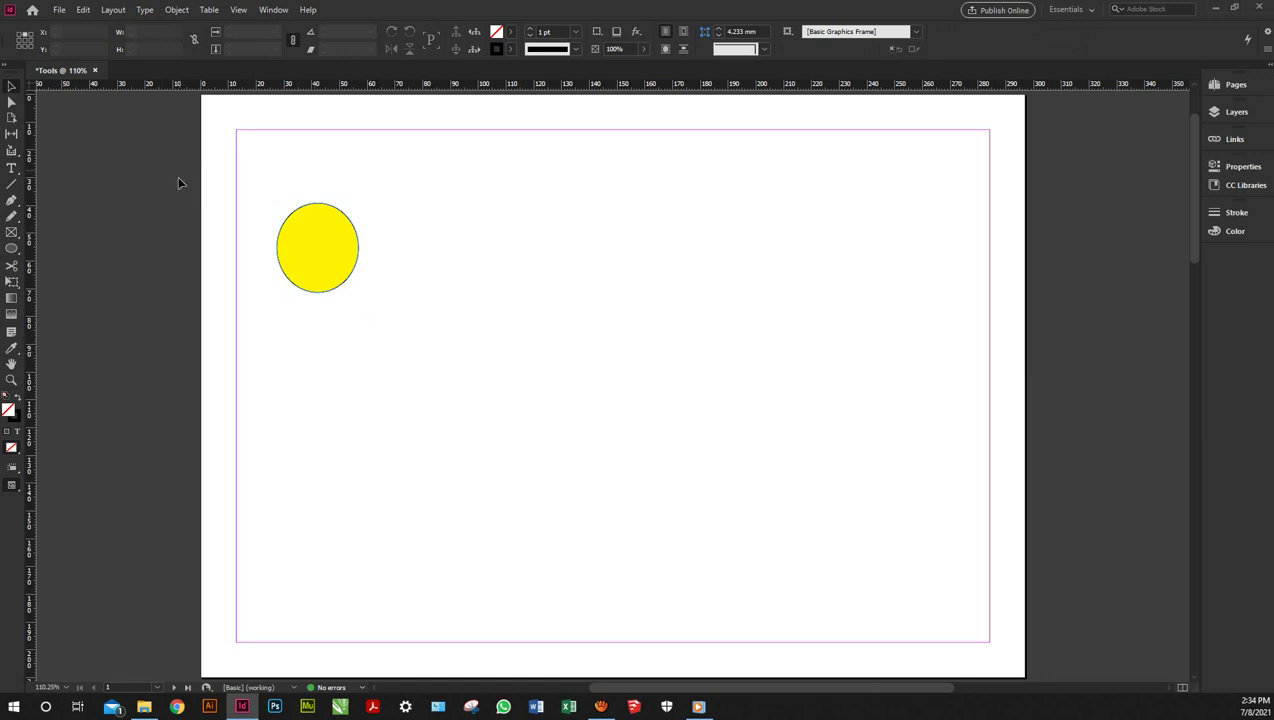
left_click(312, 227)
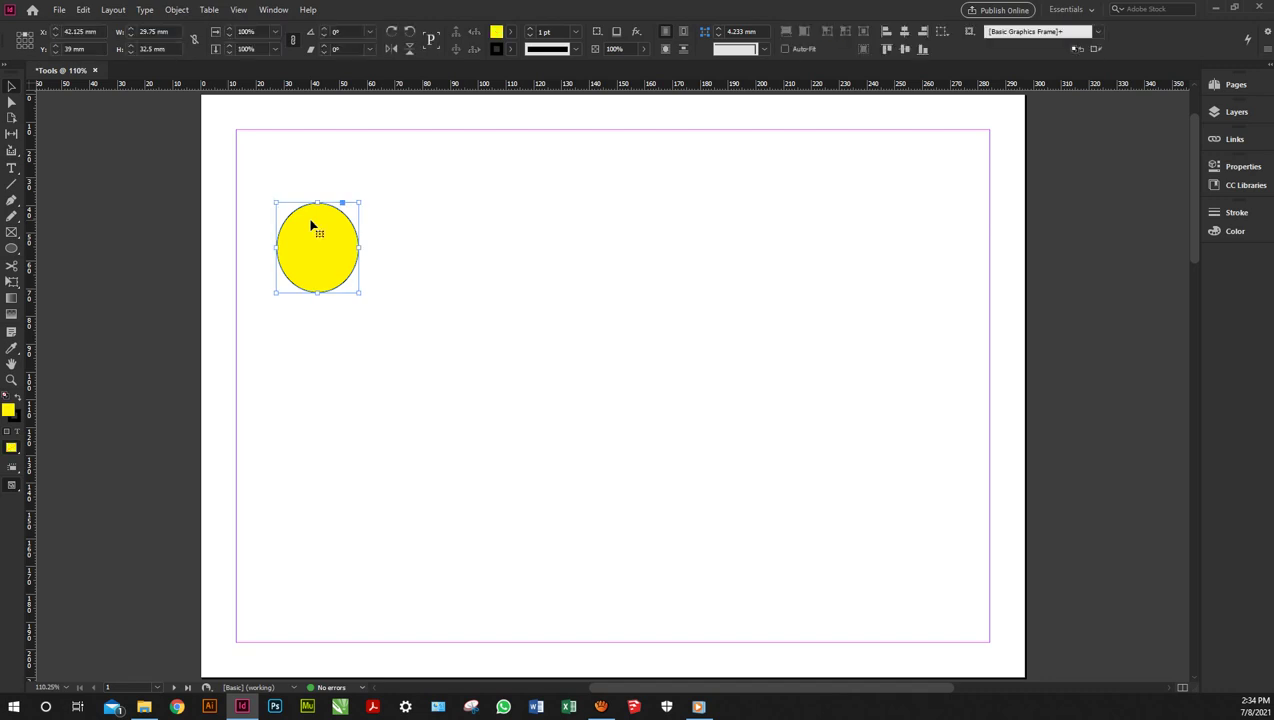
left_click_drag(312, 227, 281, 201)
left_click(362, 276)
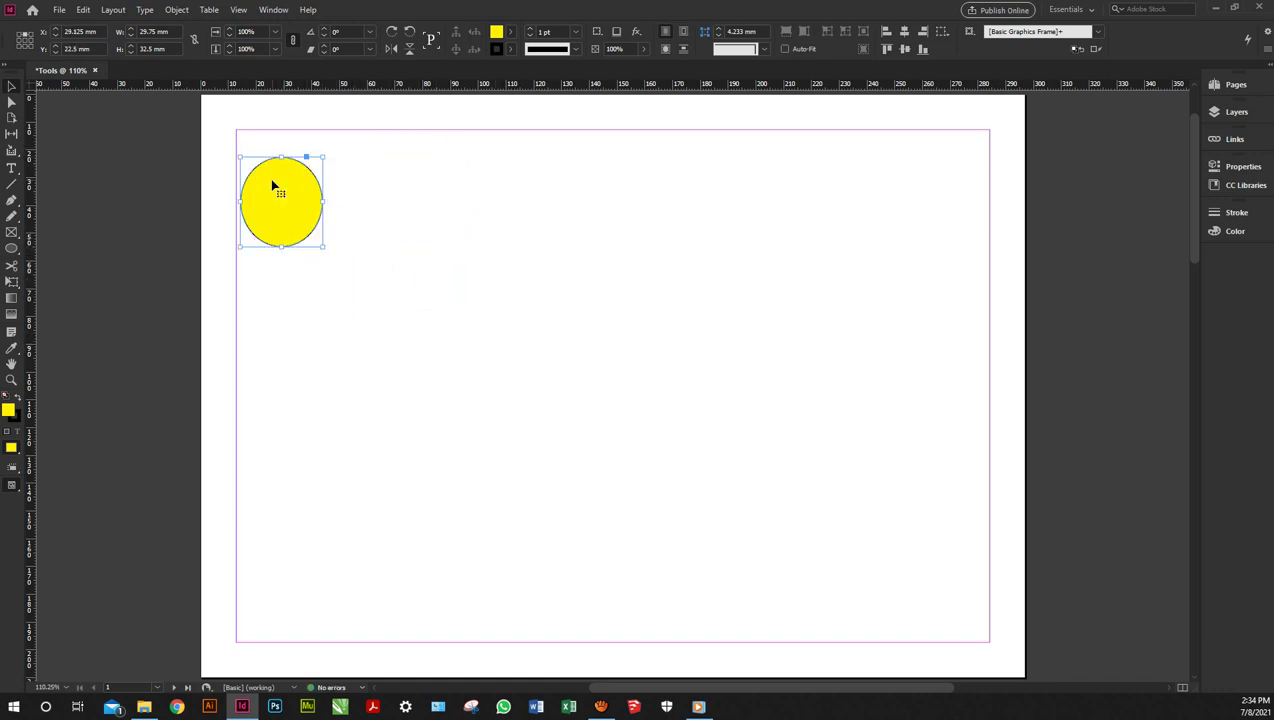
left_click(430, 146)
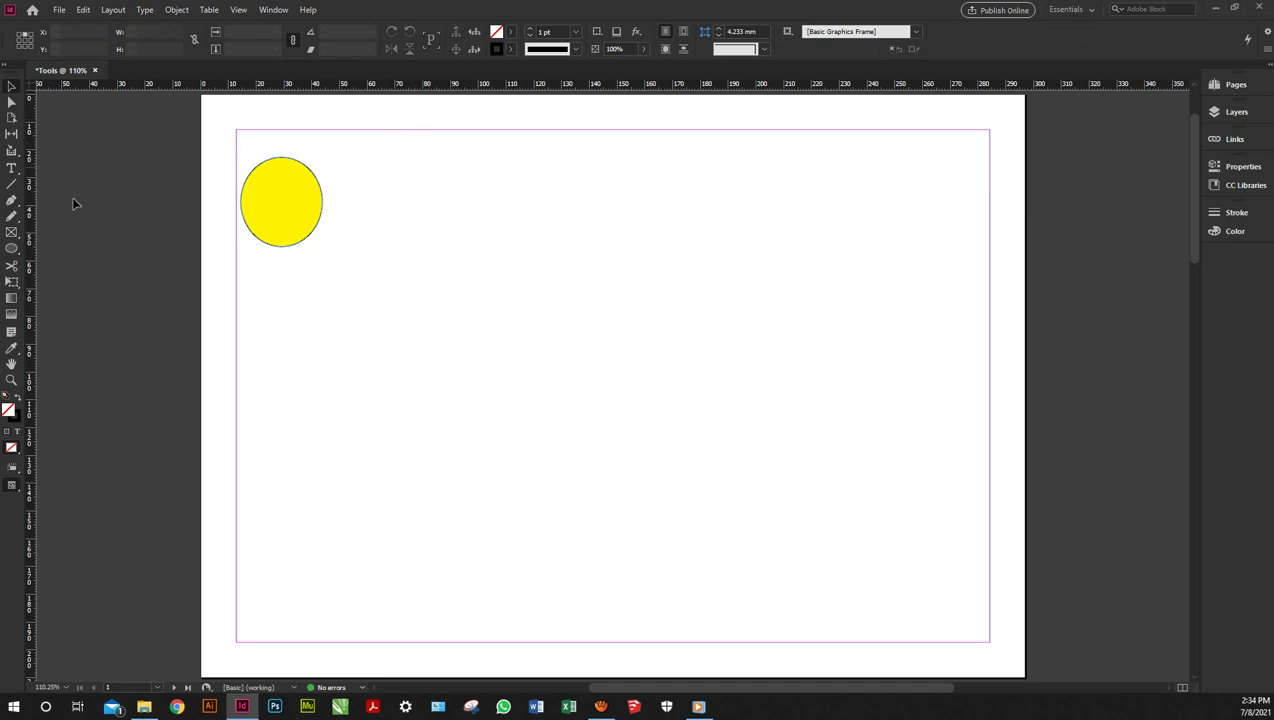
- Activate the Rectangle tool and set the default fill for new shapes to the magenta swatch C=0 M=100 Y=0 K=0
right_click(12, 251)
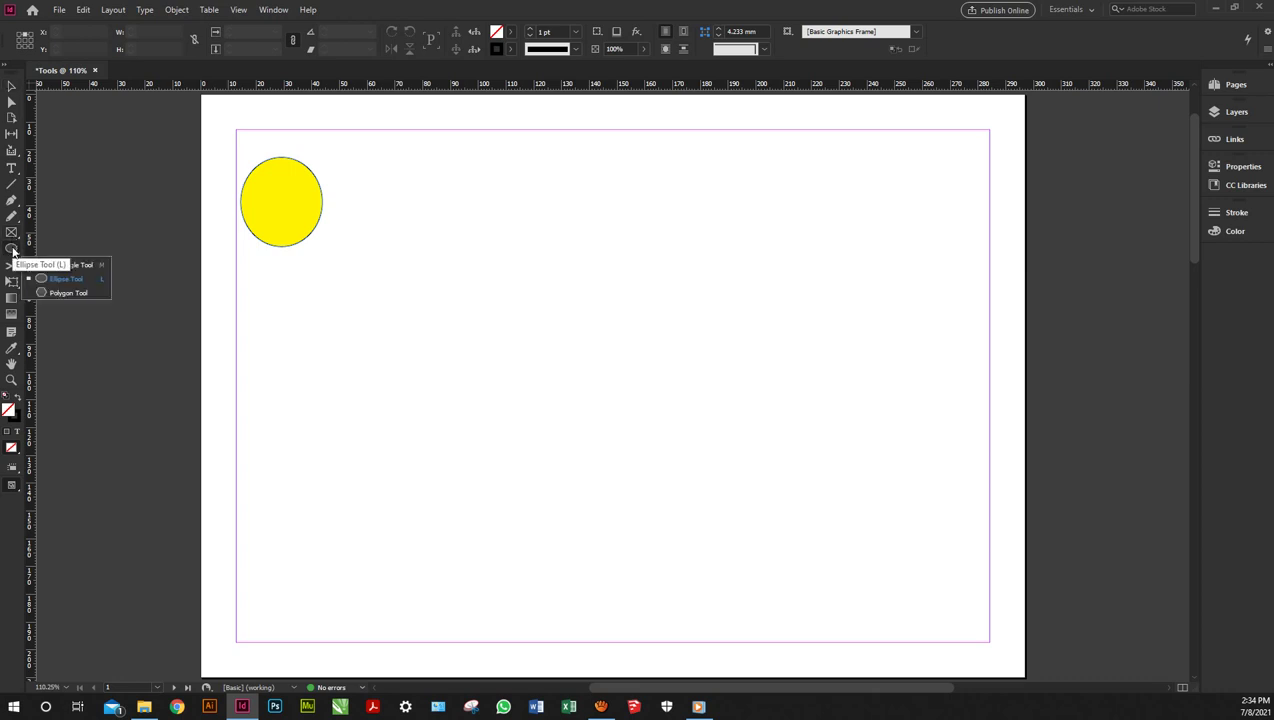
left_click(74, 266)
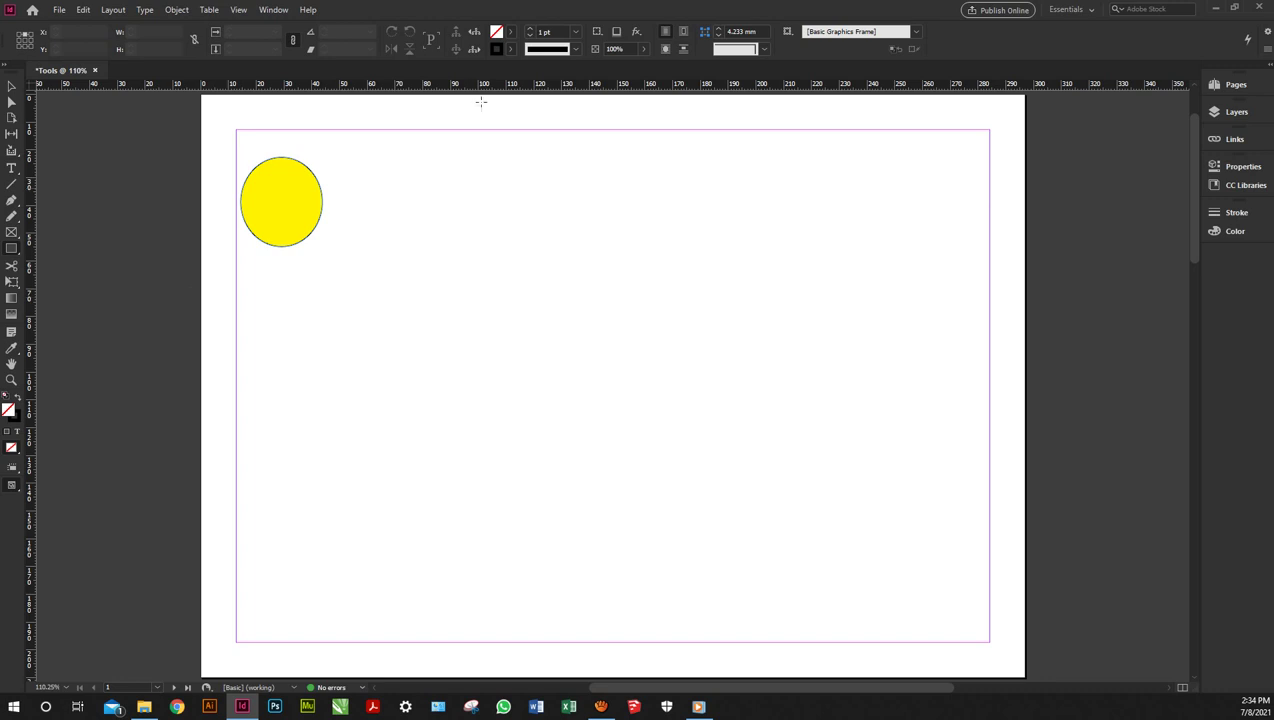
left_click(510, 31)
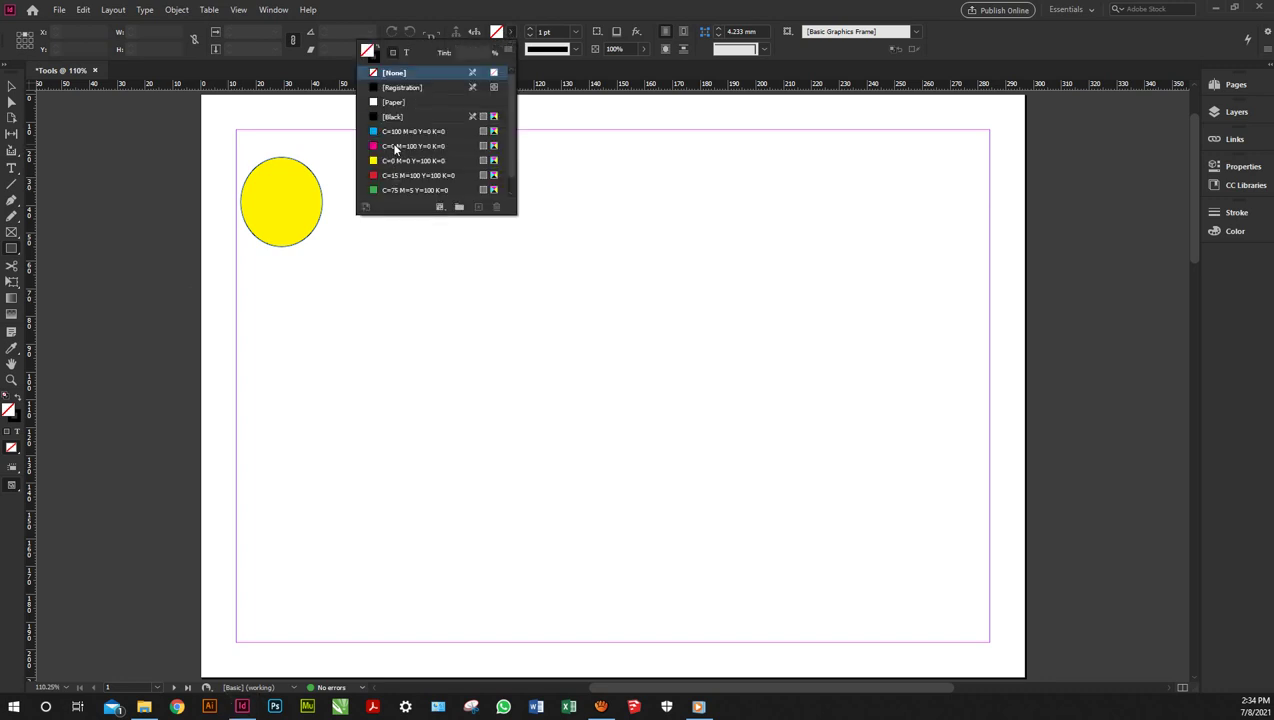
left_click(395, 147)
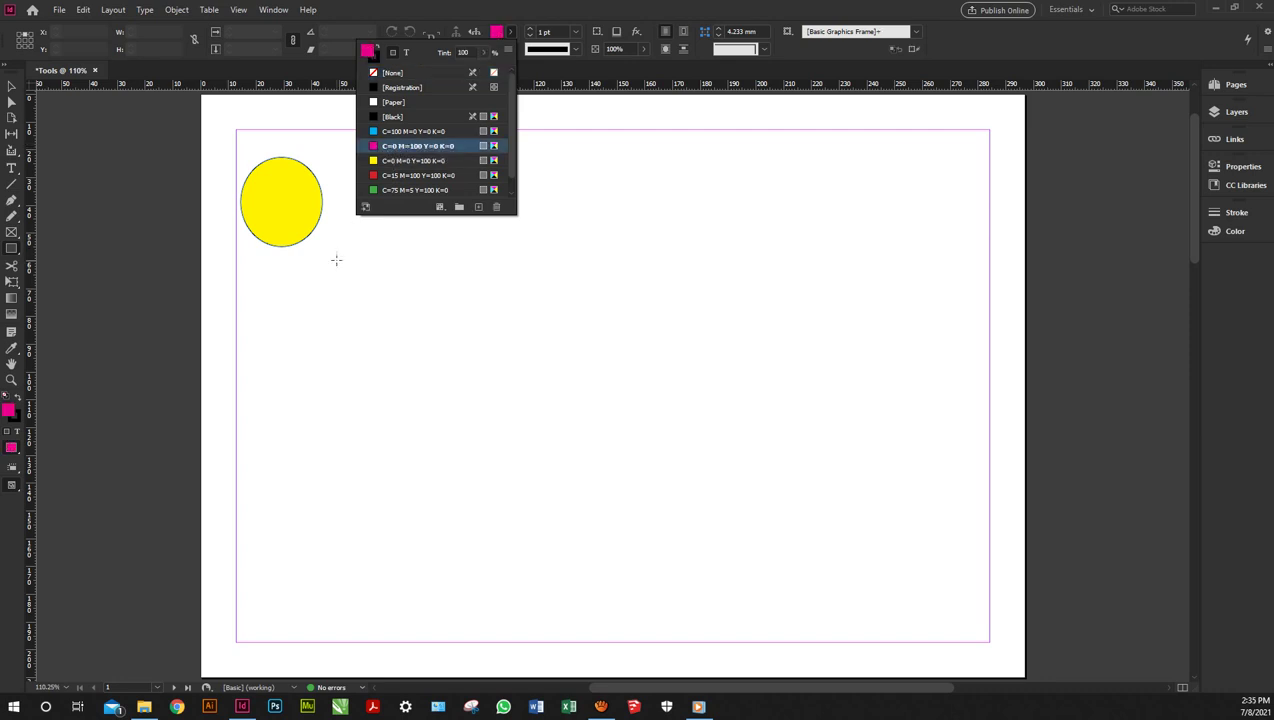
left_click(339, 208)
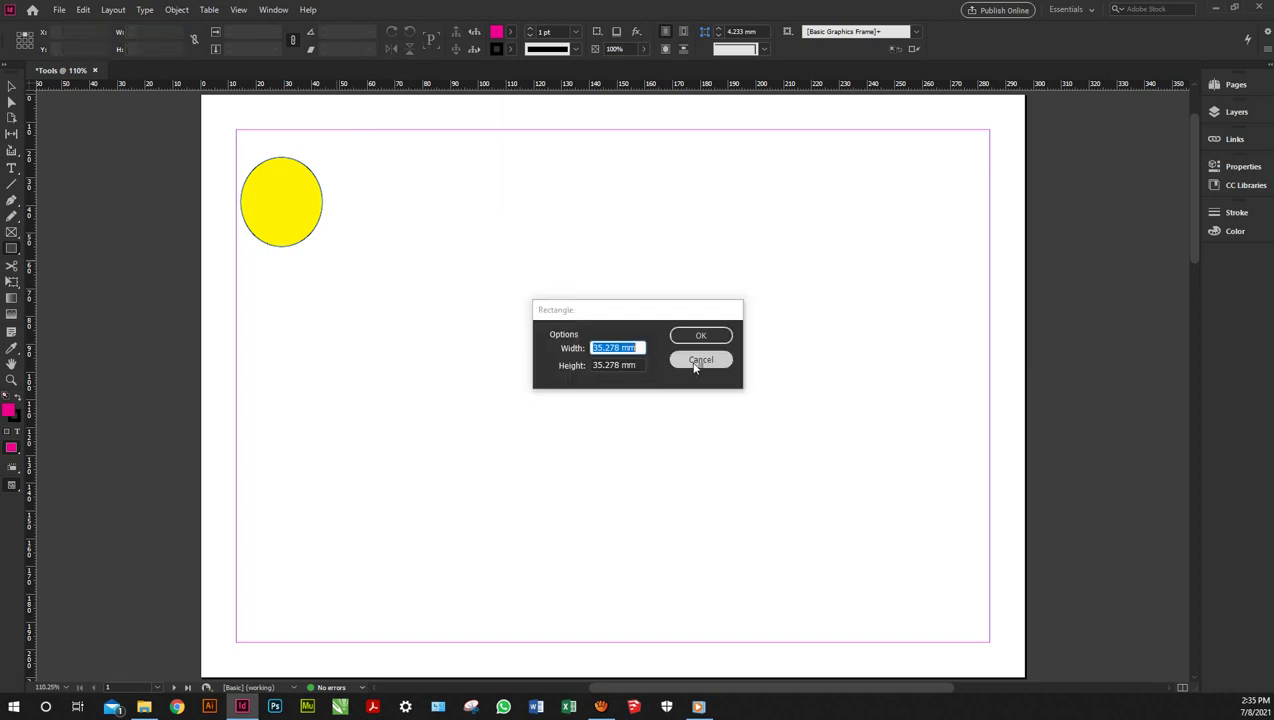
left_click(700, 359)
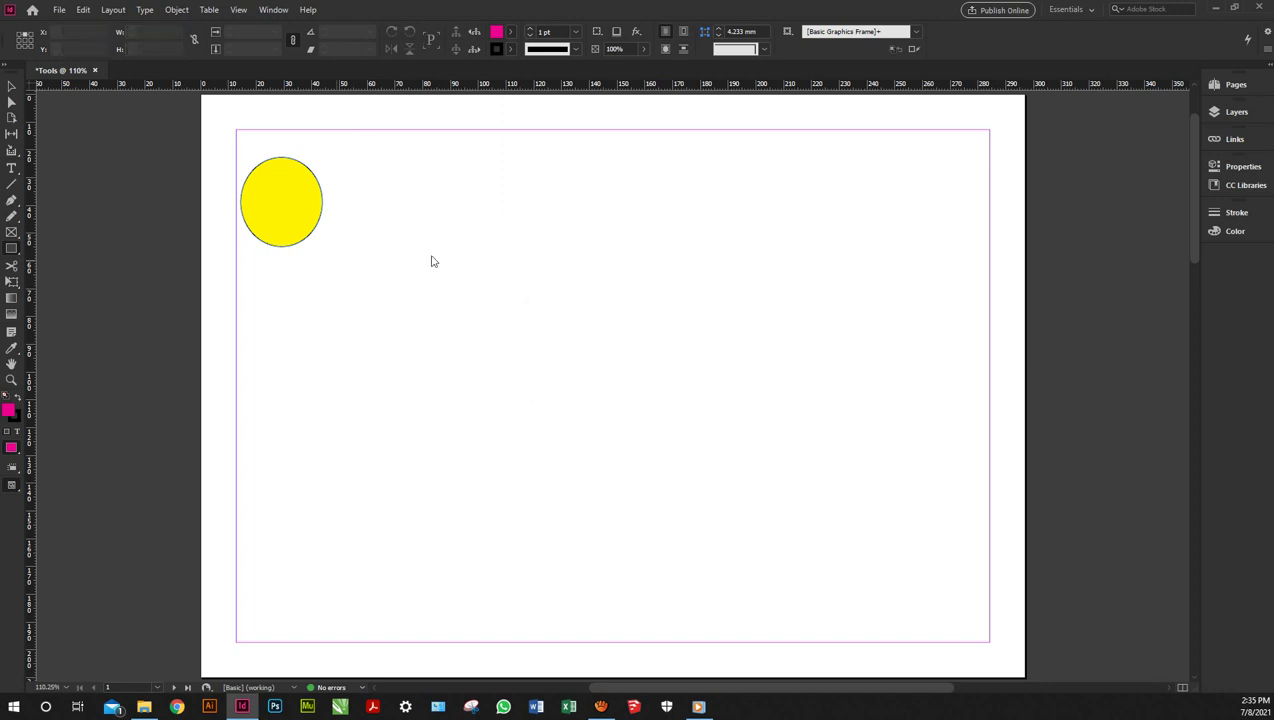
left_click(369, 291)
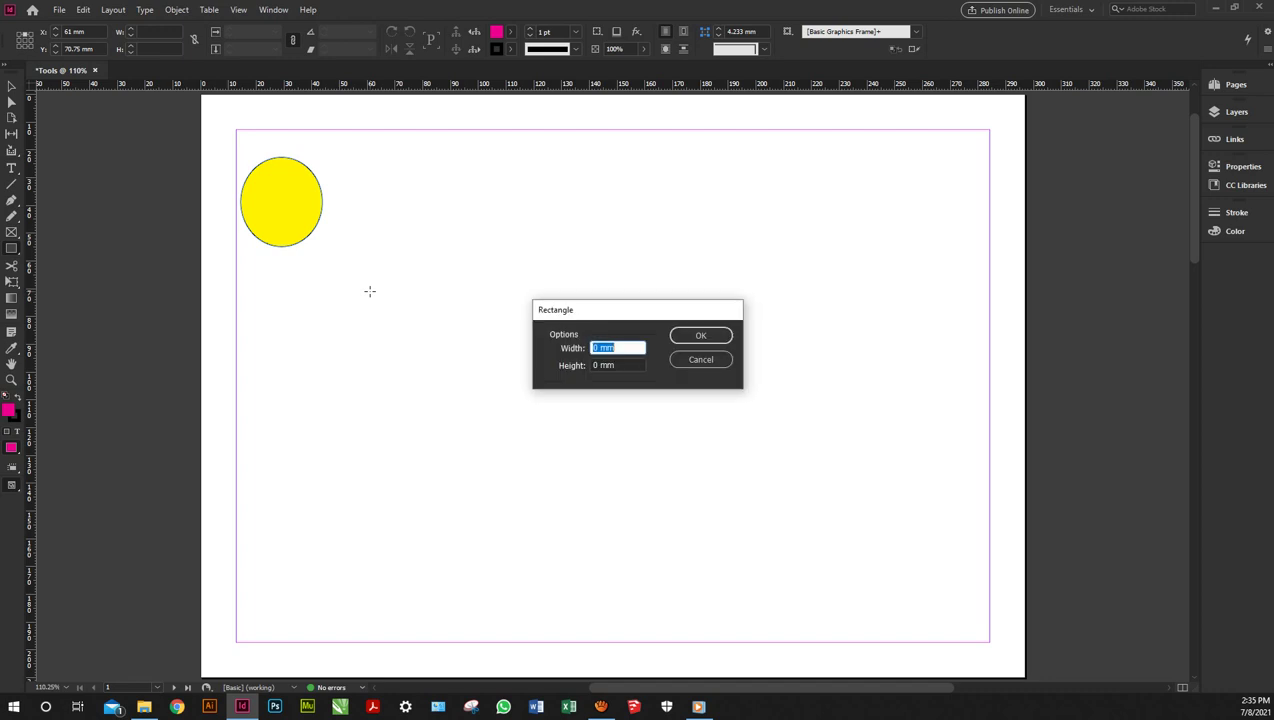
left_click(595, 348)
double_click(595, 348)
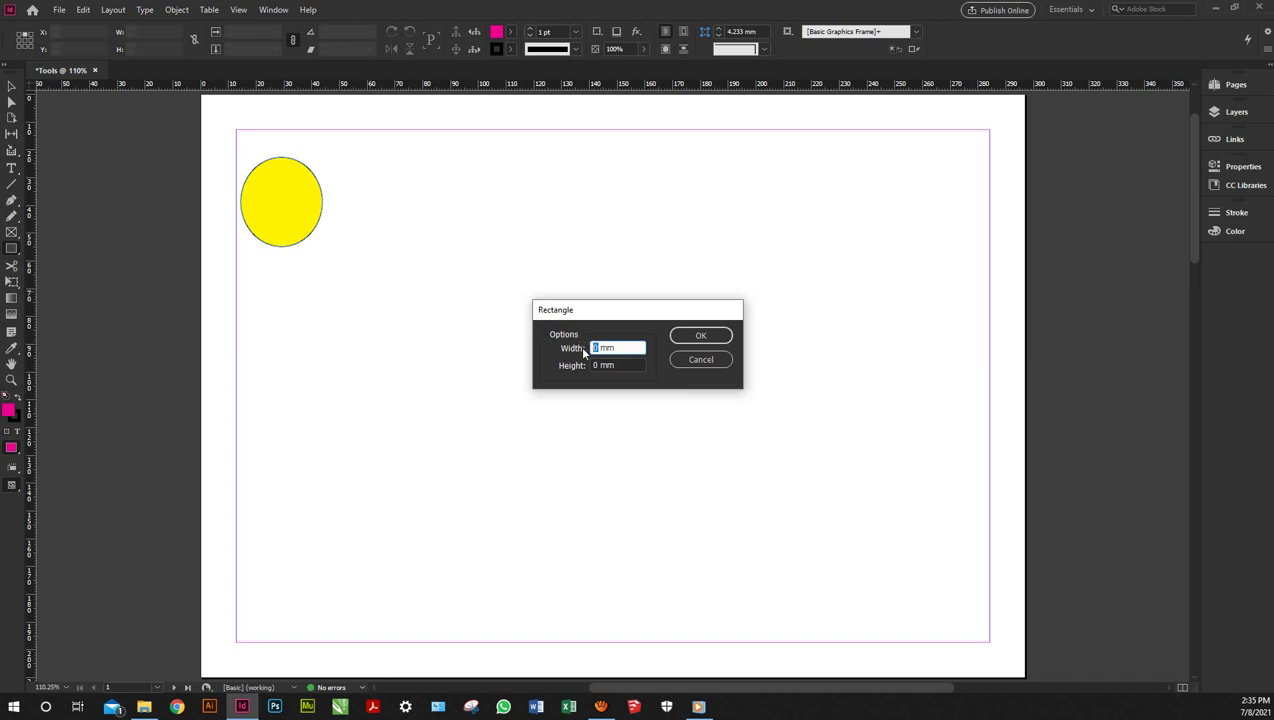
left_click(703, 362)
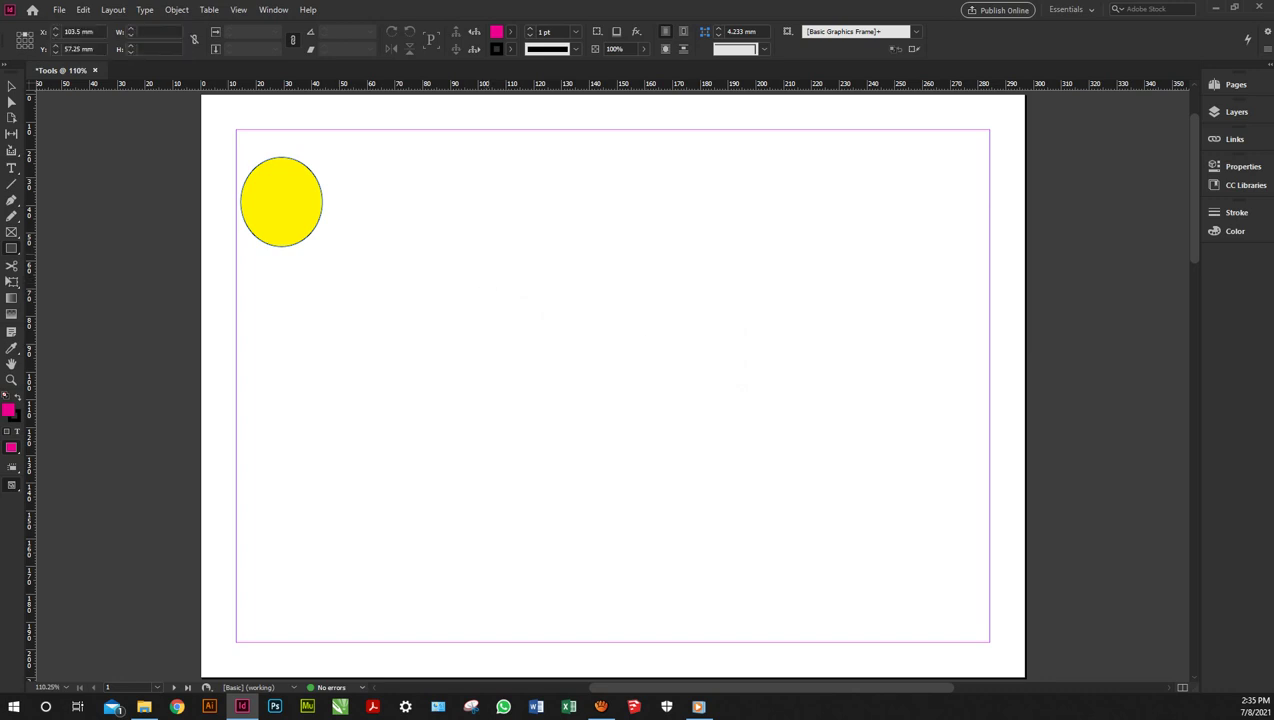
- Create a 50 mm by 50 mm square with its upper-left corner at about X 103.5 mm and Y 57 mm
left_click(488, 252)
left_click(594, 348)
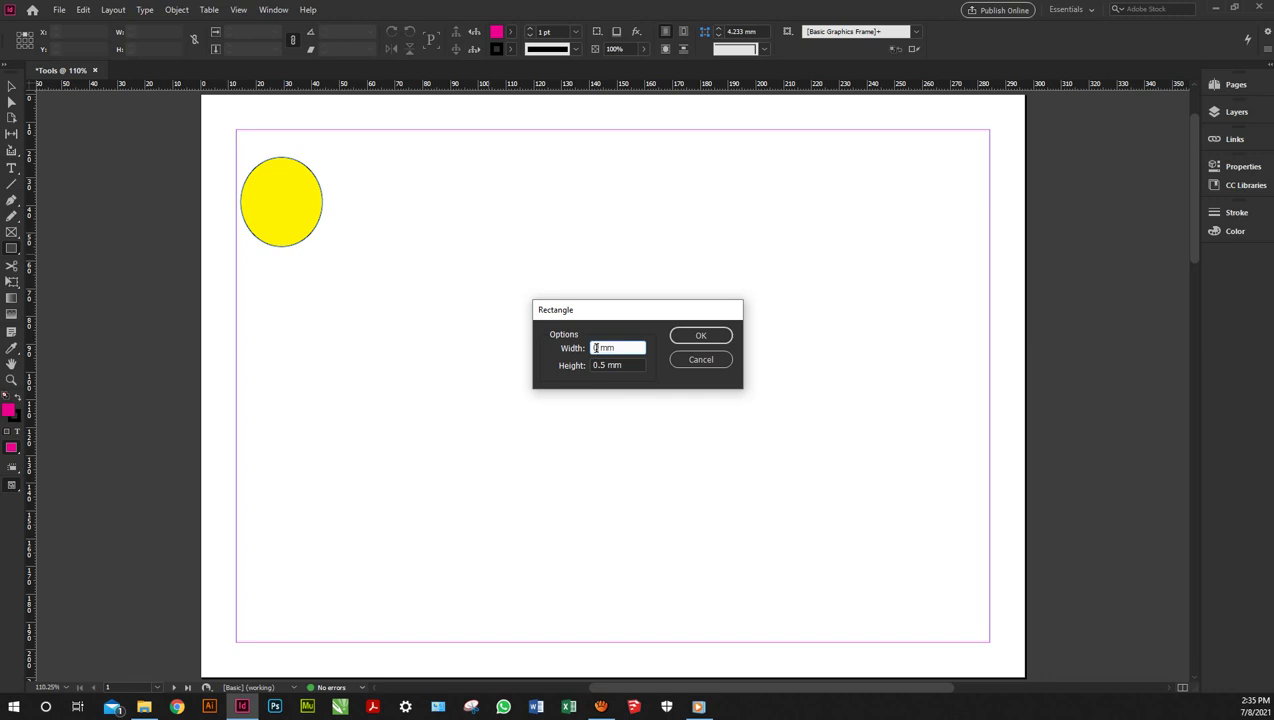
key("BackSpace")
type("50")
left_click_drag(604, 366, 590, 366)
type("50")
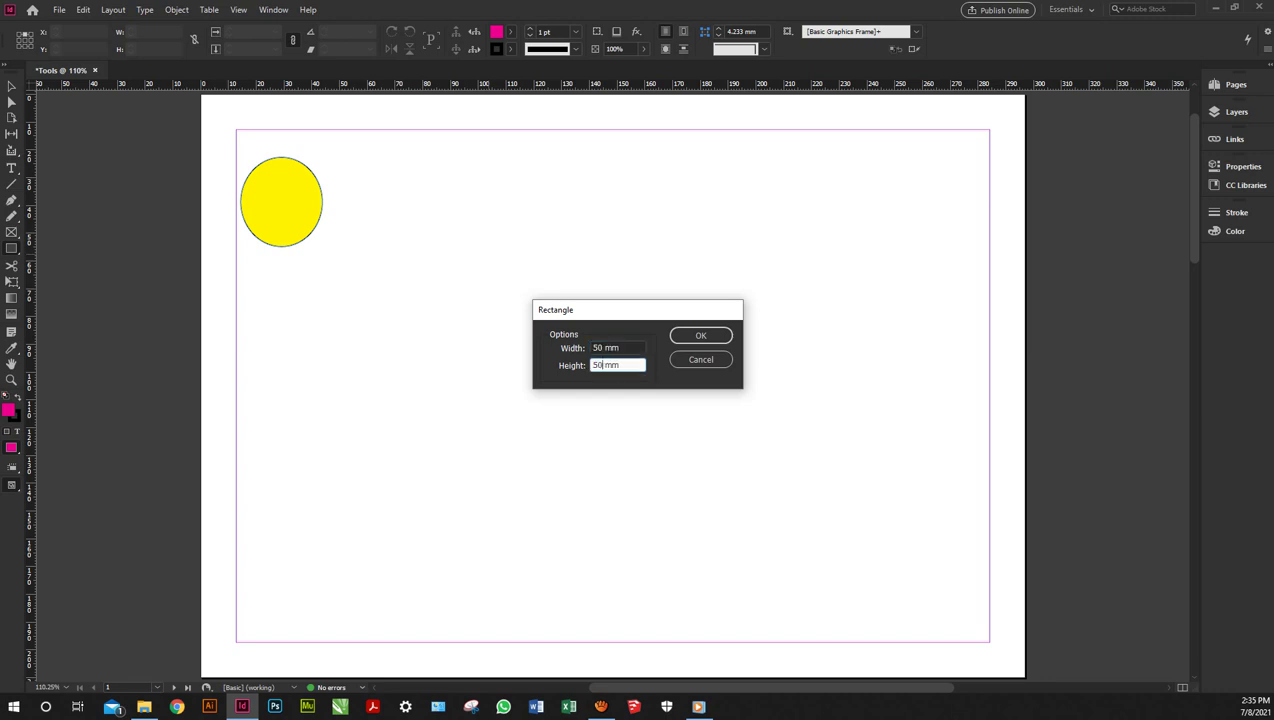
left_click(720, 340)
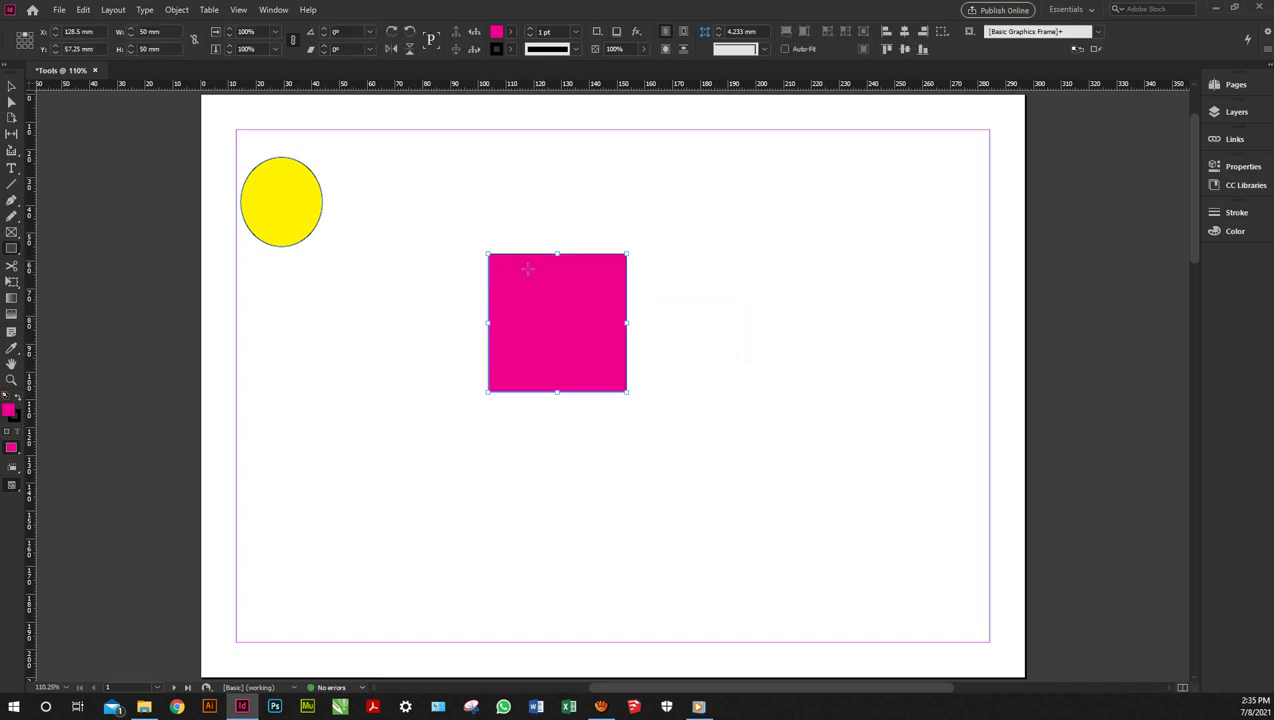
- Draw a rectangle about 50 mm wide and 40 mm high overlapping the square's top, with stroke colour C=75 M=5 Y=100 K=0
left_click_drag(455, 162, 595, 278)
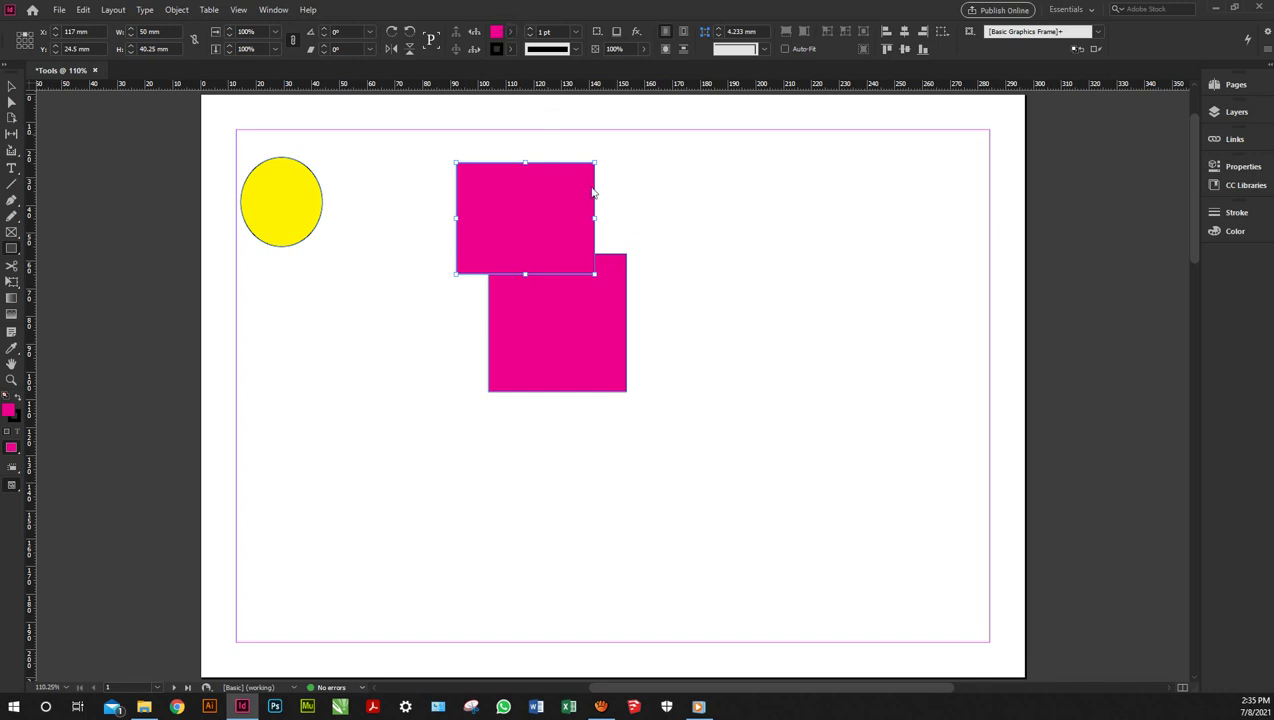
left_click(510, 50)
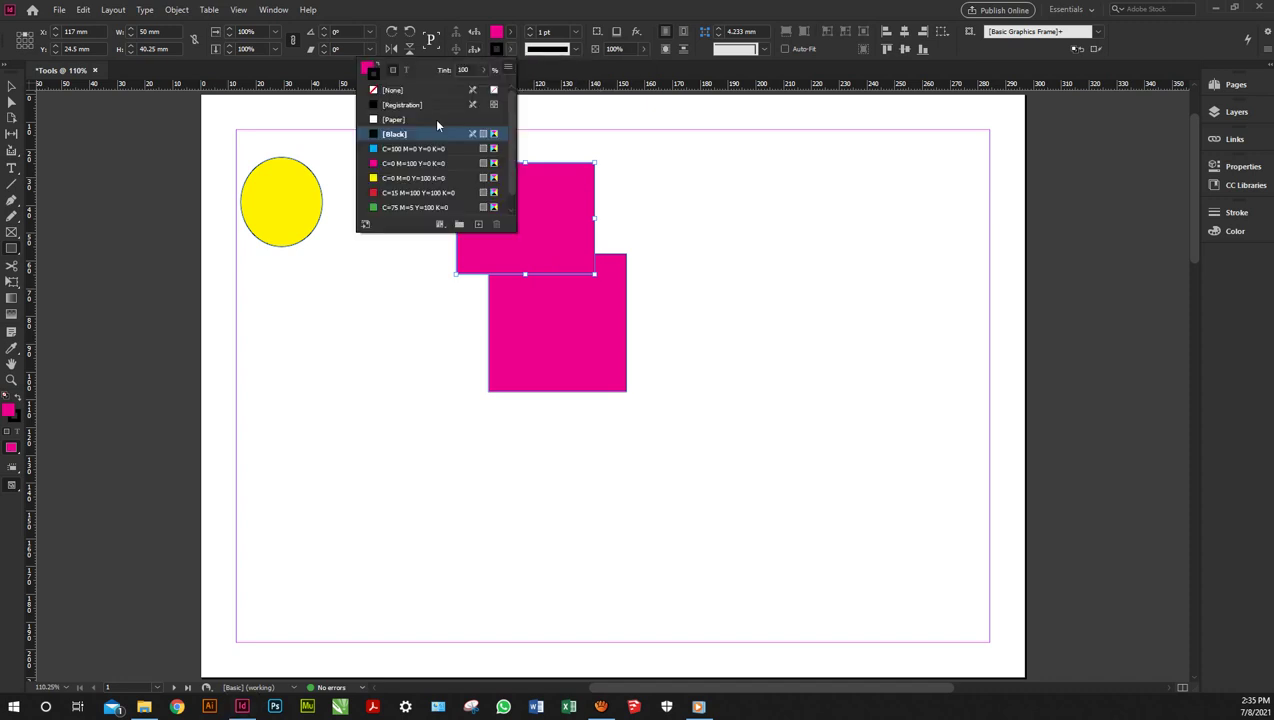
left_click(400, 204)
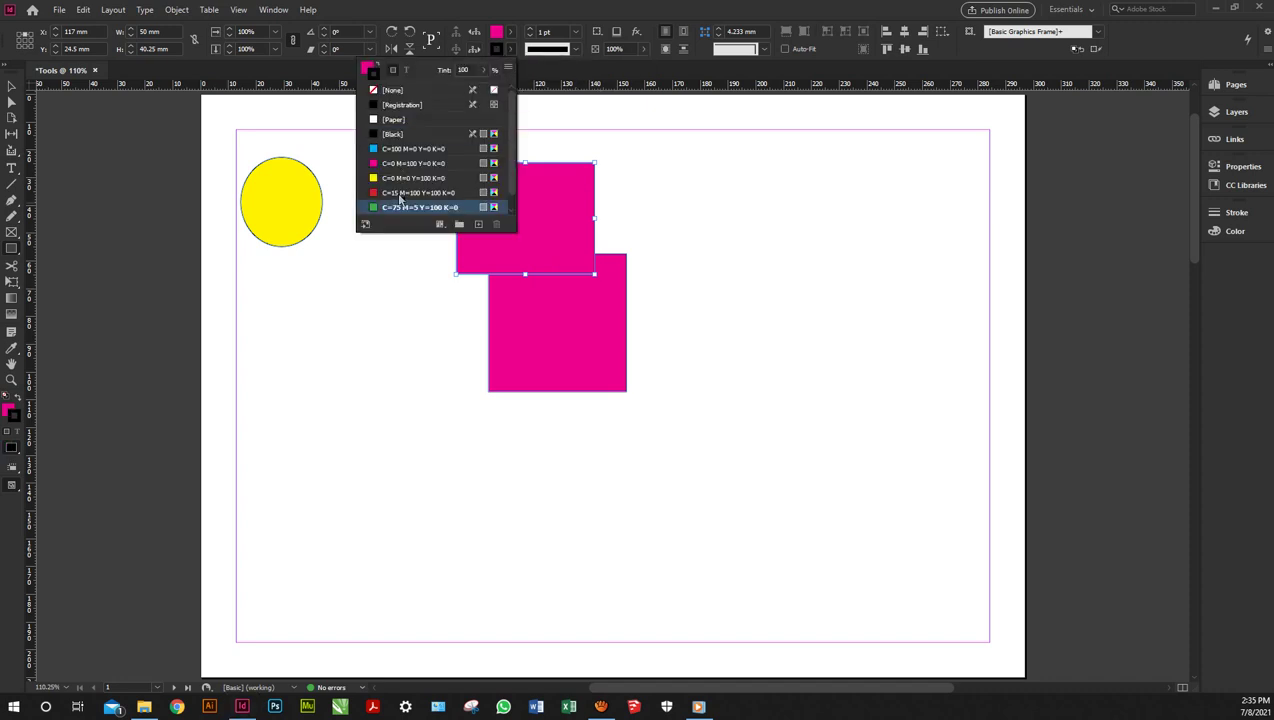
- Increase the stroke weight of the upper rectangle to 15 pt
left_click(531, 29)
left_click(531, 29)
left_click(531, 29)
left_click(531, 29)
left_click(531, 29)
left_click(531, 29)
left_click(531, 29)
left_click(531, 29)
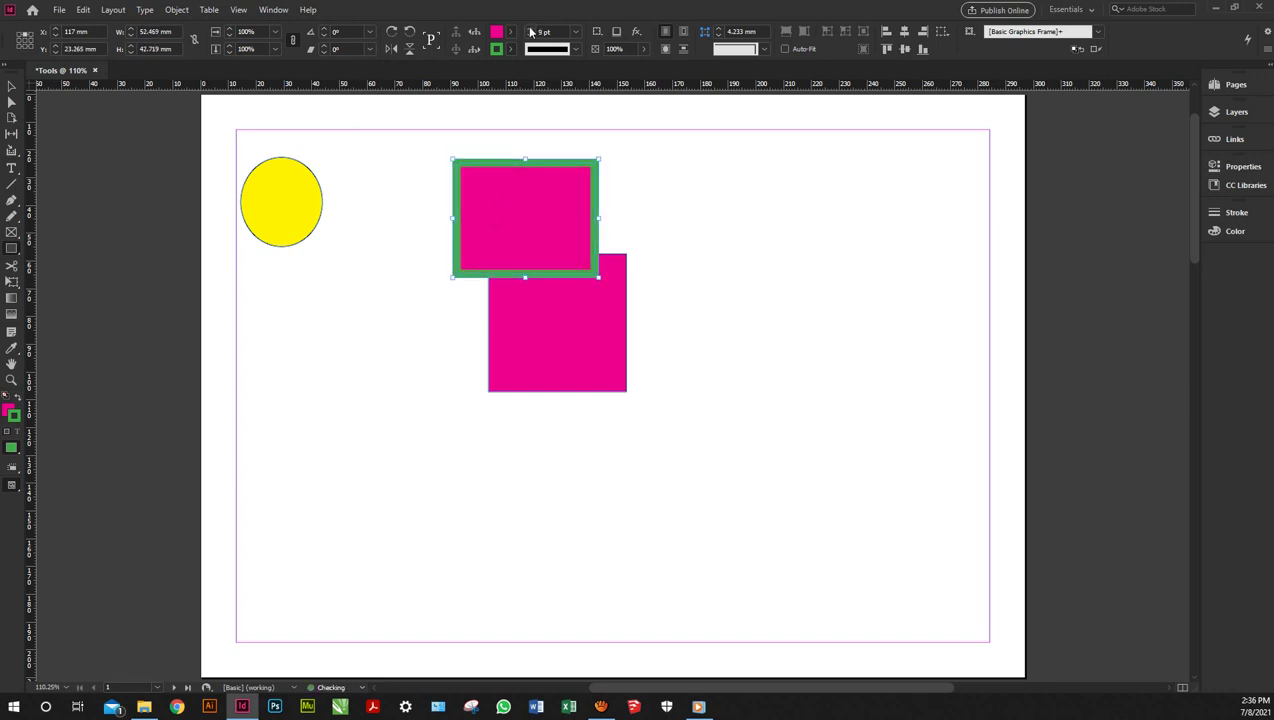
left_click(531, 30)
left_click(531, 30)
left_click(531, 30)
left_click(531, 30)
left_click(531, 30)
left_click(531, 30)
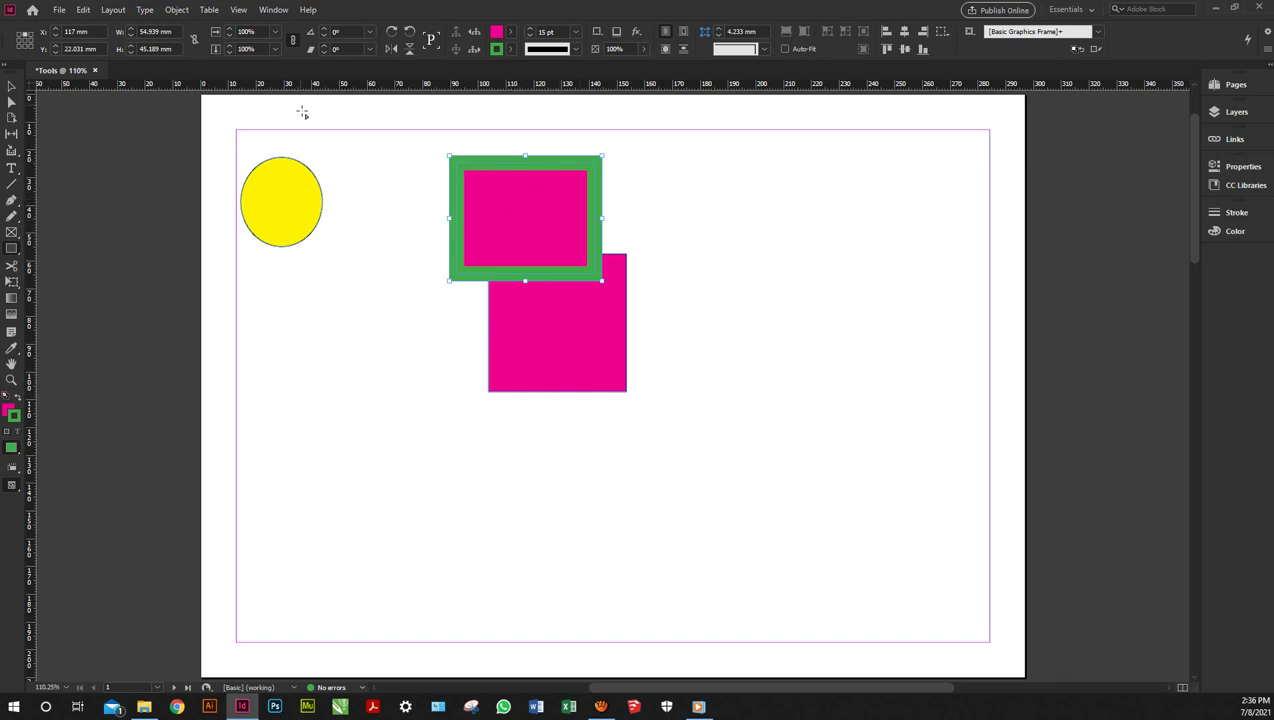
- Deselect the rectangle and move the yellow ellipse down and slightly to the right with the Selection tool
left_click(15, 87)
left_click(150, 134)
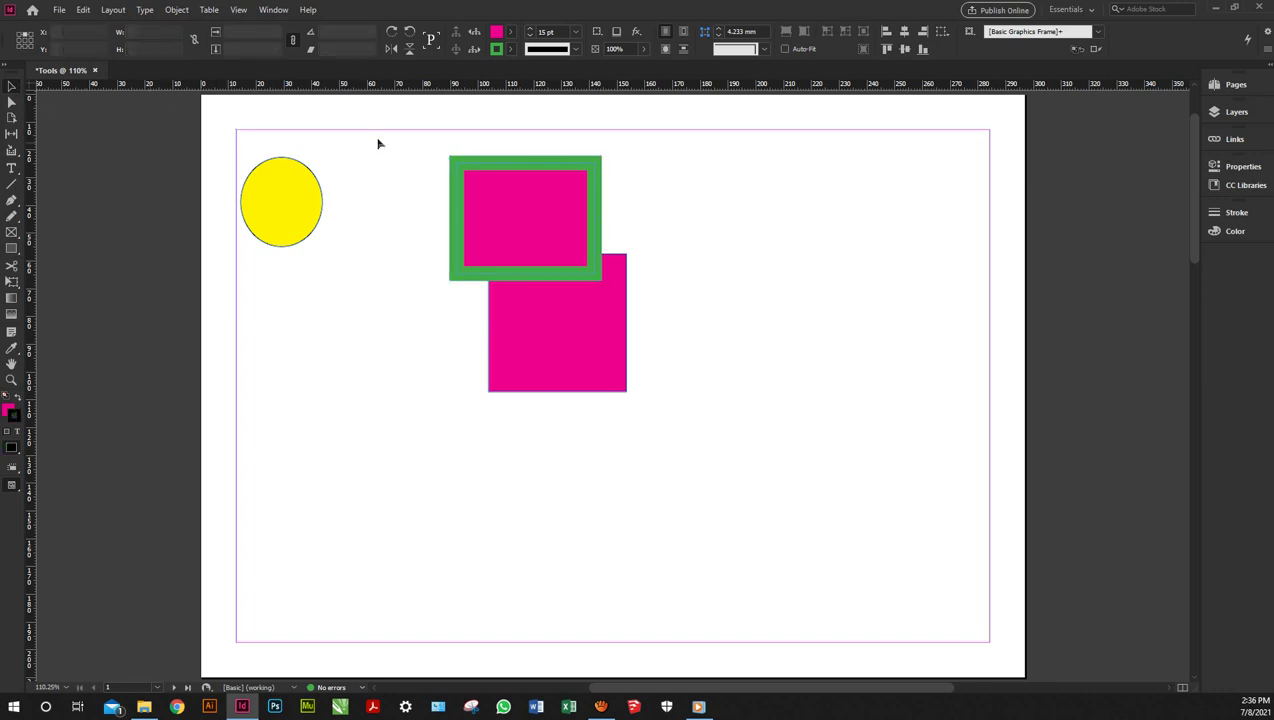
left_click(296, 184)
left_click_drag(316, 210, 330, 289)
- Move the green-bordered rectangle left, toward the yellow ellipse, and rotate it to 47°
left_click_drag(478, 191, 385, 191)
left_click_drag(512, 148, 438, 122)
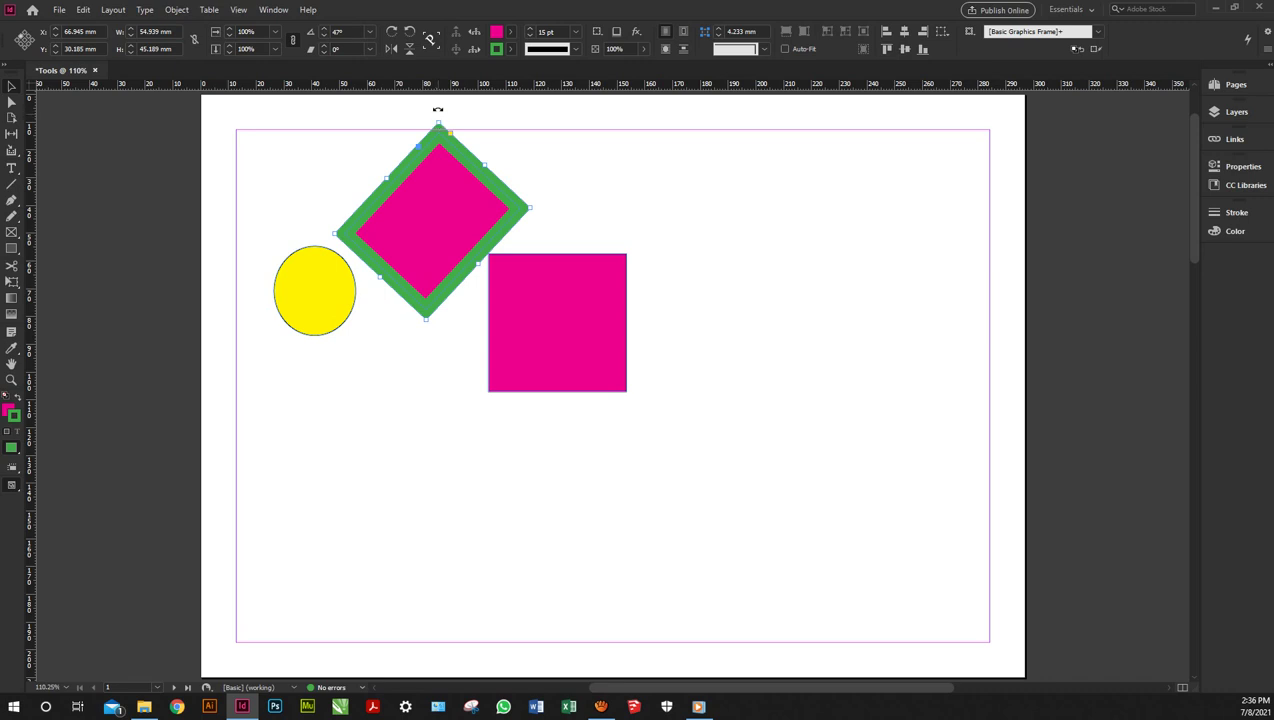
- Resize the magenta square to about 82 mm wide and 87.5 mm high, extending it toward the page's lower right
left_click(566, 287)
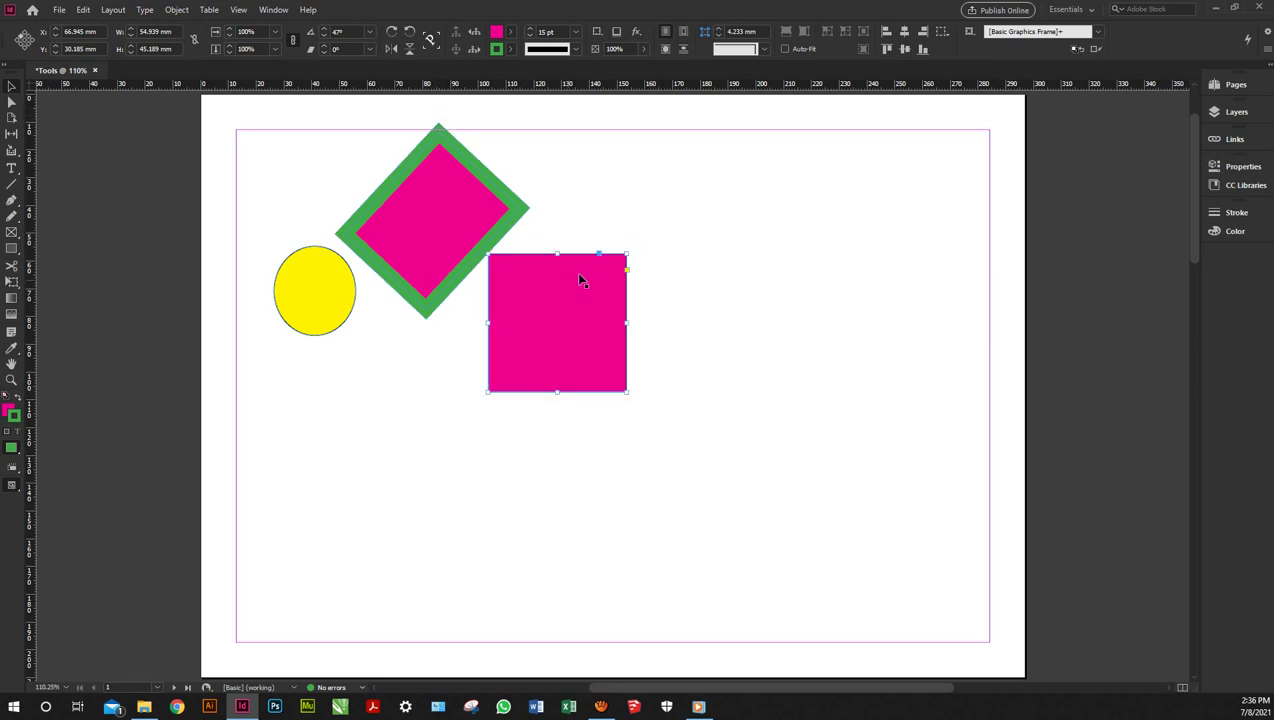
left_click_drag(559, 258, 557, 298)
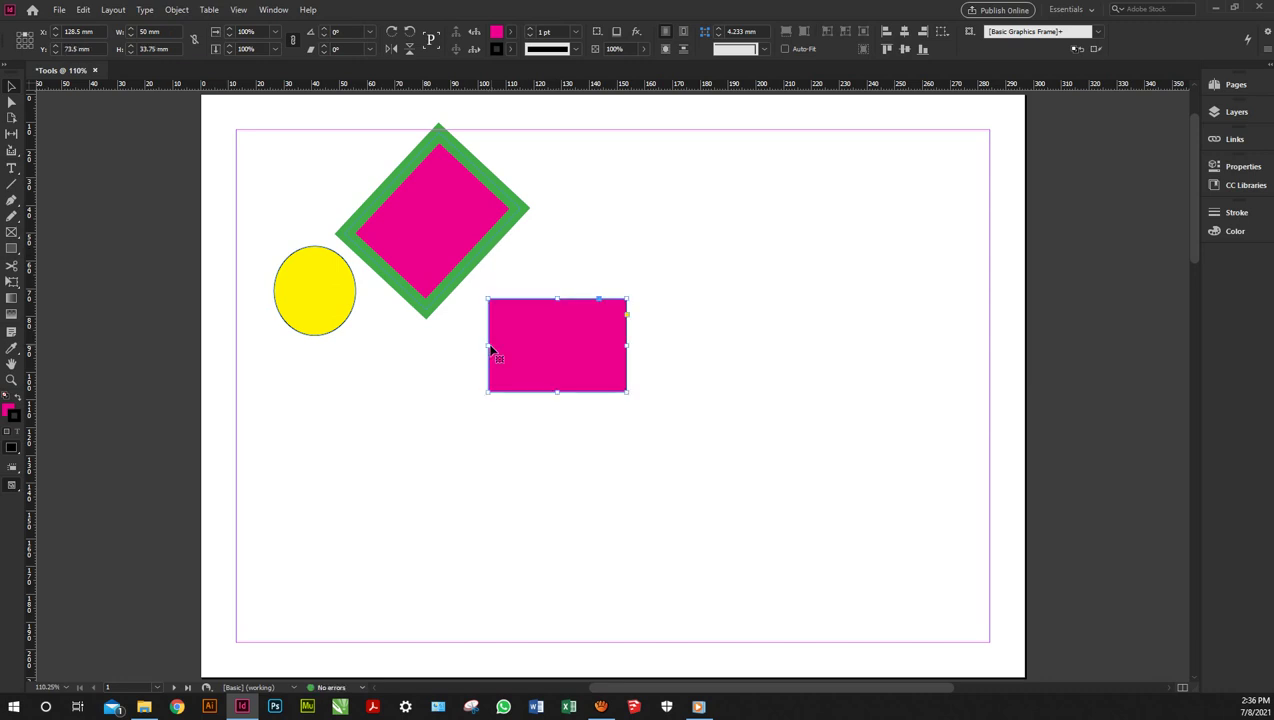
left_click_drag(491, 348, 518, 348)
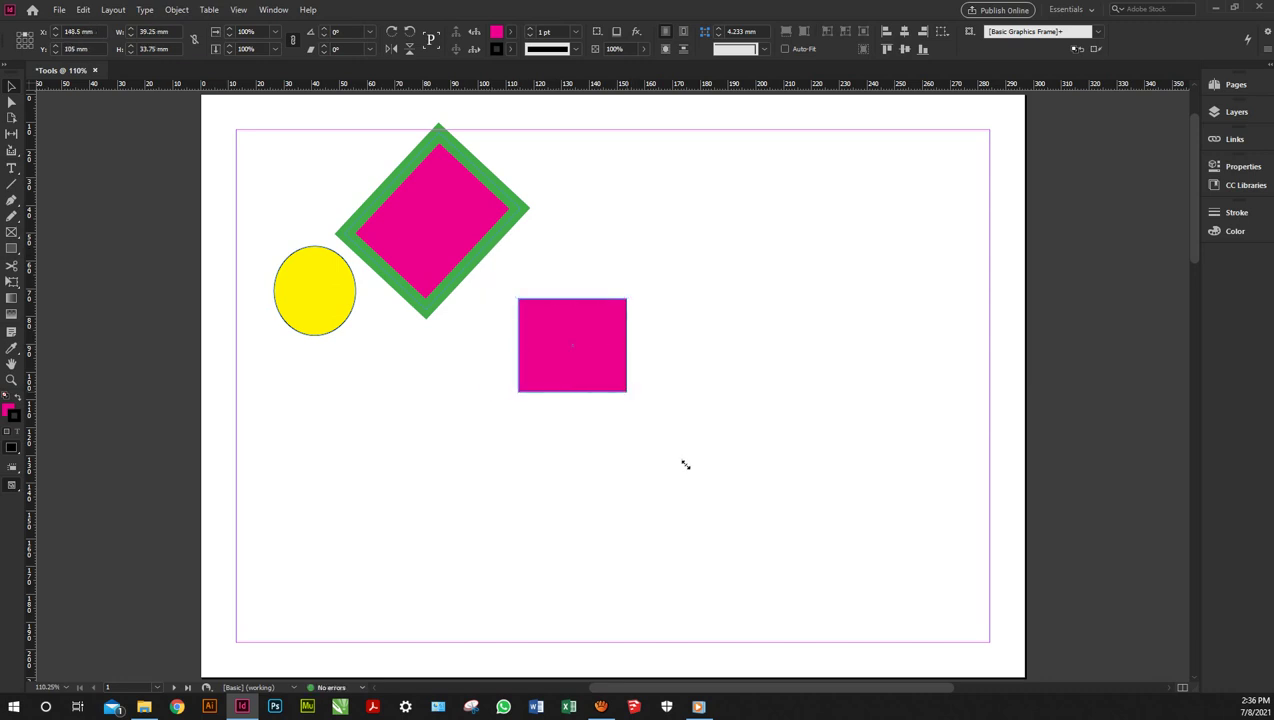
left_click_drag(685, 465, 745, 540)
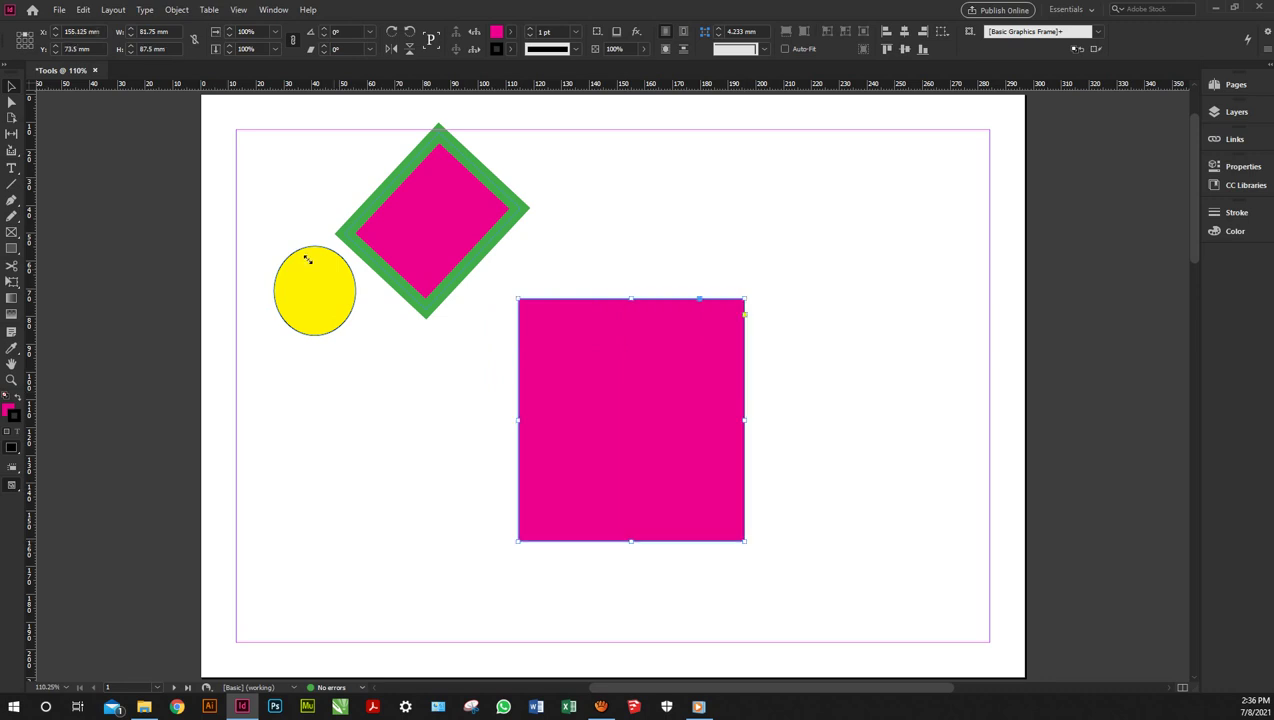
- Stretch the yellow ellipse horizontally to more than twice its width and move it down and to the right
left_click(320, 283)
left_click_drag(357, 290, 481, 291)
left_click_drag(343, 288, 403, 380)
- Move the rotated rectangle to the right and the large magenta rectangle to about X 179 mm and Y 70 mm
left_click(522, 225)
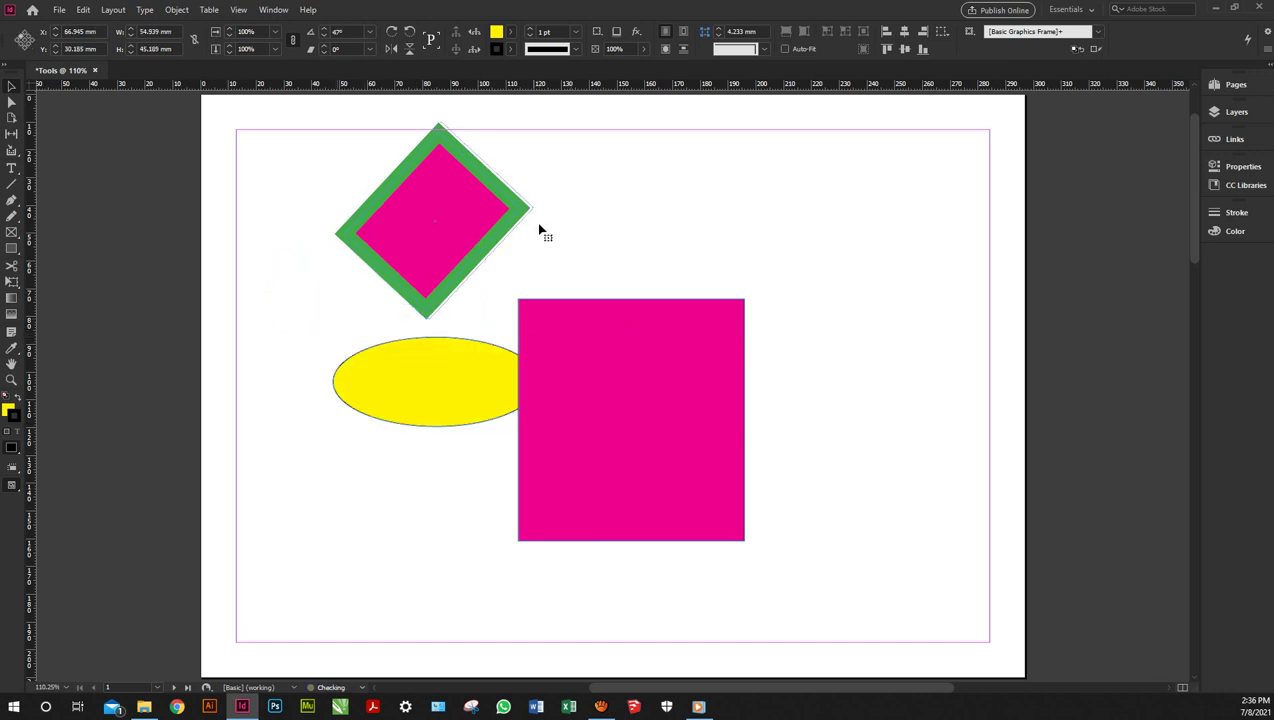
left_click_drag(539, 230, 636, 237)
left_click_drag(631, 420, 698, 409)
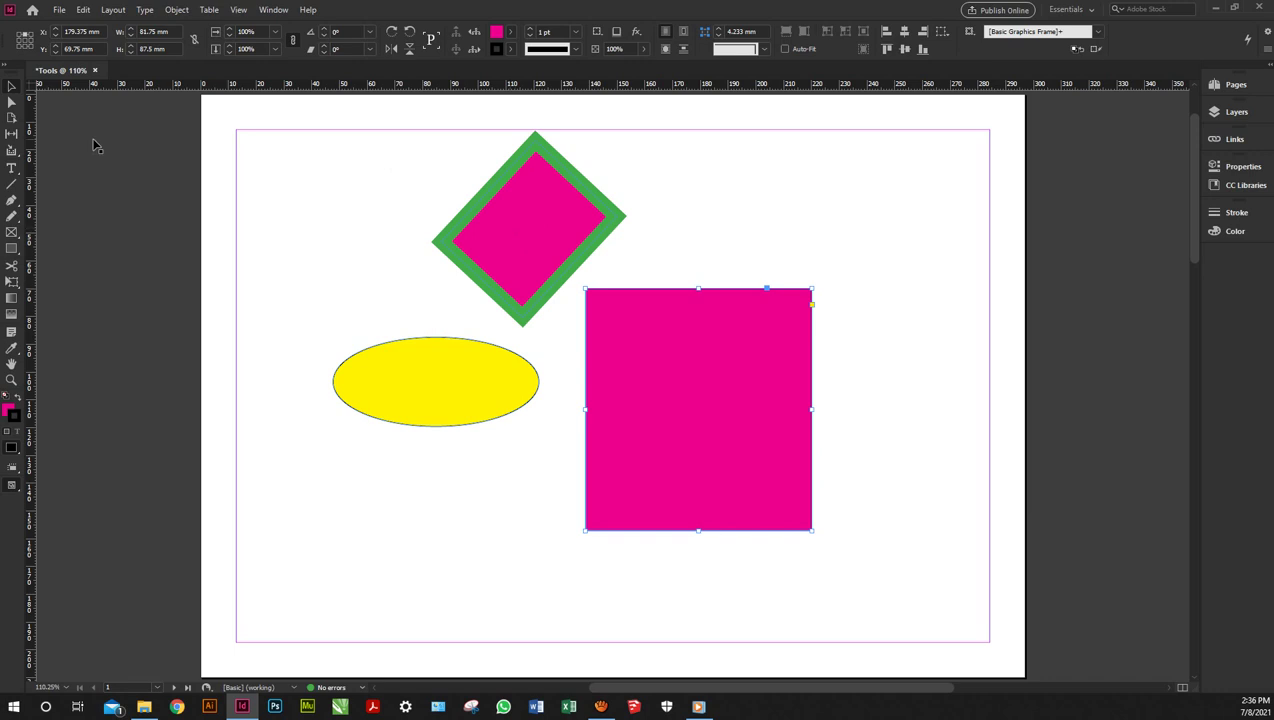
- Draw a text frame about 44 mm wide and 29 mm high at the page's upper-left margin corner, ready for text entry
left_click(9, 170)
left_click_drag(237, 131, 358, 214)
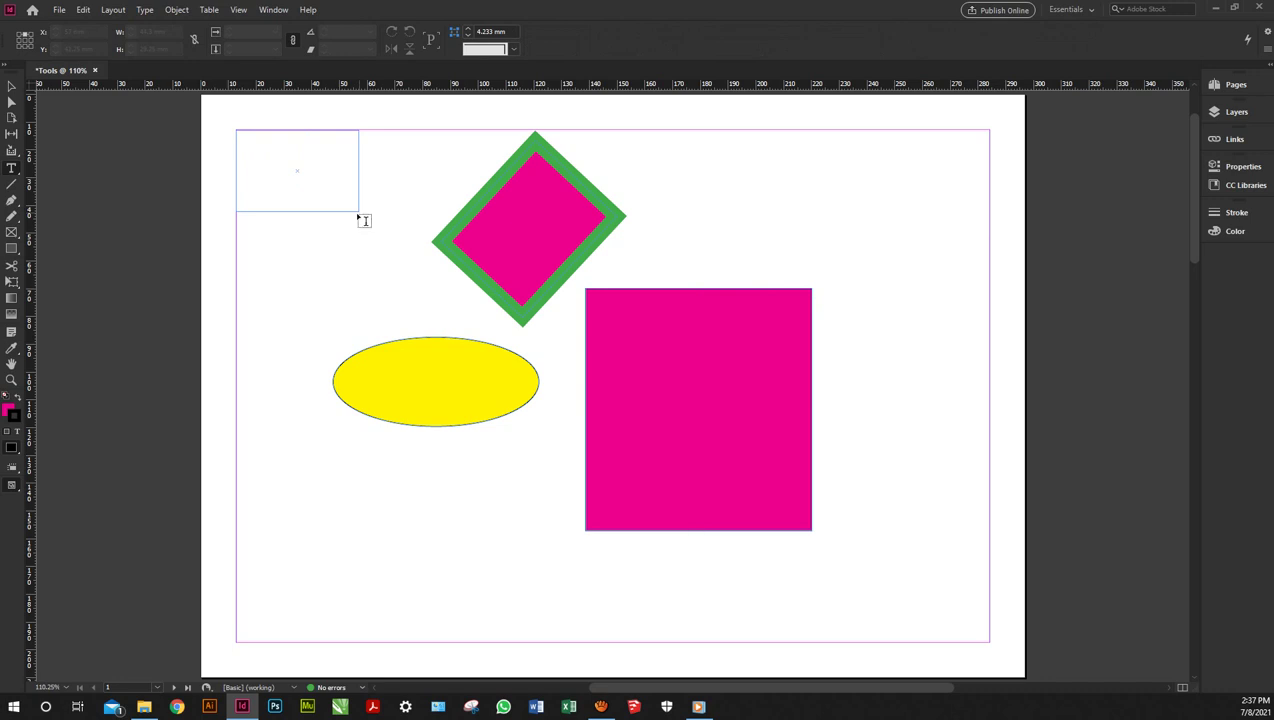
left_click(245, 144)
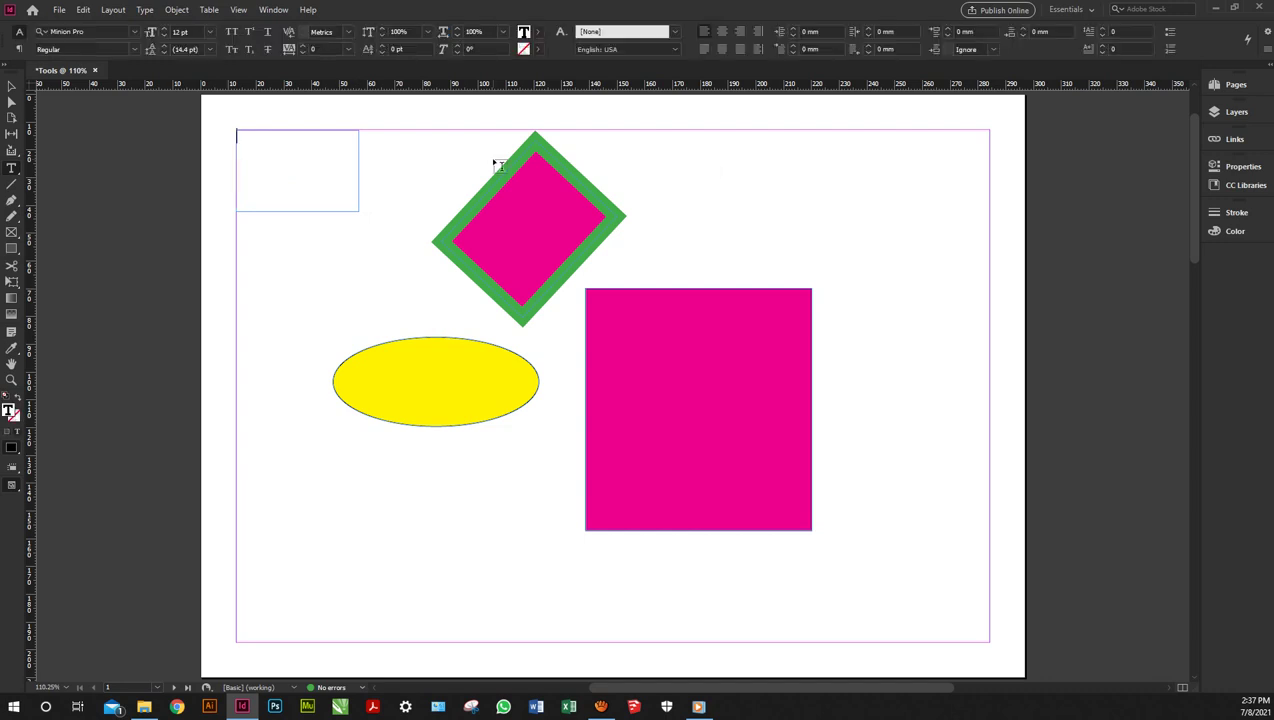
- Enter "Text box testing" in the frame, followed by enough random filler characters to overflow it
type("I")
type("ext")
type(" bo")
type("k")
type(" test")
type("ing ")
type("jk")
type("jjjsdgf")
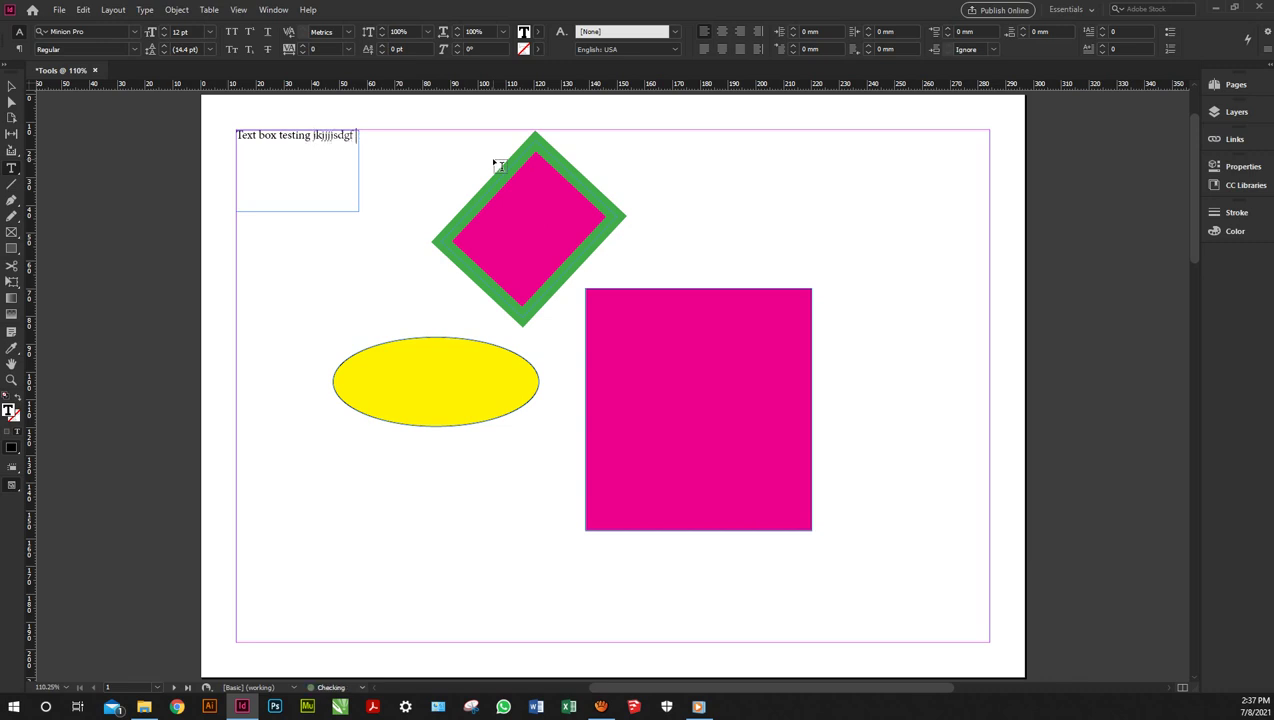
type(" sdogishfgoifh sdp goipdhgpodighd")
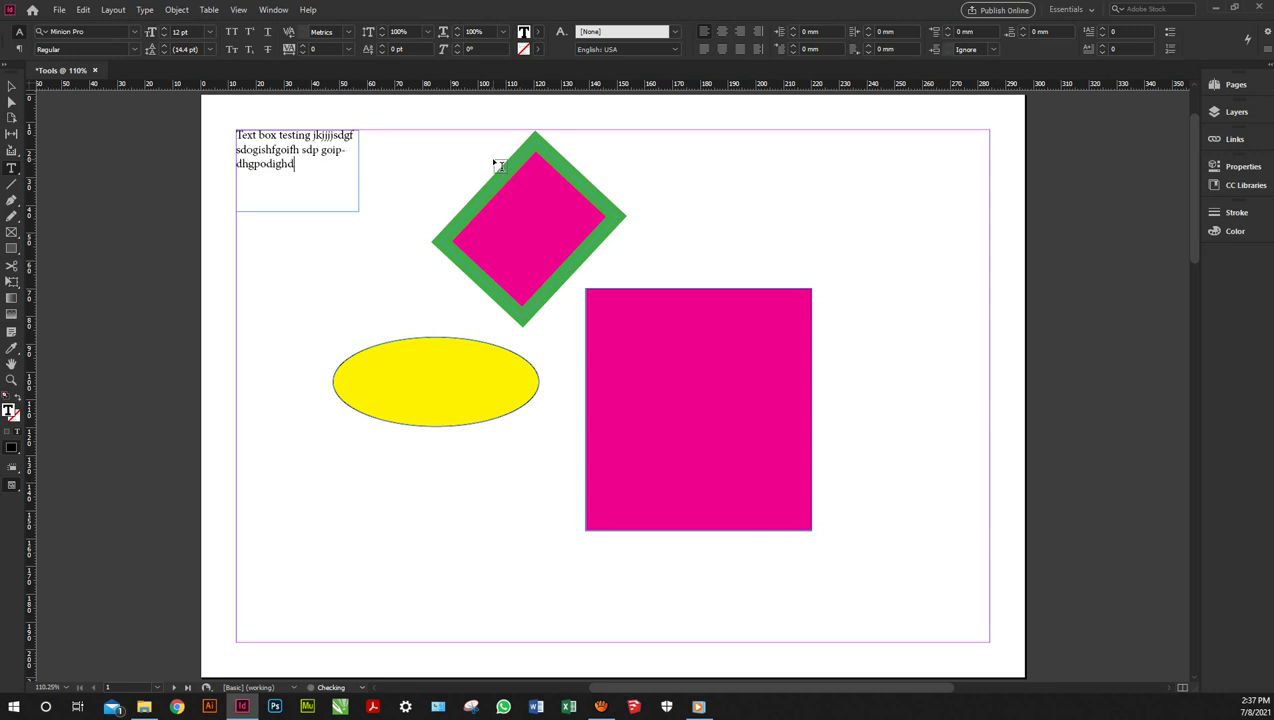
type("ogpihsdopighdogpihopdgihdgopidhgighd dfg[idghjodi")
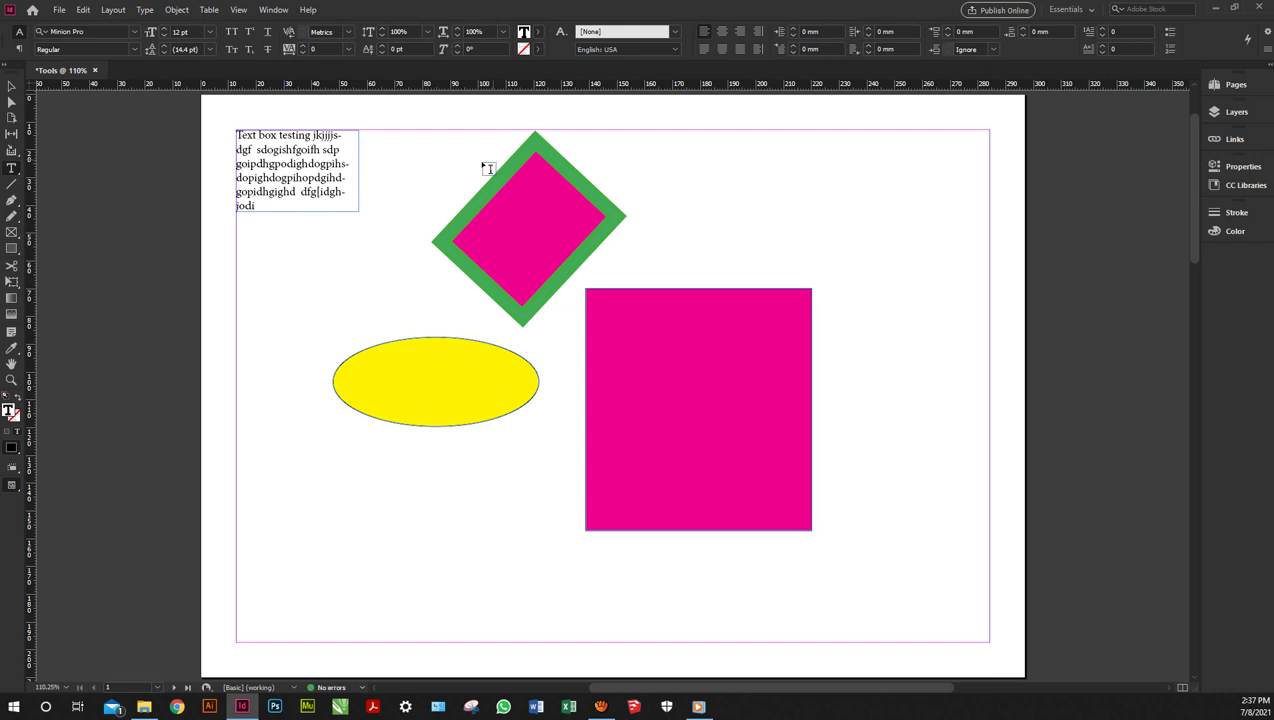
type("jbpjofdsbisuj fdiusbfo")
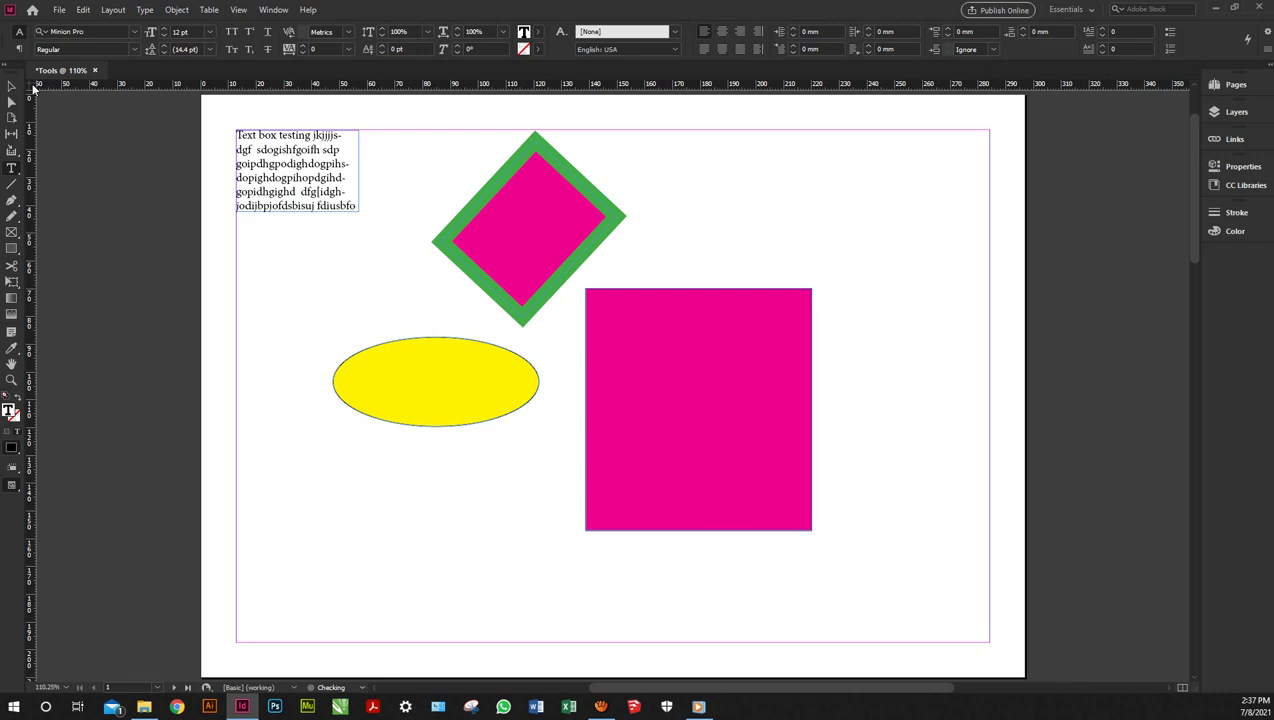
type("dsf")
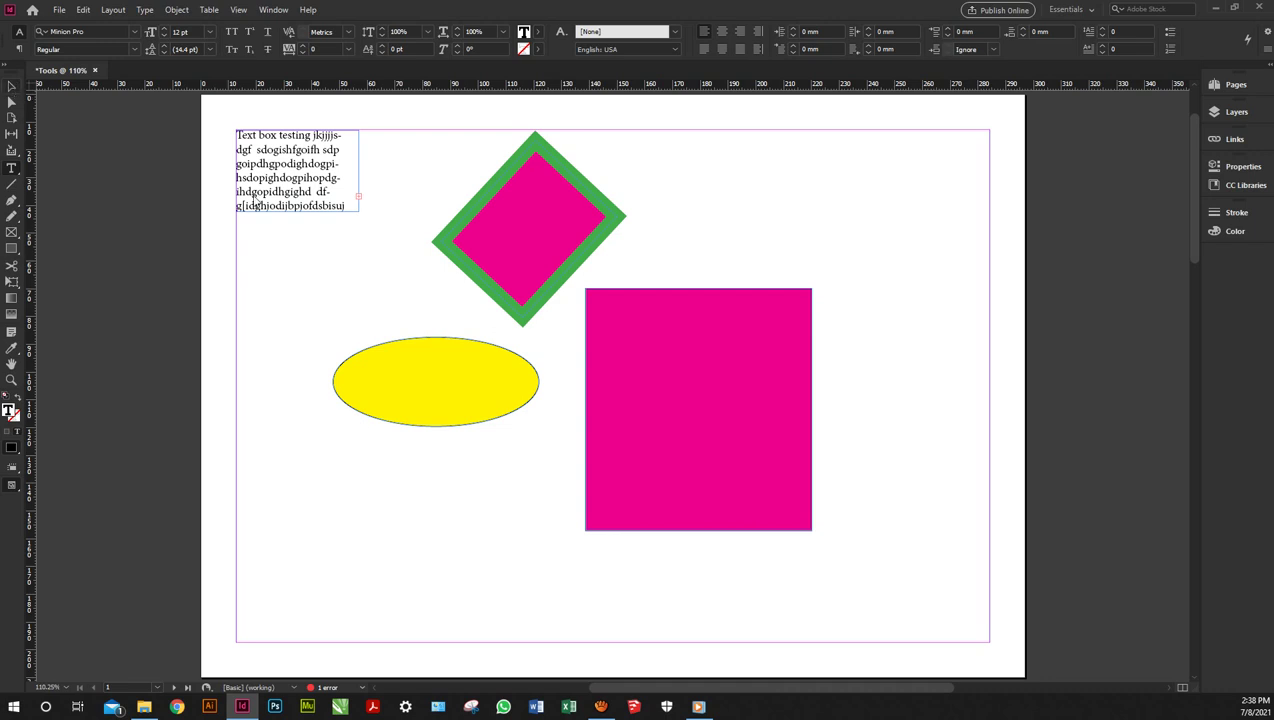
- Extend the text frame downward to about 49 mm high so it holds all the text
key("Escape")
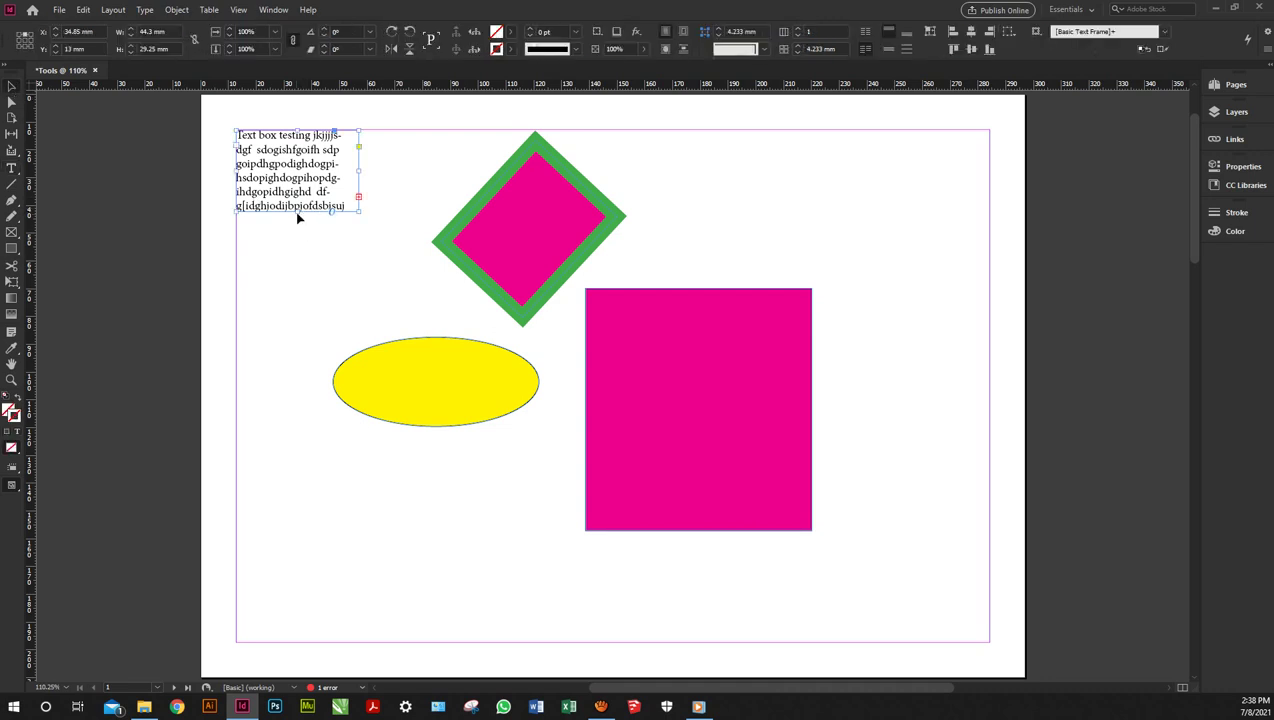
left_click_drag(297, 212, 301, 288)
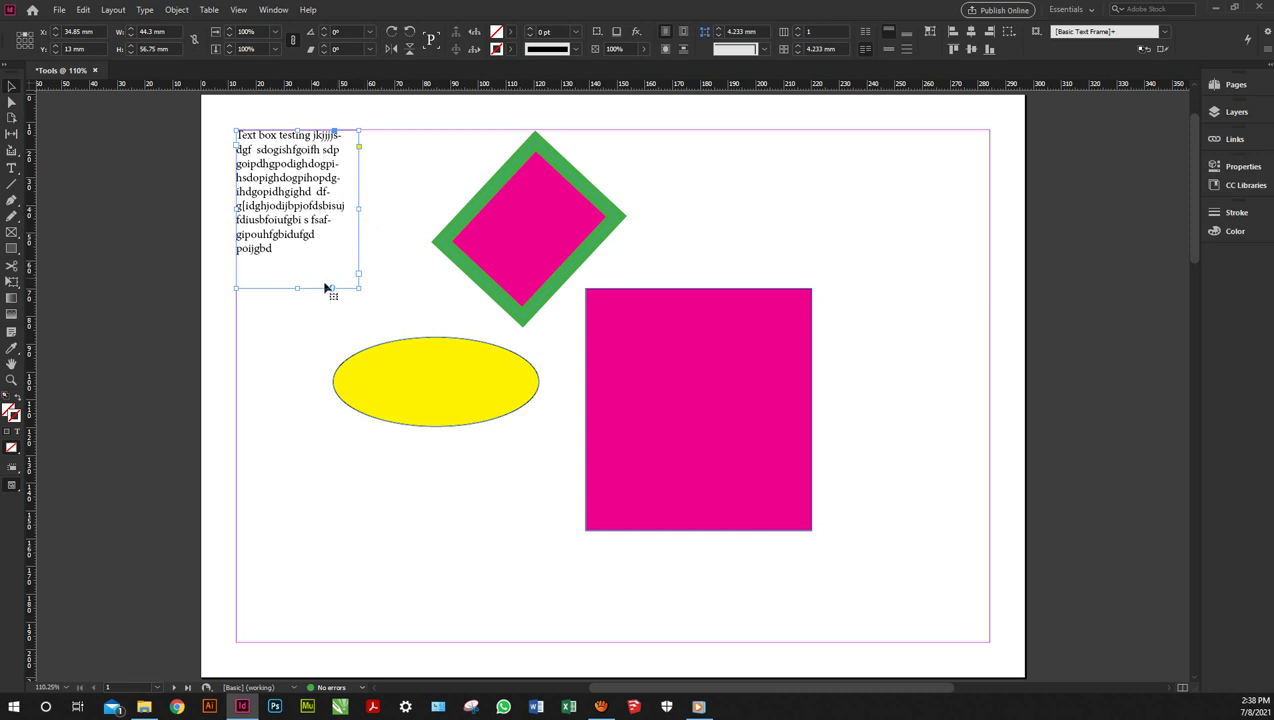
left_click_drag(295, 288, 295, 266)
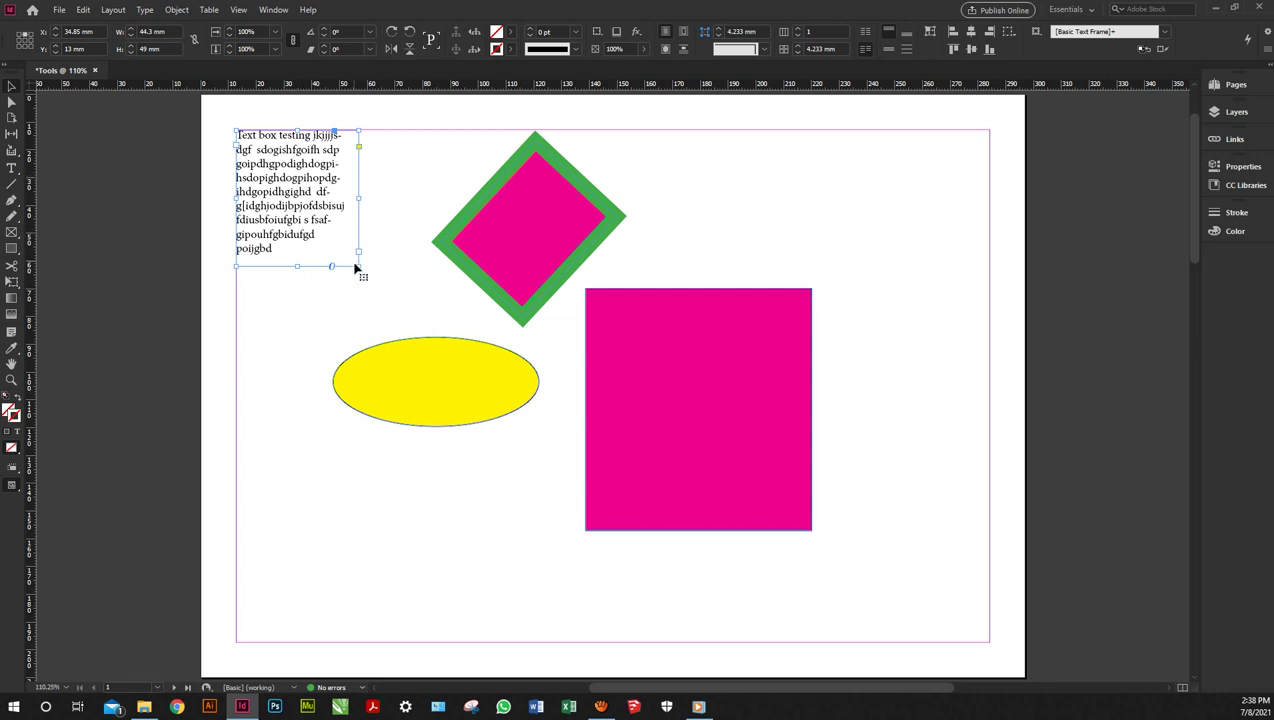
- Resize the text frame to about 54 mm wide and 52 mm high, keeping its upper-left corner in place
mouse_move(358, 268)
left_mouse_down()
mouse_move(345, 221)
mouse_move(348, 273)
left_mouse_up()
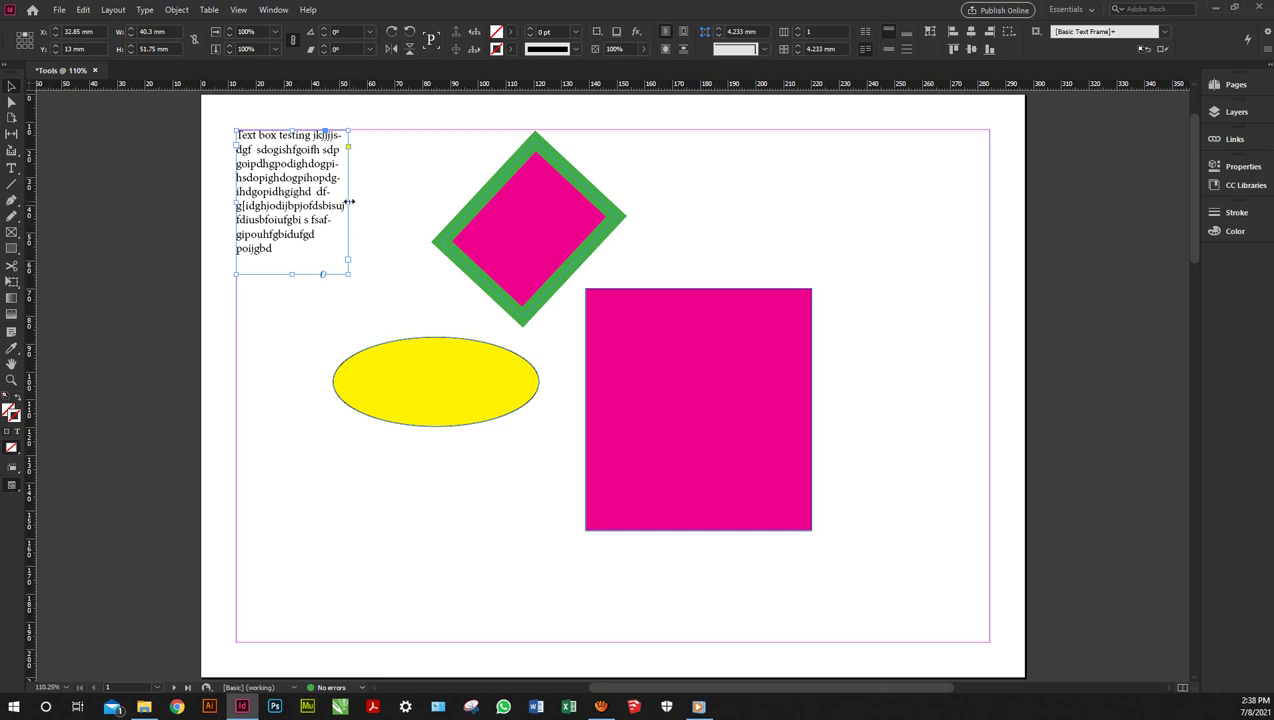
left_click_drag(349, 202, 385, 214)
left_click(16, 170)
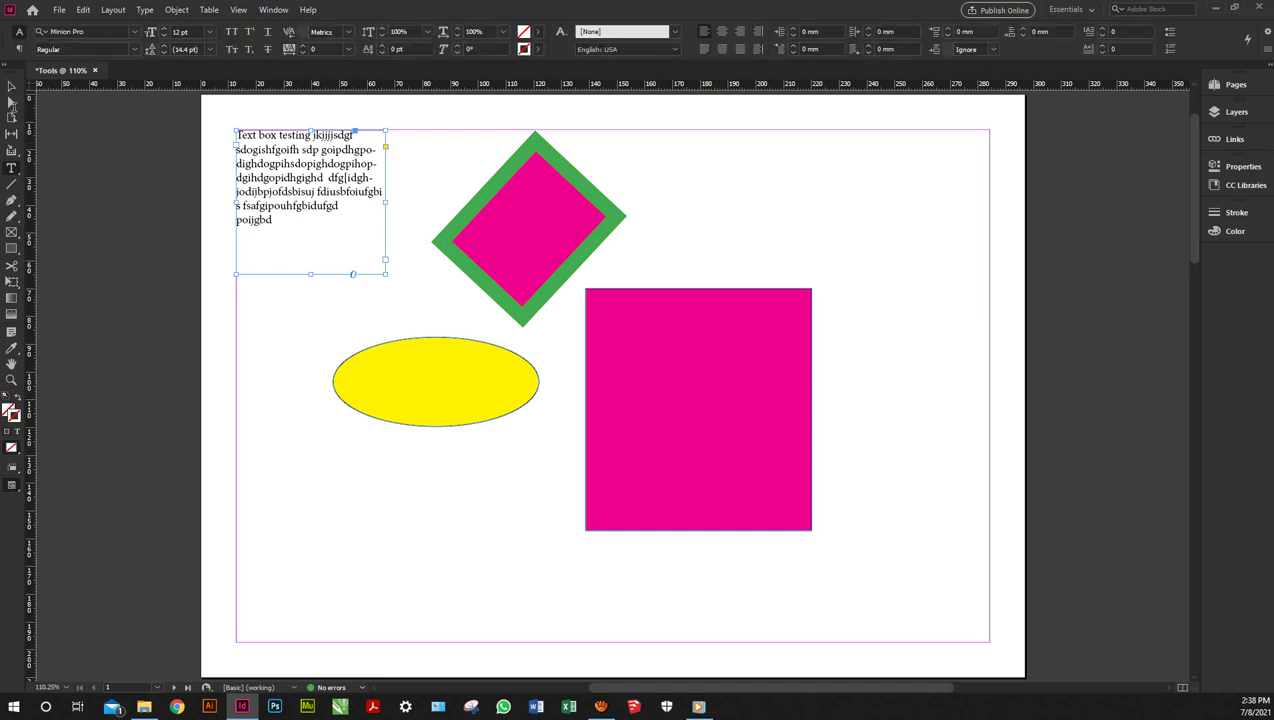
left_click(12, 88)
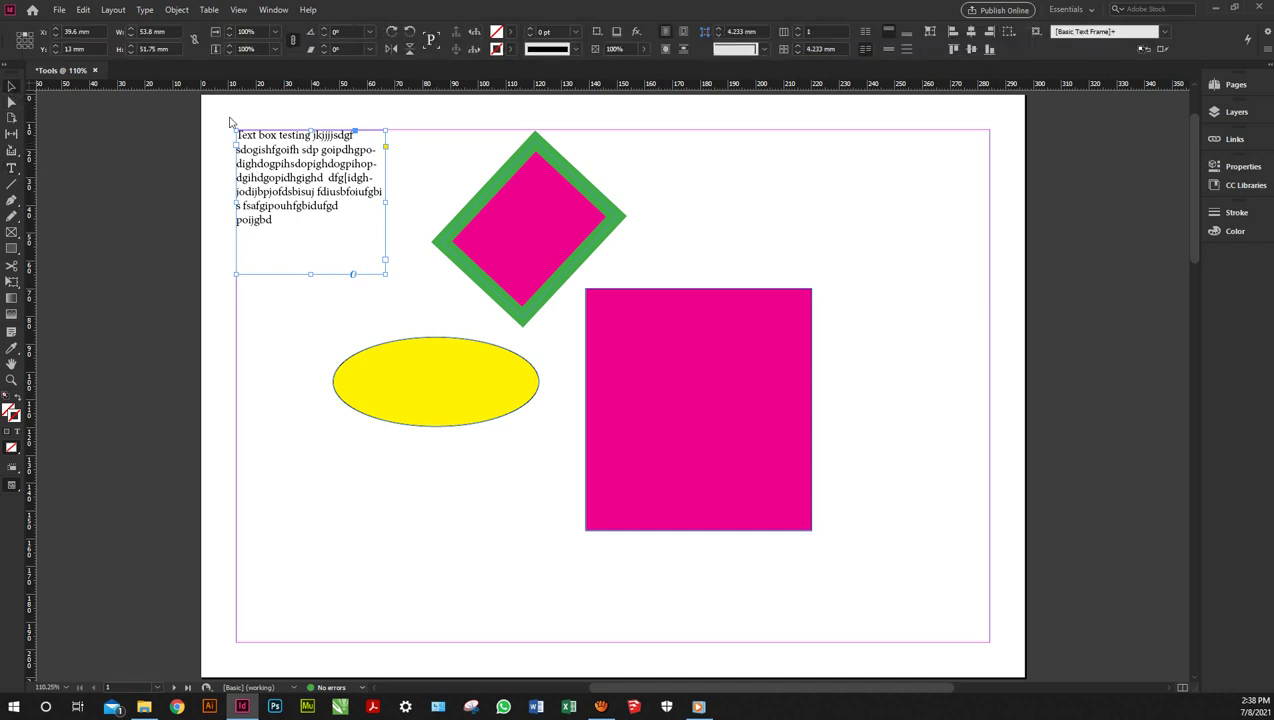
- Align the rotated rectangle, yellow ellipse and large magenta rectangle to one another by their horizontal centers
left_click(566, 203)
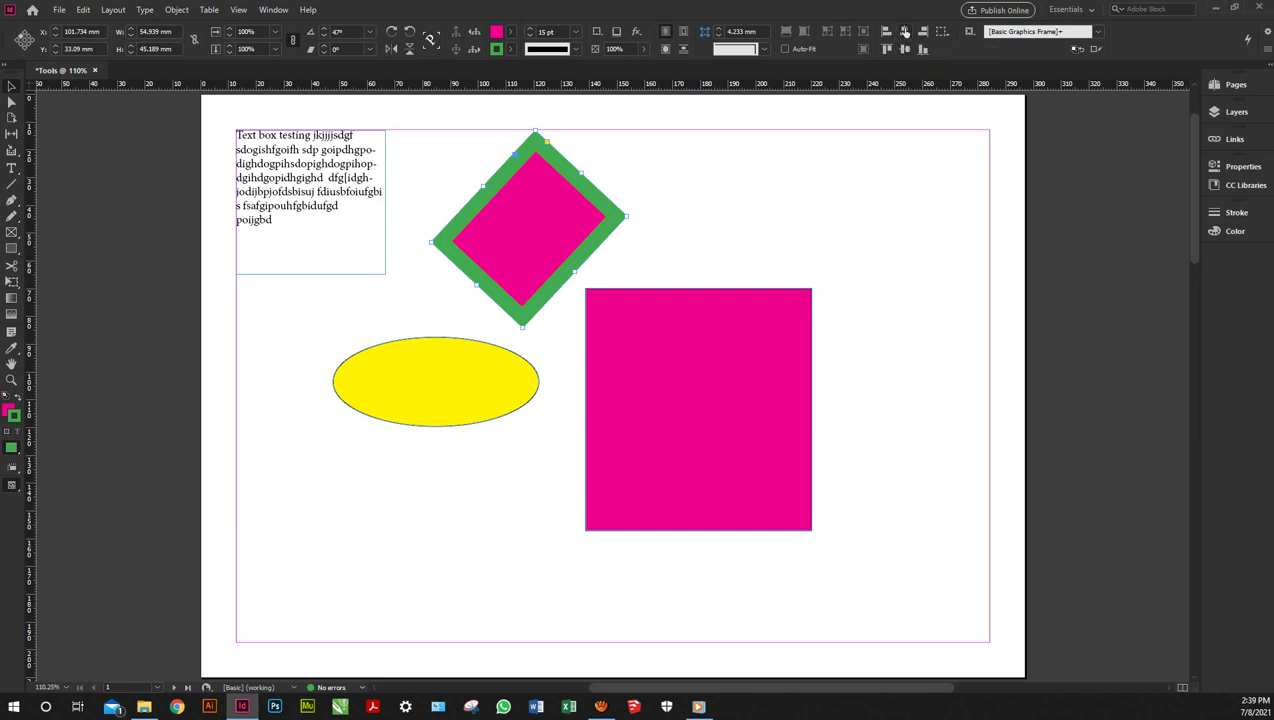
left_click(664, 355)
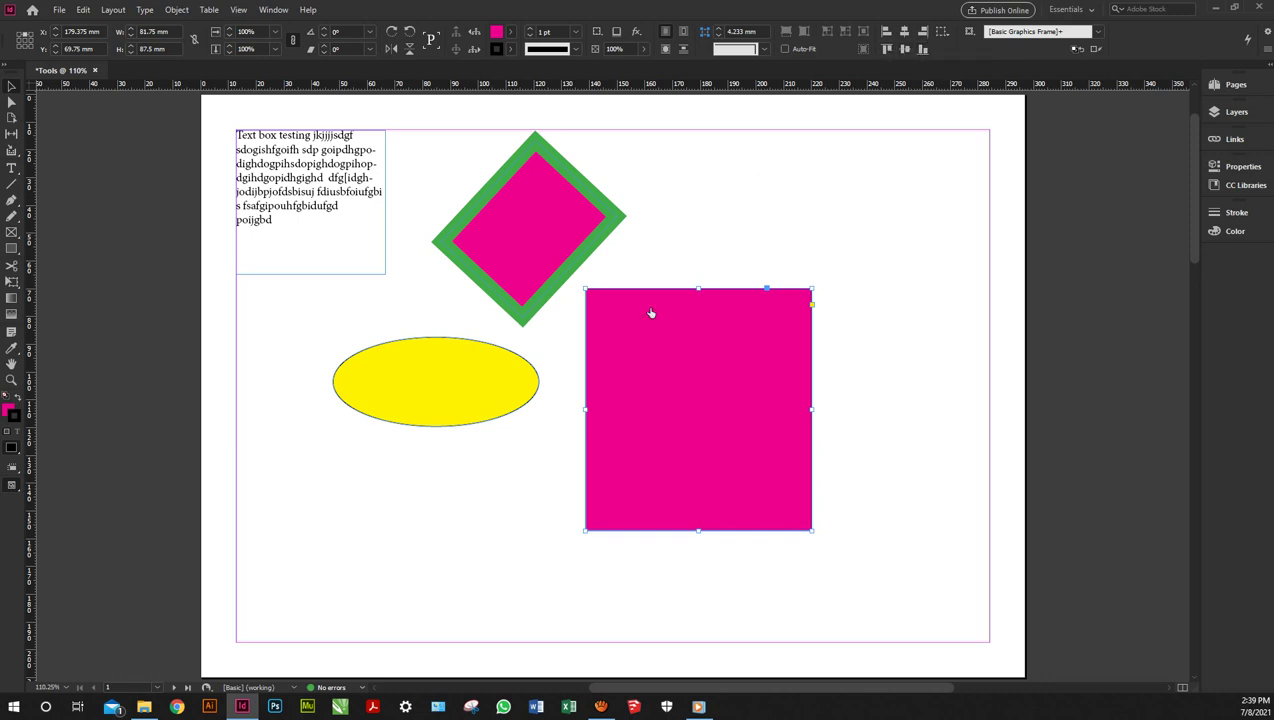
left_click(447, 380)
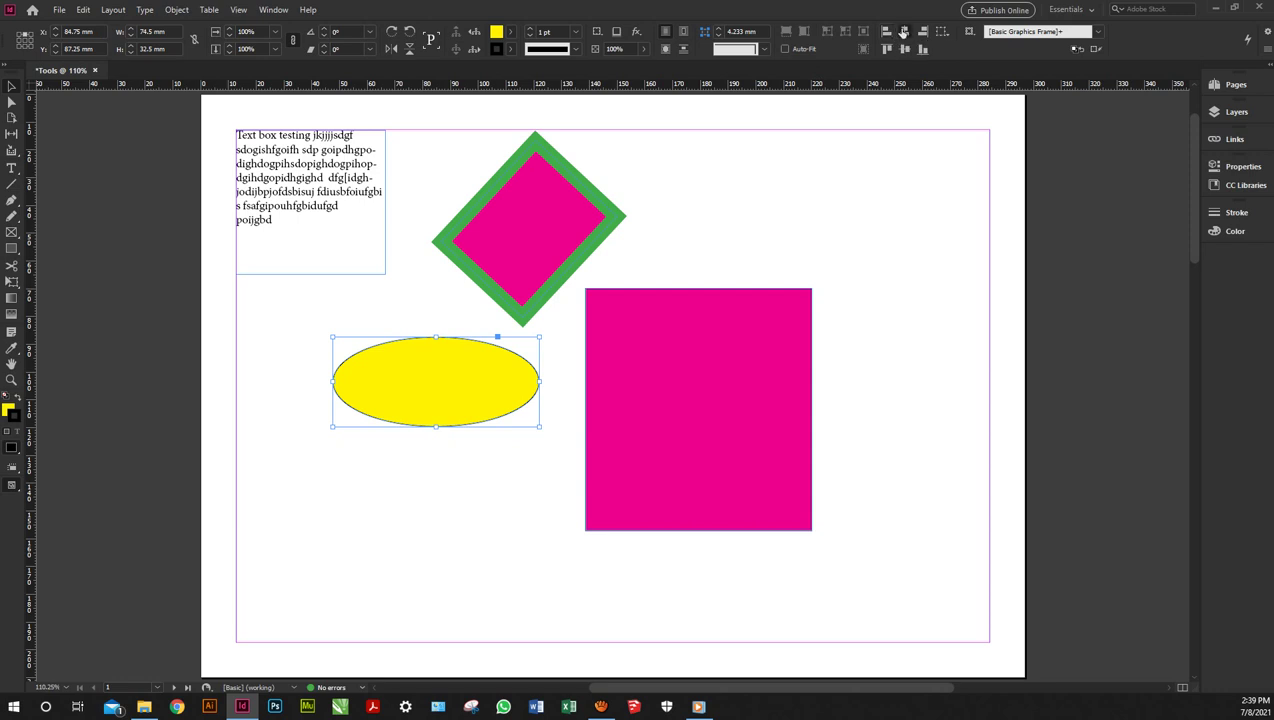
left_click_drag(801, 146, 391, 456)
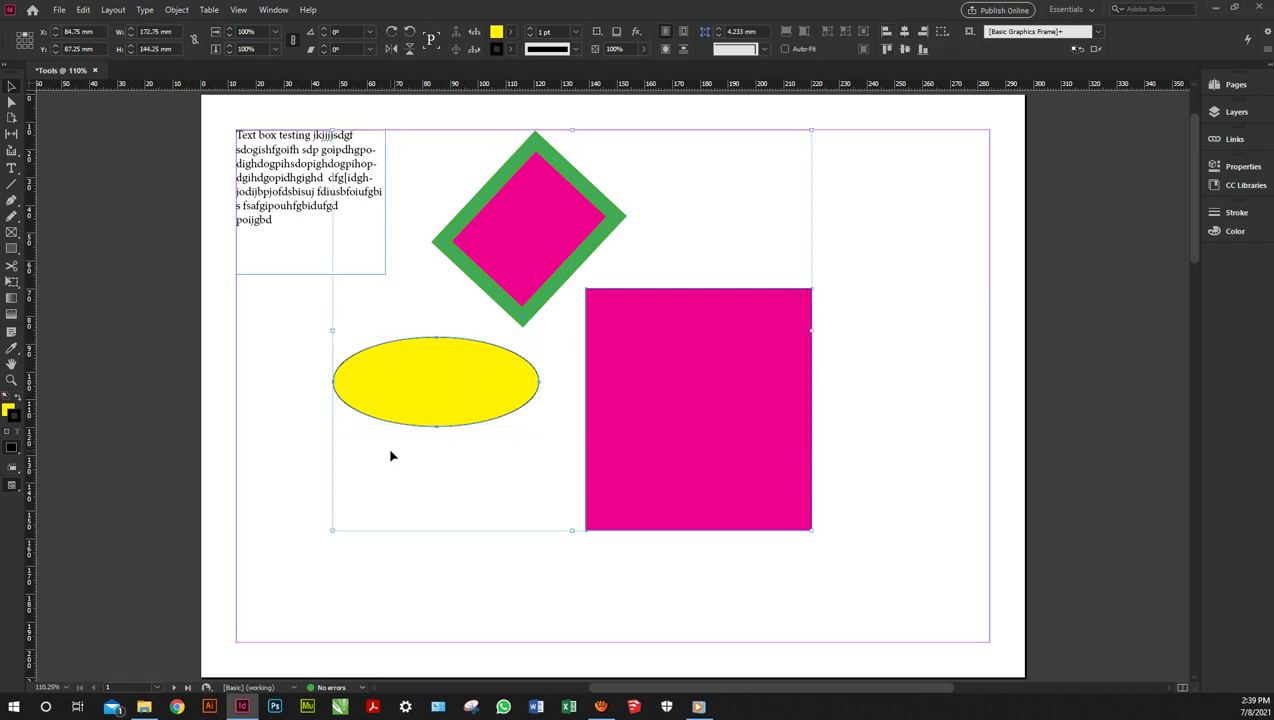
left_click(906, 32)
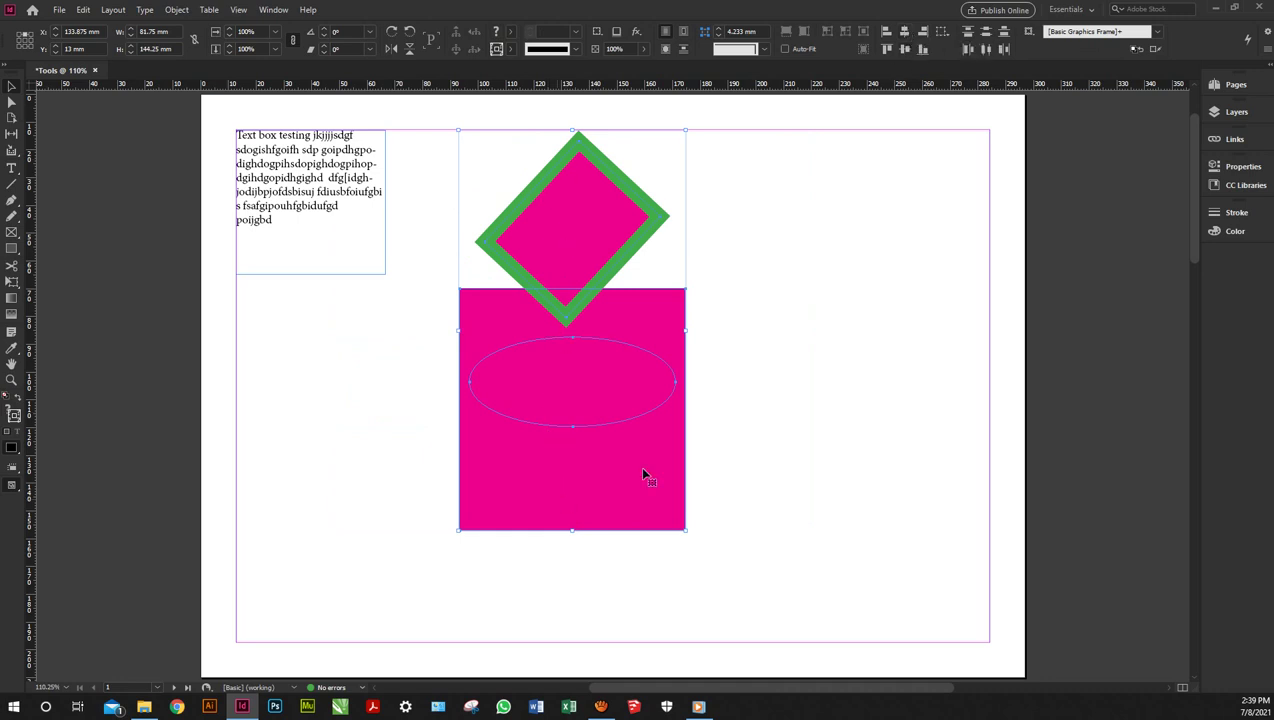
left_click(728, 382)
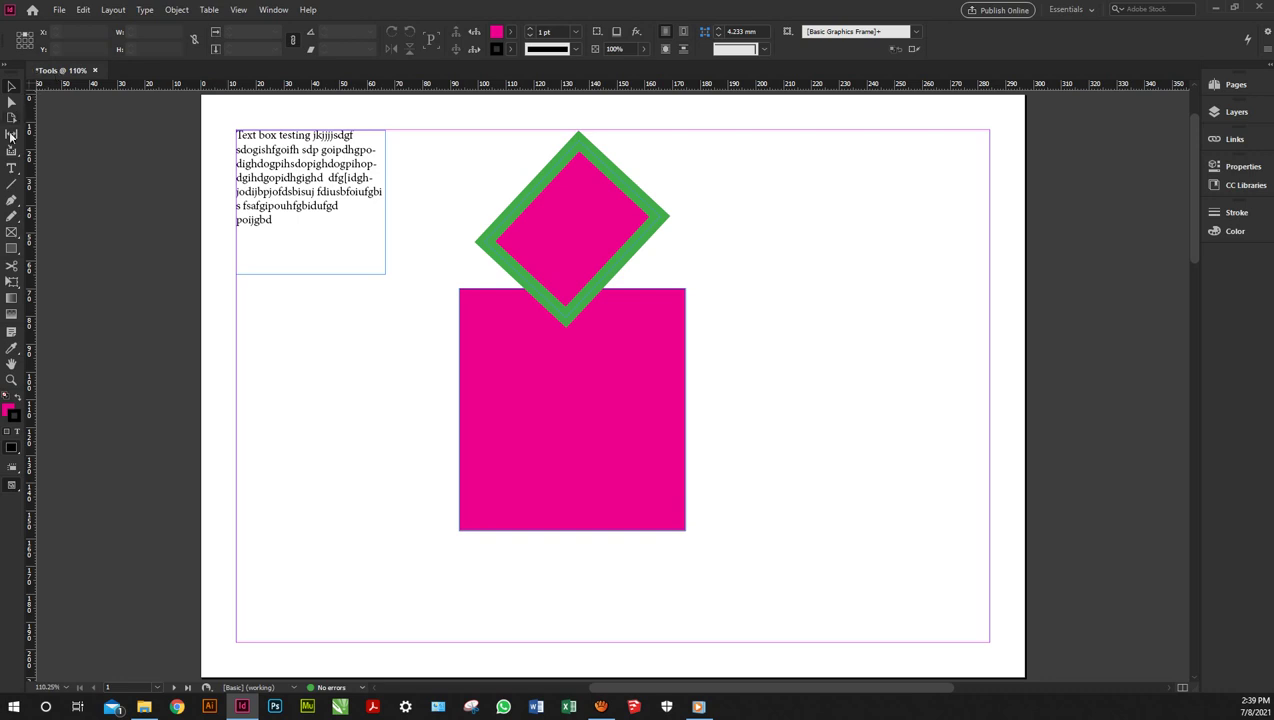
- Center-align all the text in the text frame
left_click(11, 168)
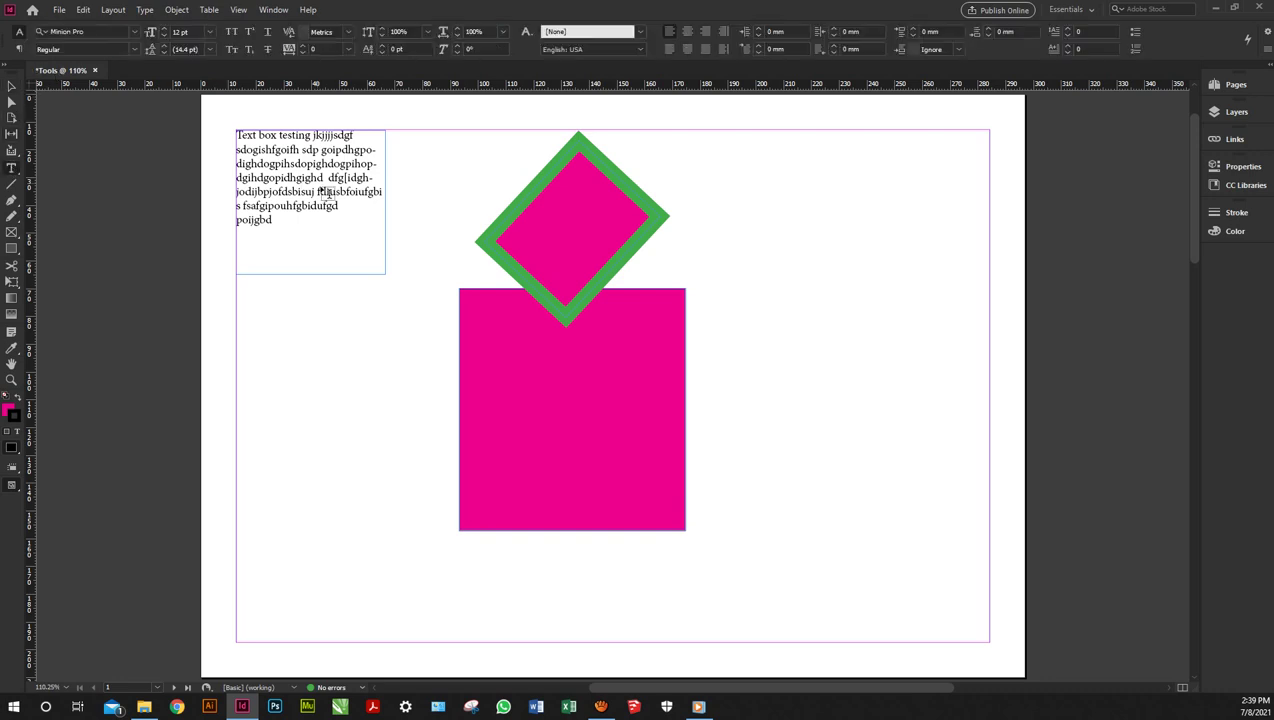
left_click_drag(302, 220, 236, 134)
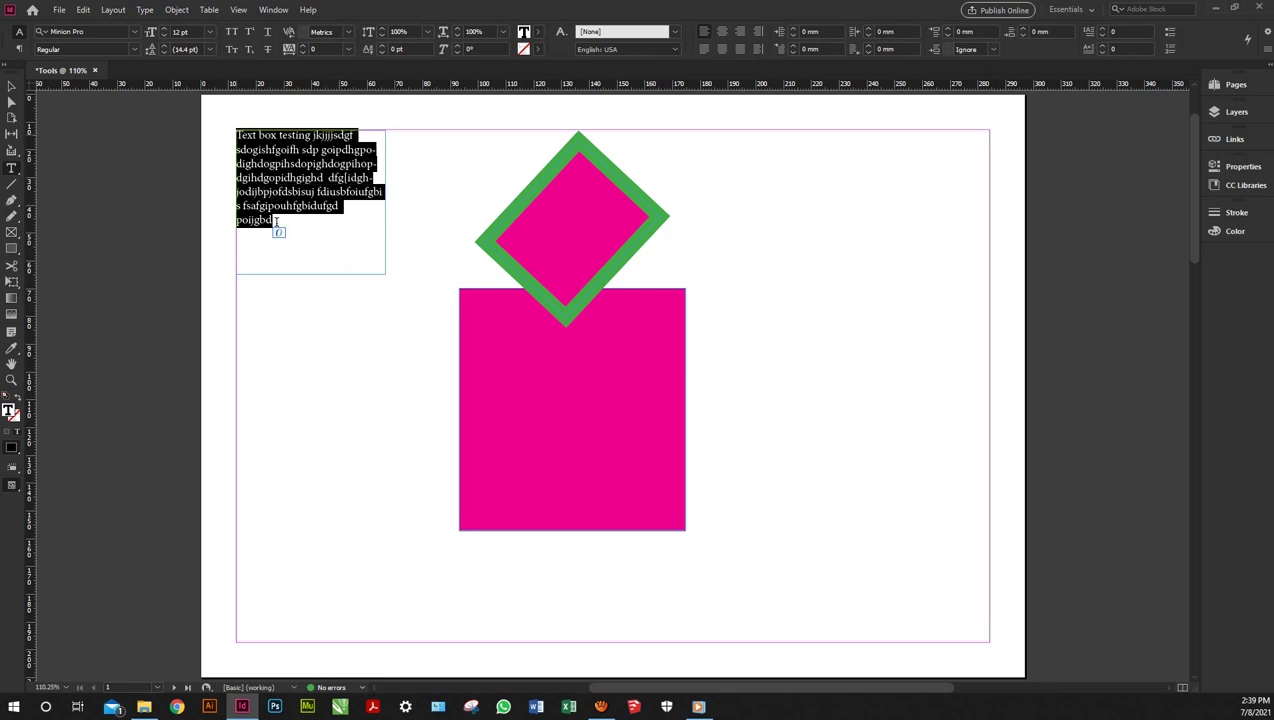
left_click_drag(339, 218, 239, 136)
left_click(722, 35)
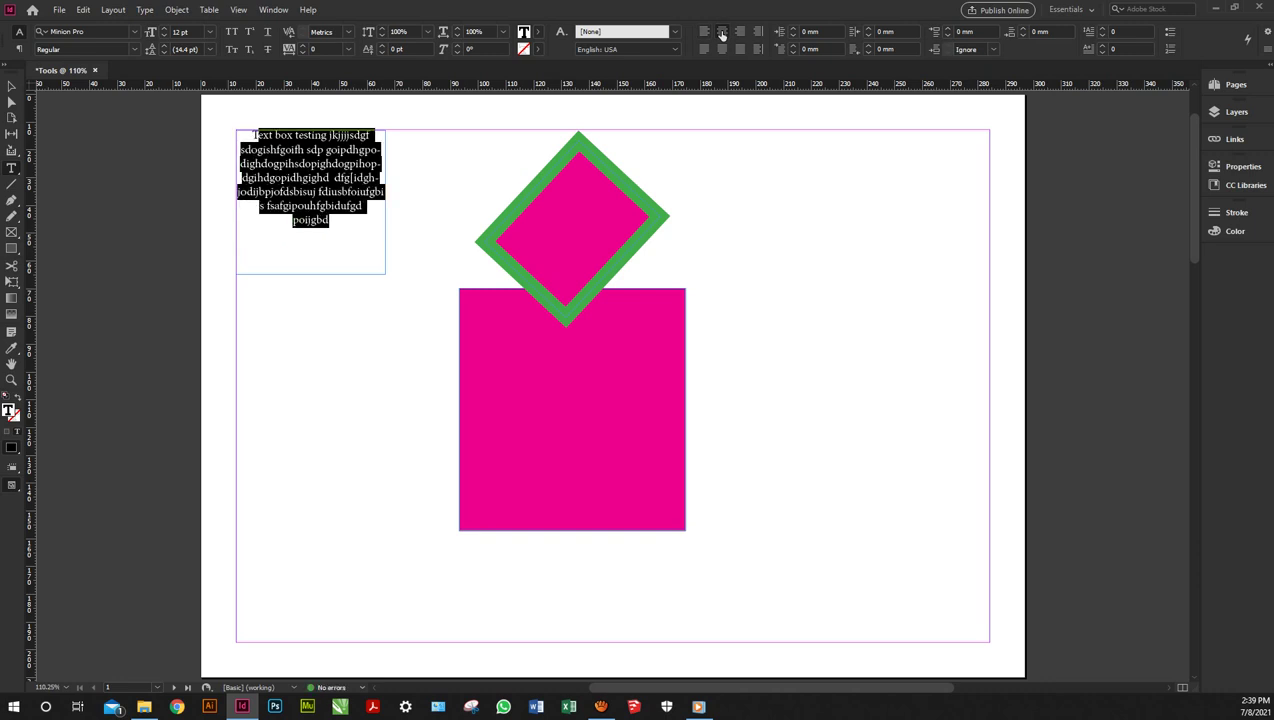
left_click(346, 225)
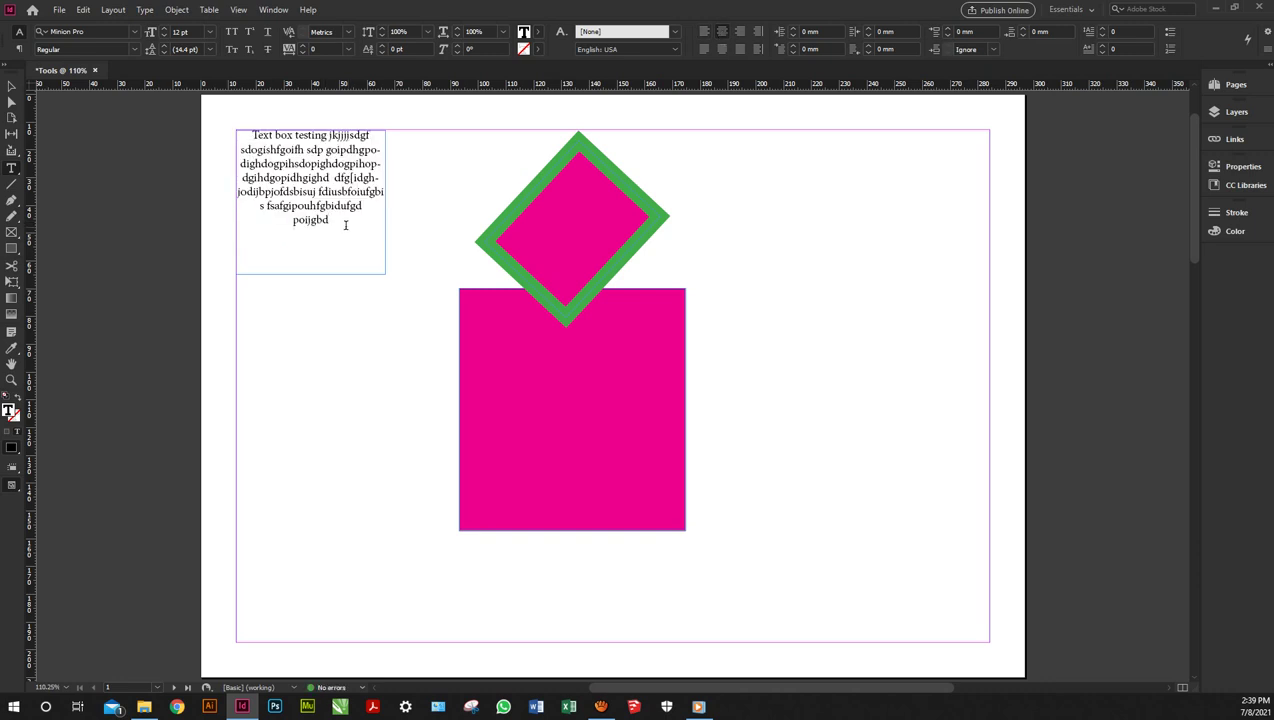
- Right-align all the text in the frame and return it to left alignment
key("ctrl+a")
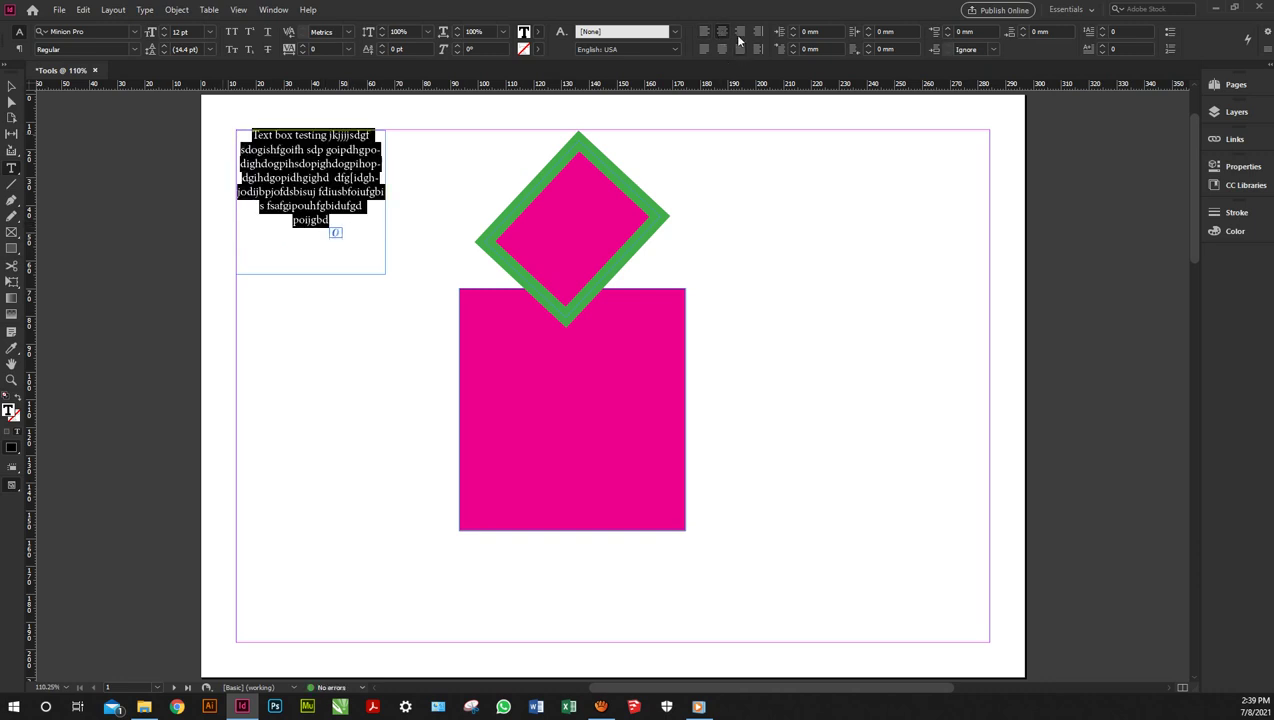
left_click(739, 34)
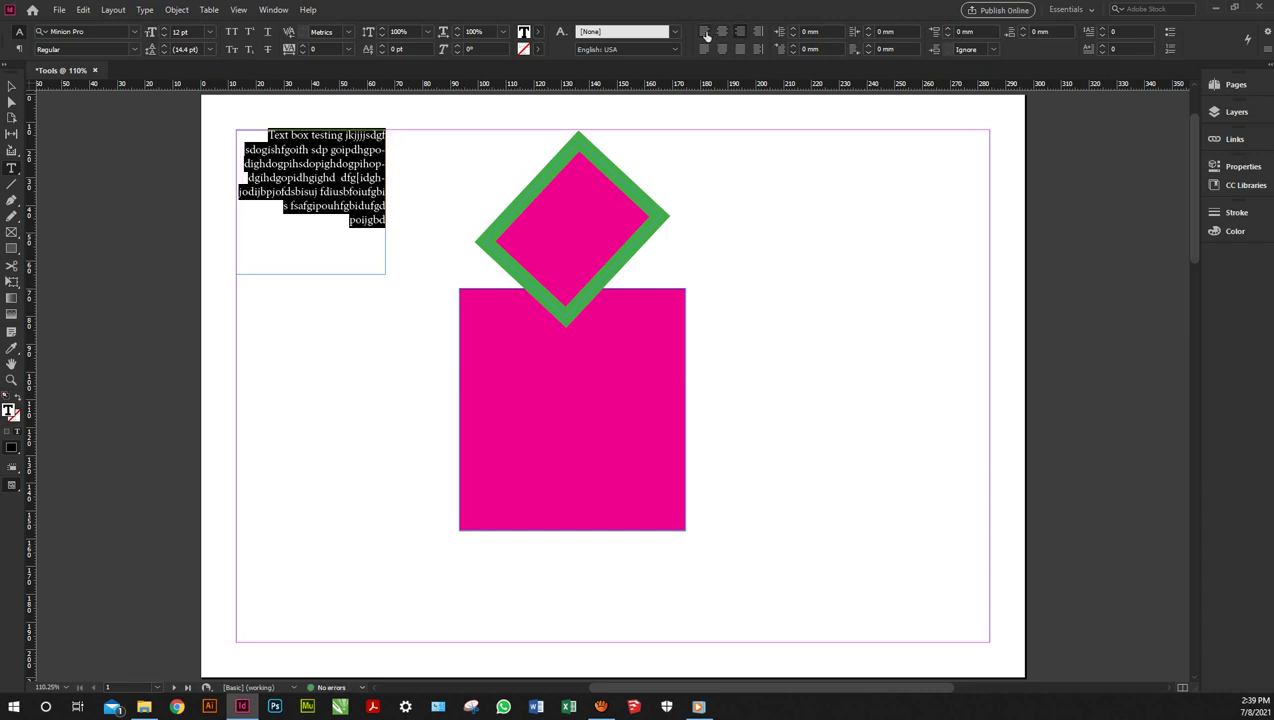
left_click(704, 31)
left_click(276, 137)
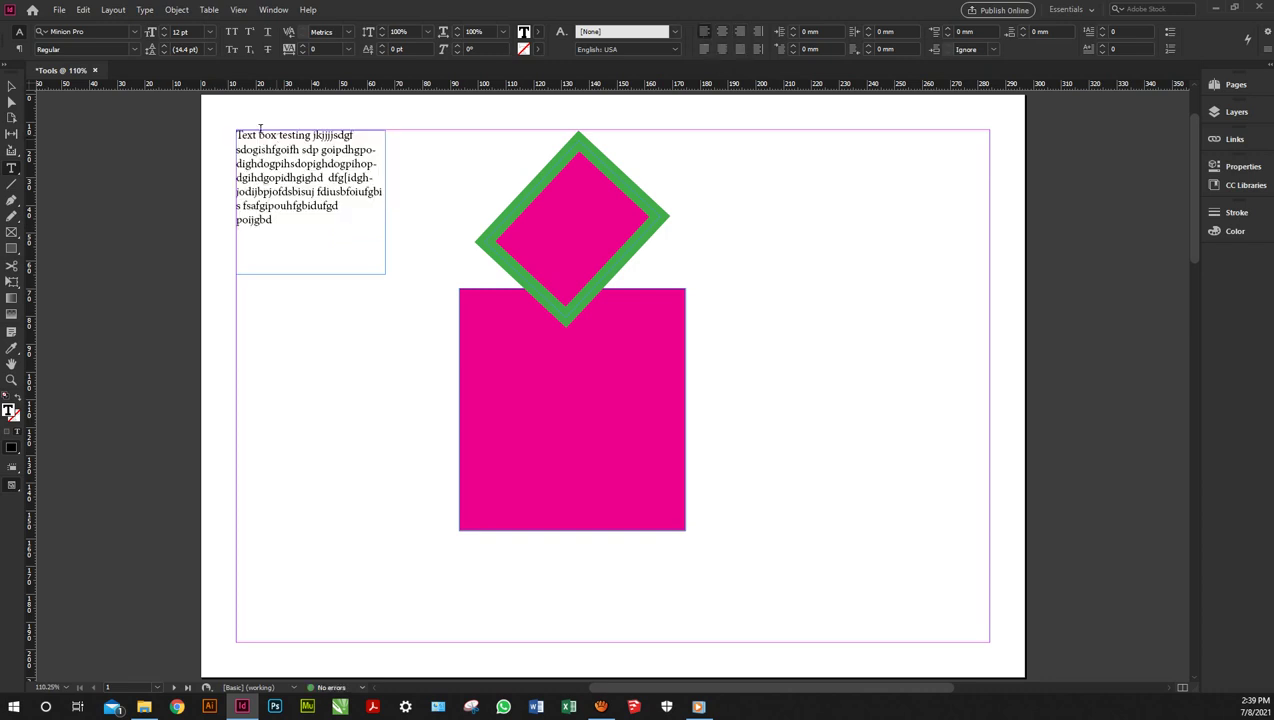
- Color the first word, "Text", with the cyan swatch C=100 M=0 Y=0 K=0
left_click_drag(261, 136, 235, 137)
left_click(539, 33)
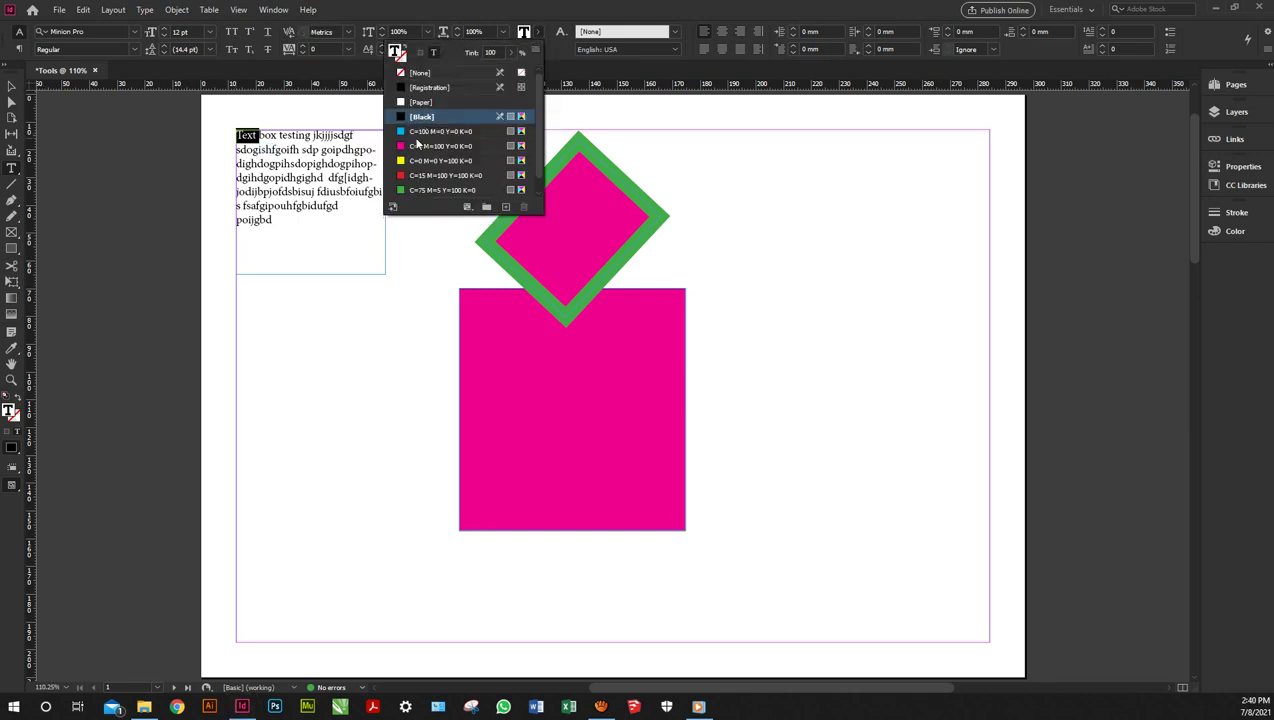
left_click(430, 131)
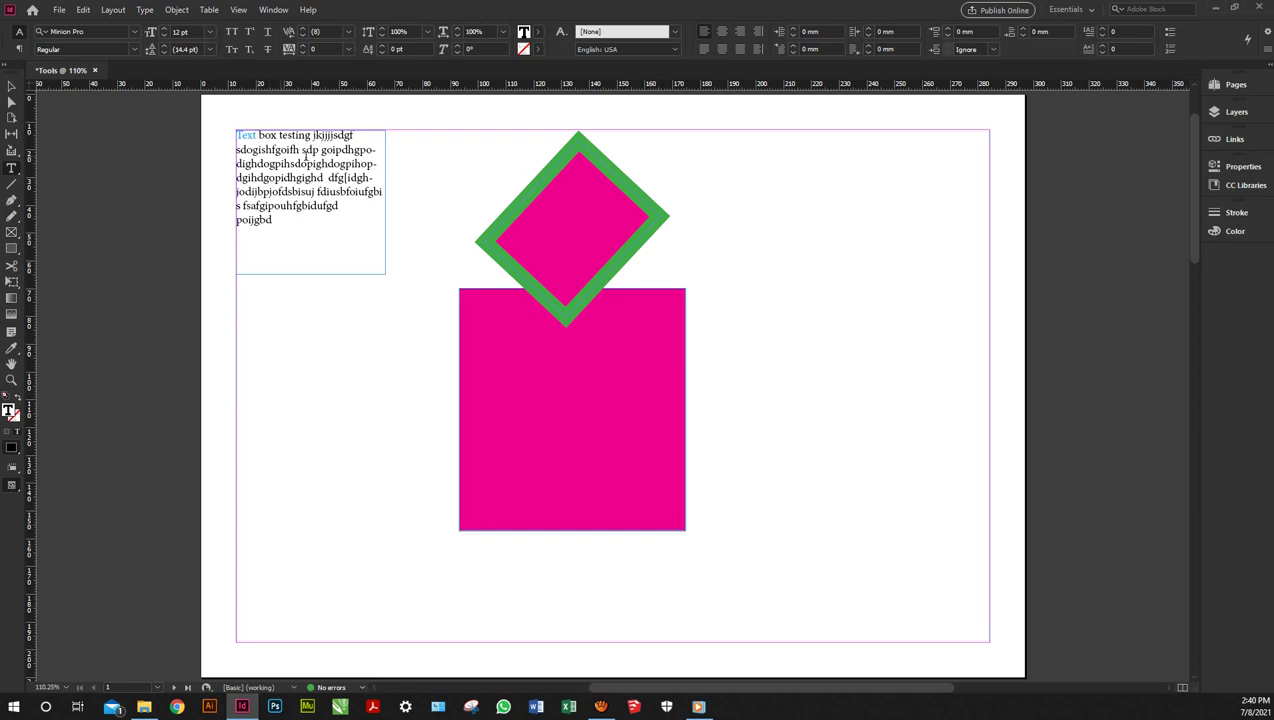
- Try All Caps on a passage spanning the second and third lines of text, and turn it off again
mouse_move(294, 150)
left_mouse_down()
mouse_move(307, 164)
mouse_move(260, 150)
mouse_move(272, 150)
left_mouse_up()
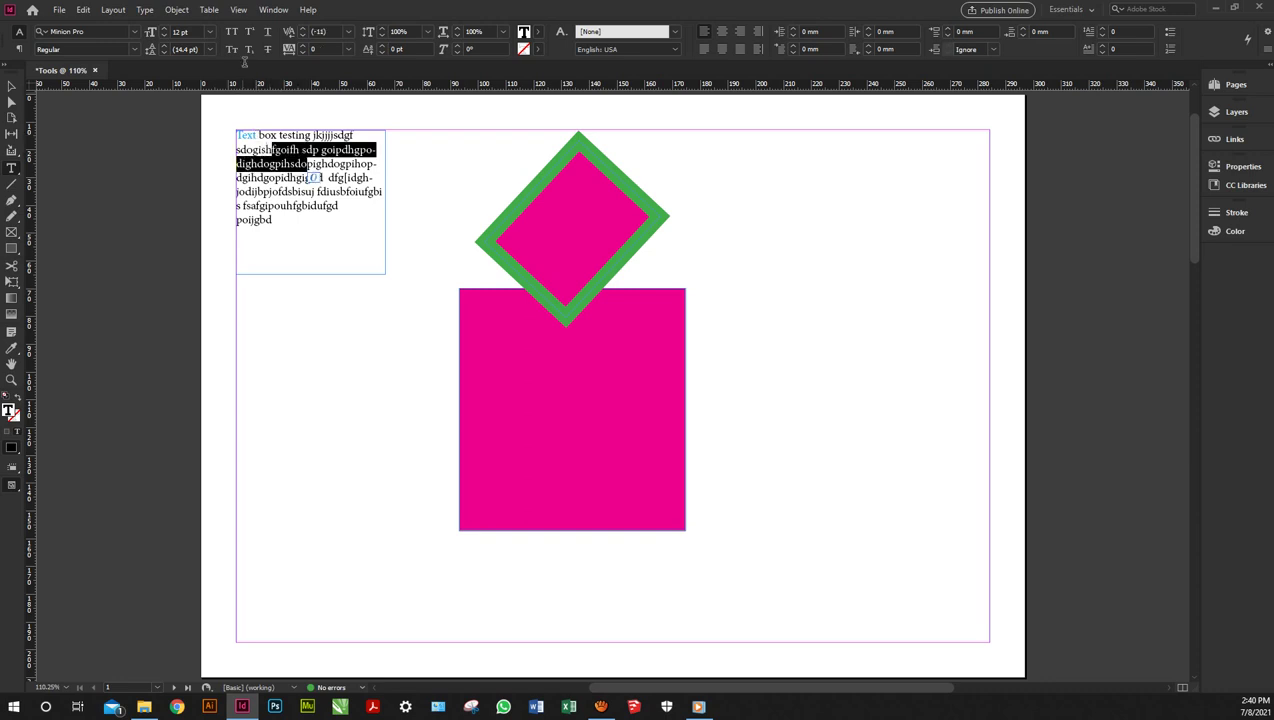
left_click(233, 33)
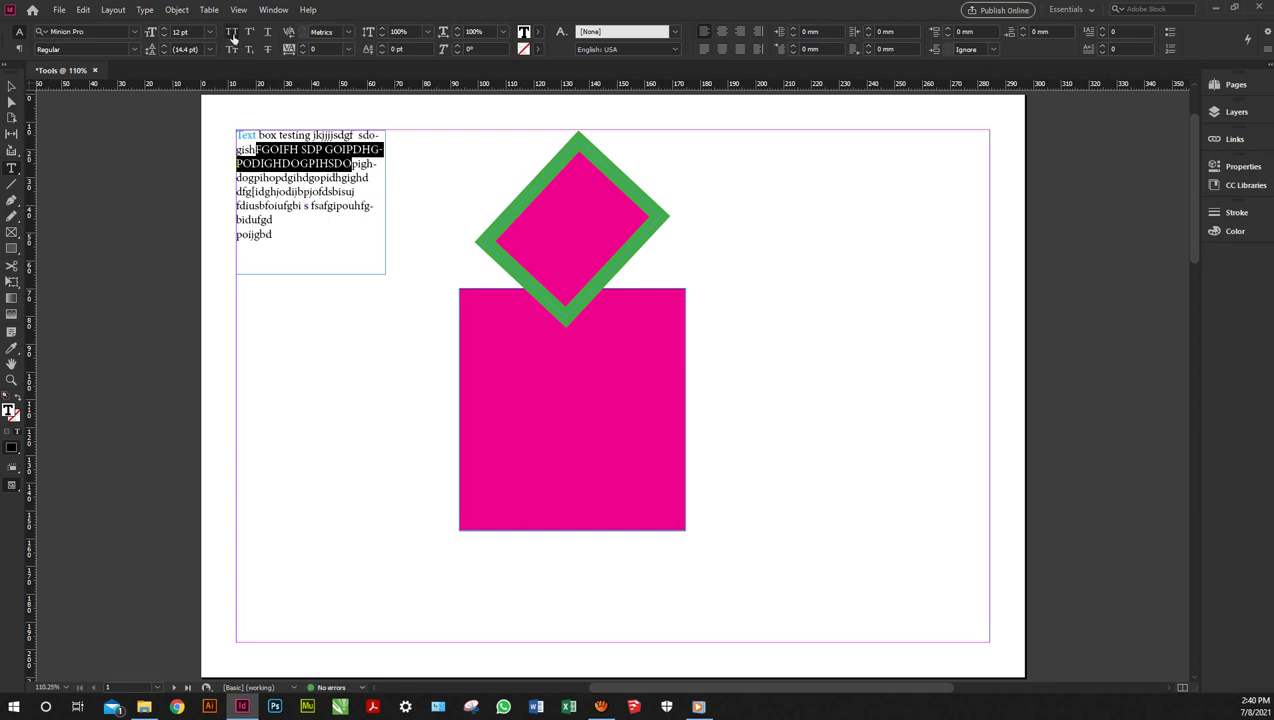
left_click(233, 34)
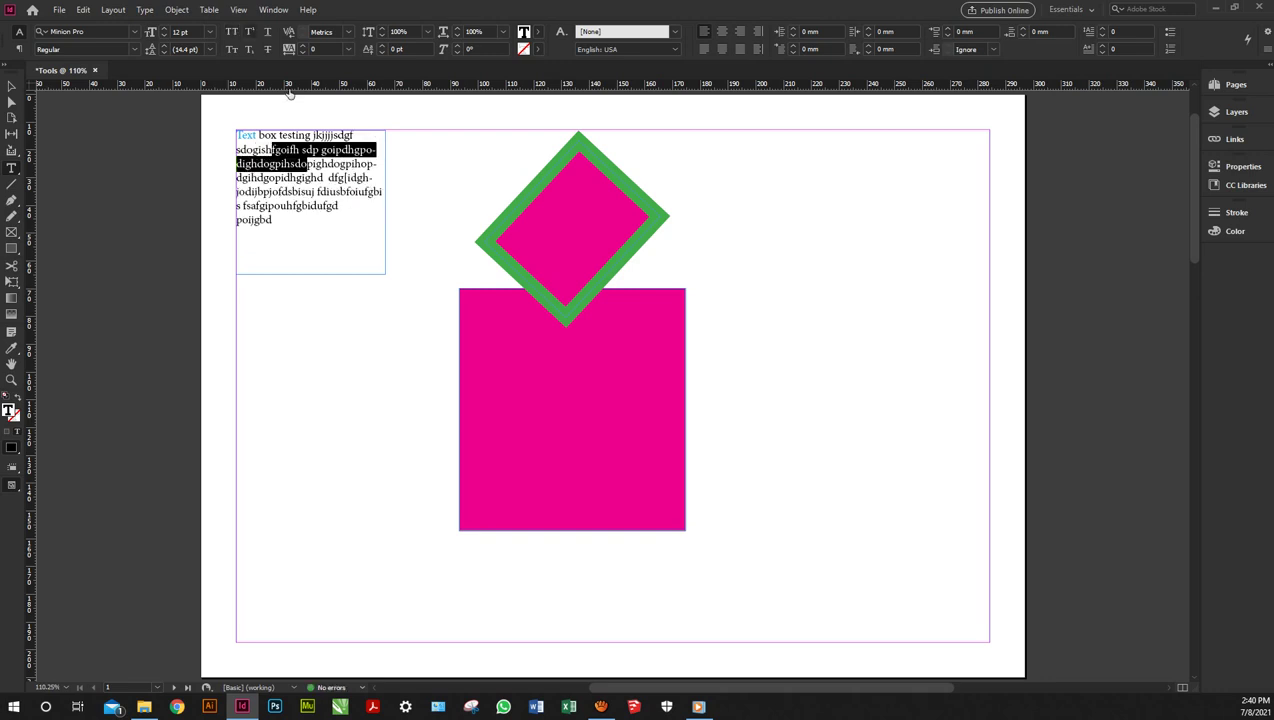
- Try superscript on the final "h" of "sdogishfgoifh" in the second line, and set that letter to subscript
left_click(305, 153)
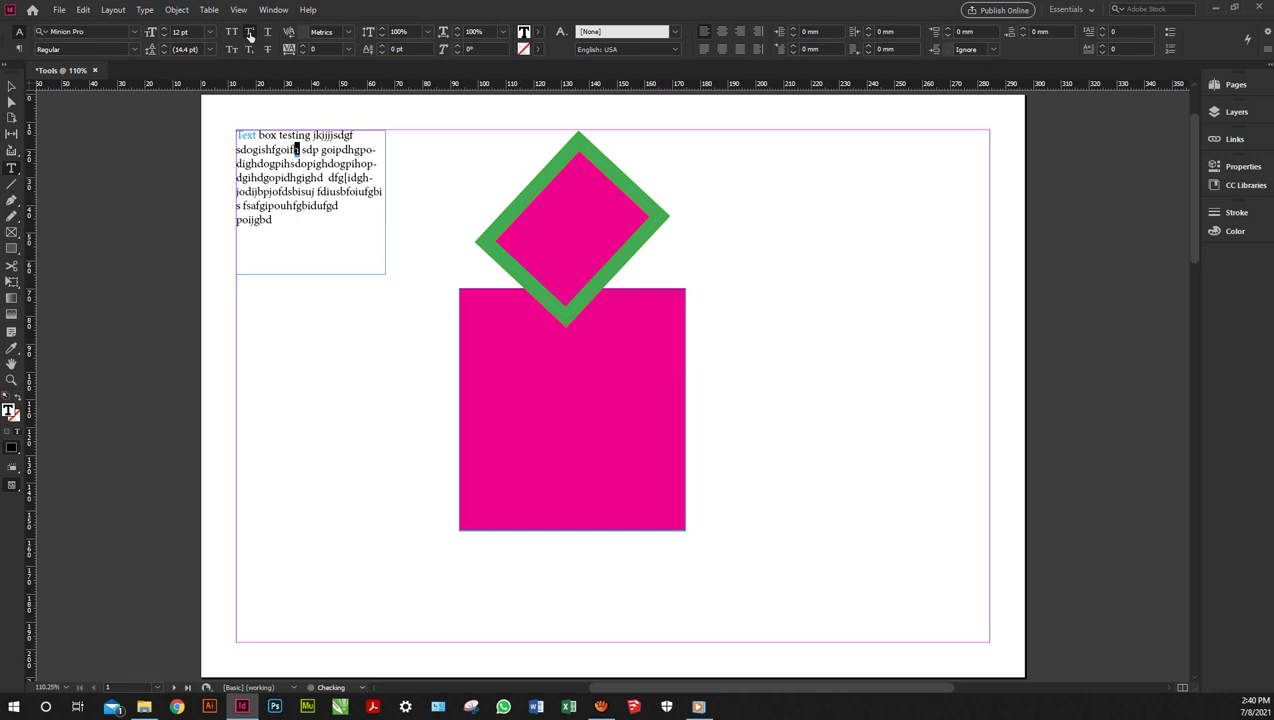
left_click(250, 34)
left_click(251, 51)
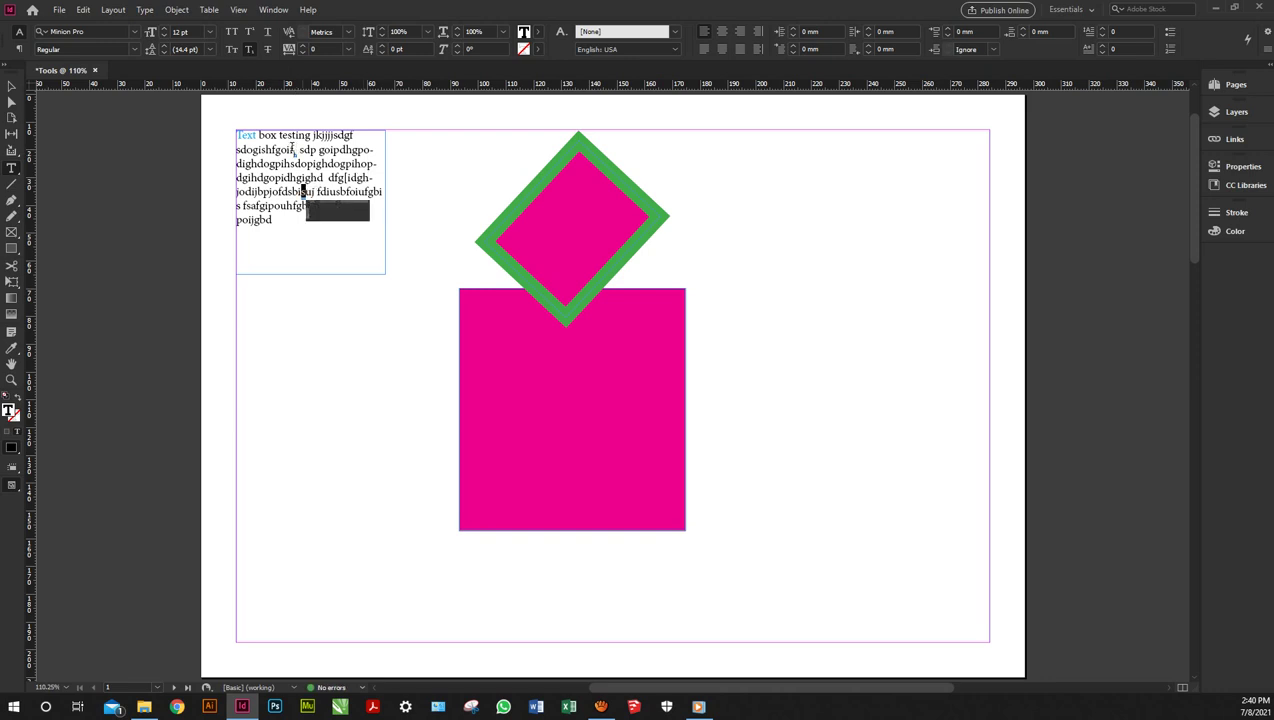
- Underline the passage from "sdopighdogpihop-" in the third line to "dgihdgopidhgig" in the fourth line
left_click(310, 160)
mouse_move(310, 170)
left_mouse_down()
mouse_move(284, 177)
mouse_move(291, 163)
left_mouse_up()
left_click(269, 33)
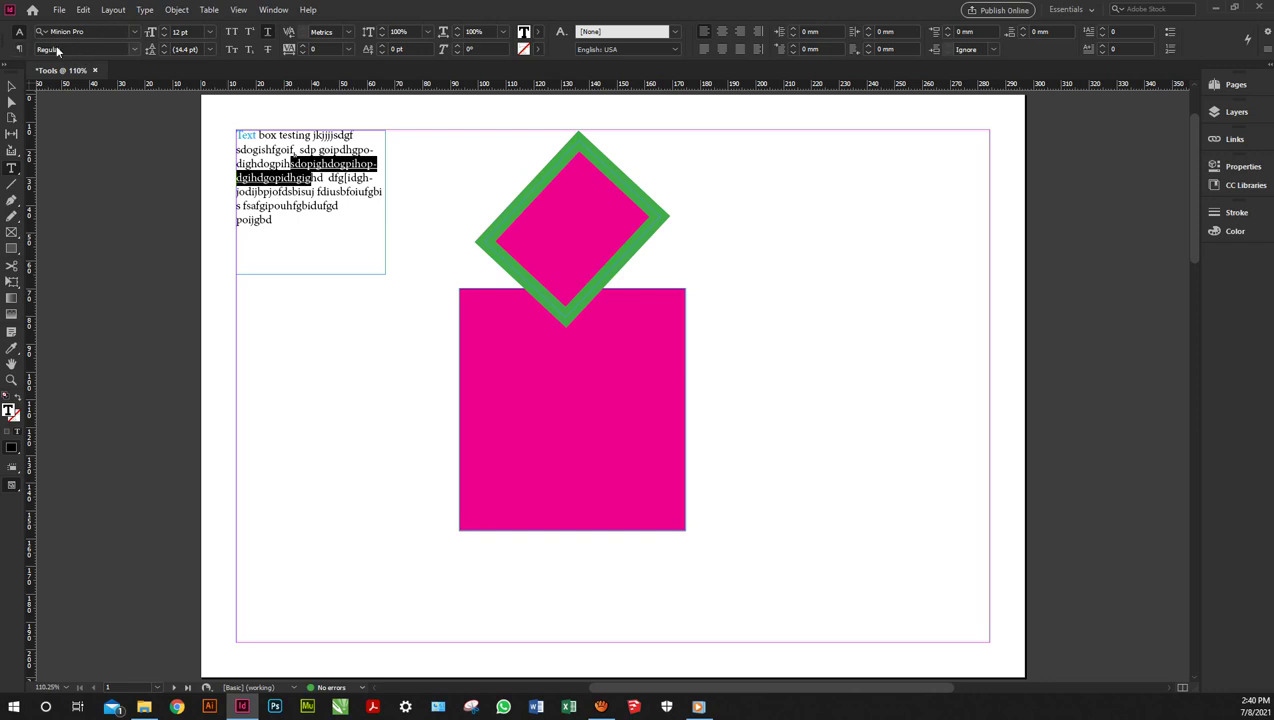
- Set the underlined passage's font family to Acumin Variable Concept
left_click(133, 49)
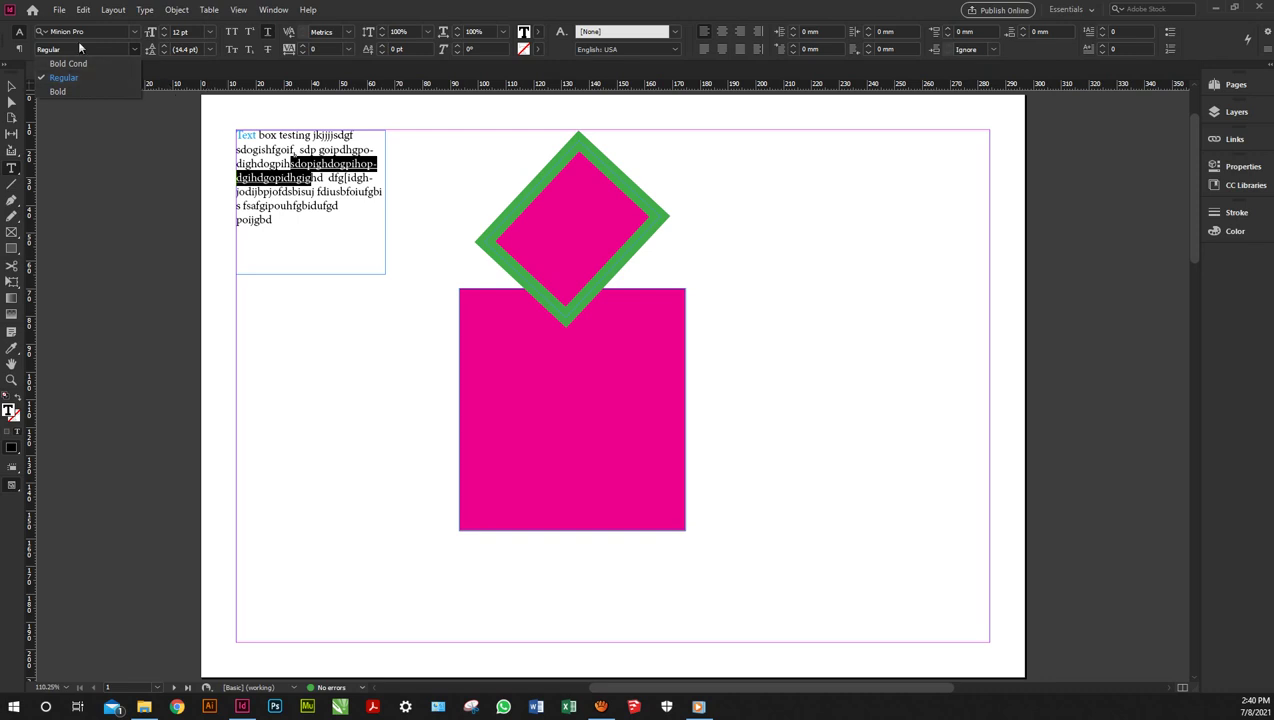
left_click(135, 32)
left_click(135, 32)
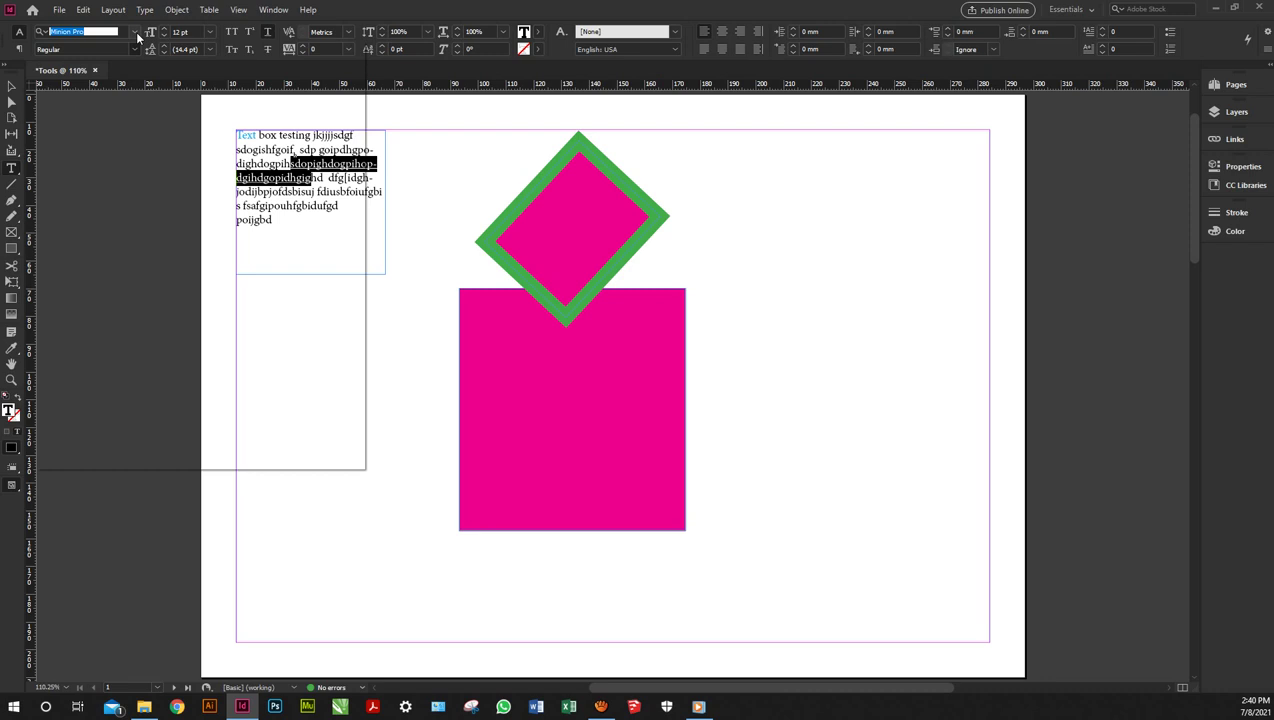
left_click(135, 32)
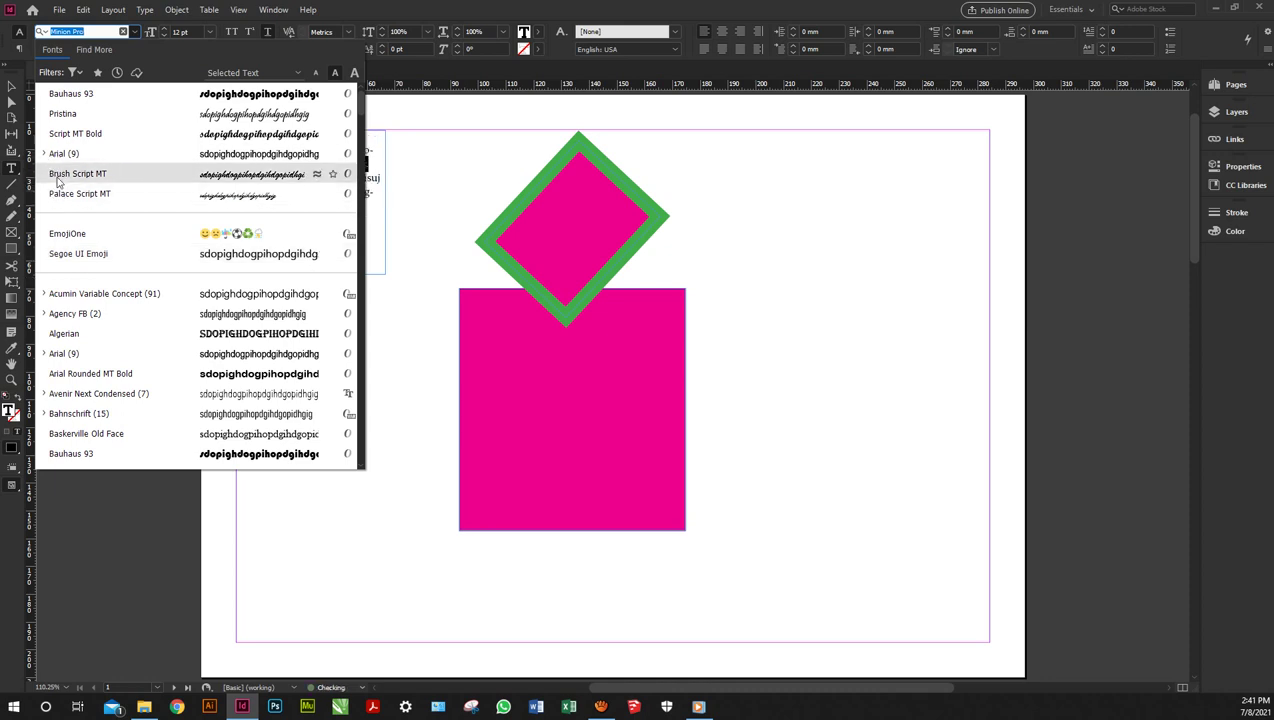
left_click(44, 296)
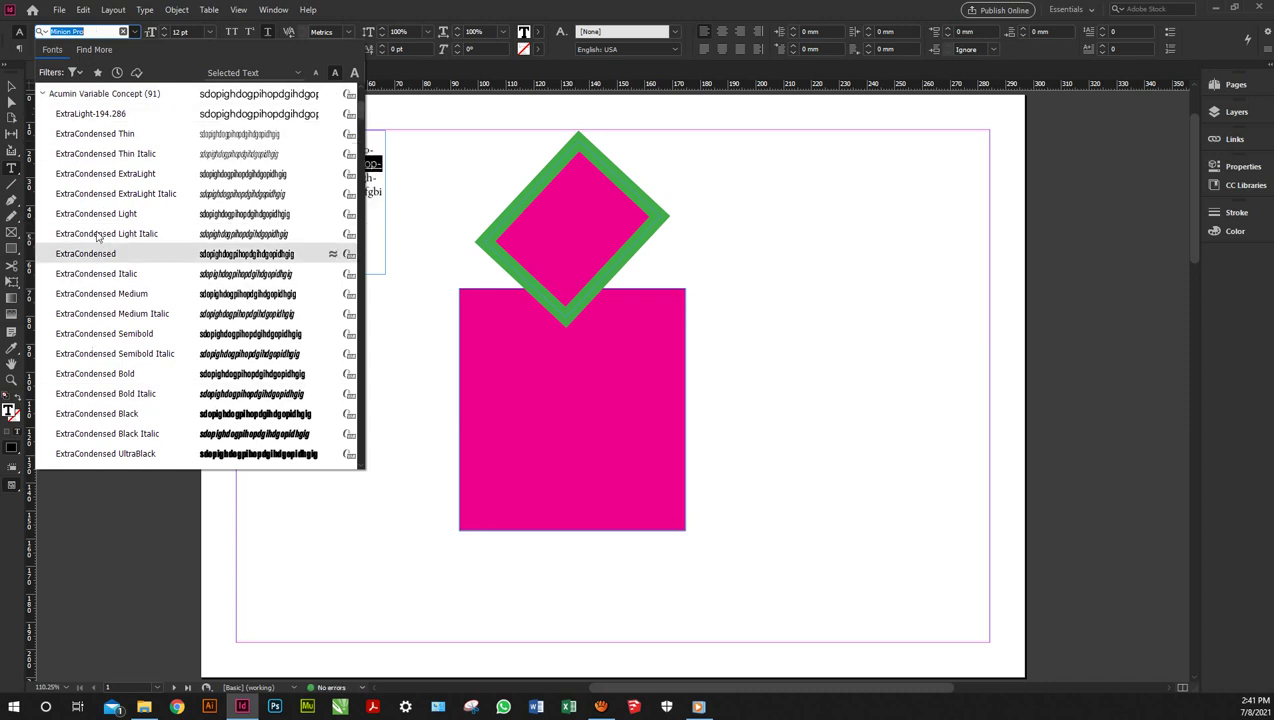
scroll(95, 230, "down", 2)
scroll(86, 201, "up", 3)
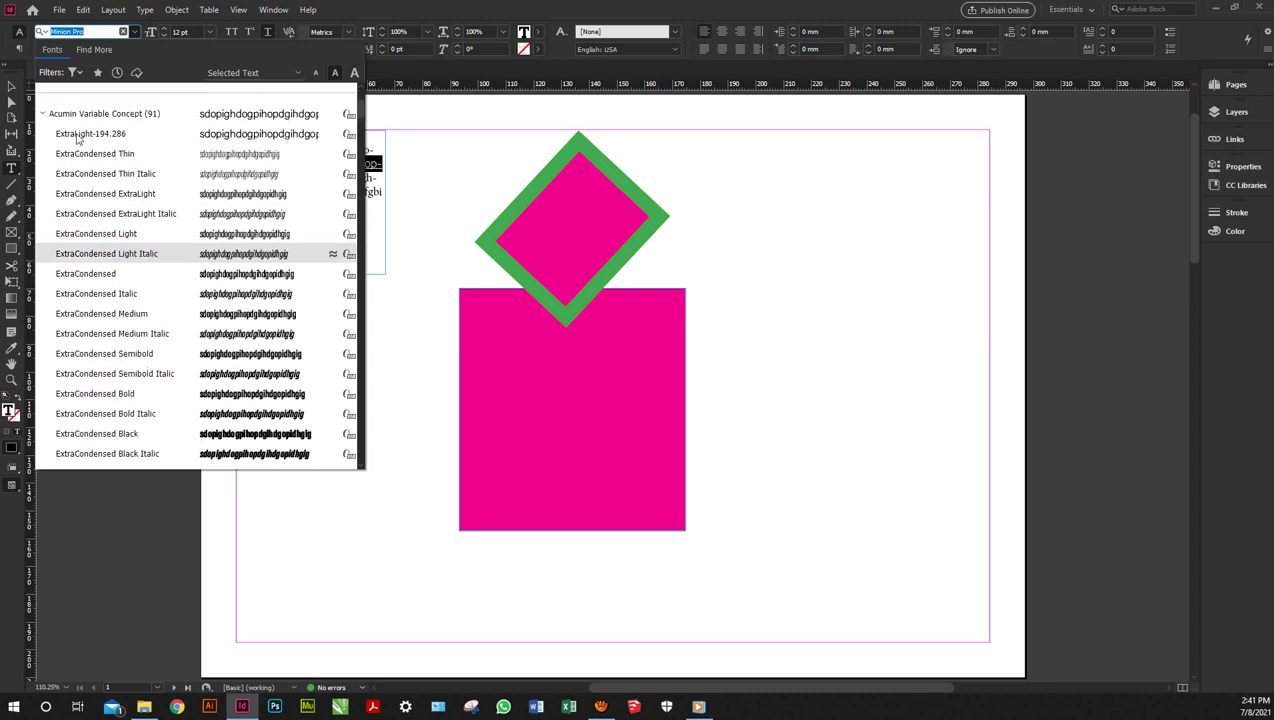
left_click(100, 113)
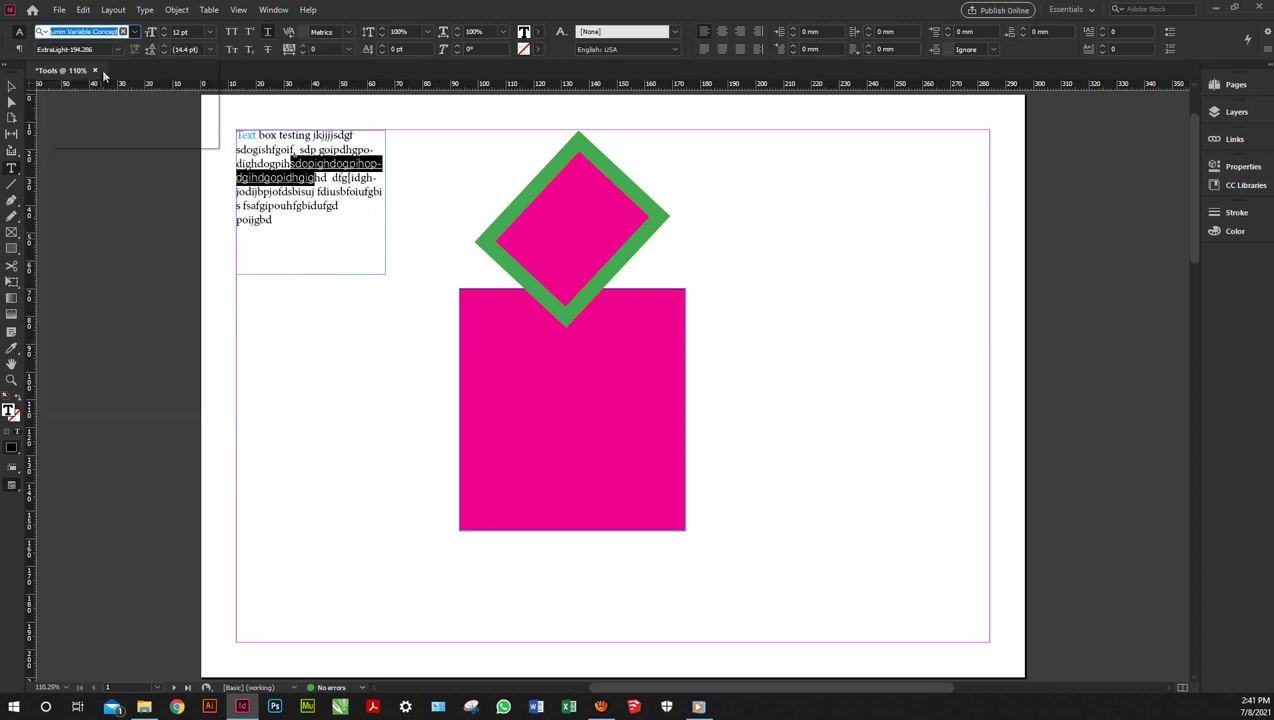
- Try the ExtraCondensed Thin style on the underlined passage, settle on Thin, and deselect the text
left_click(112, 49)
left_click(106, 104)
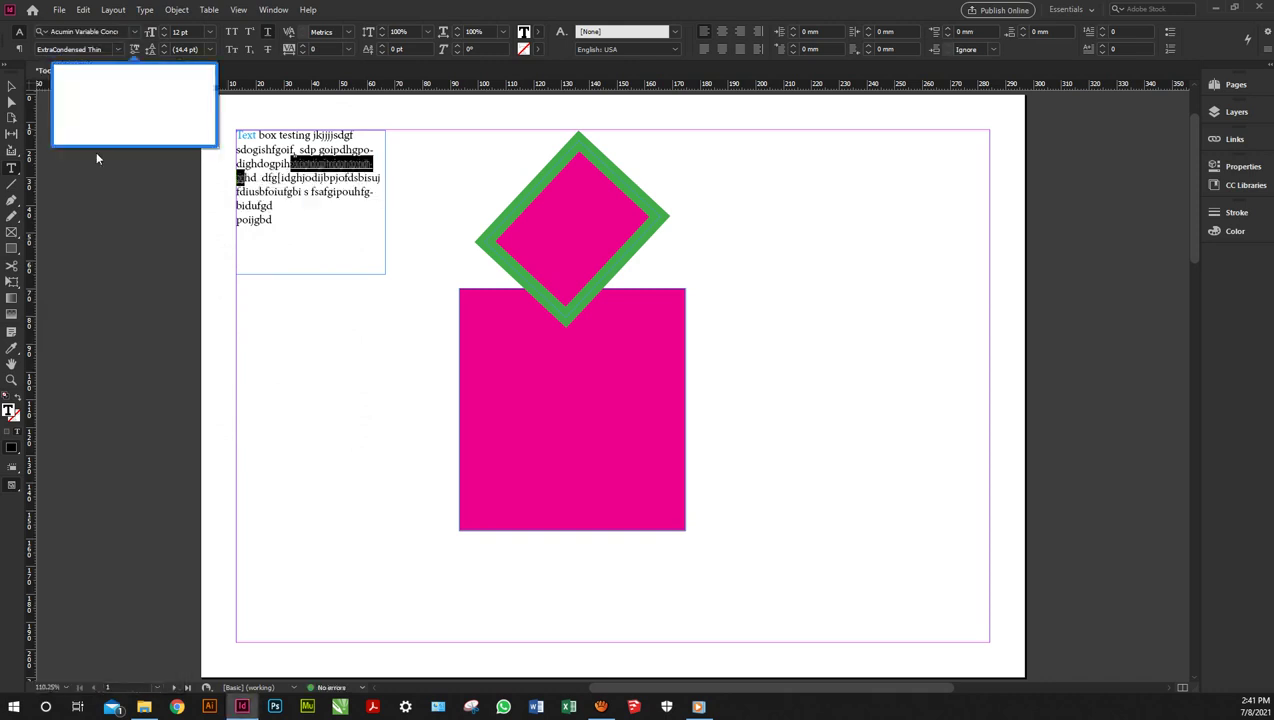
left_click(116, 49)
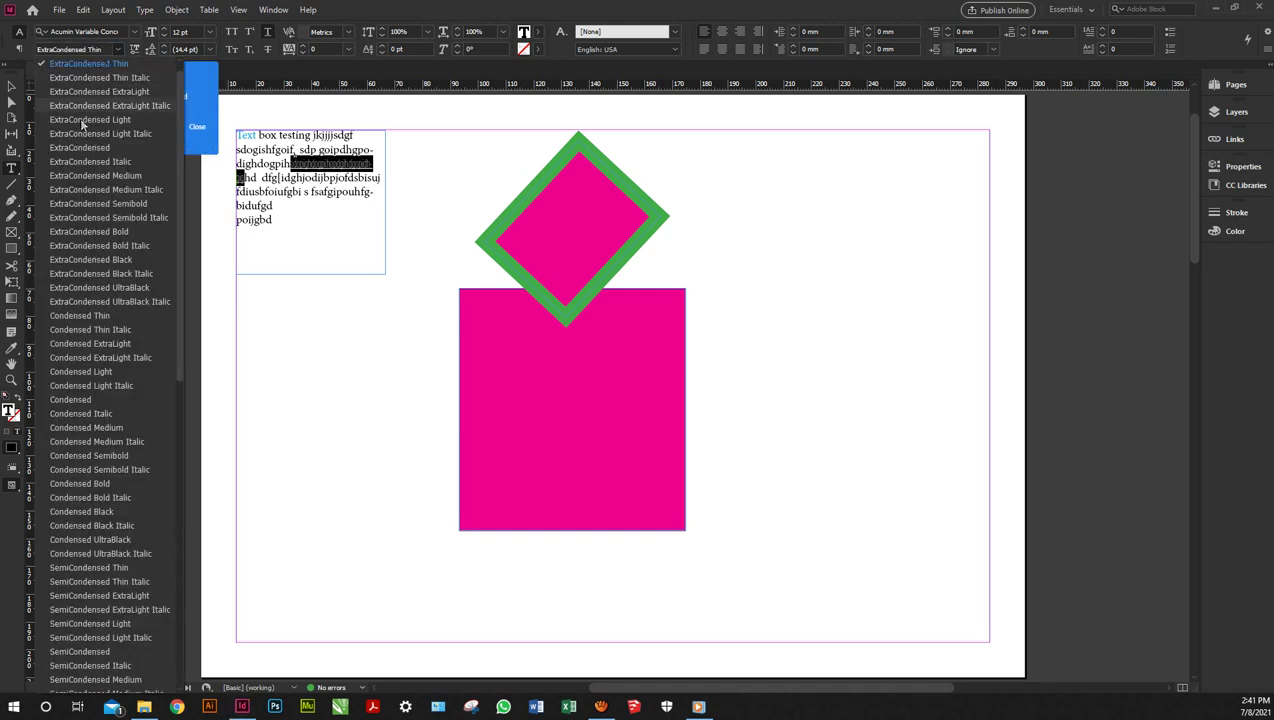
scroll(86, 324, "down", 12)
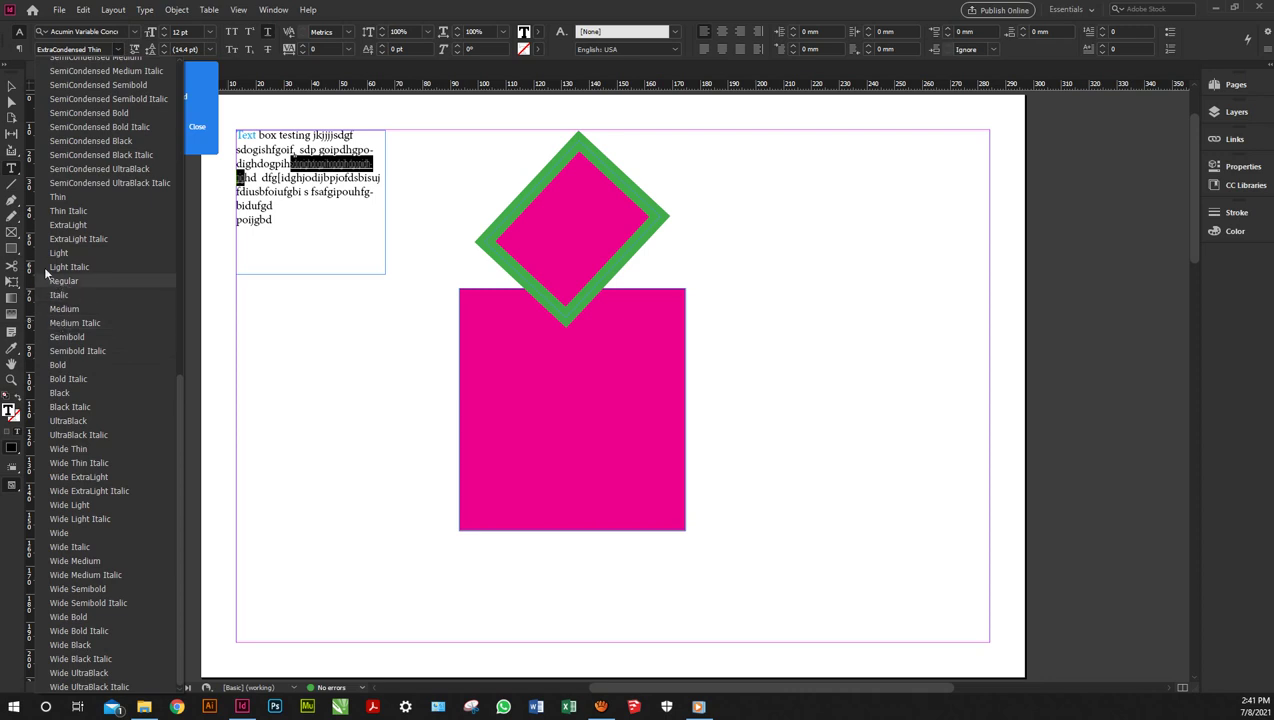
left_click(64, 197)
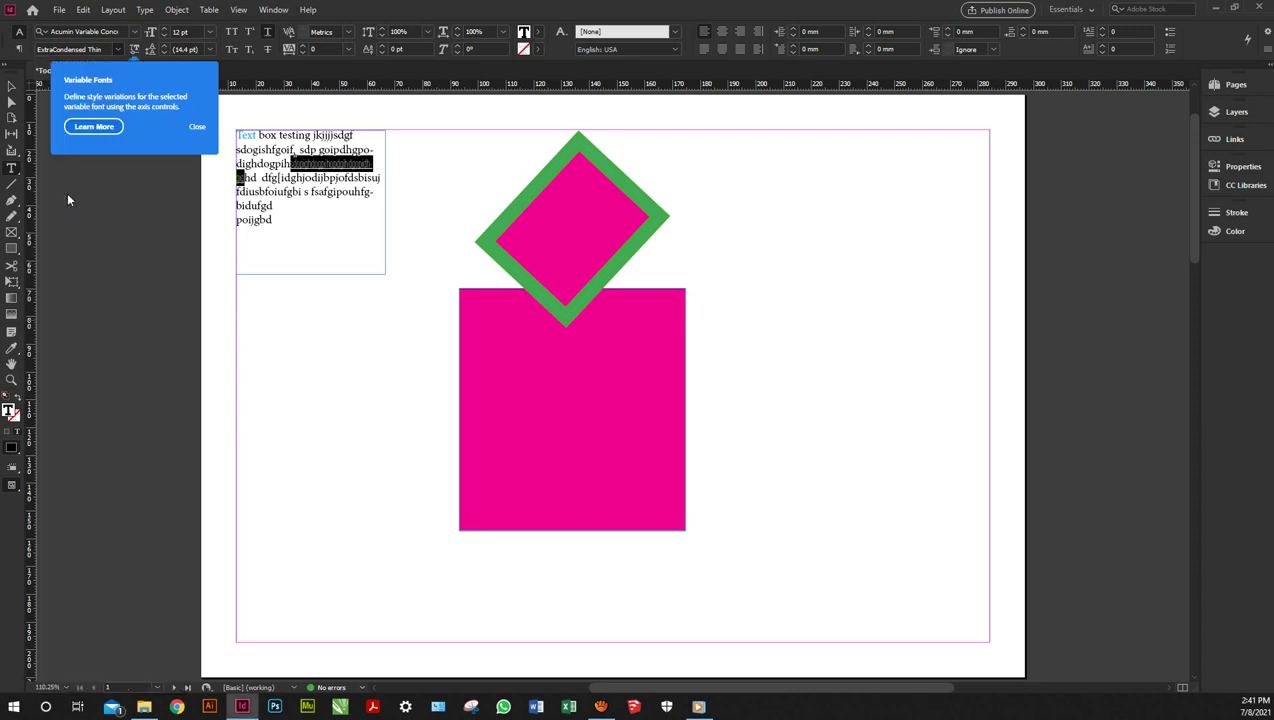
left_click(321, 192)
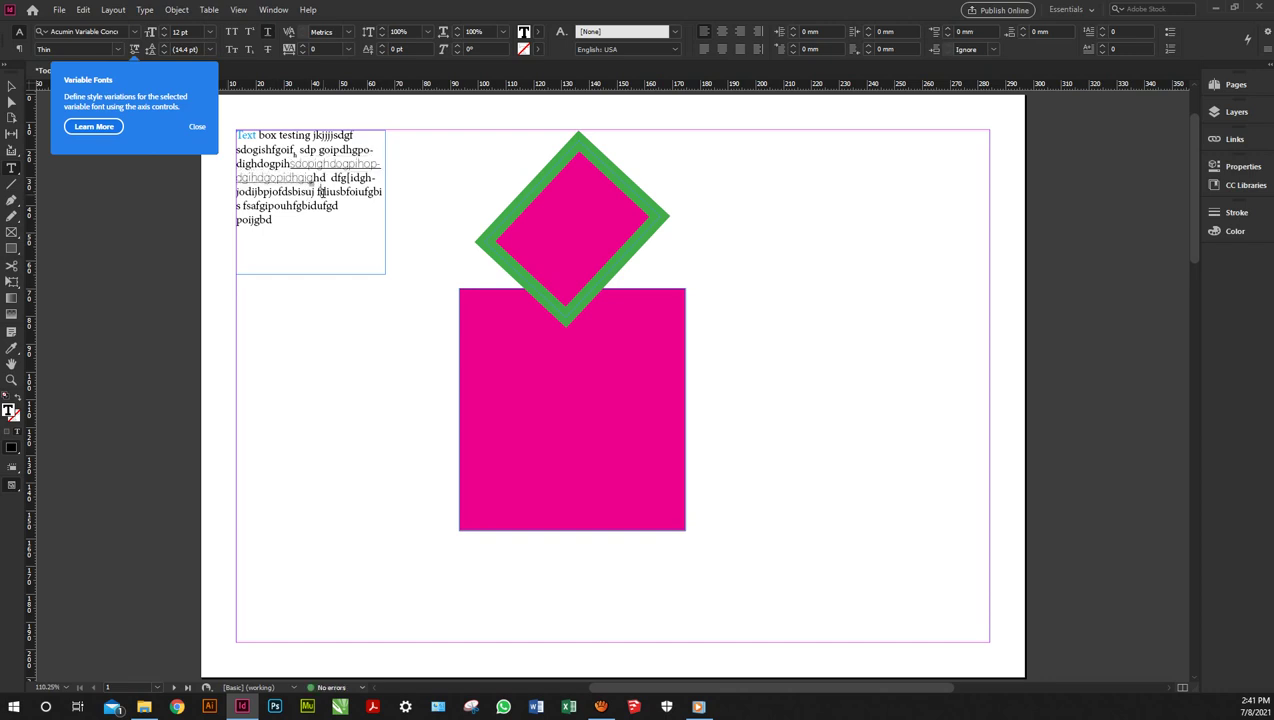
- Dismiss the Variable Fonts tip, select all the text in the text box and raise its leading to 22 pt
left_click(197, 126)
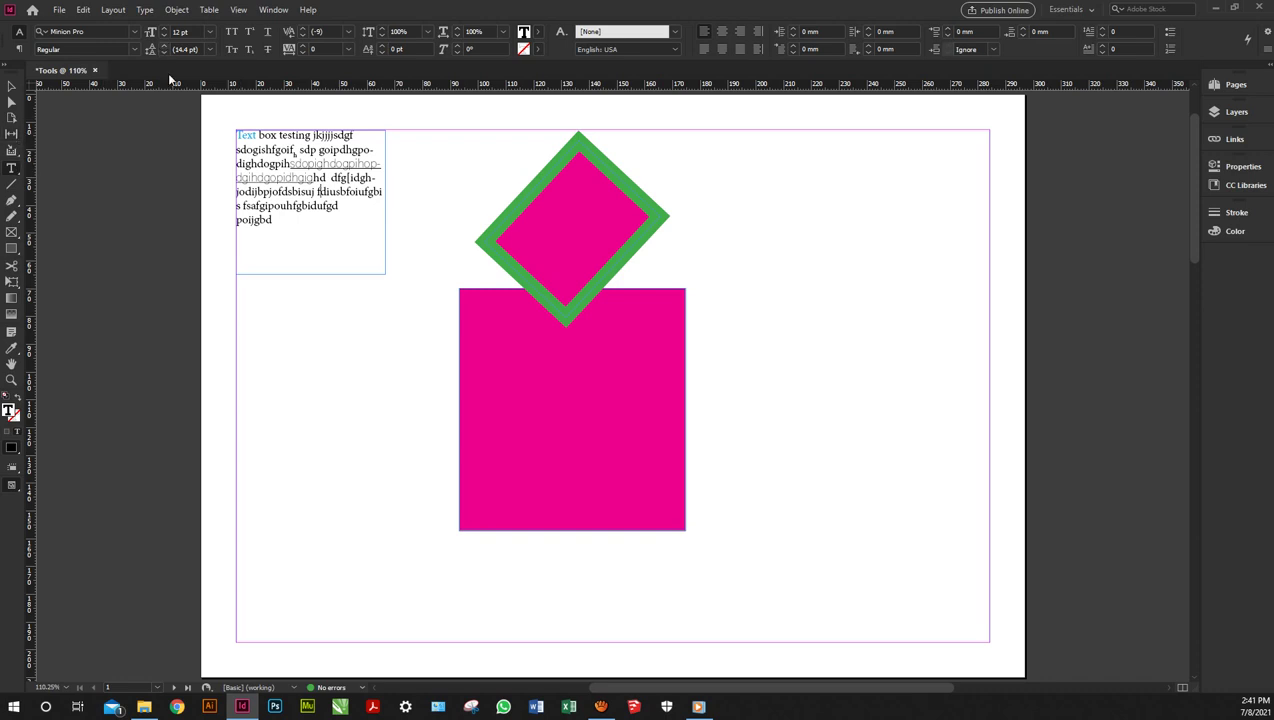
left_click_drag(272, 221, 210, 88)
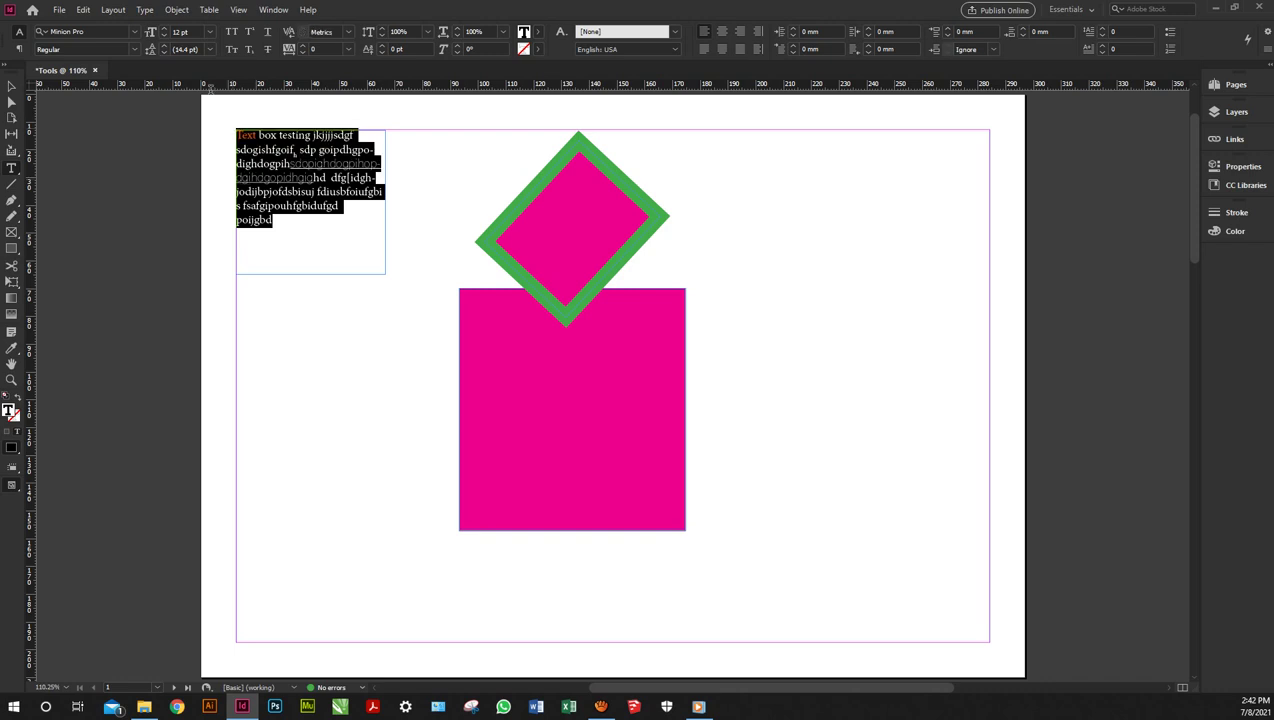
left_click(166, 35)
left_click(165, 46)
left_click(164, 44)
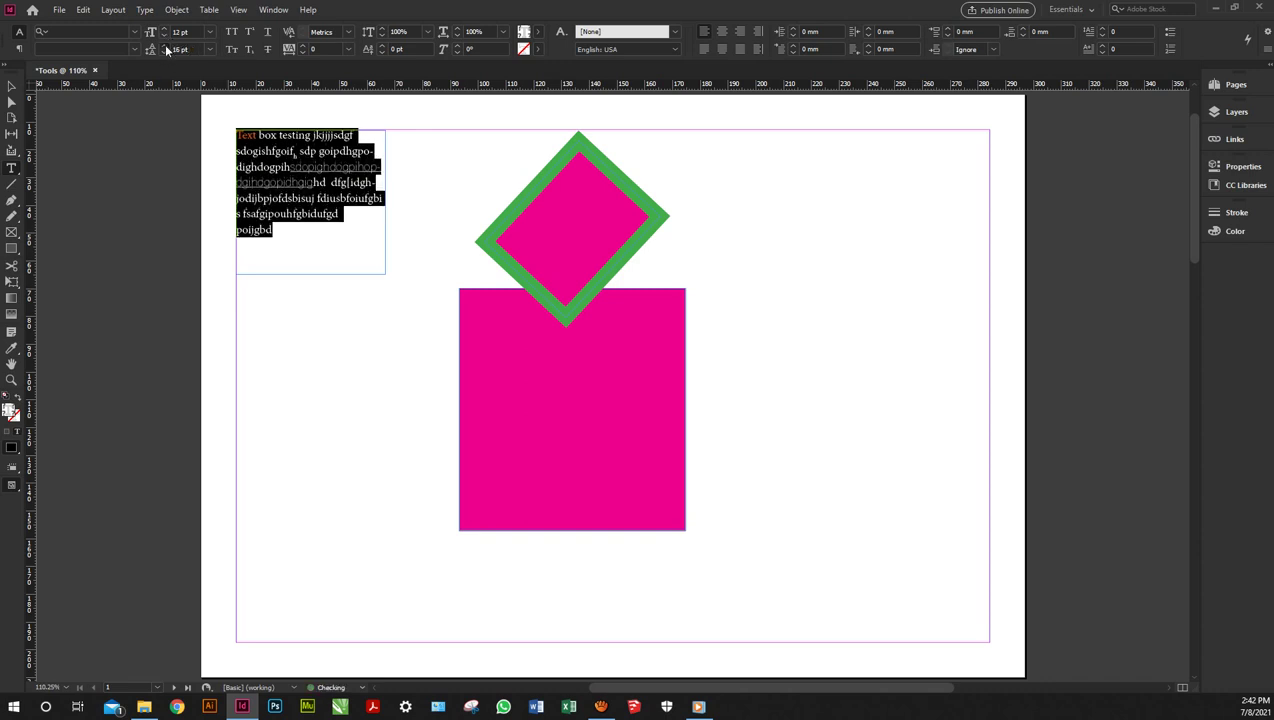
left_click(164, 44)
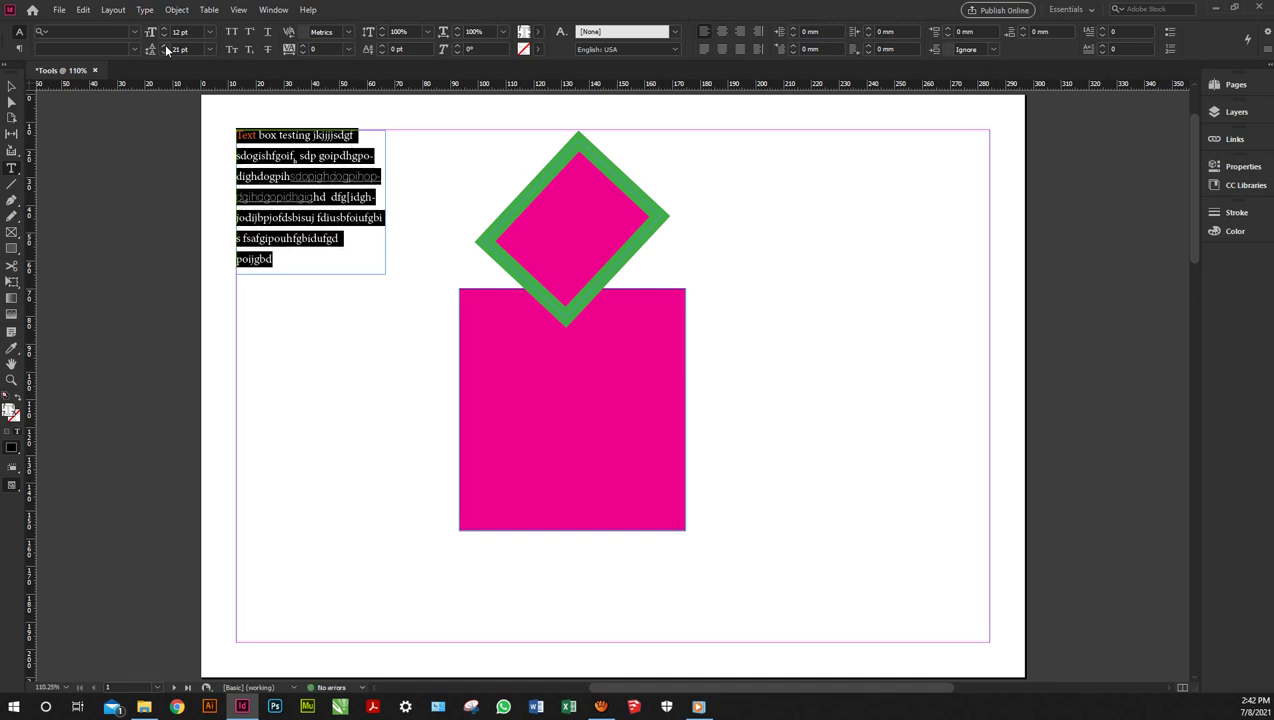
left_click(164, 44)
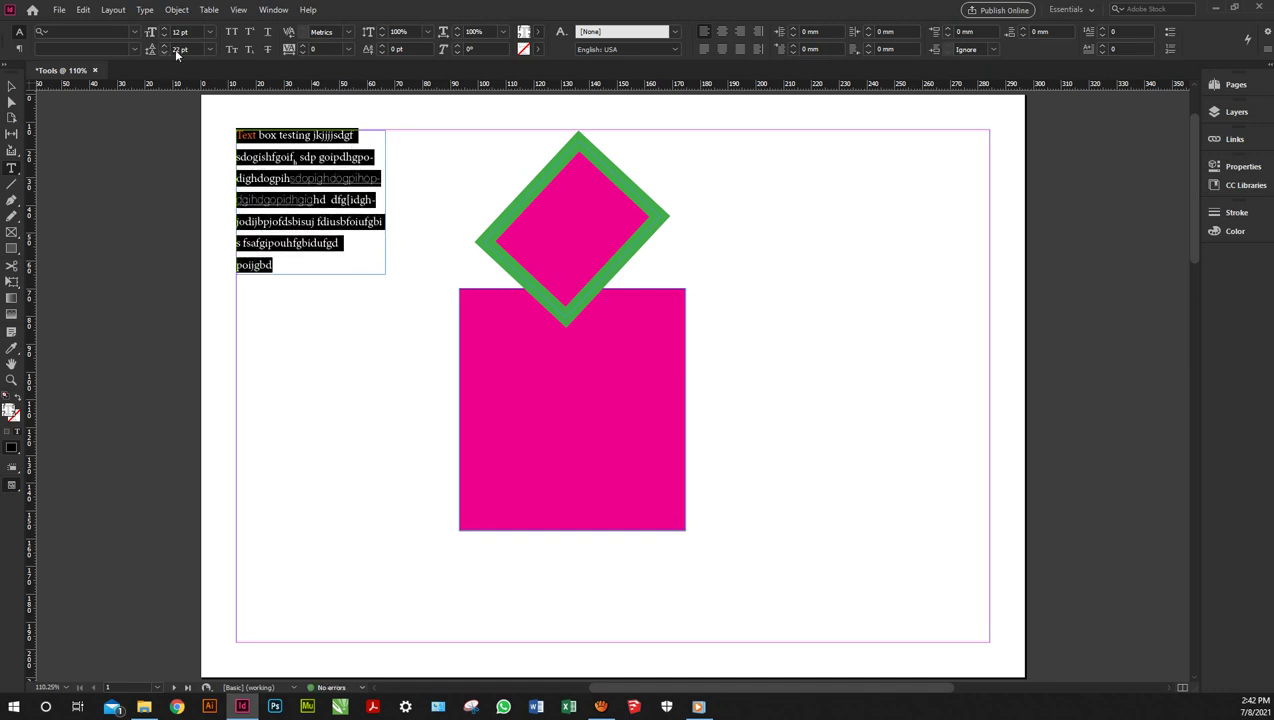
- Reset the selected text's leading to Auto, and adjust it to 15 pt
left_click(208, 48)
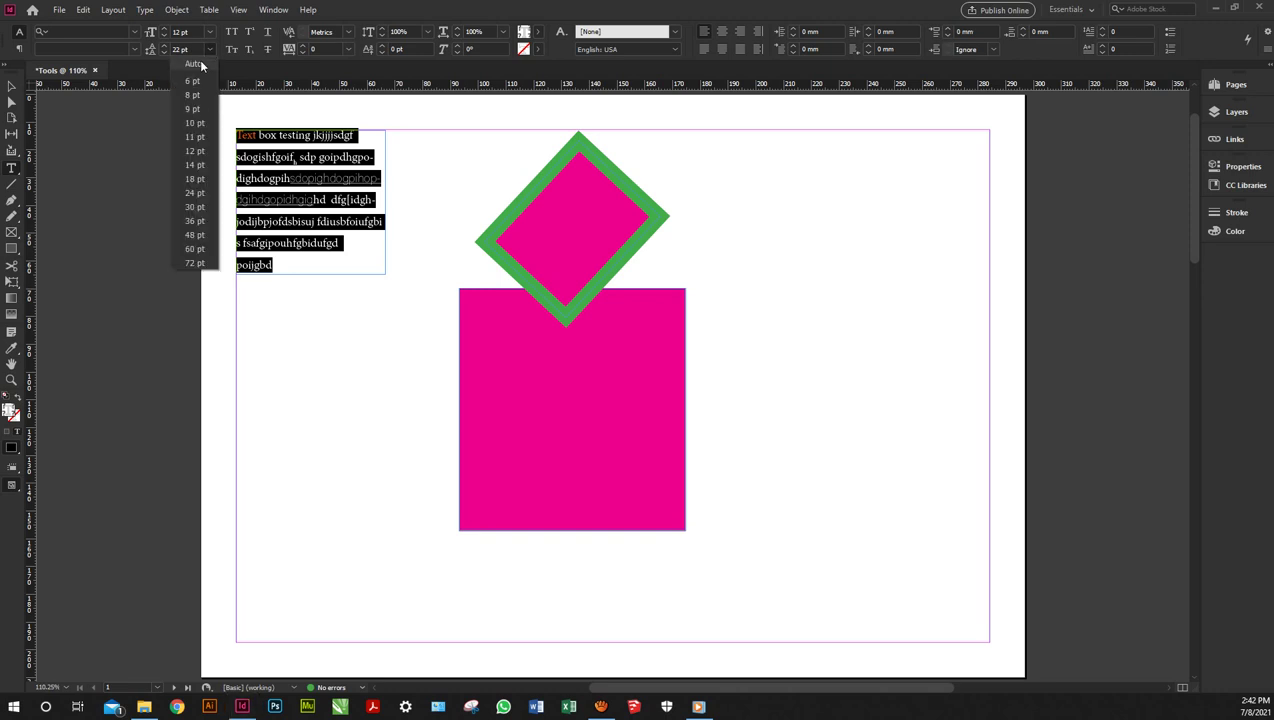
left_click(201, 65)
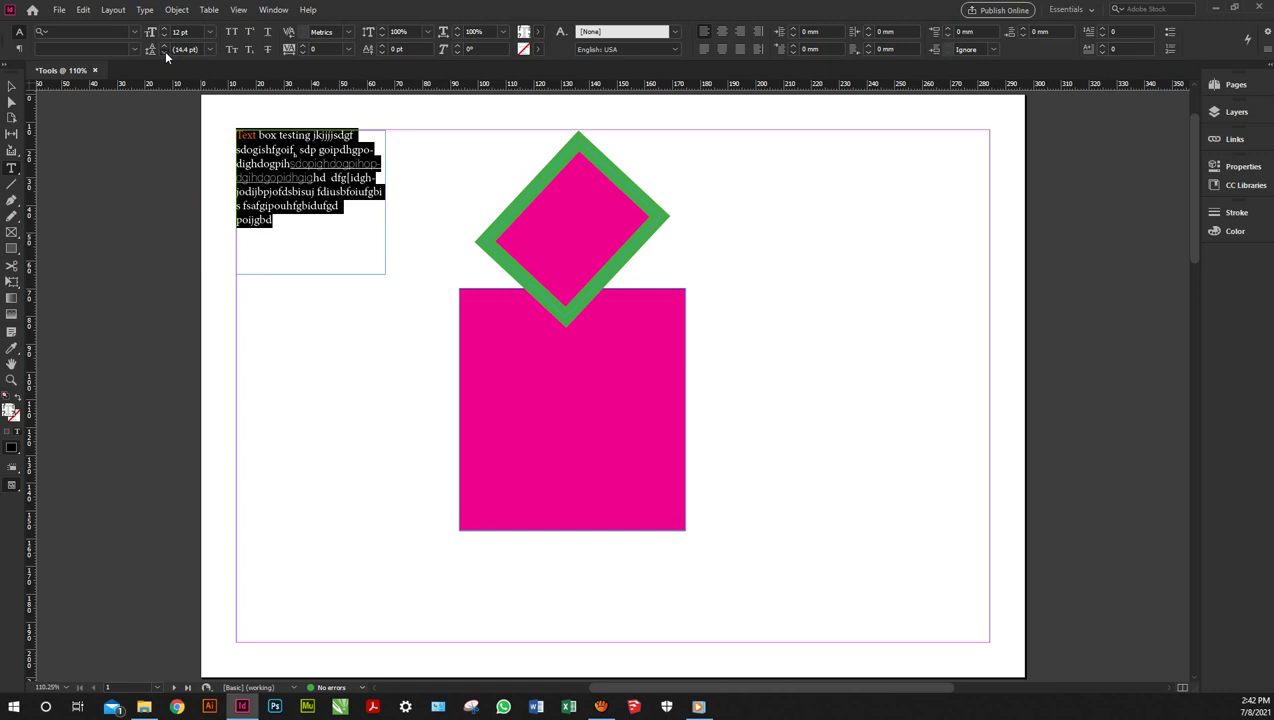
left_click(164, 51)
left_click(164, 51)
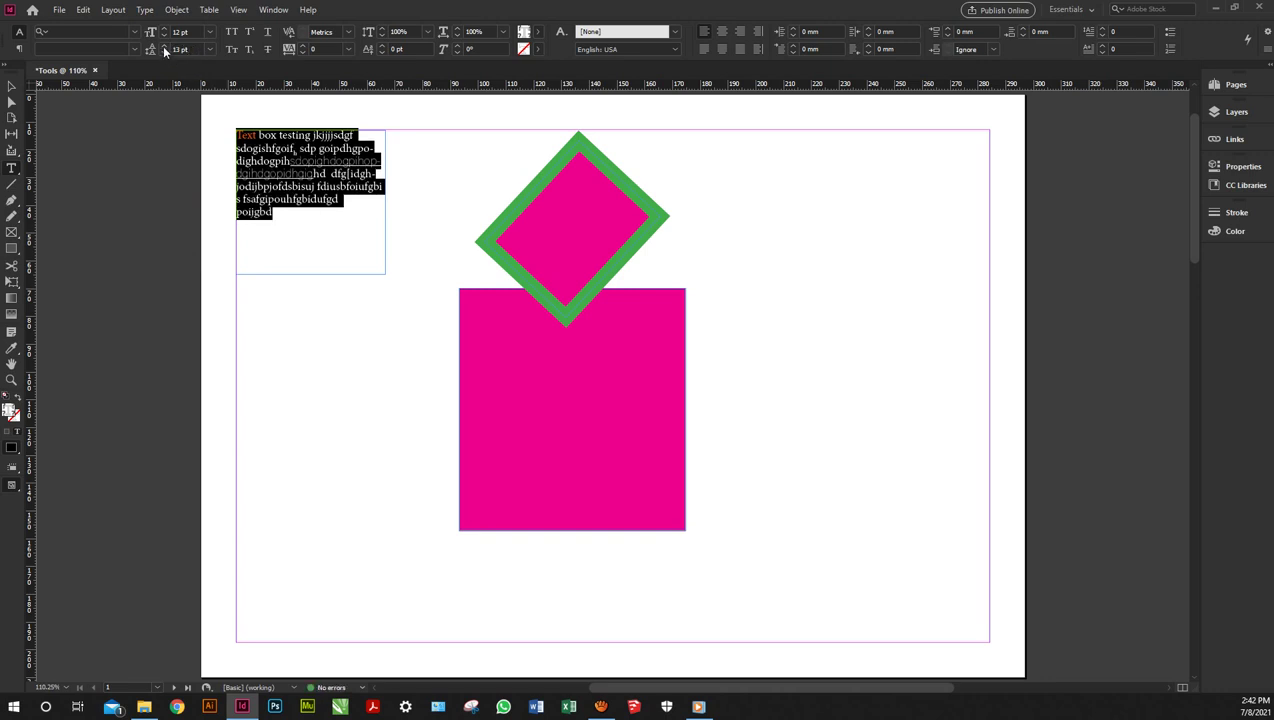
left_click(164, 46)
left_click(164, 46)
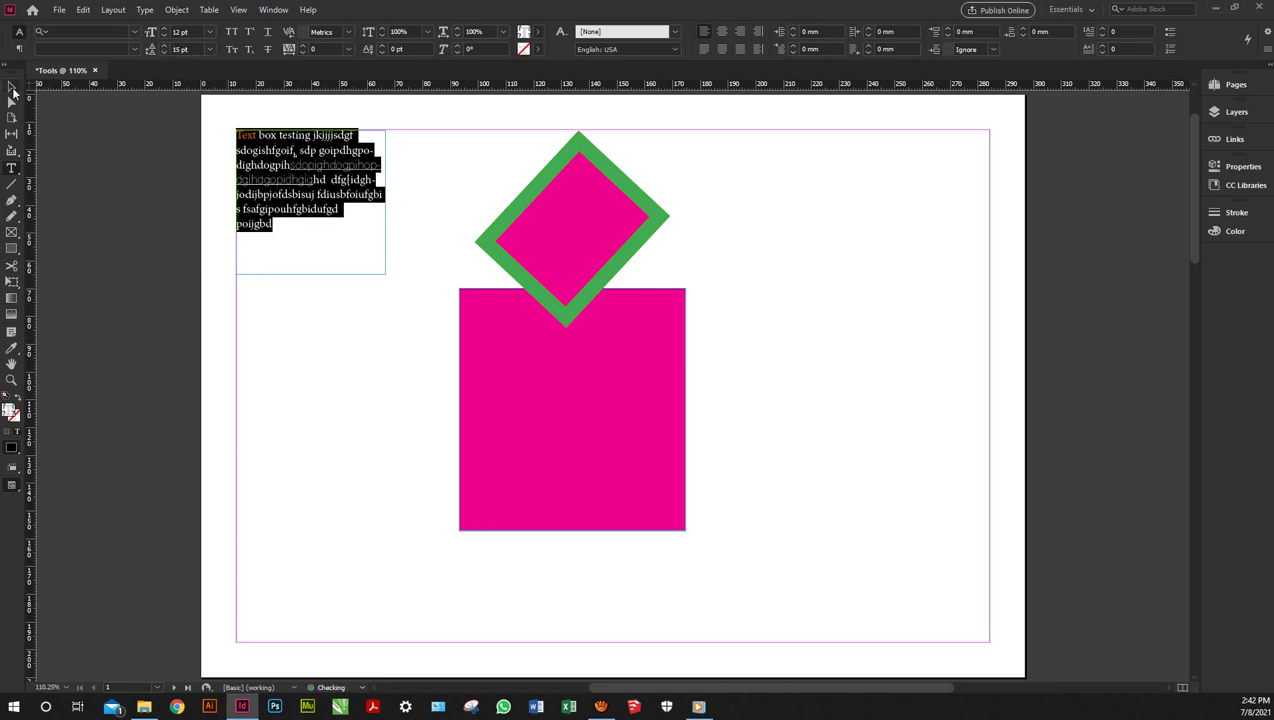
- Move the magenta square right of the yellow ellipse, the text box left of the ellipse, and the green-bordered square to the page's upper left
left_click(12, 88)
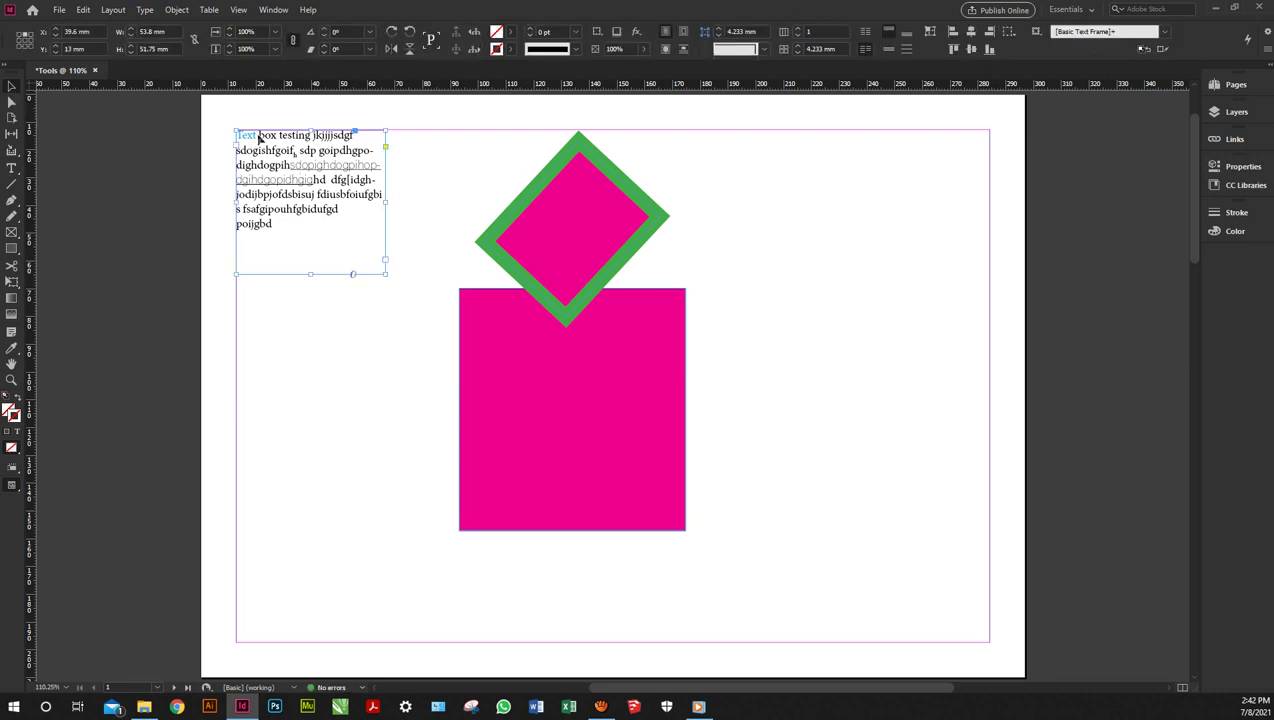
left_click_drag(589, 361, 826, 367)
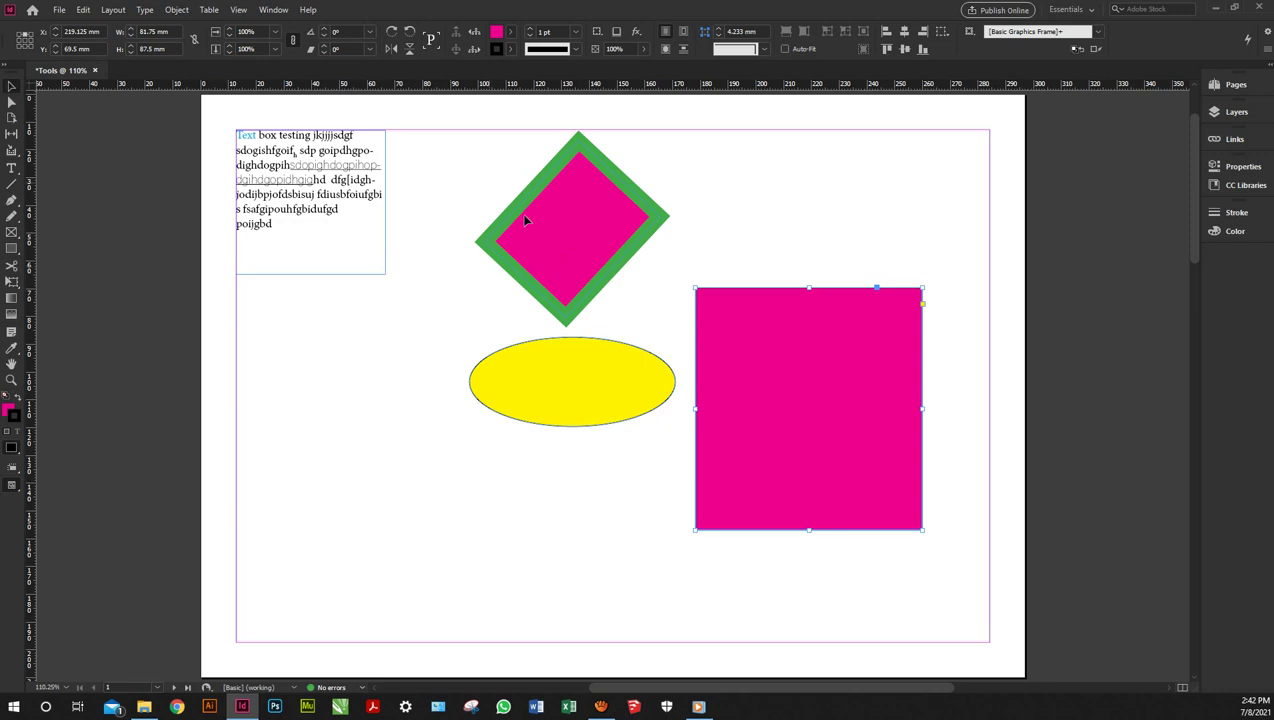
left_click(288, 160)
left_click_drag(288, 160, 371, 356)
left_click_drag(544, 228, 332, 219)
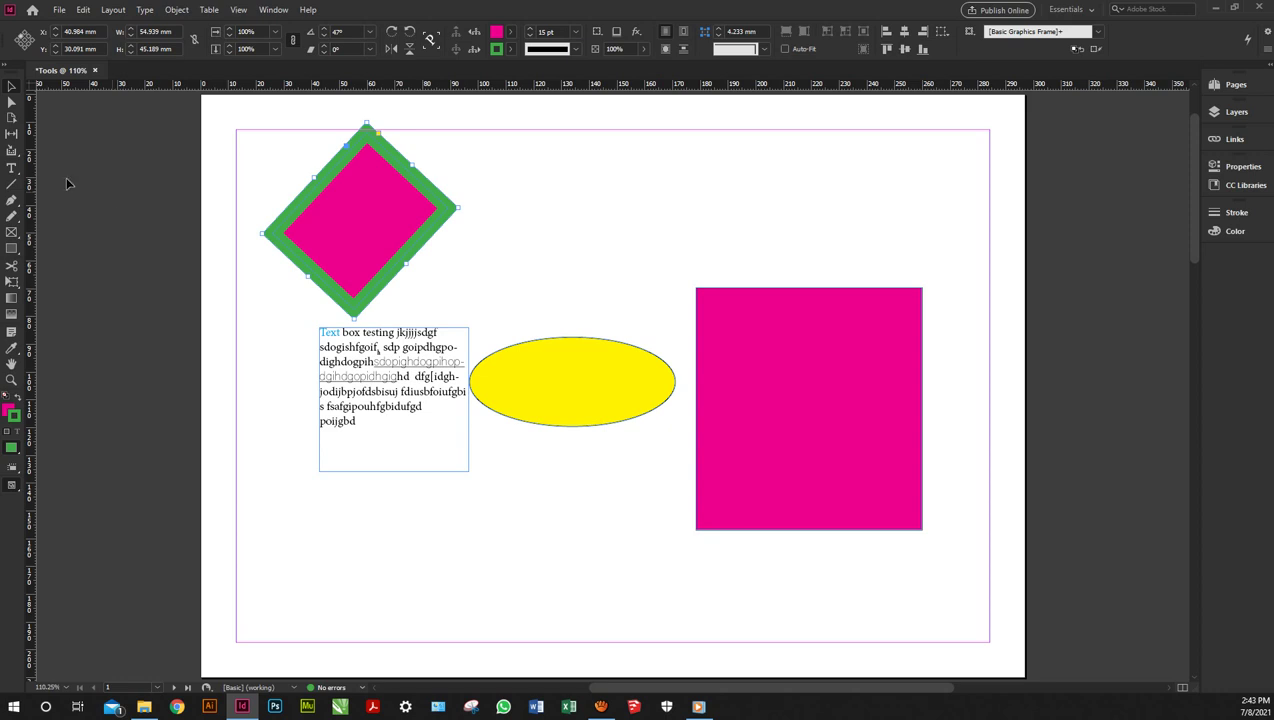
- Draw a near-horizontal line and a steep line about 44 mm long across it, and colour the steep line's stroke C=100 M=0 Y=0 K=0
left_click(15, 186)
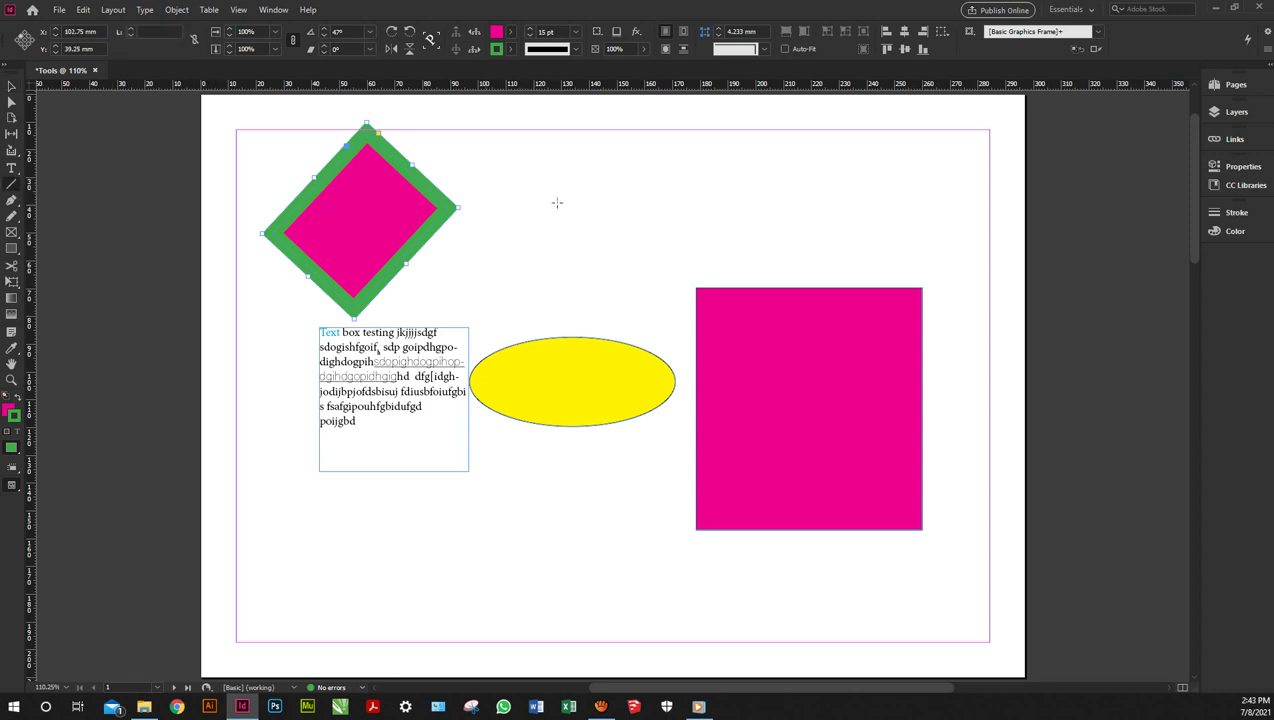
left_click_drag(487, 203, 658, 203)
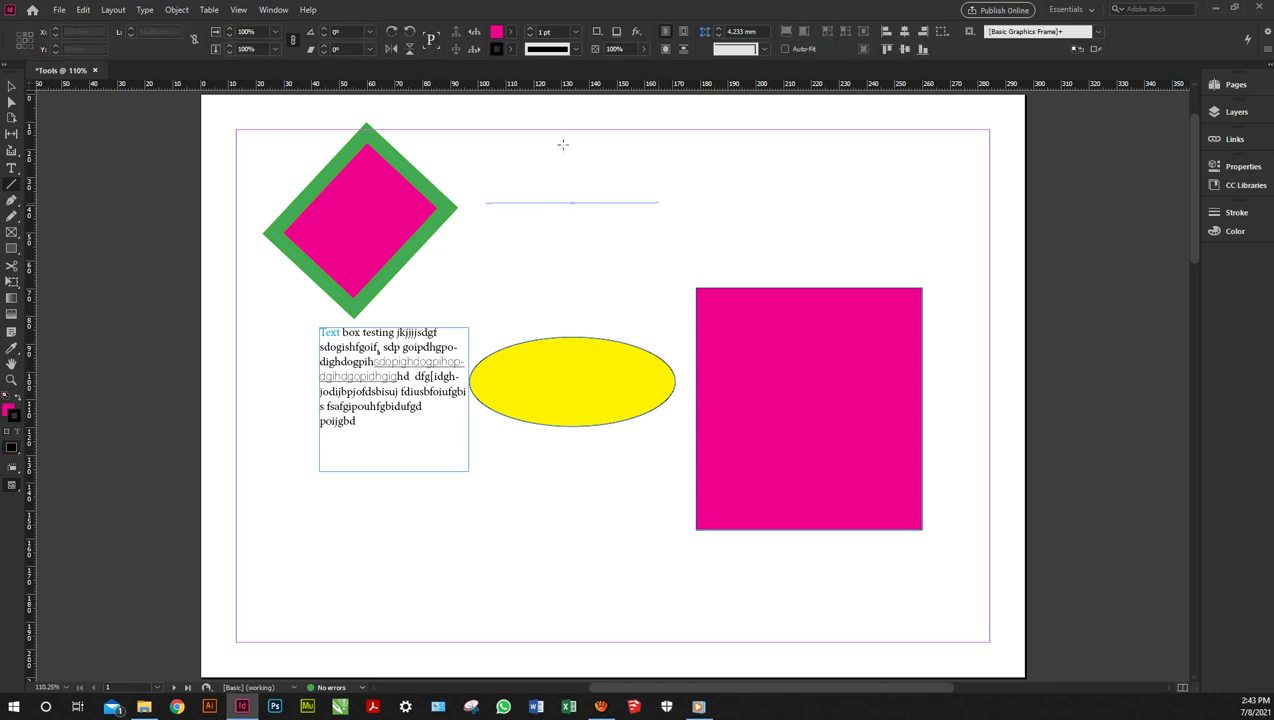
left_click_drag(562, 143, 576, 263)
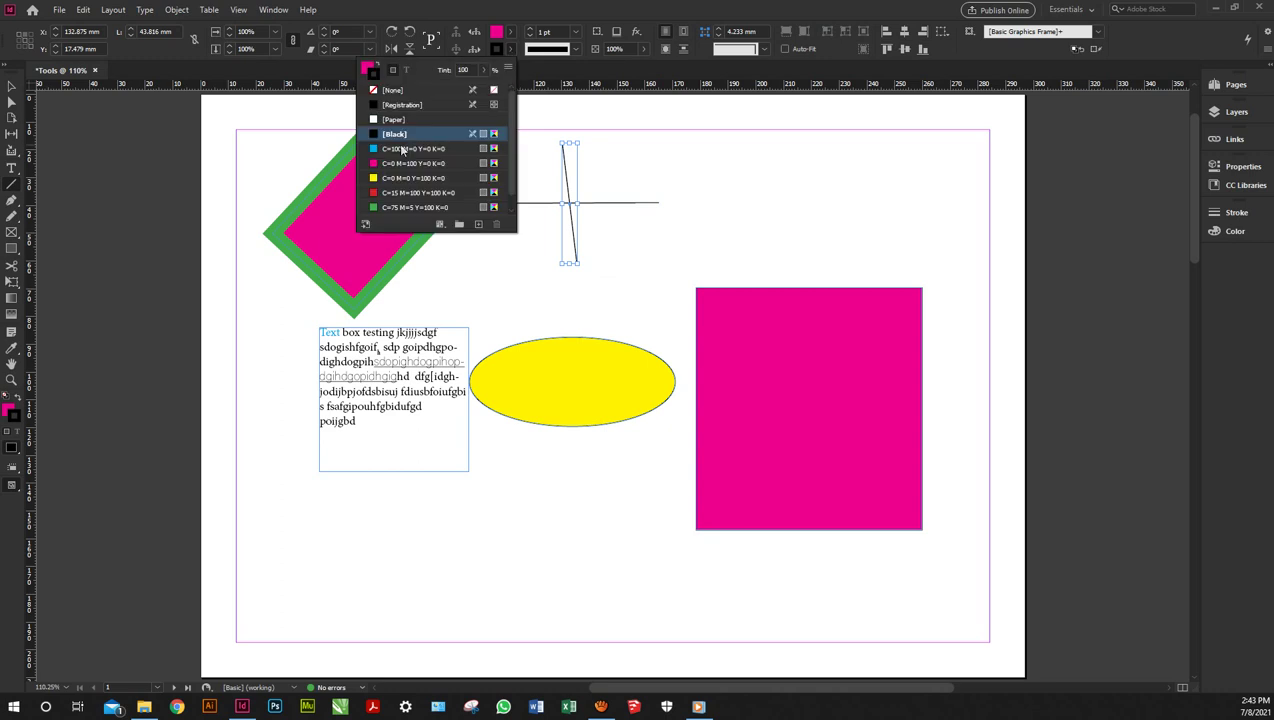
left_click(402, 149)
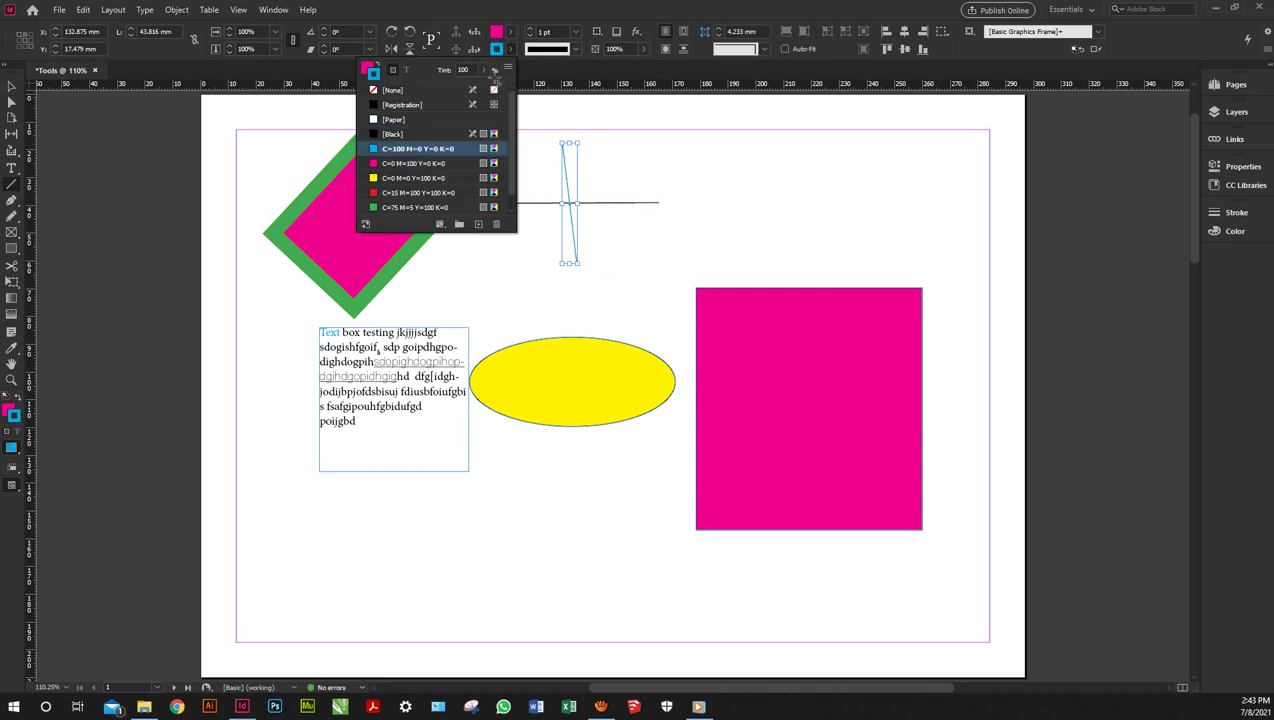
left_click(508, 52)
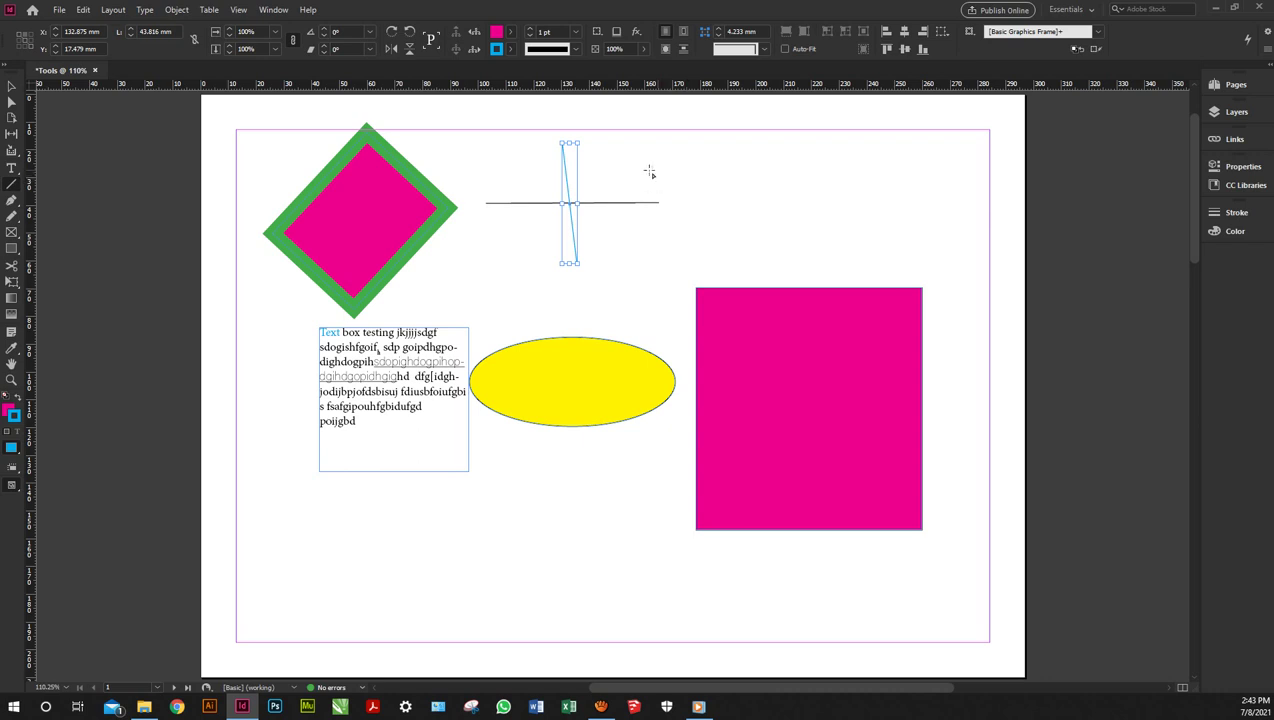
- Draw a horizontal line about 91 mm long in the page's upper right and set its stroke weight to 7 pt
left_click_drag(645, 169, 899, 168)
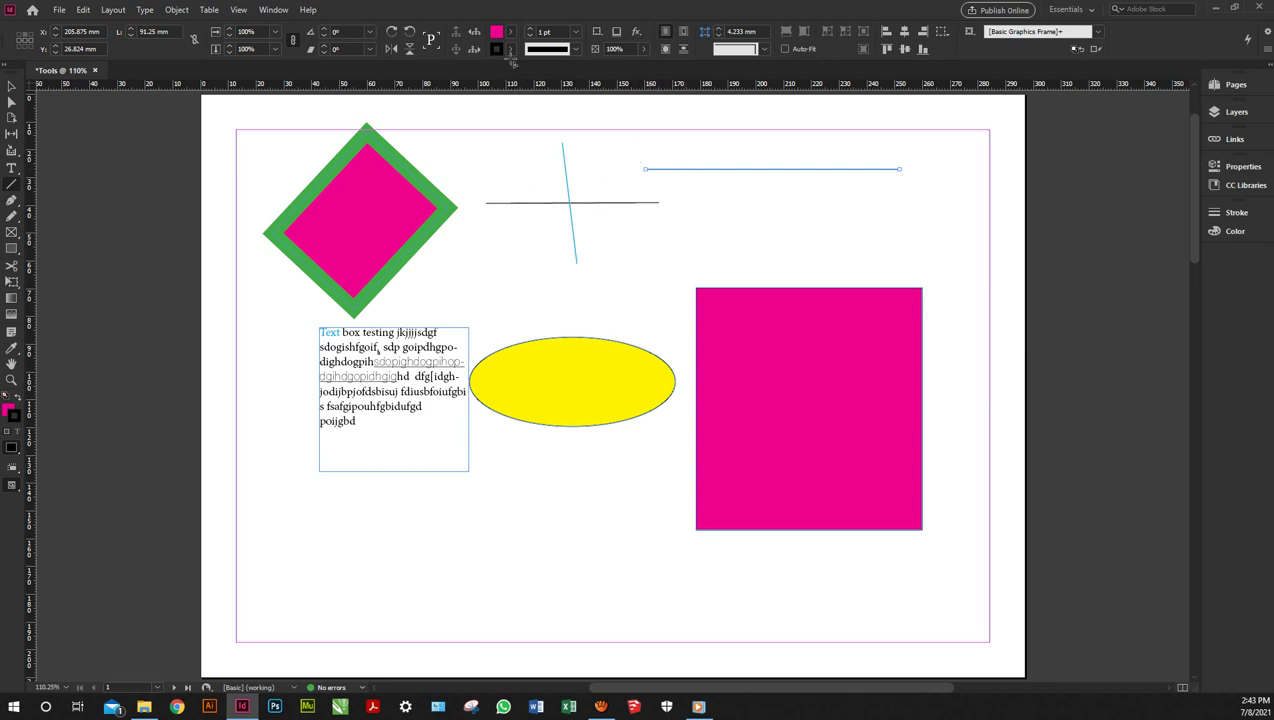
left_click(531, 30)
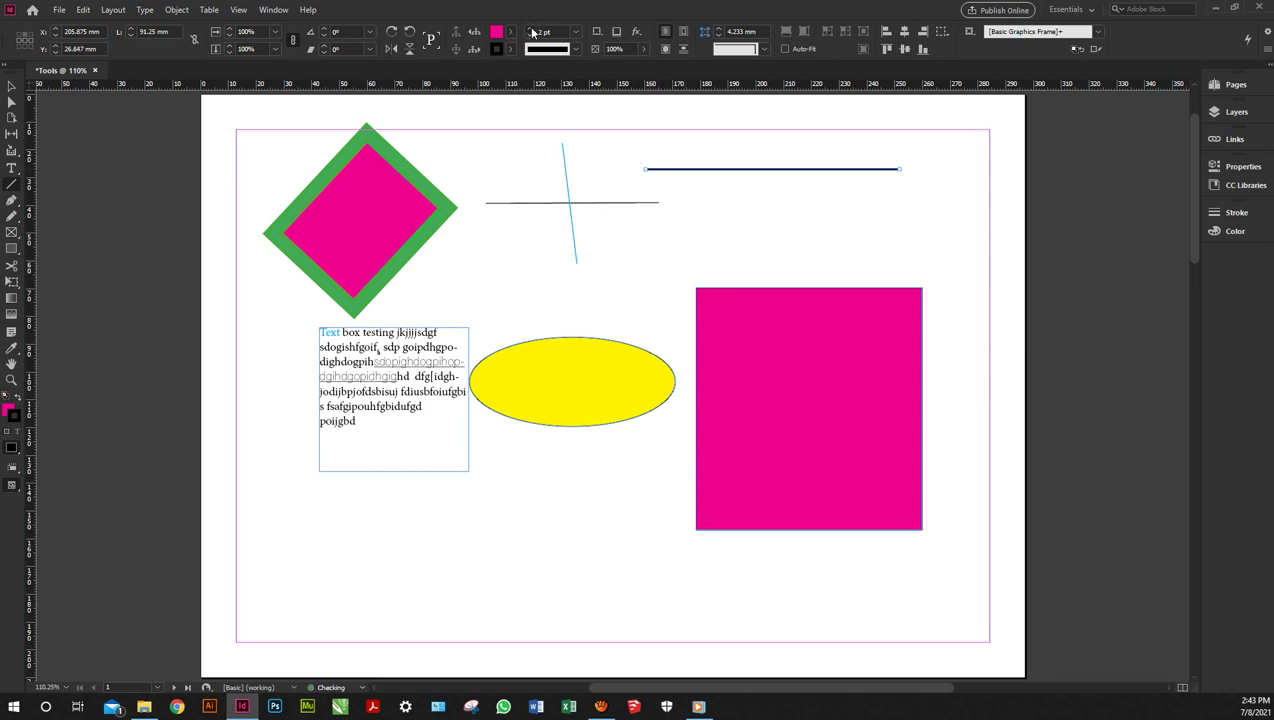
left_click(531, 30)
left_click(531, 30)
left_click(531, 30)
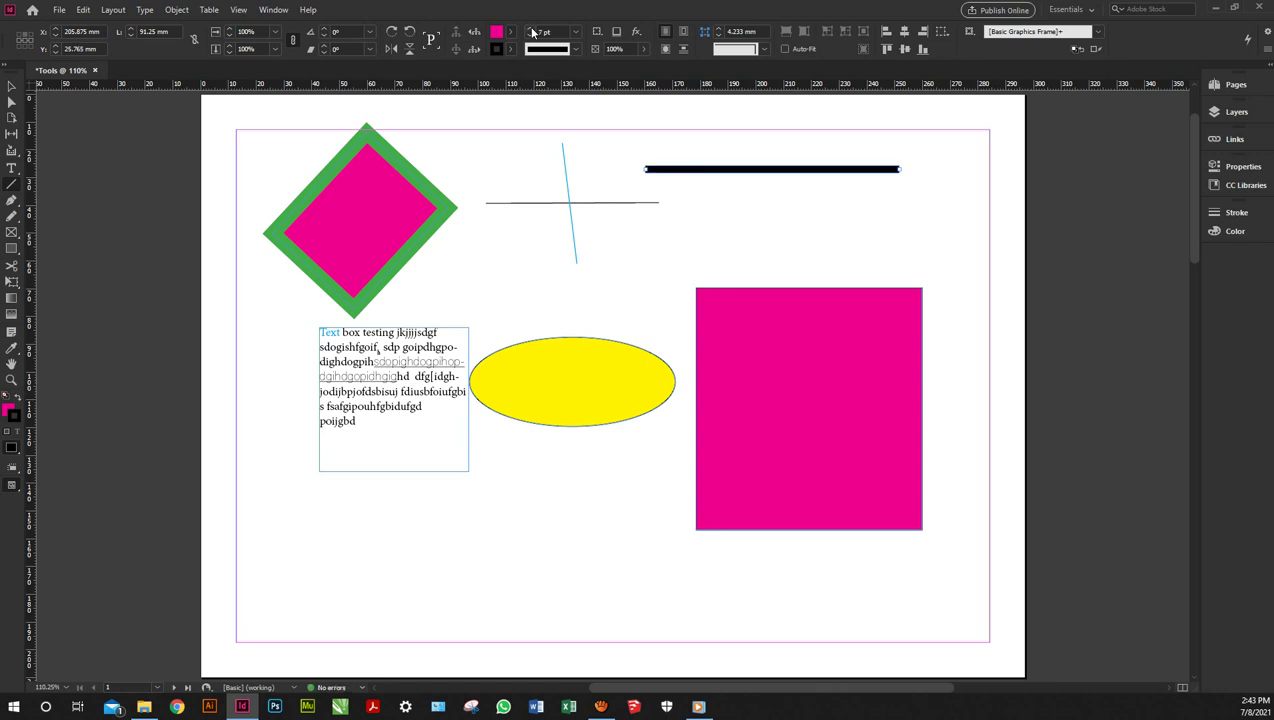
- Draw an eight-pointed star about 25 by 22.5 mm with the Polygon tool, above the gap between the text box and the yellow ellipse
left_click(13, 249)
left_click(9, 252)
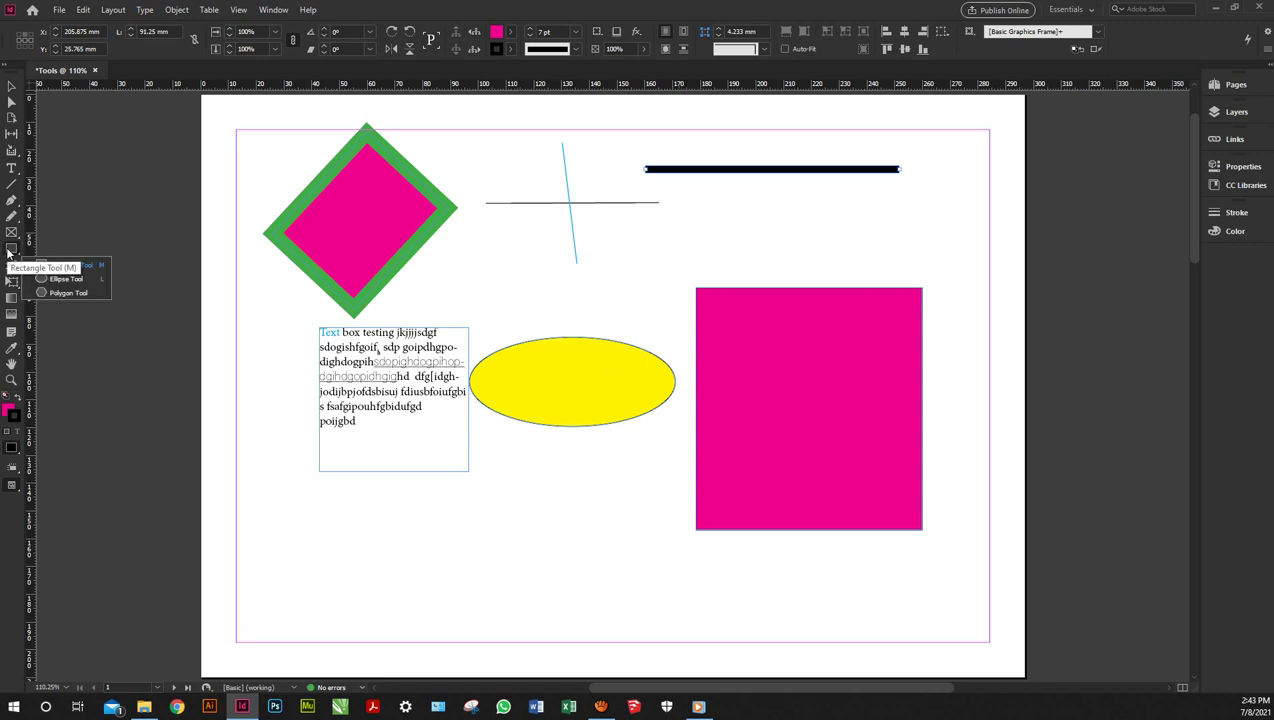
left_click(60, 293)
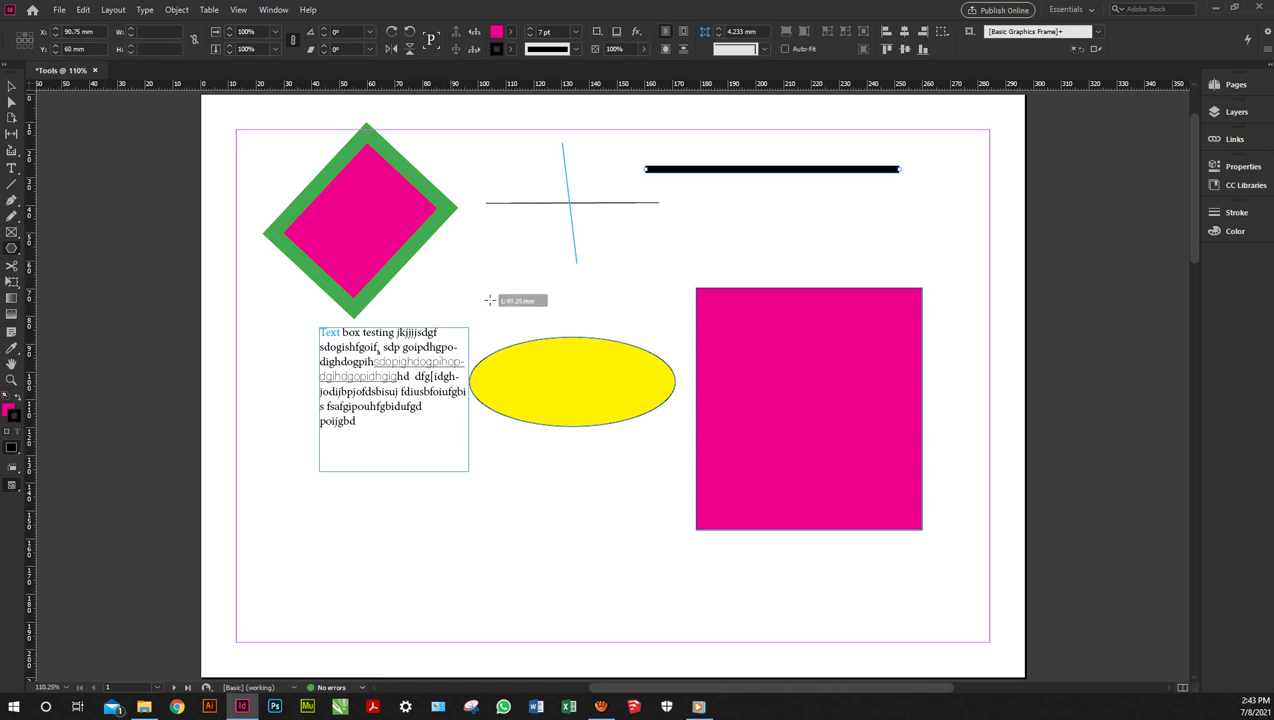
left_click_drag(465, 271, 523, 325)
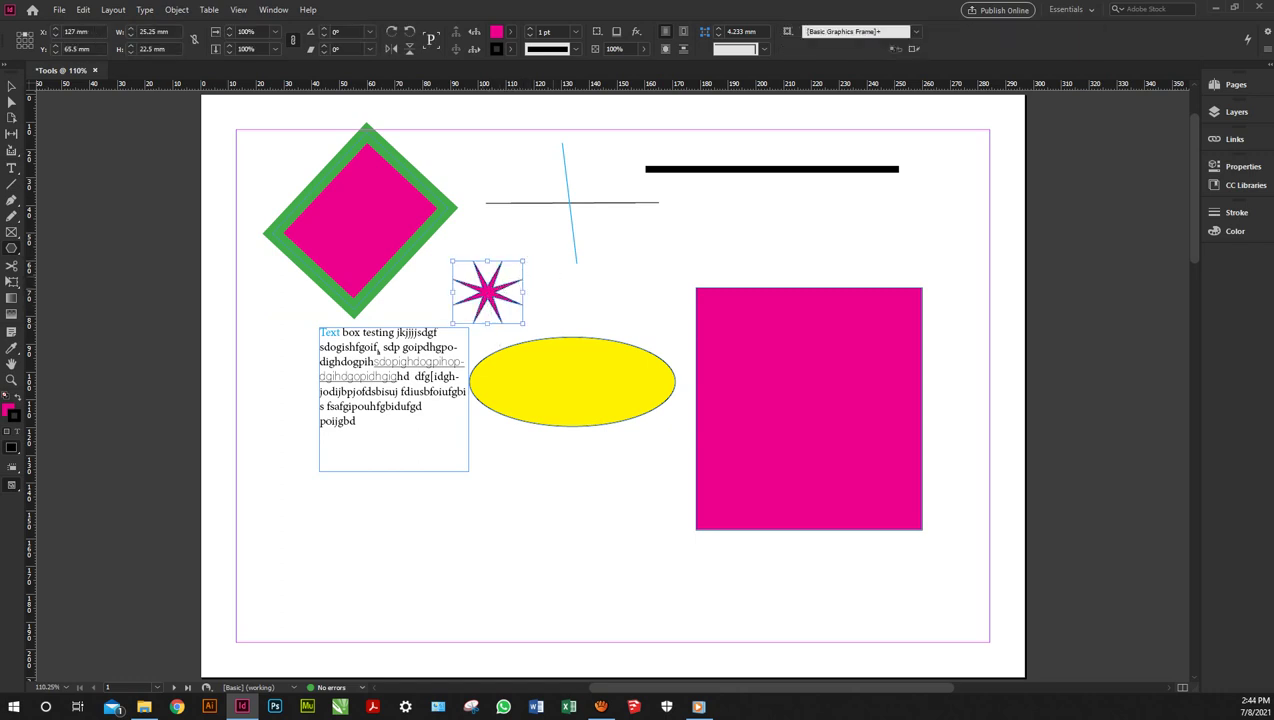
- Create a 25.25 × 22.5 mm octagon with 0% star inset above the yellow ellipse, and draw another about 31 × 29 mm to its upper right
left_click(555, 283)
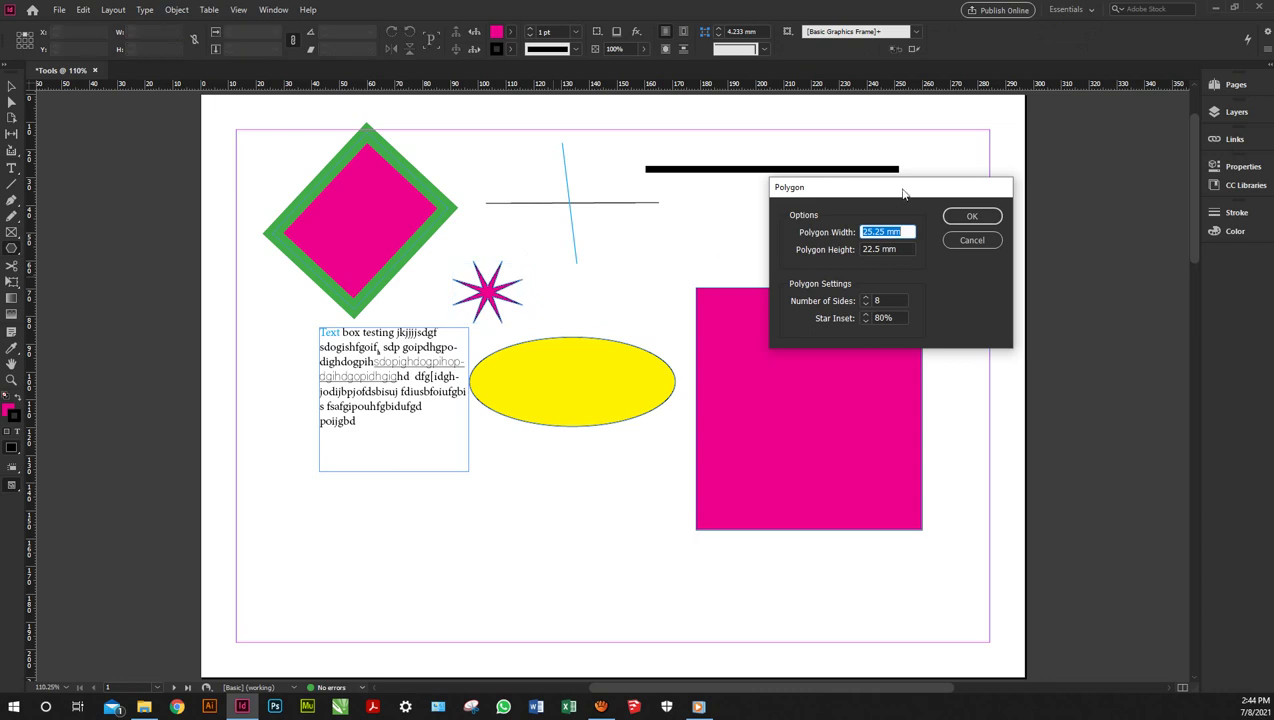
left_click_drag(860, 198, 392, 243)
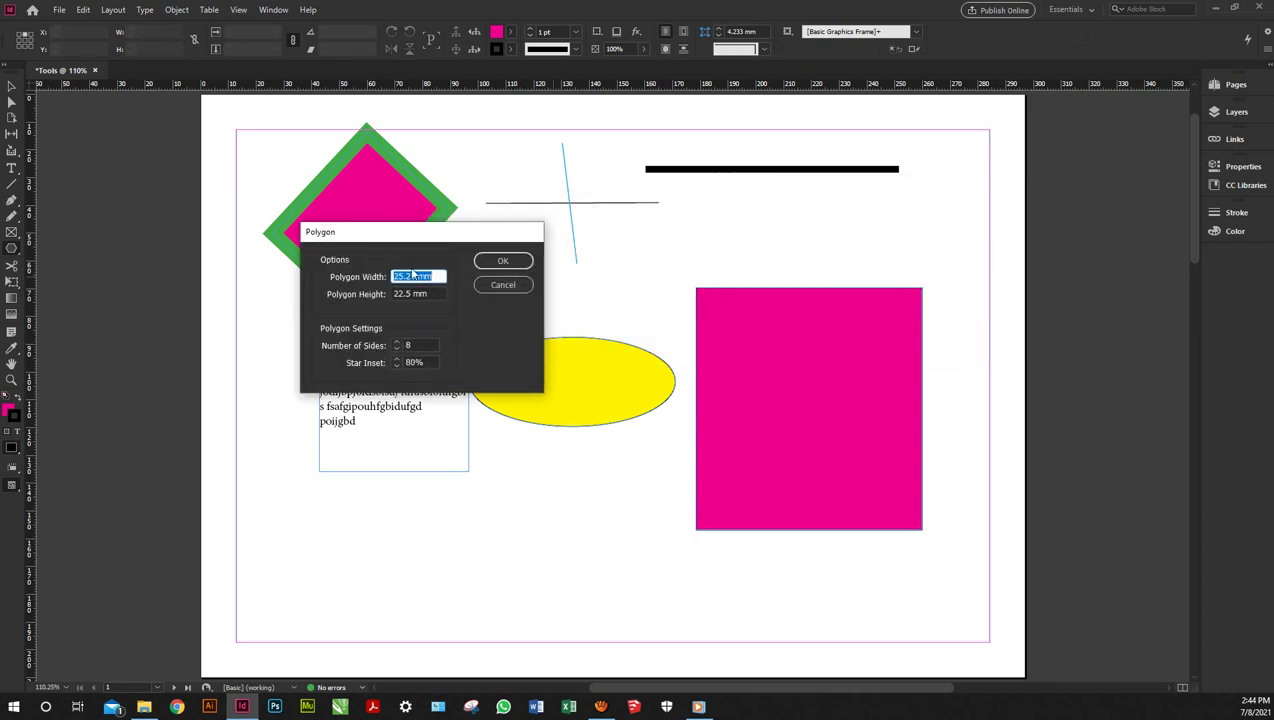
left_click(414, 362)
left_click_drag(458, 230, 316, 252)
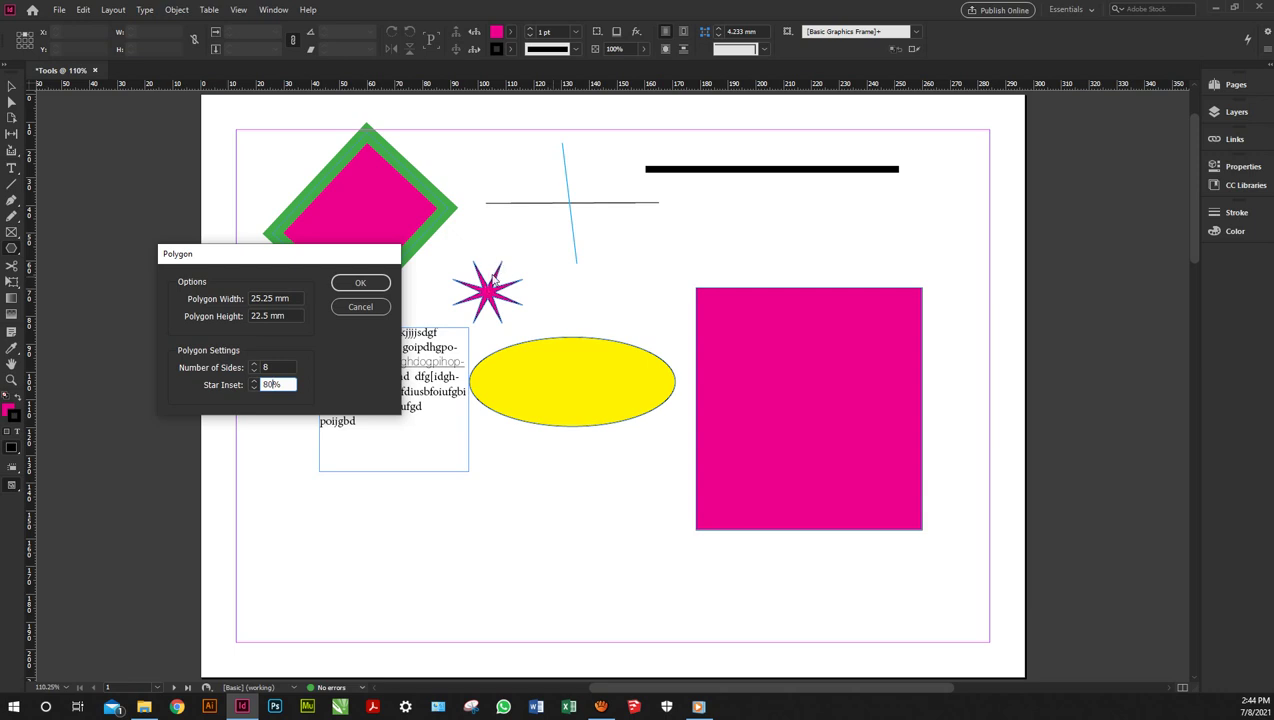
left_click_drag(273, 386, 252, 384)
type("0")
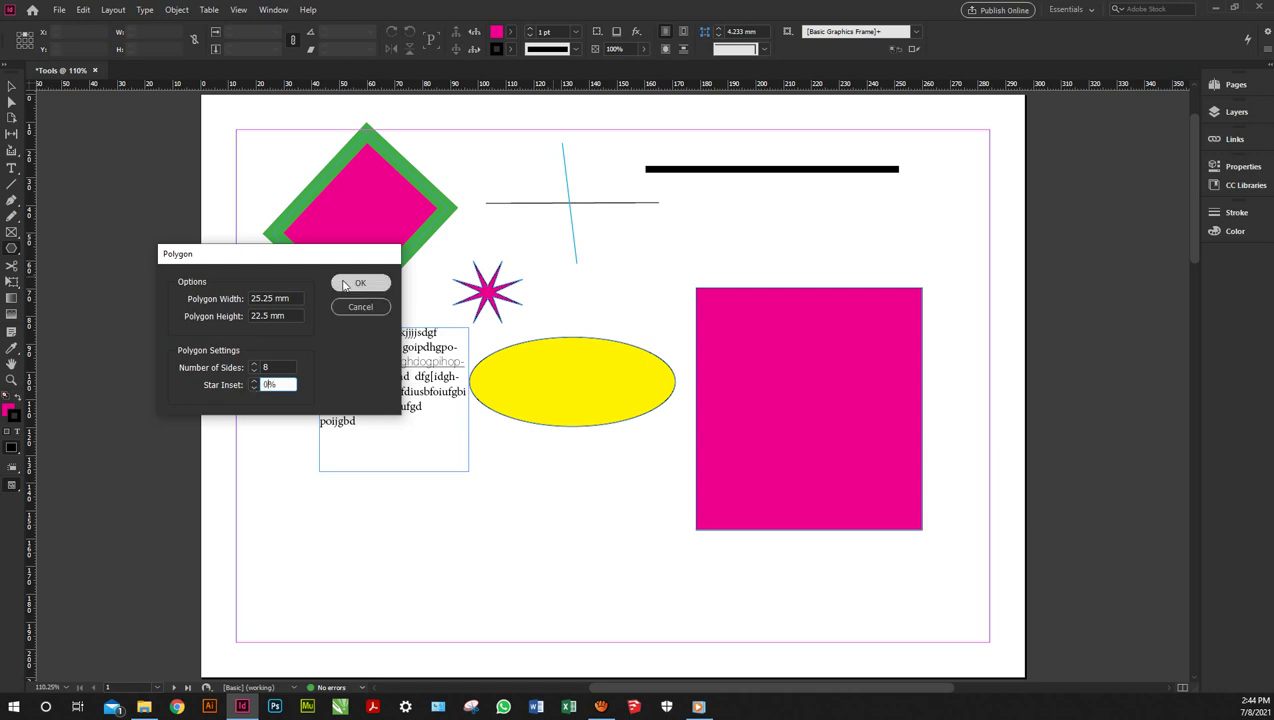
left_click(341, 281)
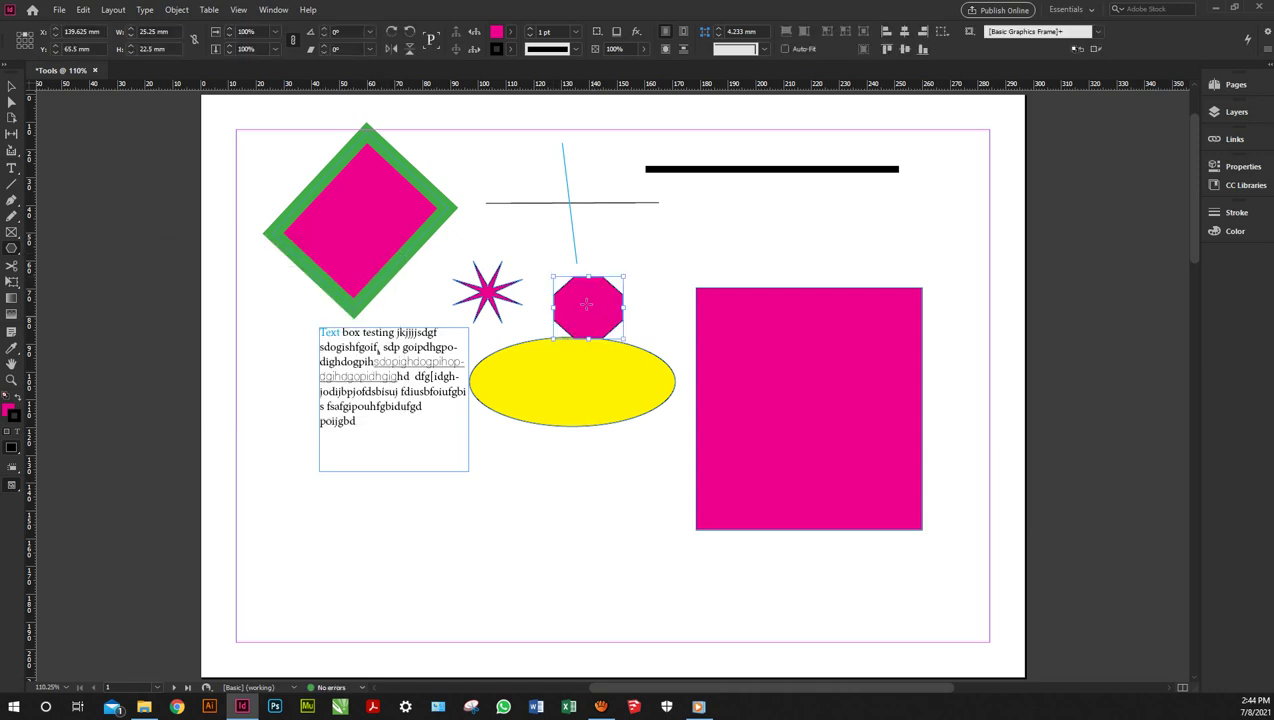
left_click_drag(626, 212, 711, 292)
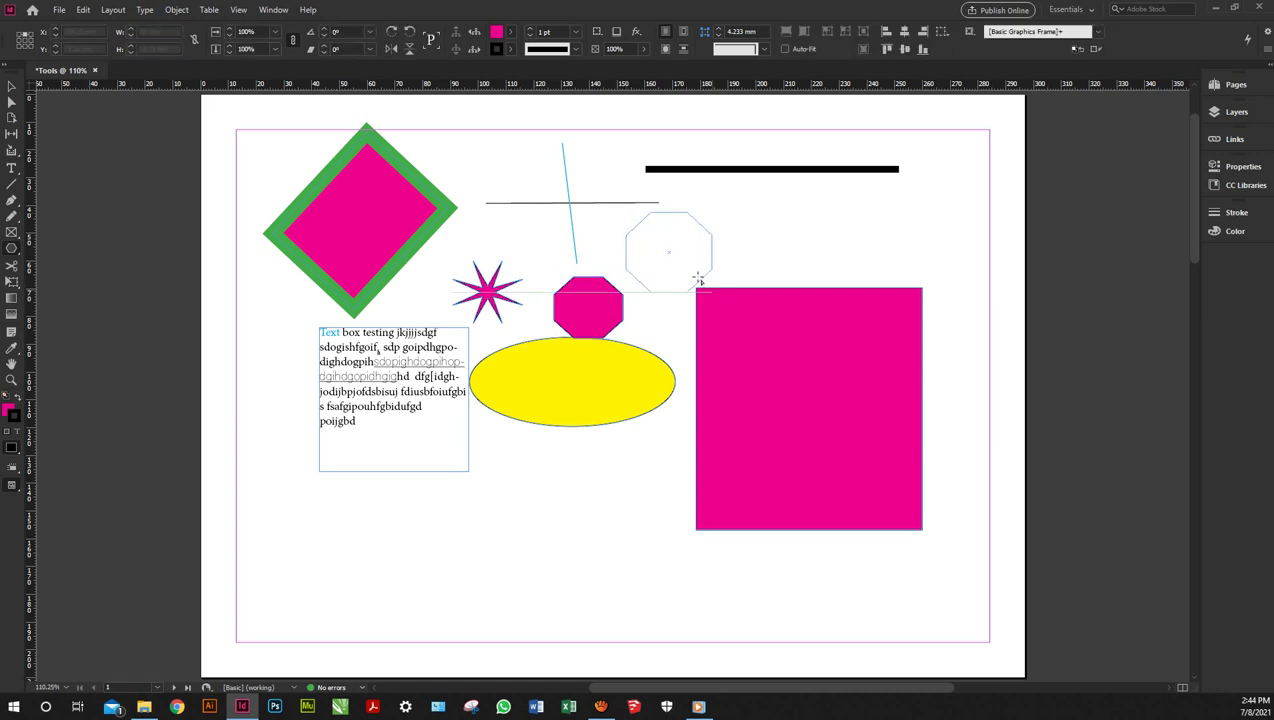
- Create an eight-sided polygon 31 × 28.75 mm with a 50% star inset between the narrow star and the larger octagon
left_click(524, 236)
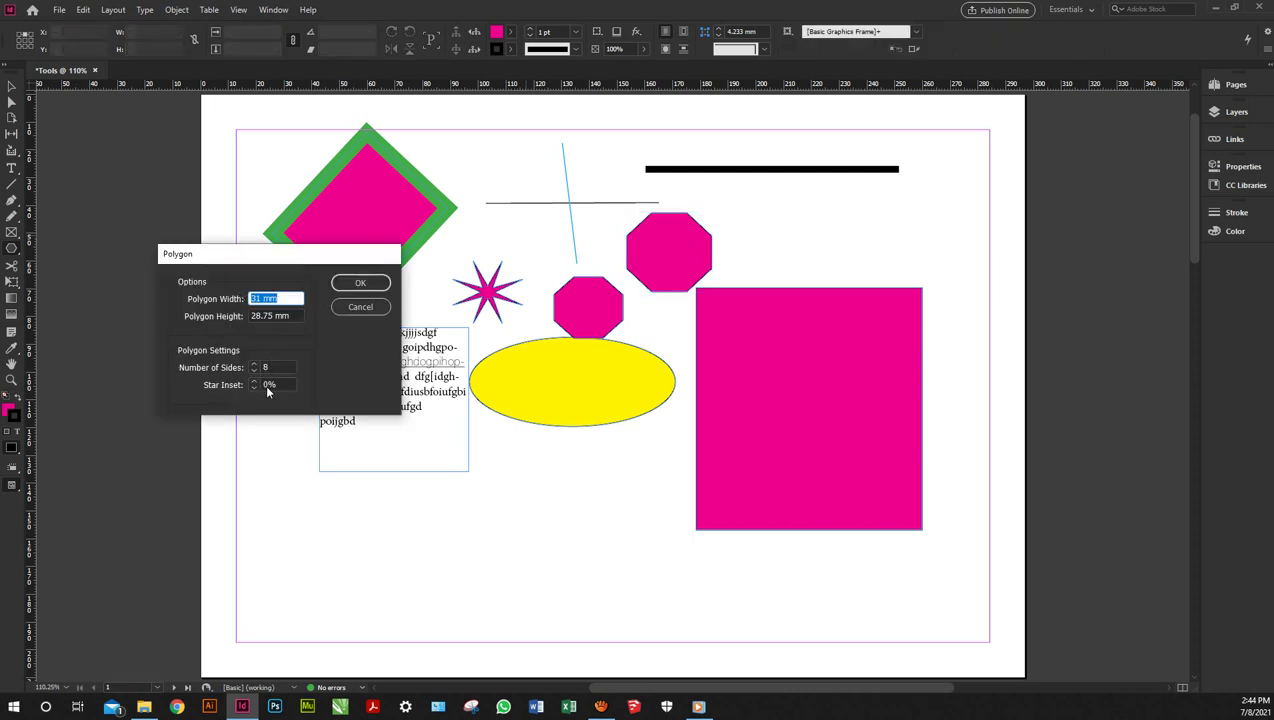
double_click(266, 388)
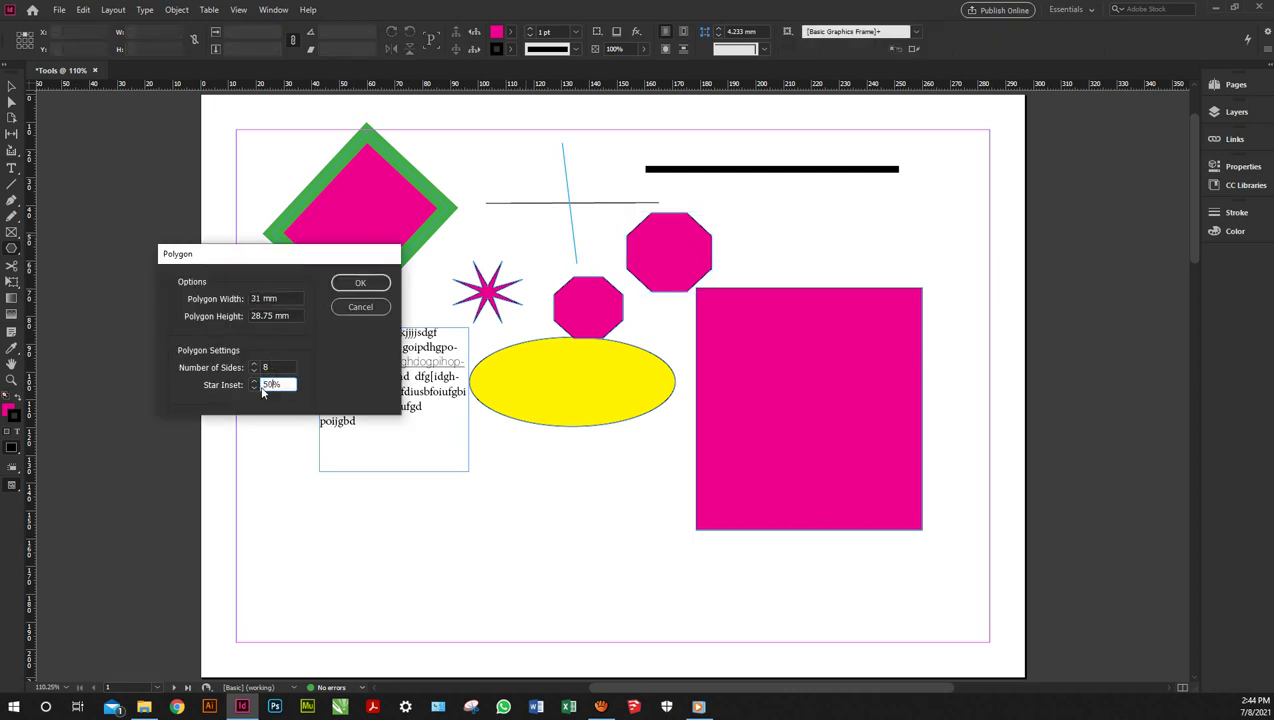
left_click(336, 283)
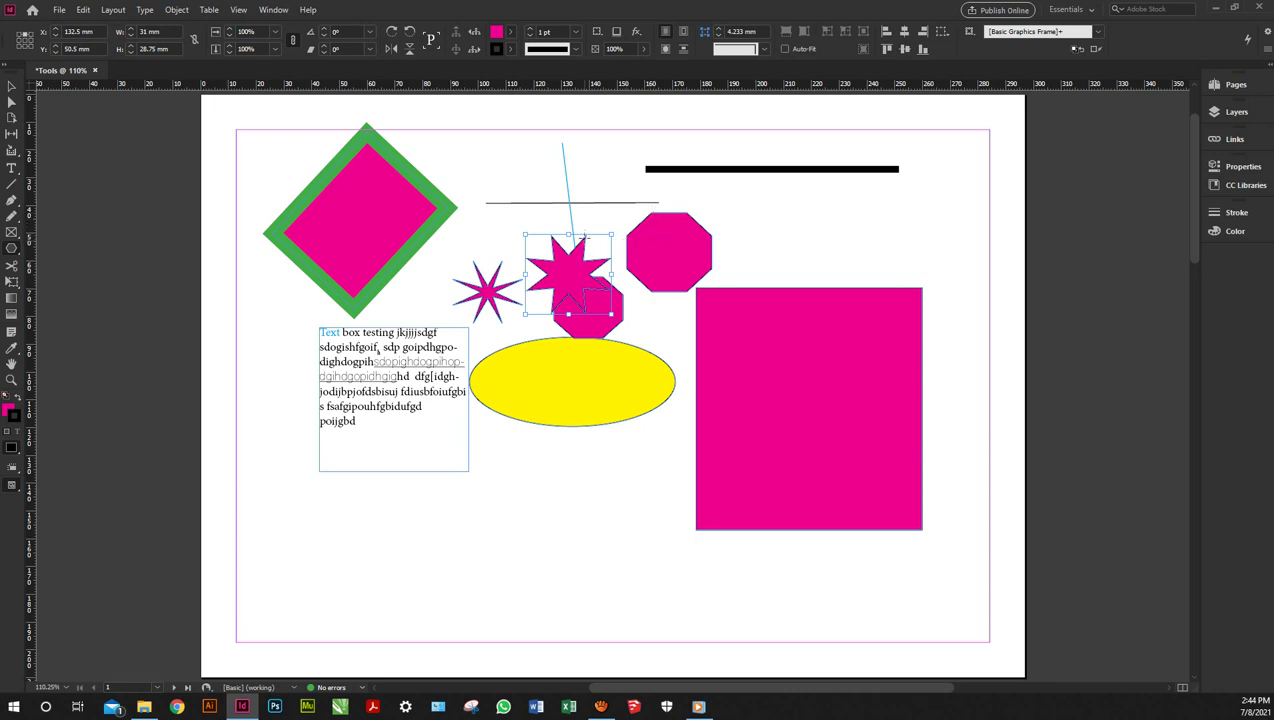
- Draw a near-circular ellipse about 32.5 × 32 mm at the page's left edge, and activate the Rectangle tool
right_click(12, 248)
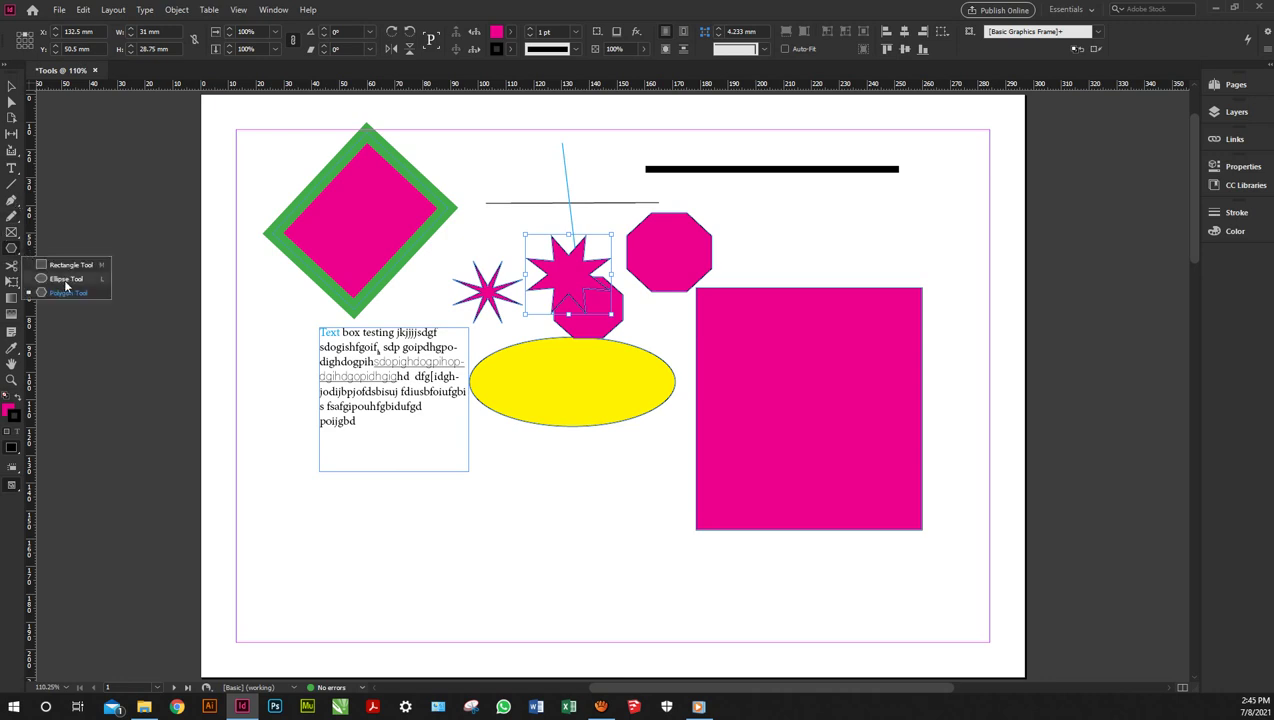
left_click(65, 280)
left_click_drag(201, 299, 290, 385)
right_click(12, 248)
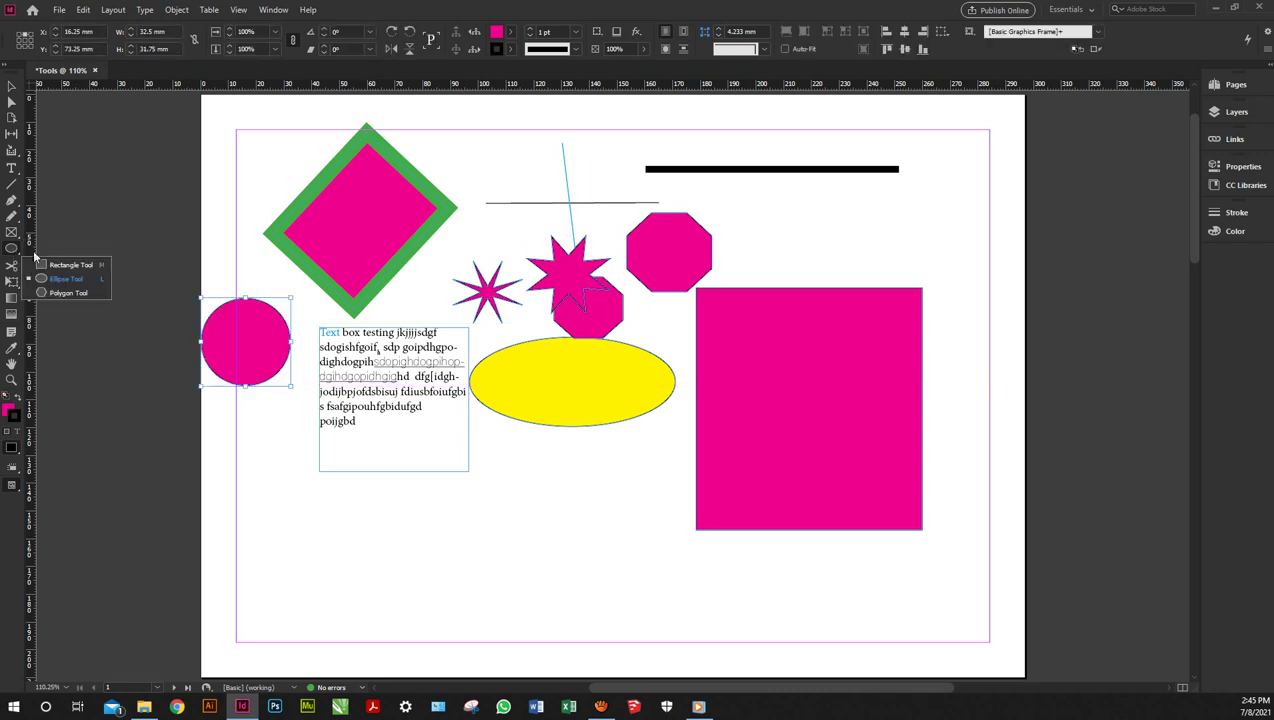
left_click(56, 265)
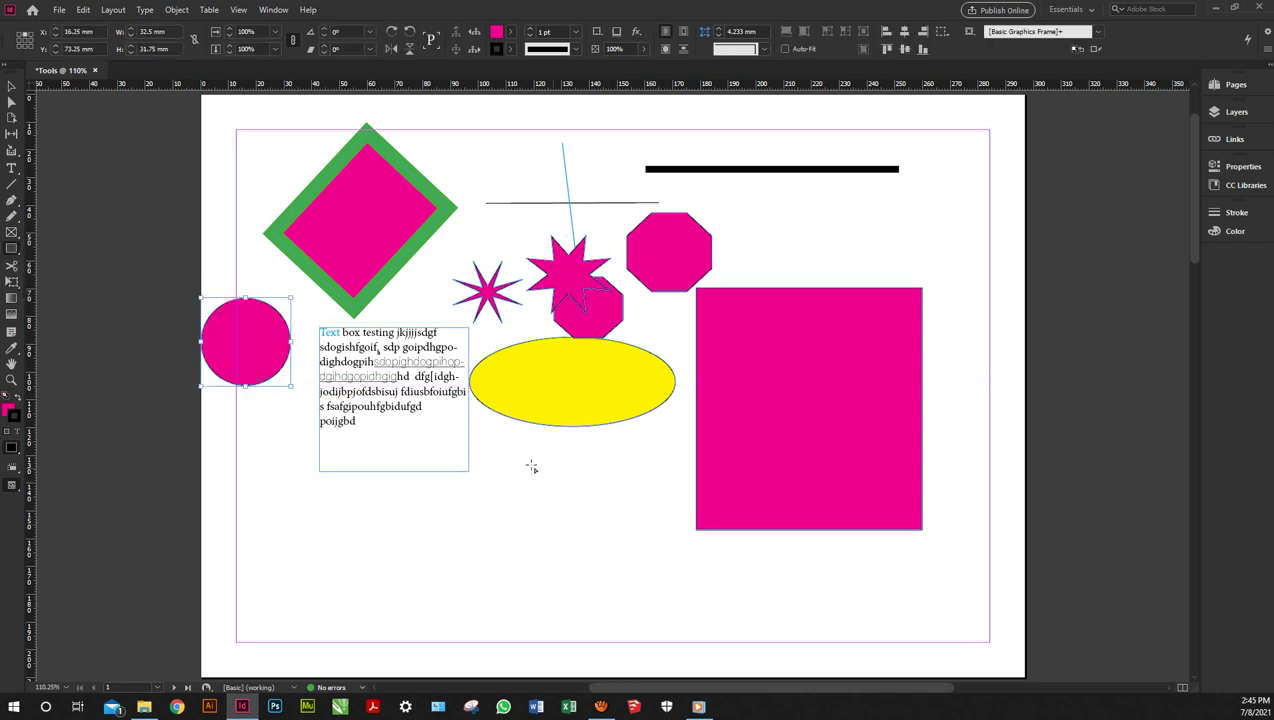
- Draw a rectangle about 41.25 × 37.75 mm below the yellow ellipse and give it Fancy corners
left_click_drag(531, 464, 645, 569)
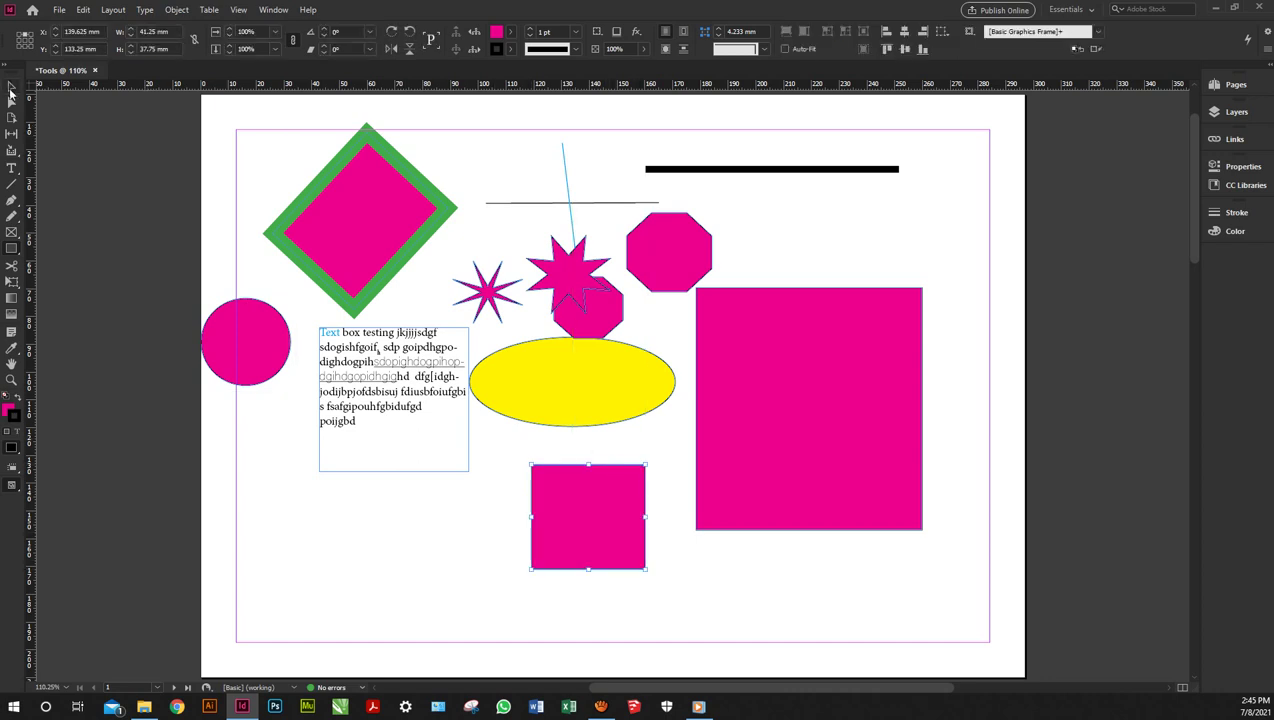
left_click(10, 90)
left_click(760, 50)
left_click(740, 80)
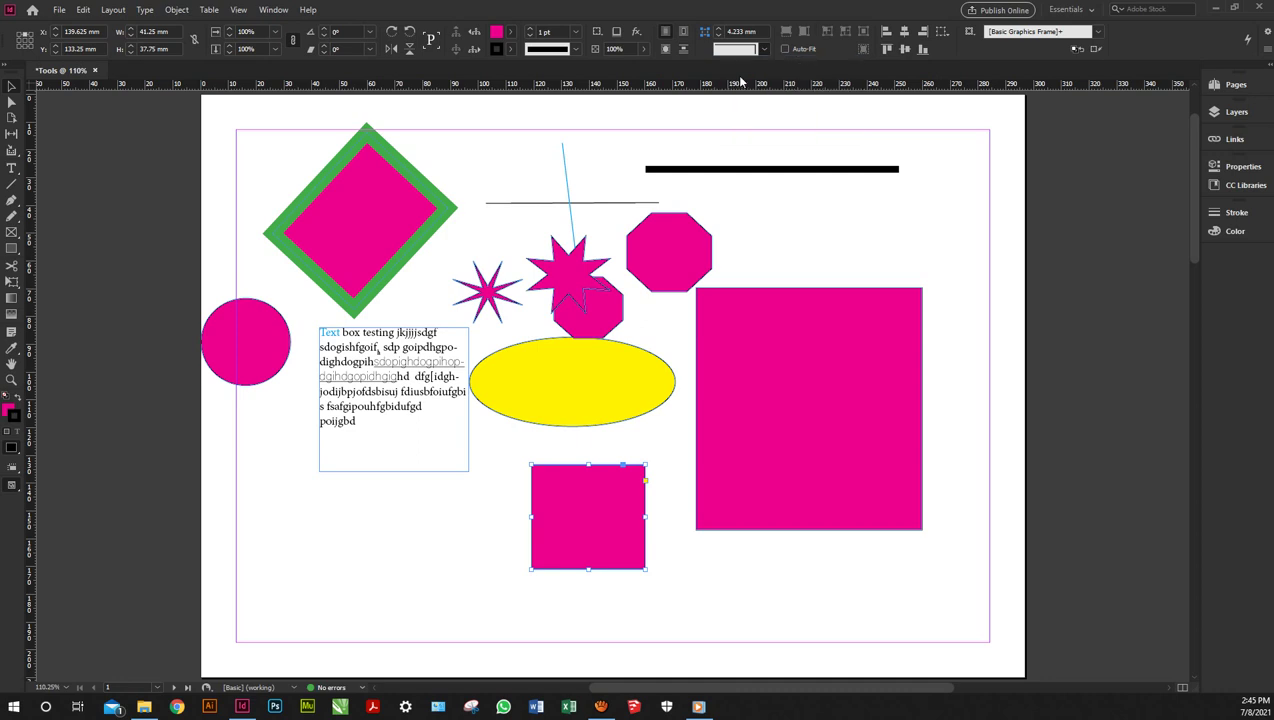
- Apply Rounded corners to the large magenta square and set the corner size to 15 mm
left_click(725, 344)
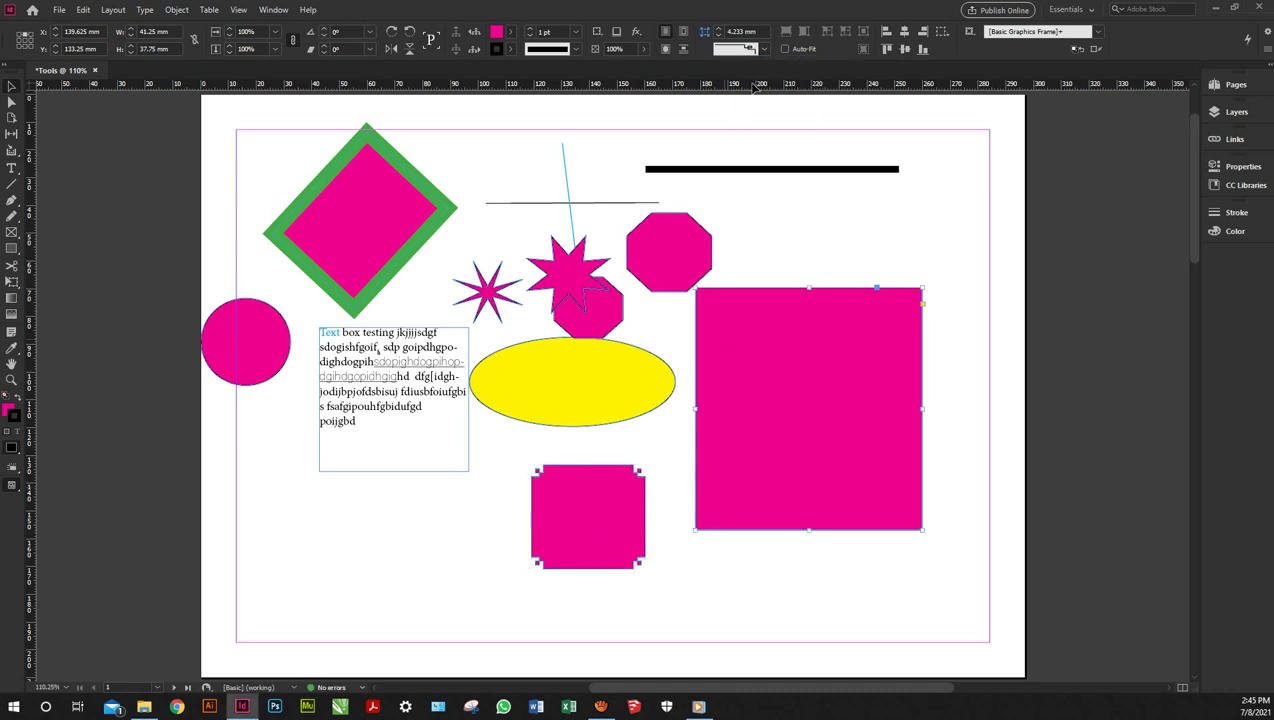
left_click(762, 49)
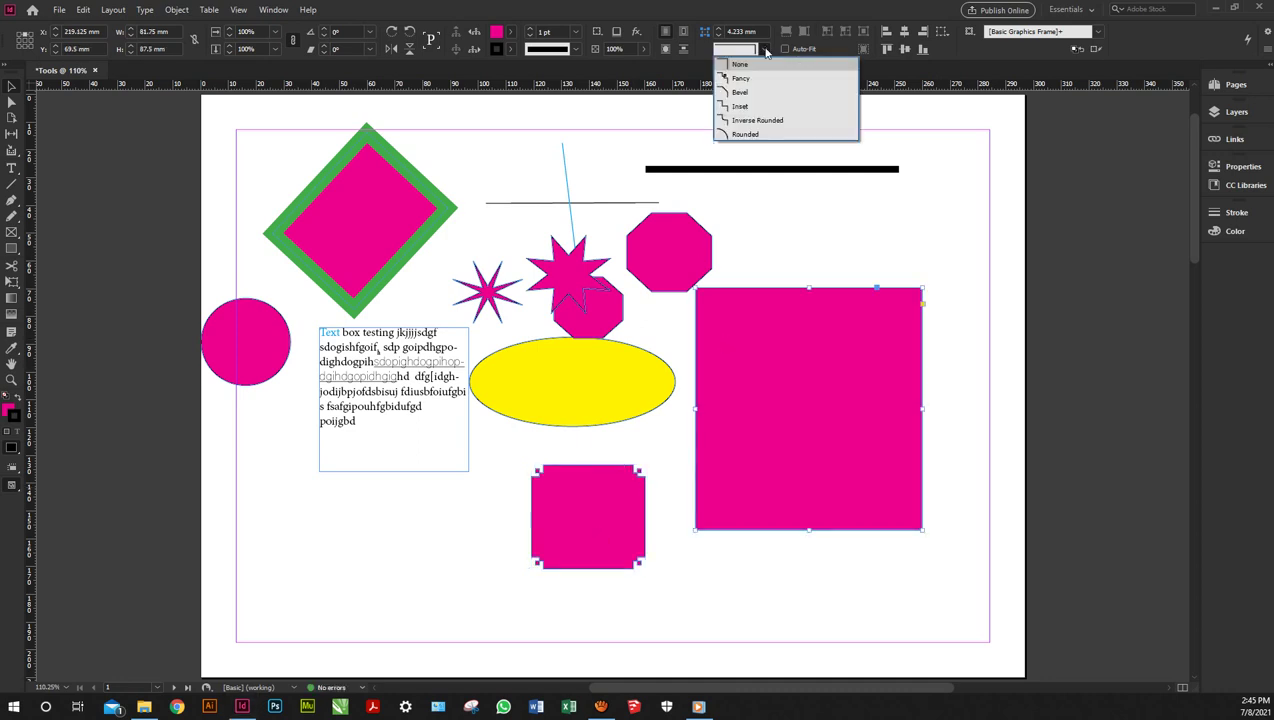
left_click(745, 133)
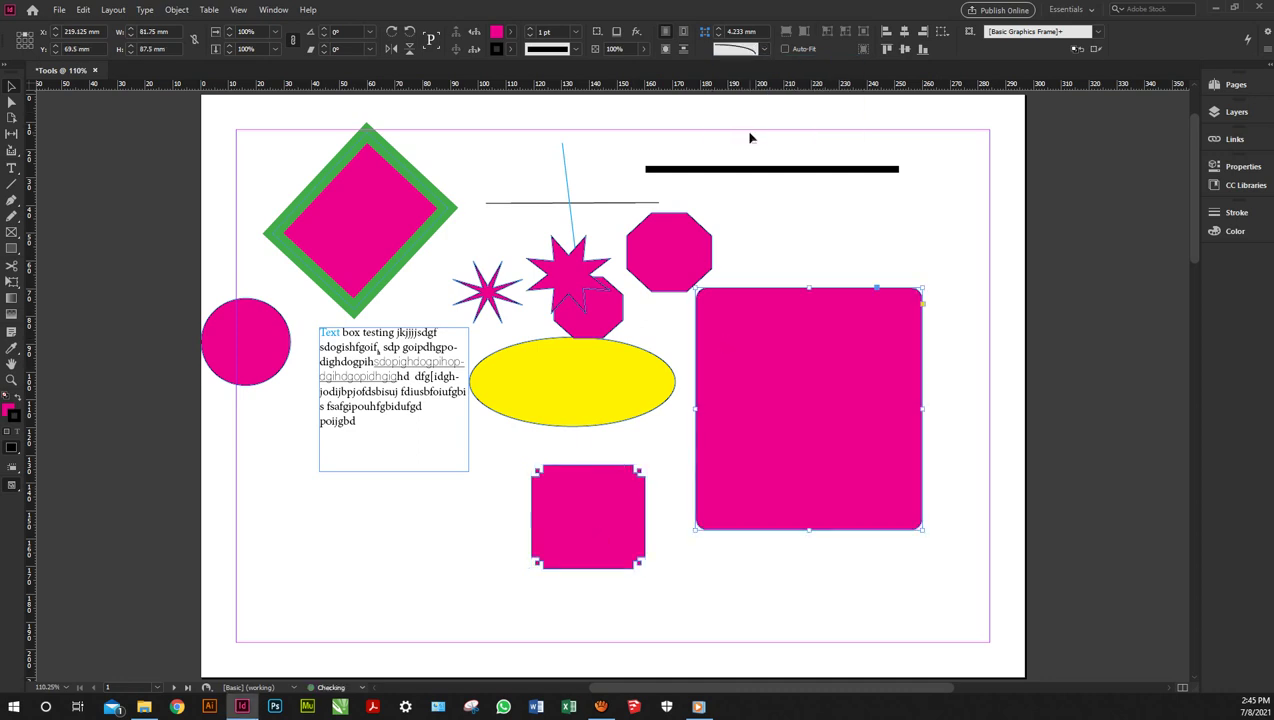
left_click(722, 31)
left_click(722, 31)
left_click(720, 35)
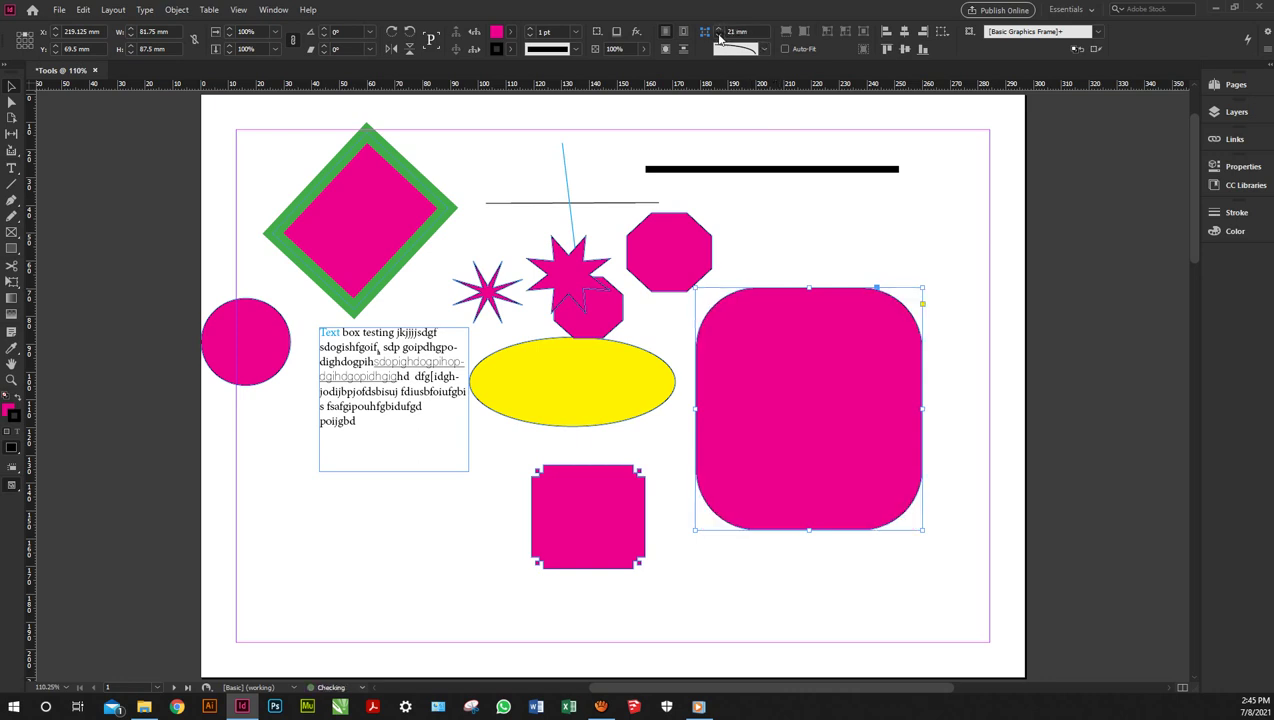
left_click(720, 35)
left_click(720, 35)
left_click(720, 35)
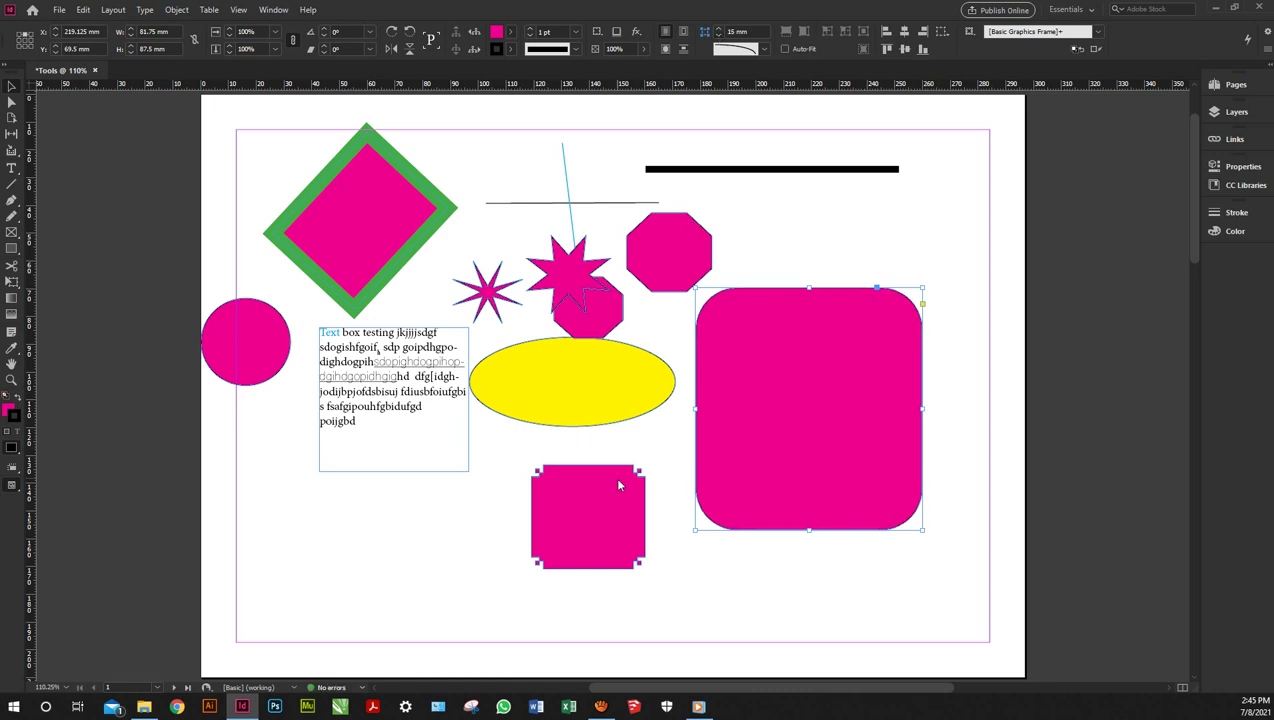
- Increase the Fancy corner size of the small rectangle below the ellipse to 12 mm
left_click(614, 476)
left_click(720, 31)
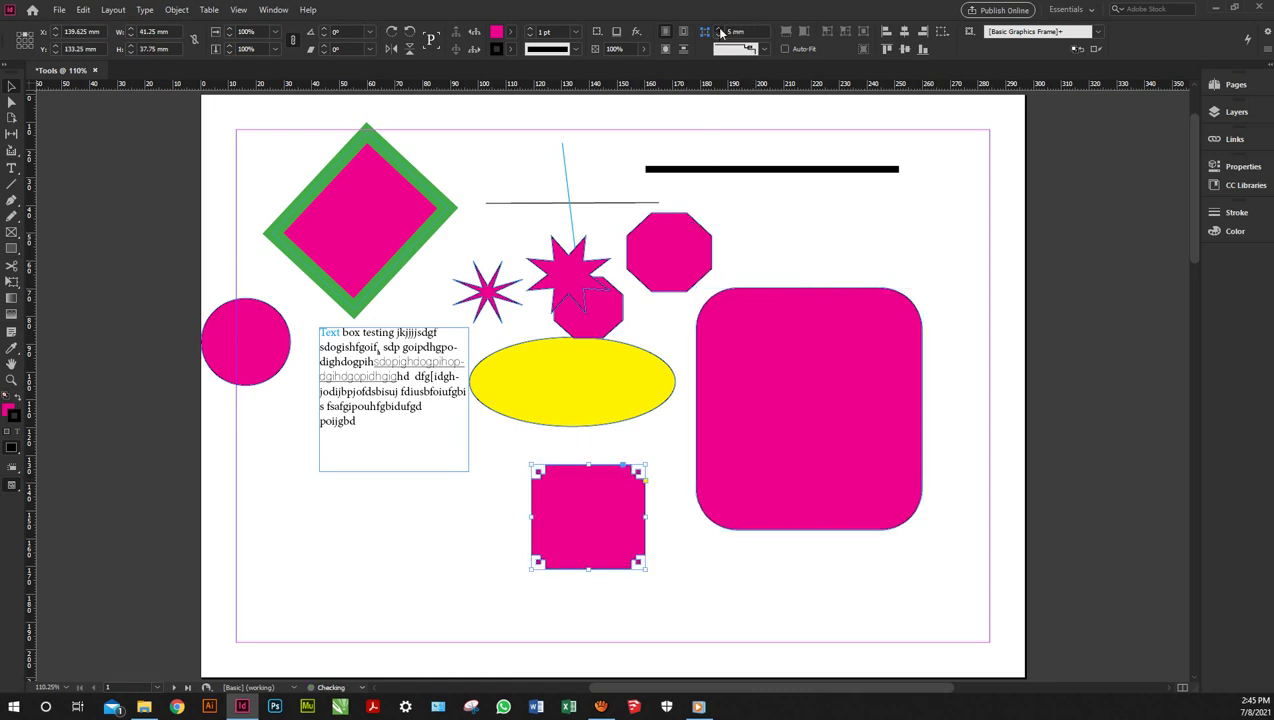
left_click(720, 31)
left_click(720, 31)
left_click(720, 31)
left_click(720, 31)
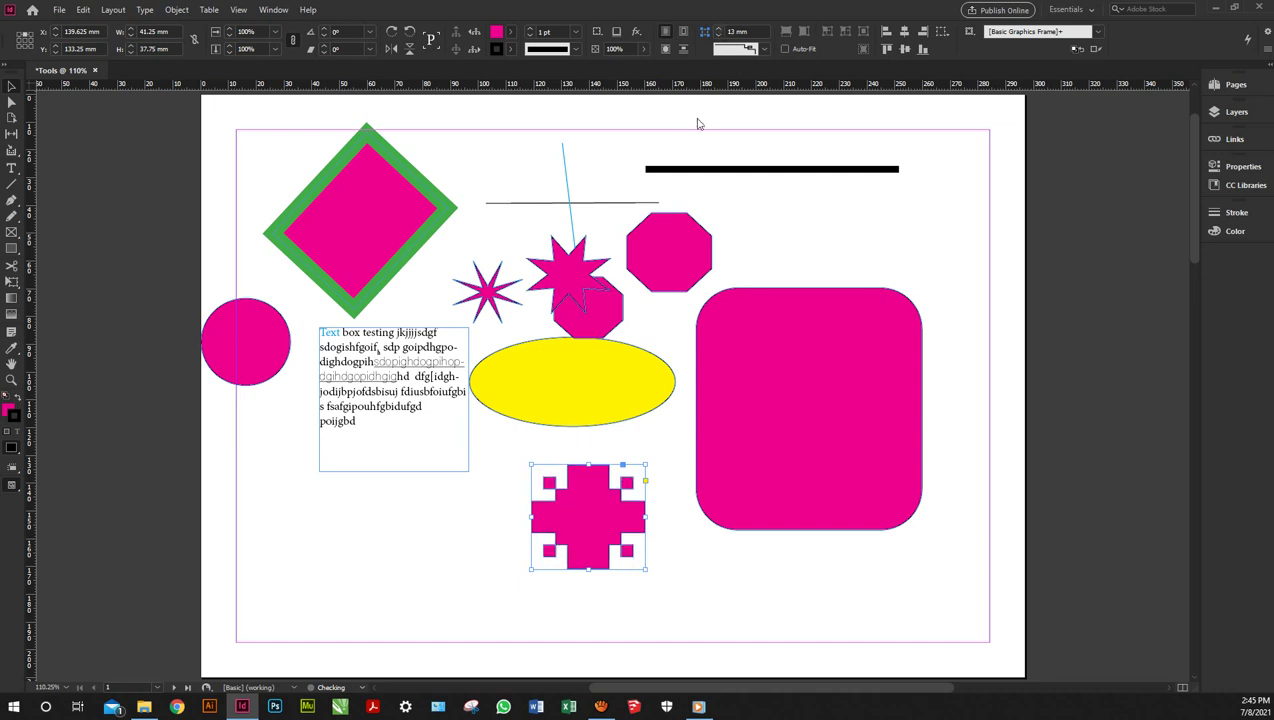
- Apply Inverse Rounded corners to the larger octagon above the yellow ellipse
left_click(676, 243)
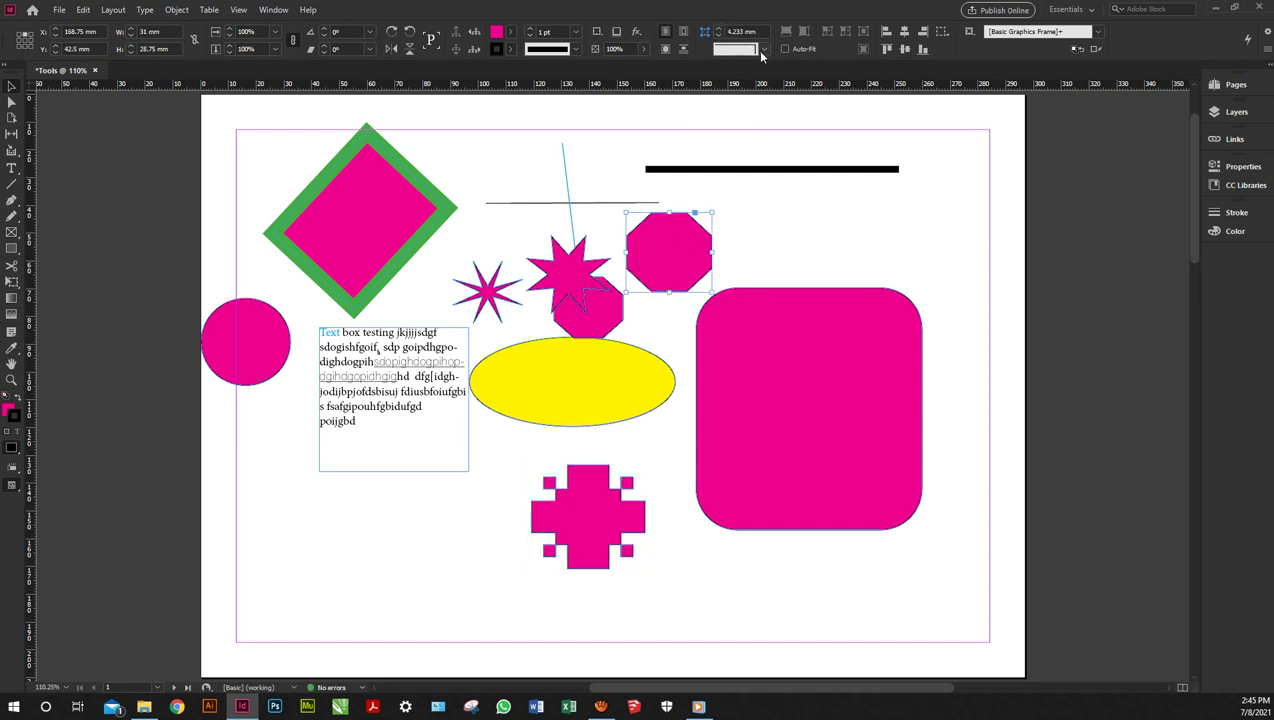
left_click(762, 50)
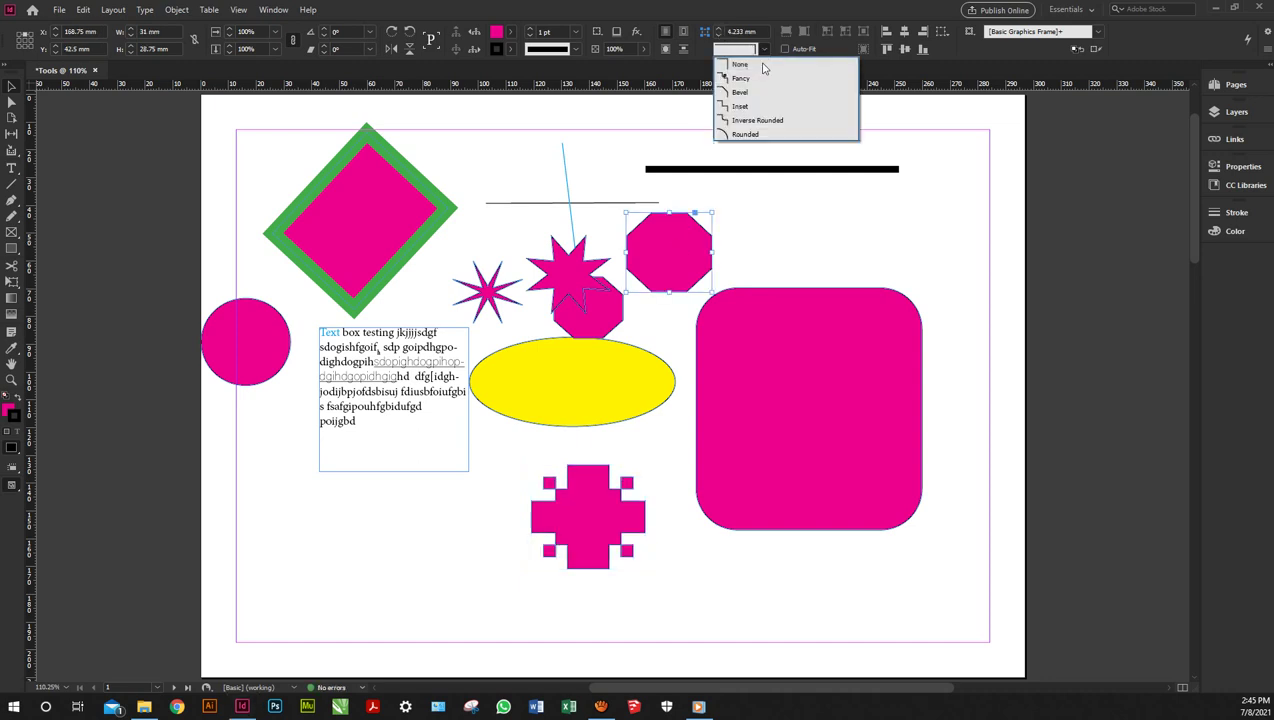
left_click(746, 120)
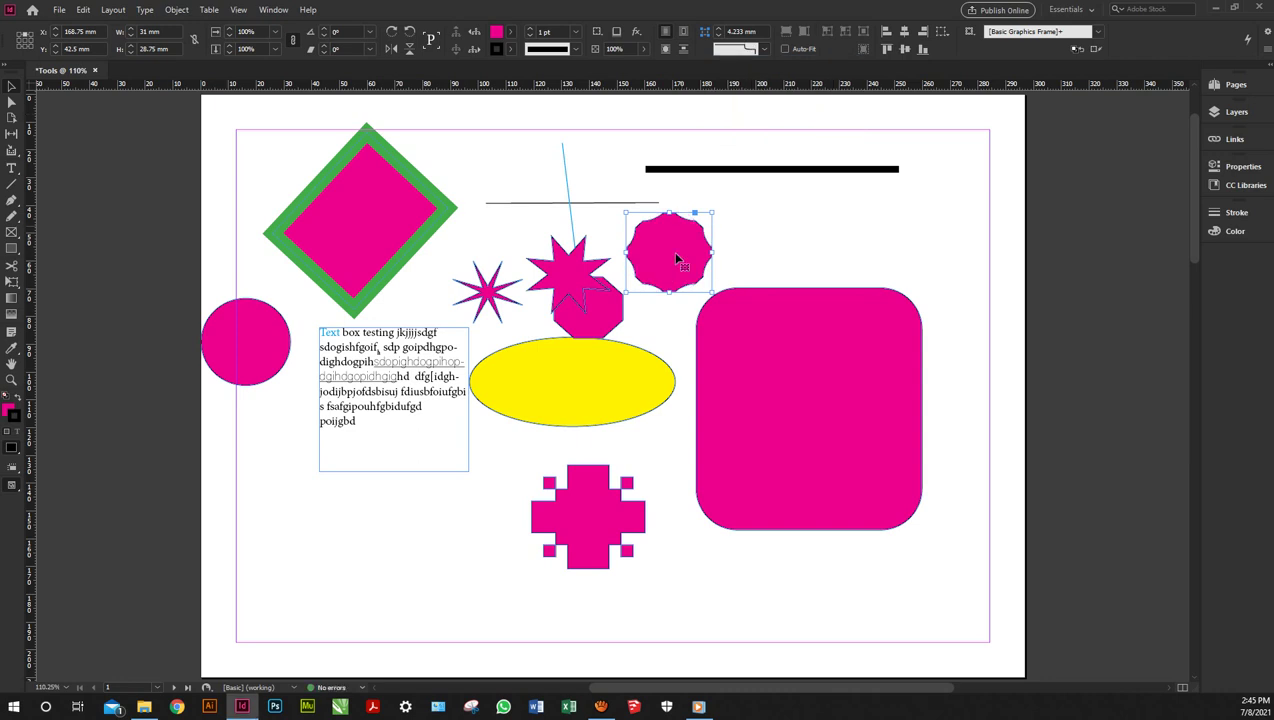
- Apply Inset corners to the wide eight-pointed star and move it between the thick black line and the large rounded square
left_click(586, 265)
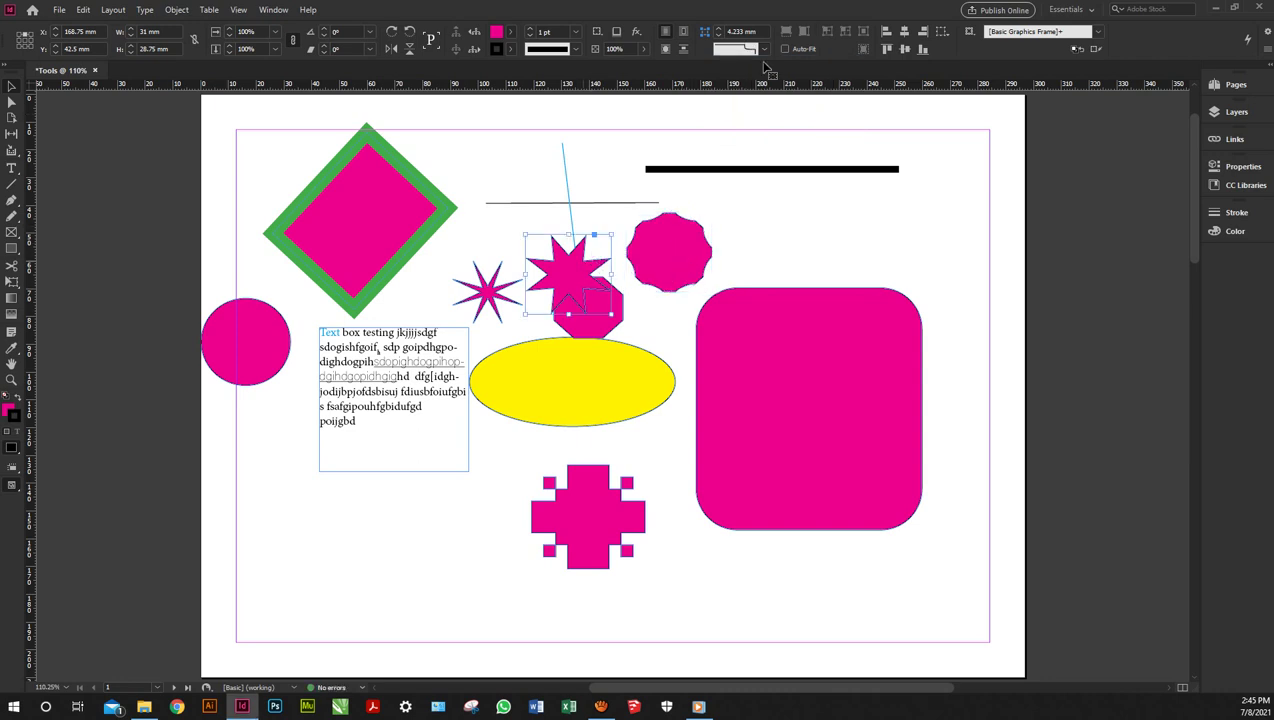
left_click(763, 50)
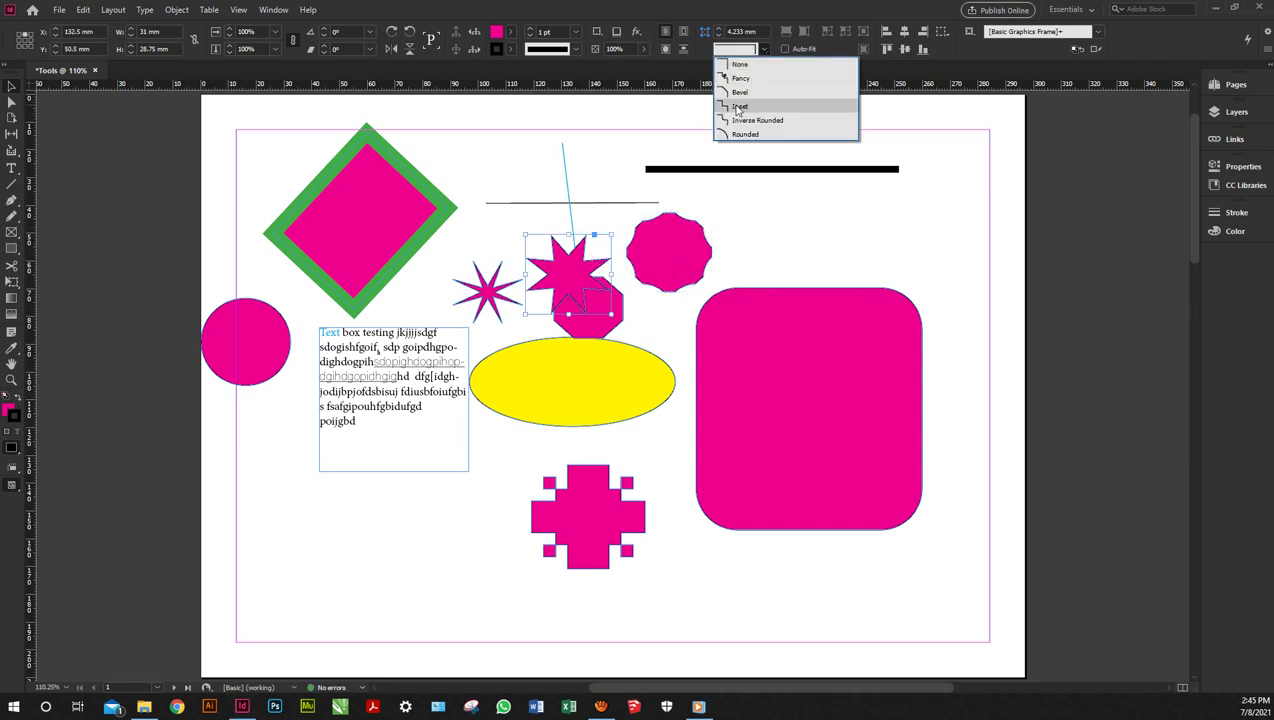
left_click(738, 107)
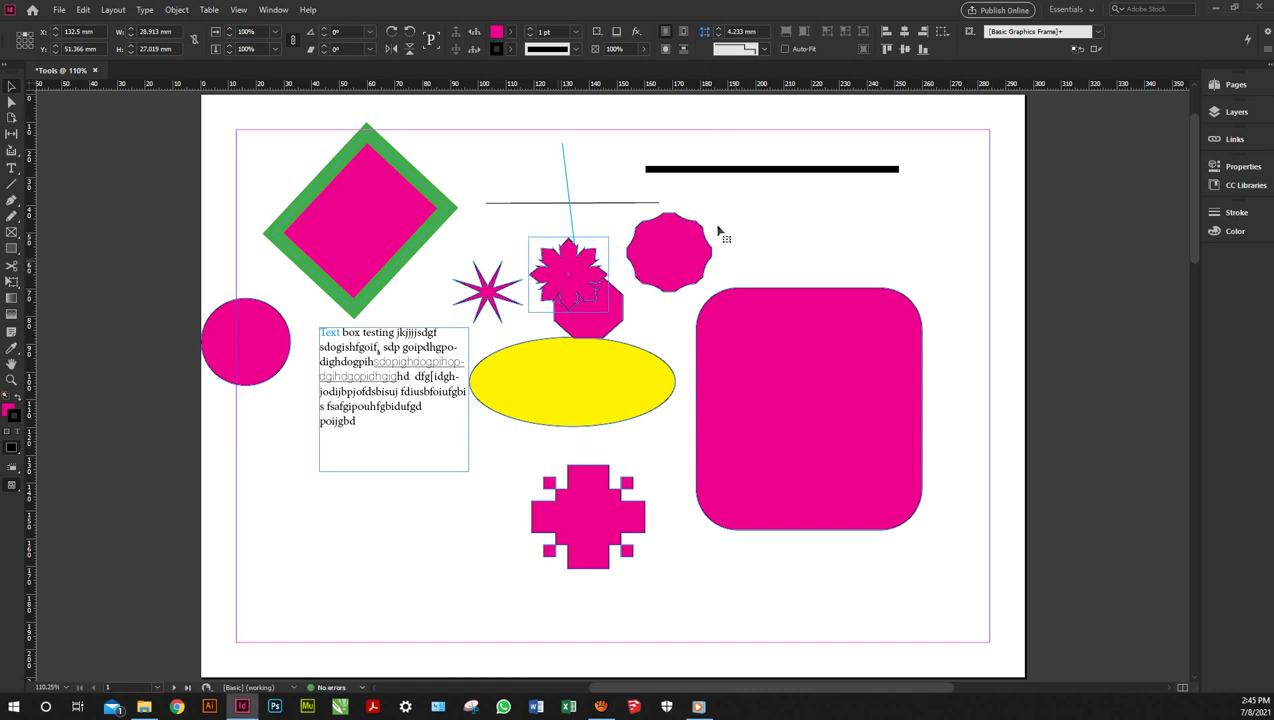
left_click_drag(717, 231, 778, 212)
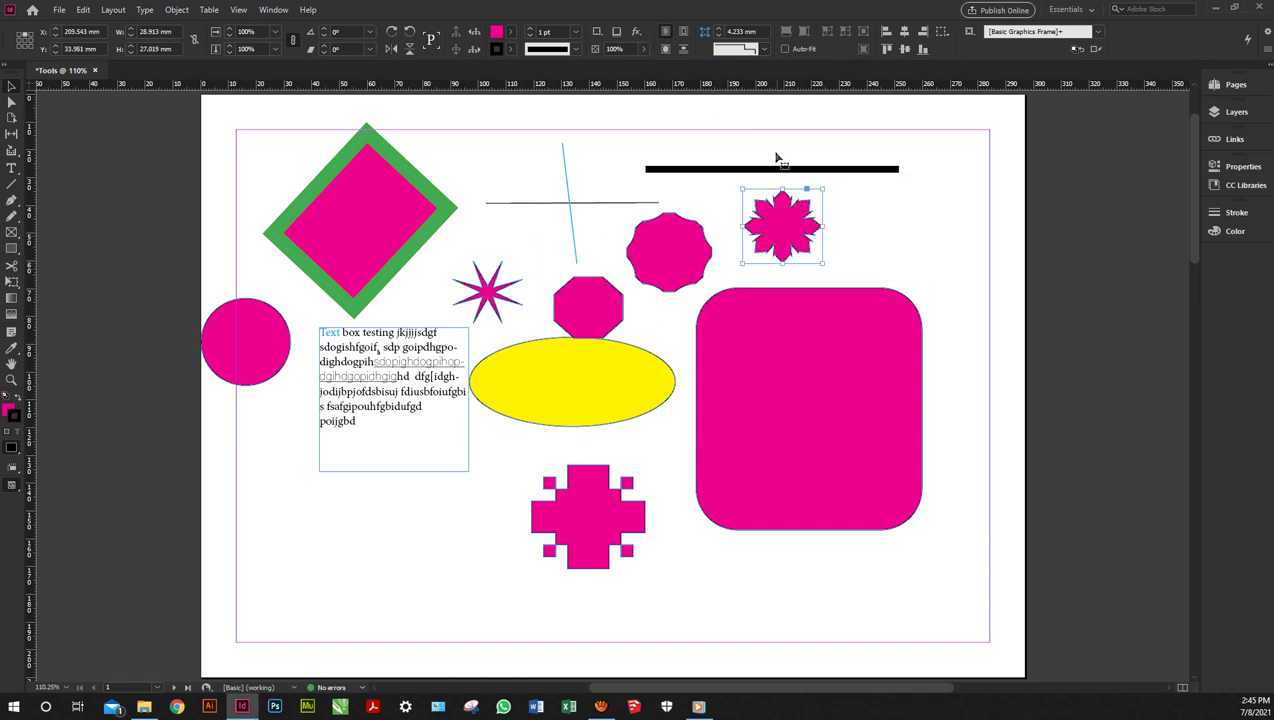
- Apply Fancy corners to the narrow eight-pointed star above the text box and inspect its corner detail up close
left_click(498, 290)
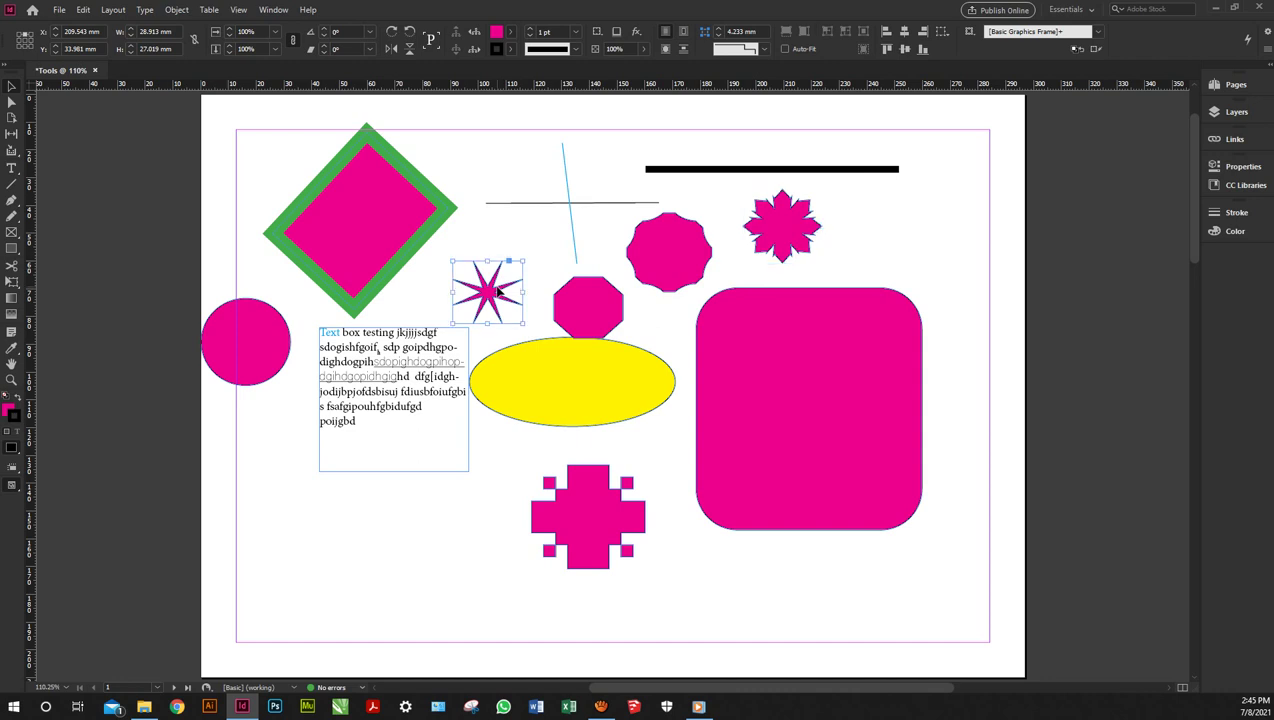
left_click(764, 49)
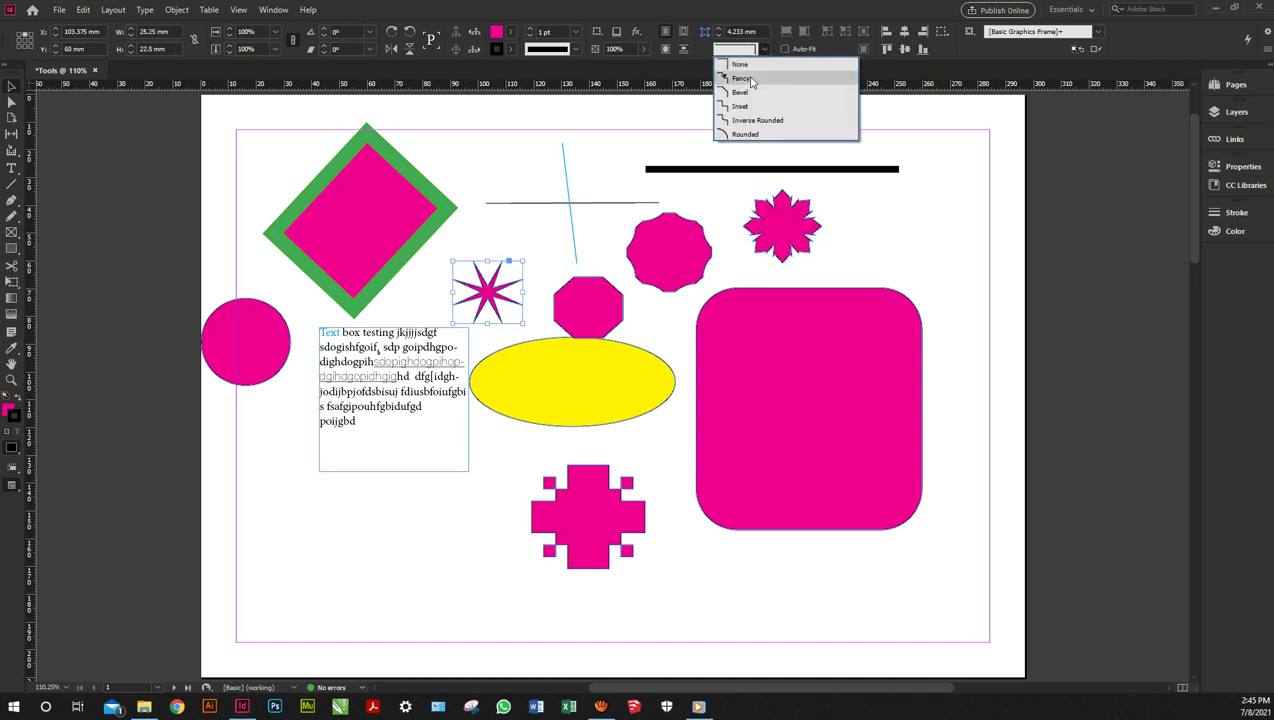
left_click(742, 78)
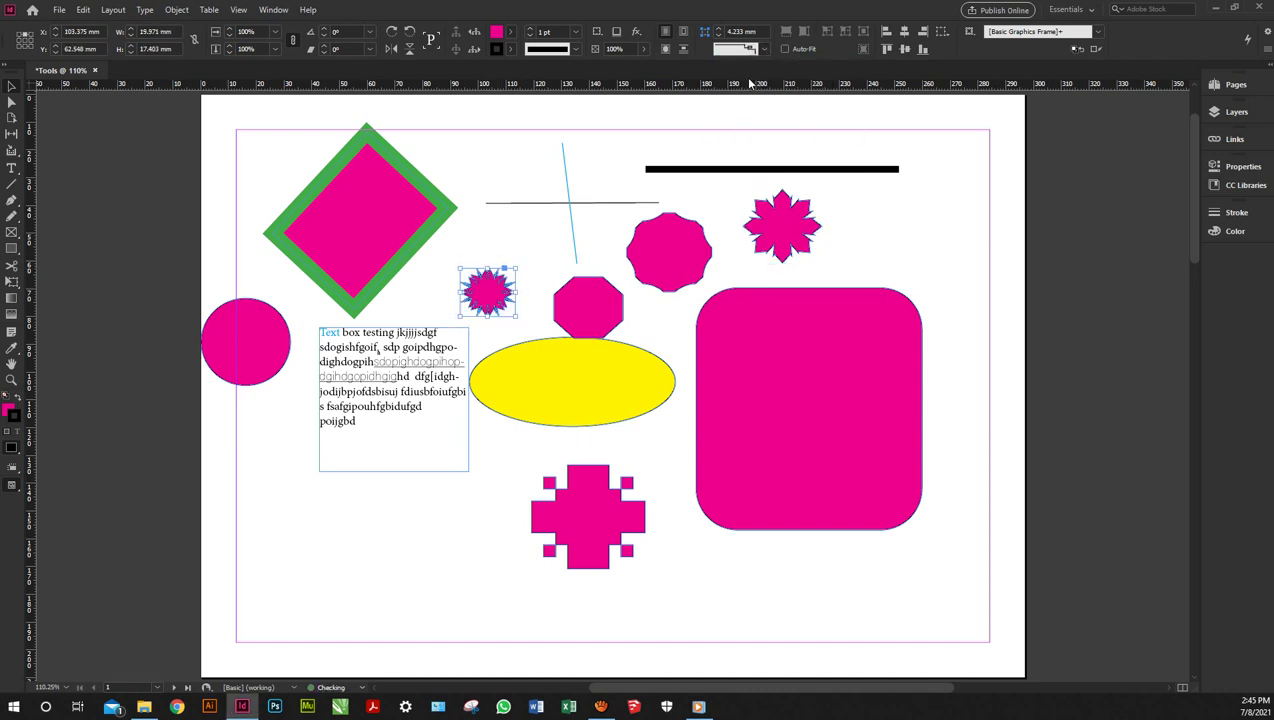
left_click(520, 260)
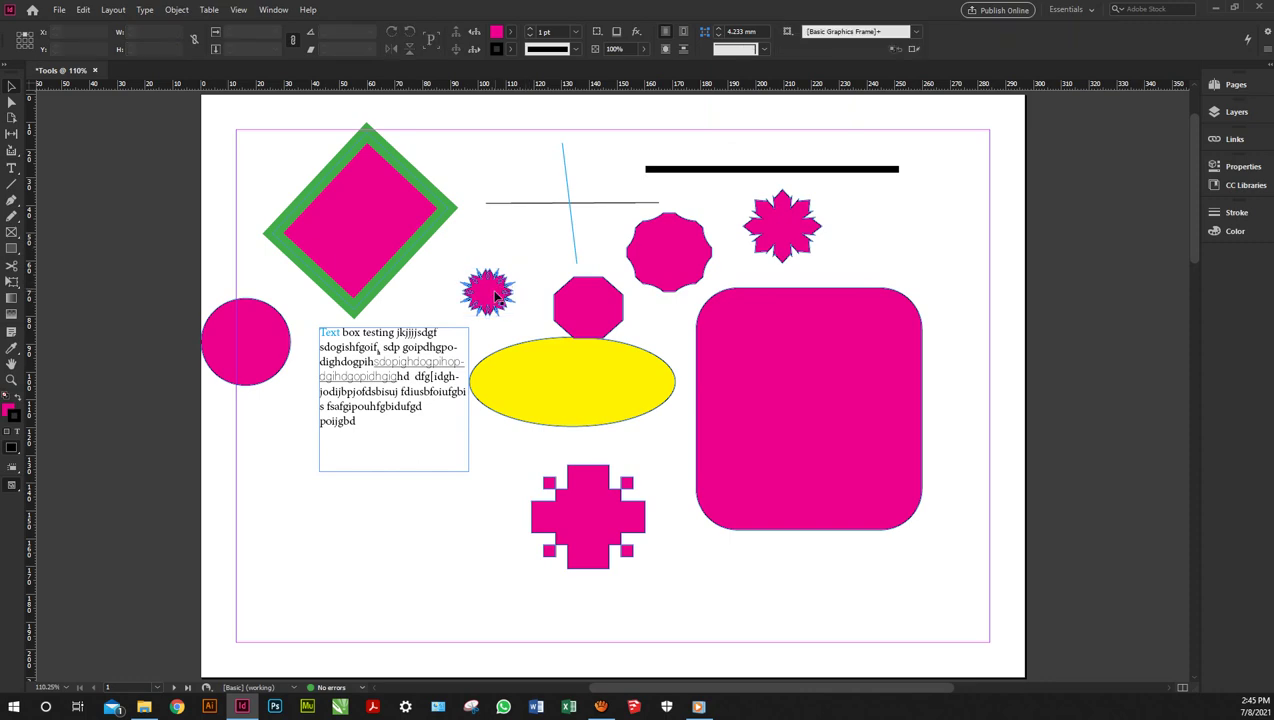
scroll(493, 297, "up", 5)
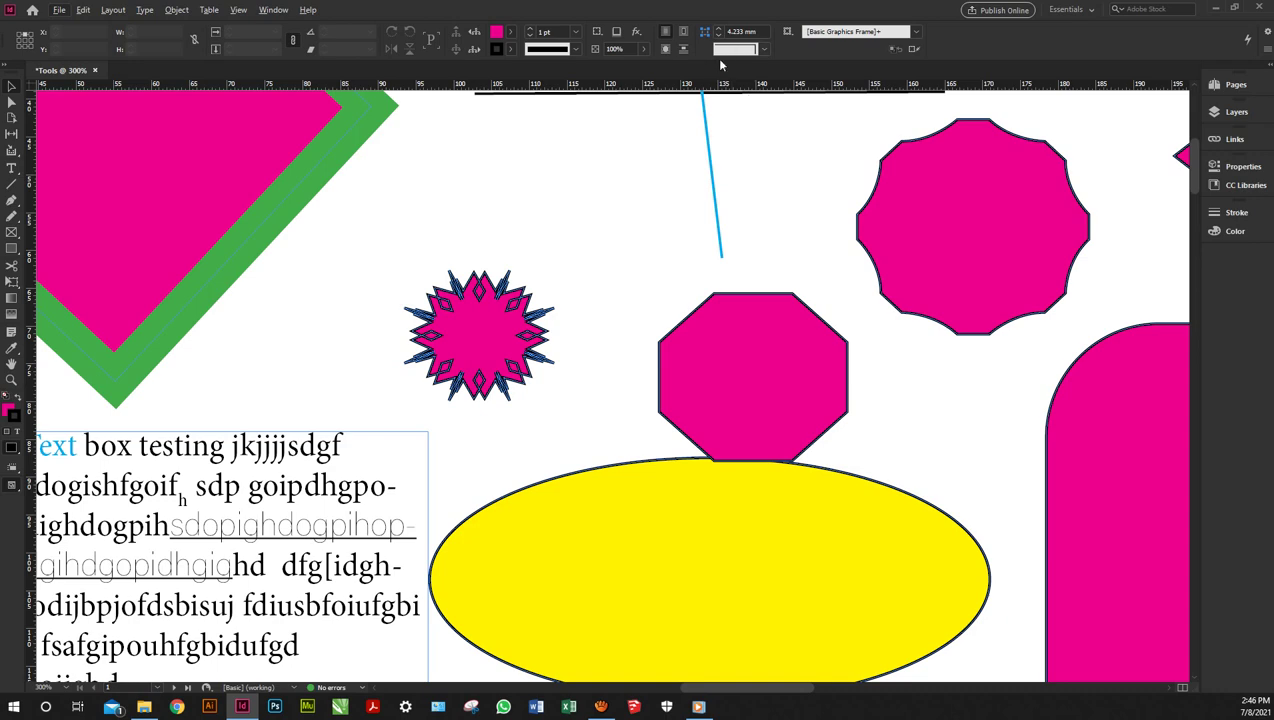
scroll(538, 262, "down", 2)
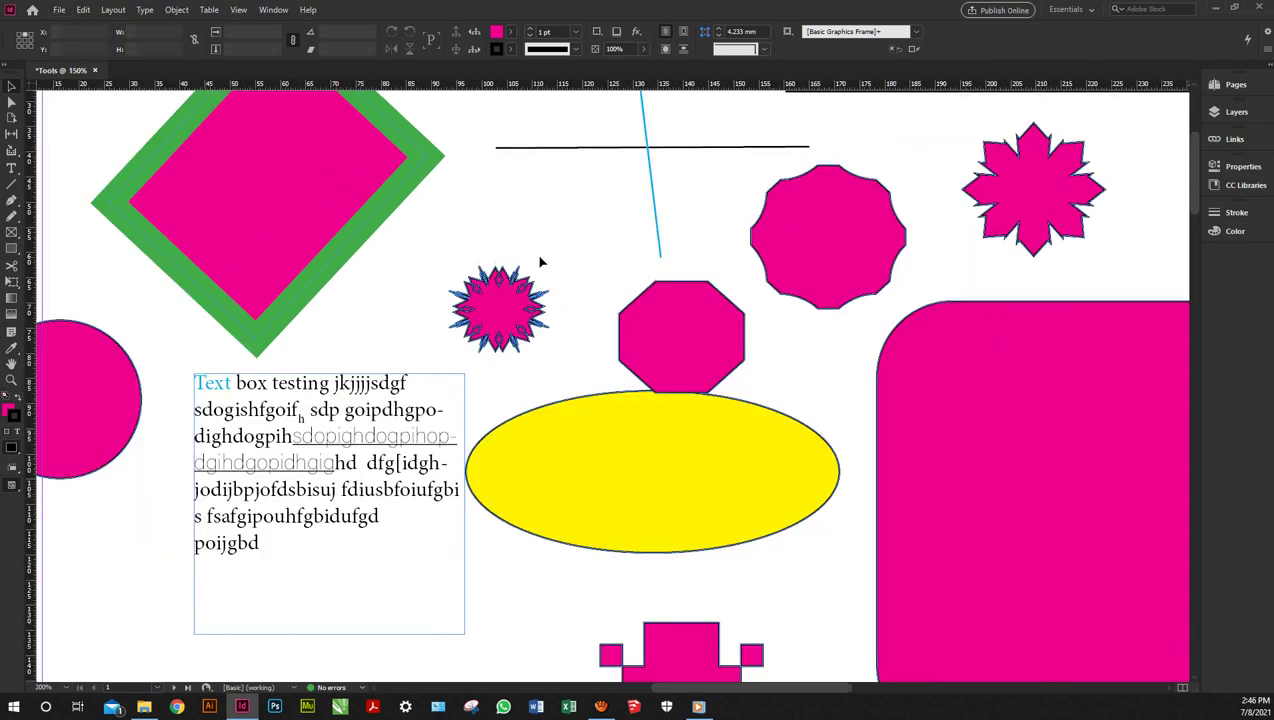
scroll(549, 239, "down", 2)
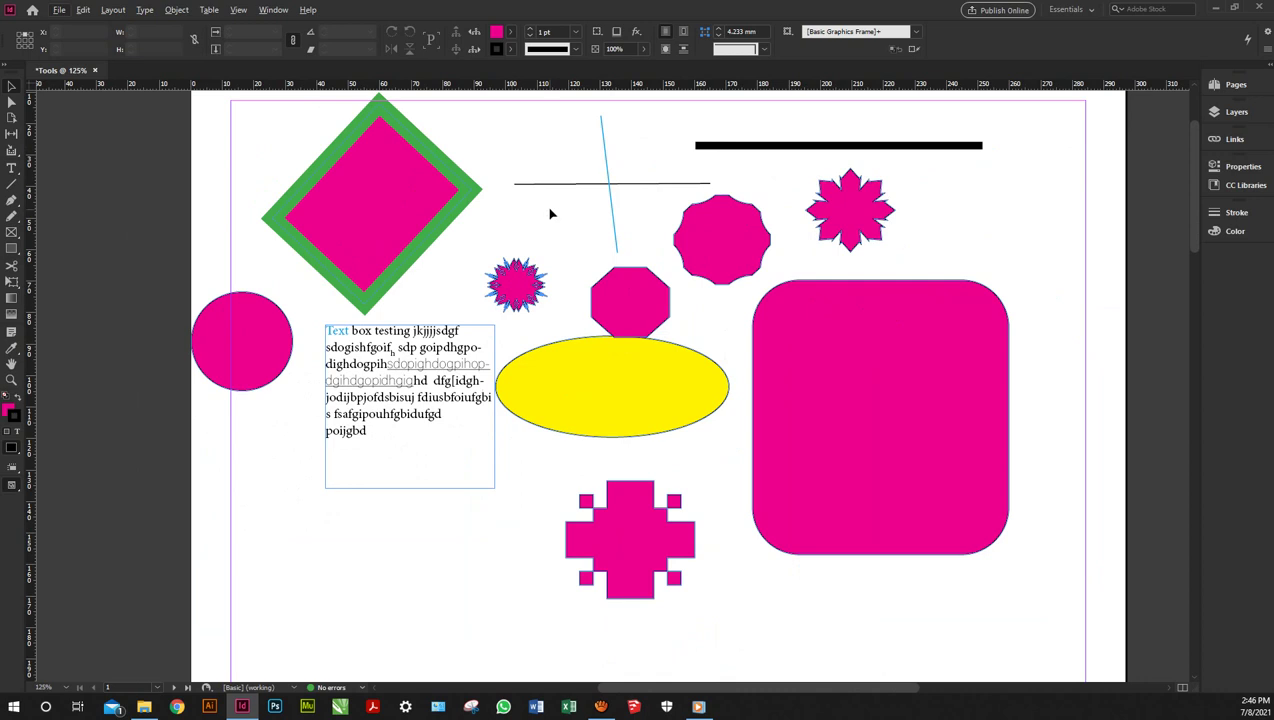
scroll(553, 209, "down", 1)
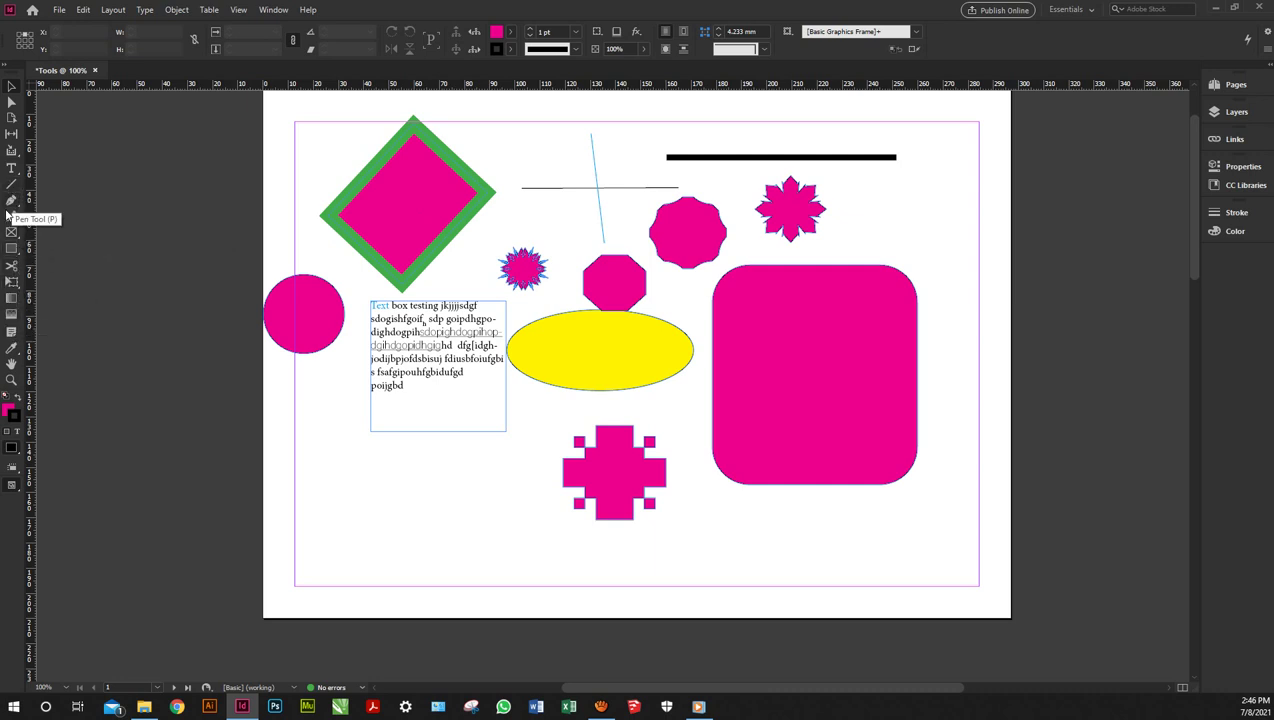
- With the Eyedropper, copy the circle's magenta fill onto the yellow ellipse, and recolour the ellipse with the cyan of the word "Text"
left_click(12, 349)
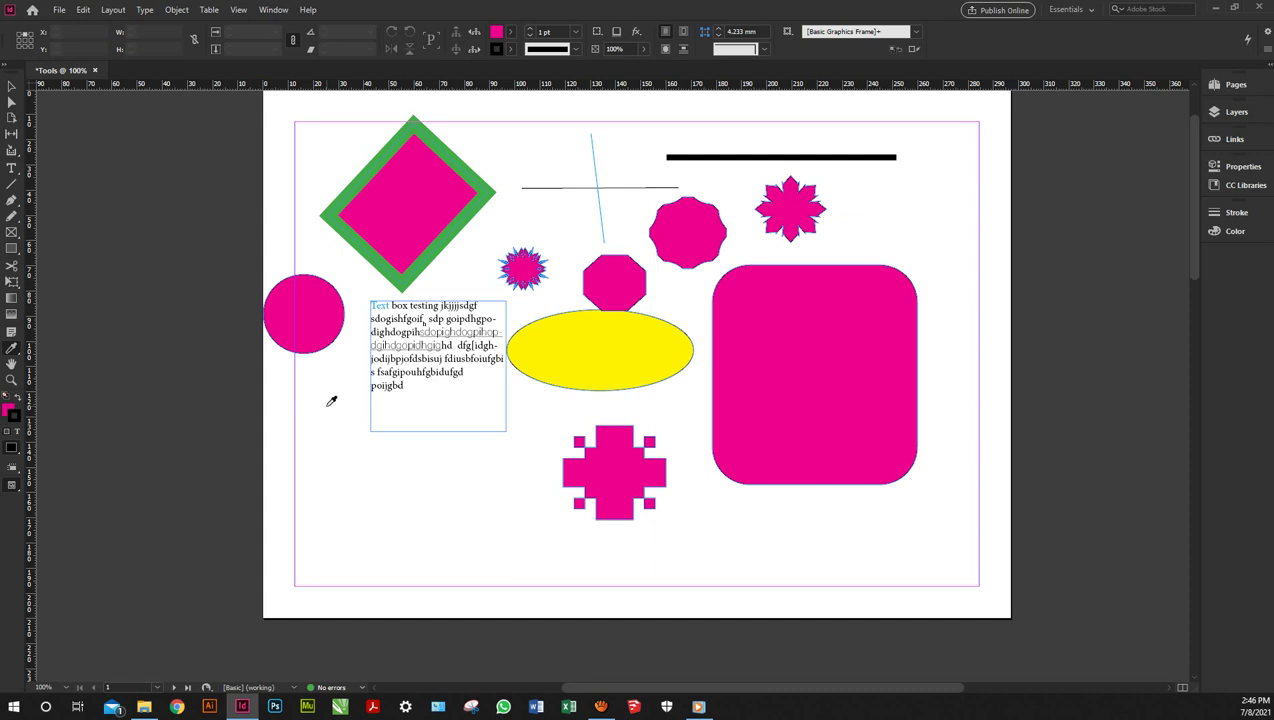
left_click(312, 317)
left_click(303, 307)
left_click(557, 324)
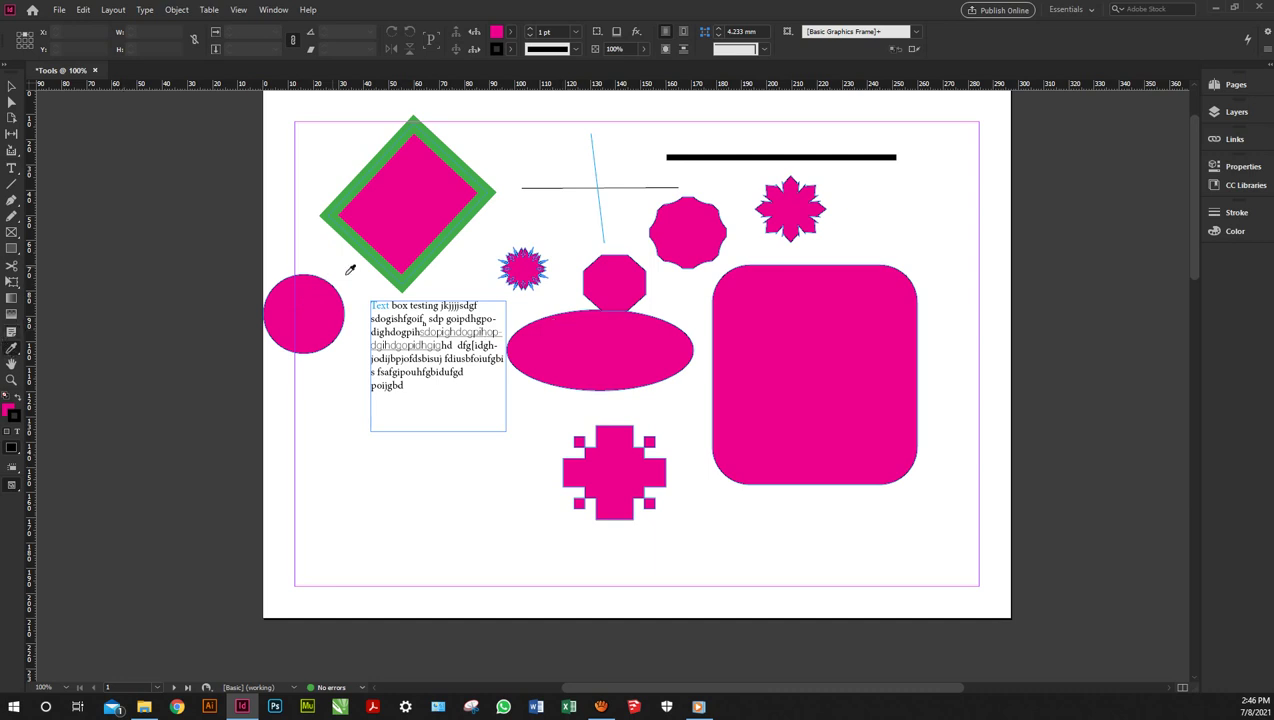
left_click(377, 304)
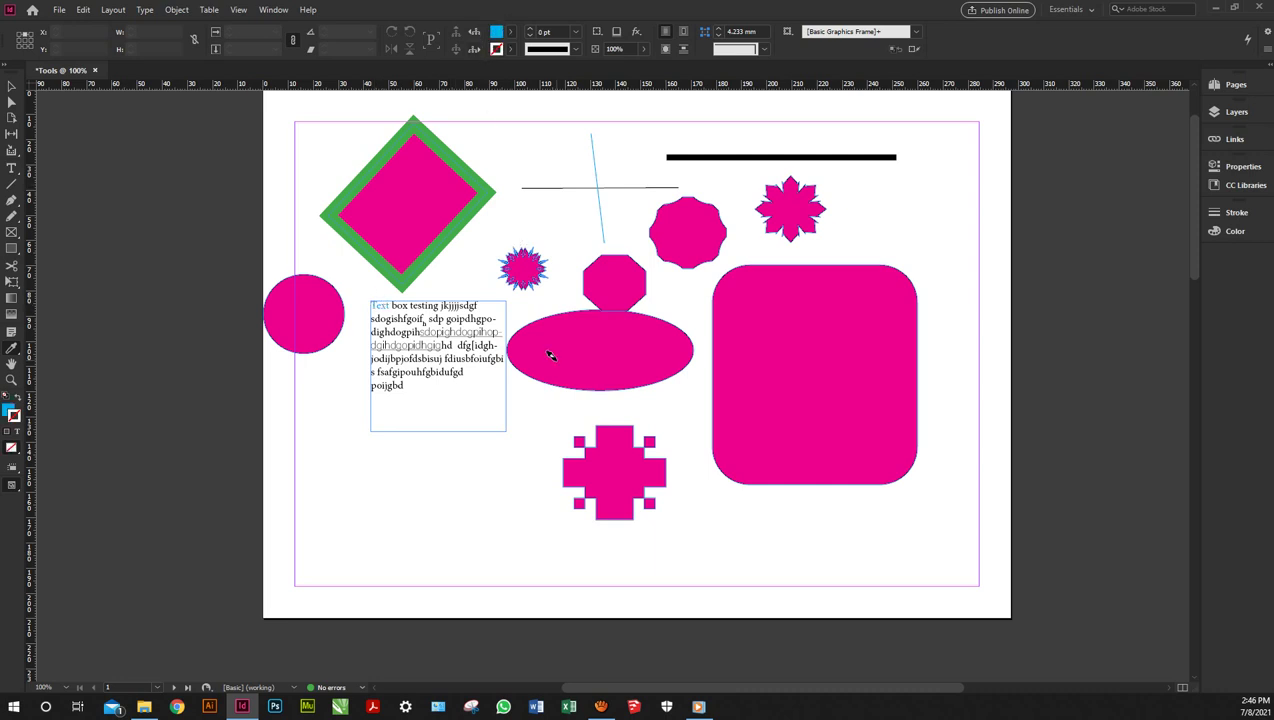
left_click(547, 352)
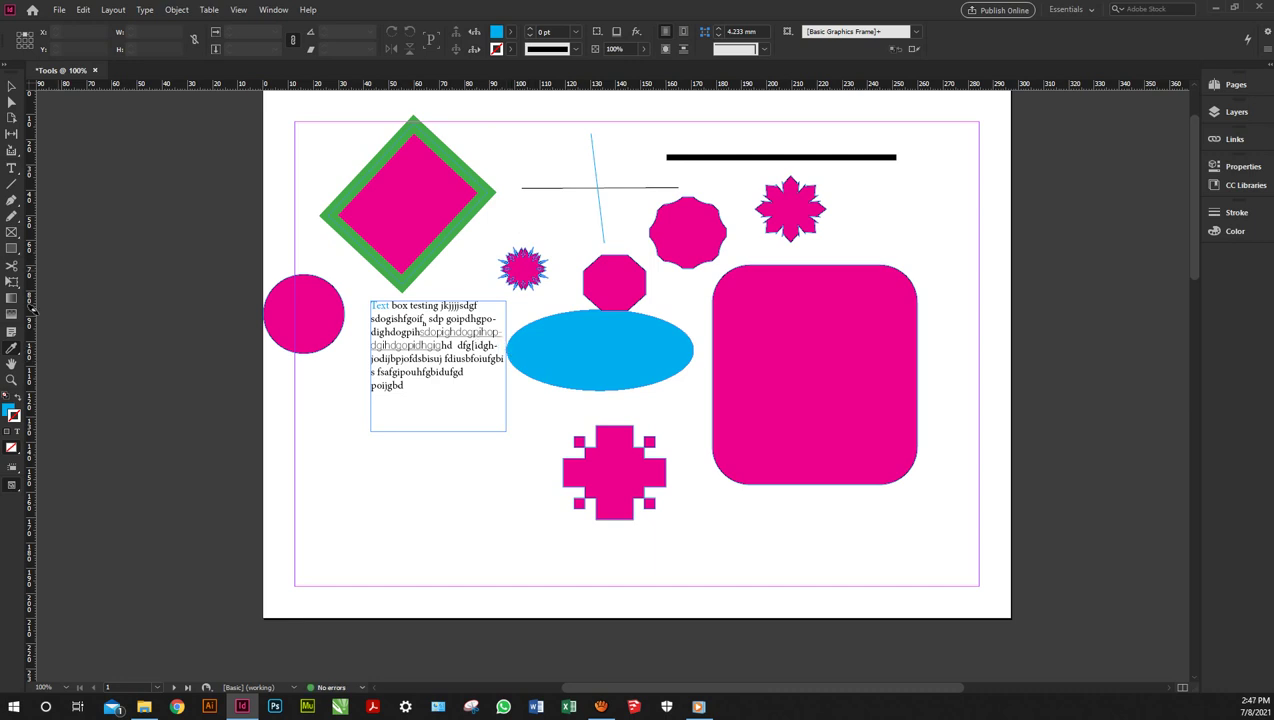
- Sample the black of the body text with the Eyedropper and apply it to both octagons and the wide eight-pointed star
left_click(426, 304)
left_click(588, 274)
left_click(662, 218)
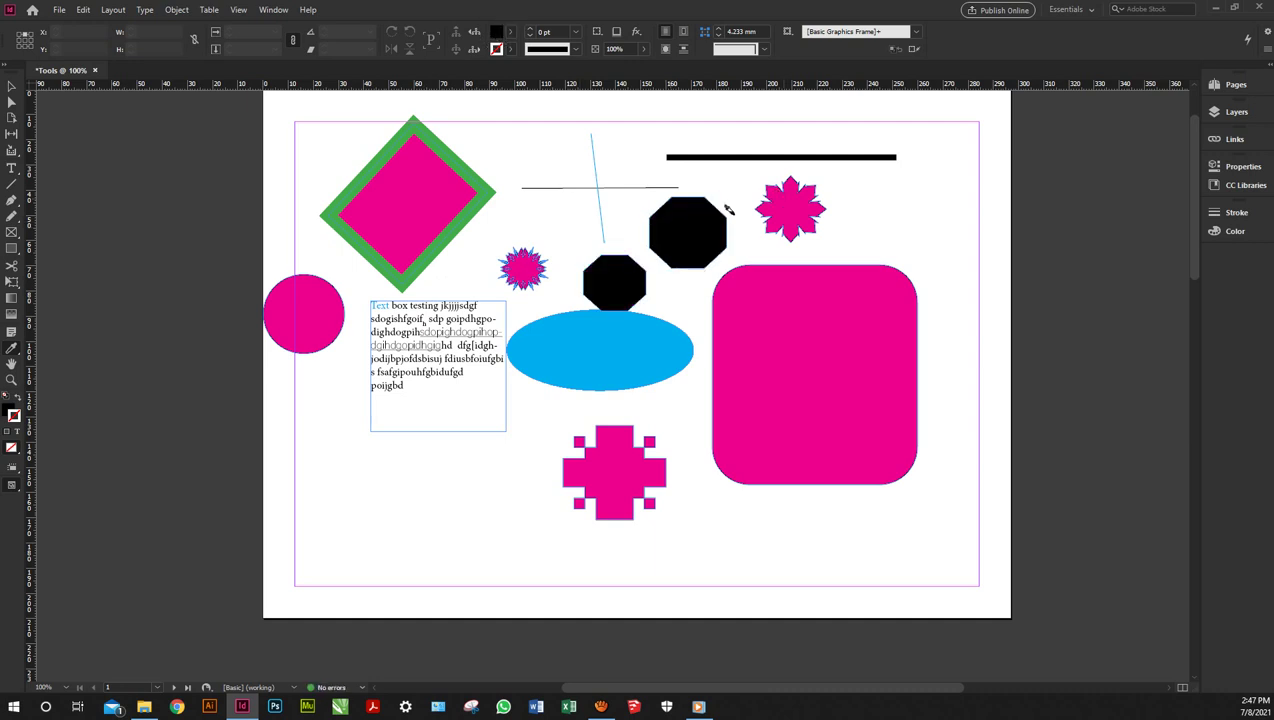
left_click(772, 200)
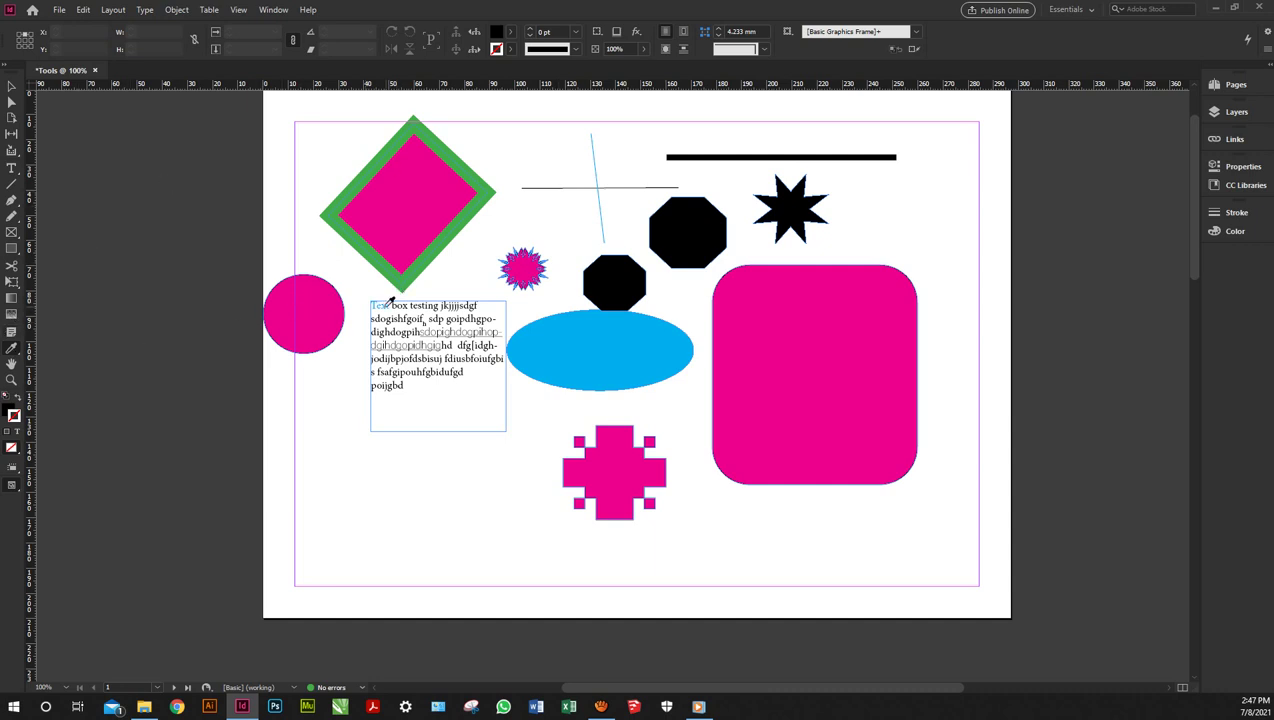
- Resample the cyan of the word "Text" with the Eyedropper and apply it to the smaller octagon and the large rounded square
left_click(386, 302, "alt")
left_click(598, 277)
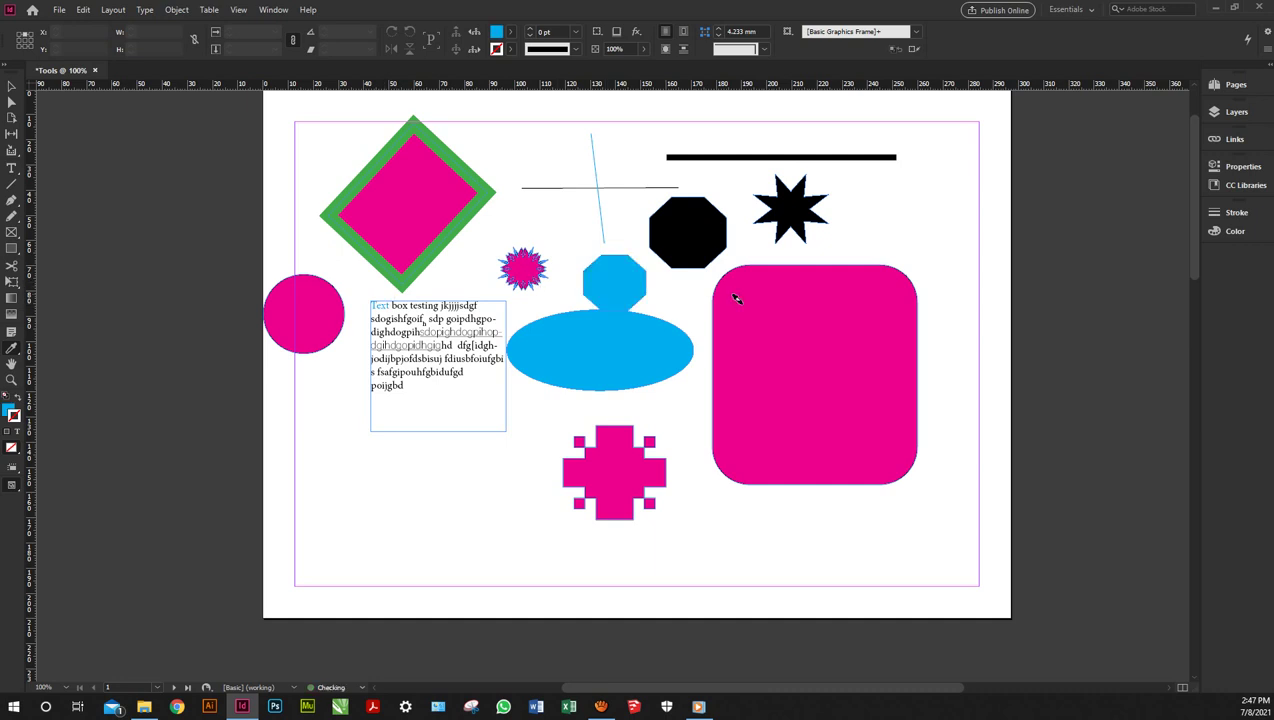
left_click(735, 300)
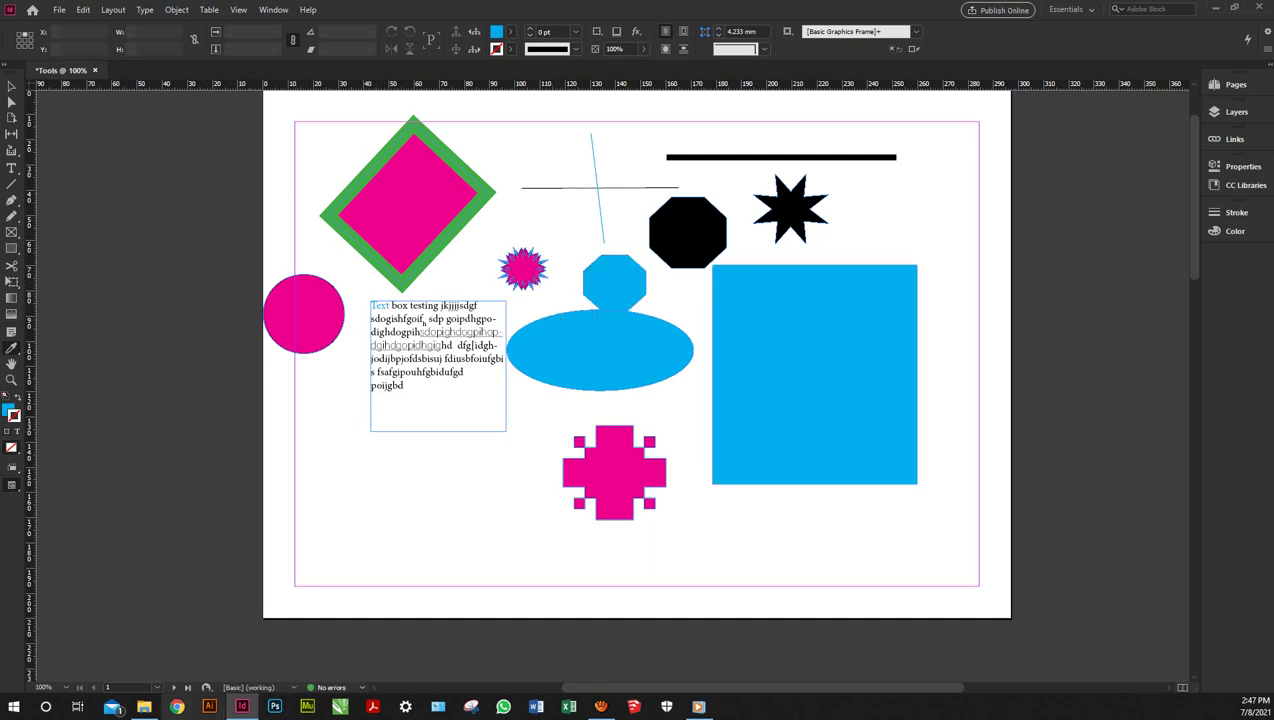
- Place the image IMG_0008 from the 10 - 11 - Smartguds folder below the text box, about 62 mm wide and 47 mm high
left_click(144, 707)
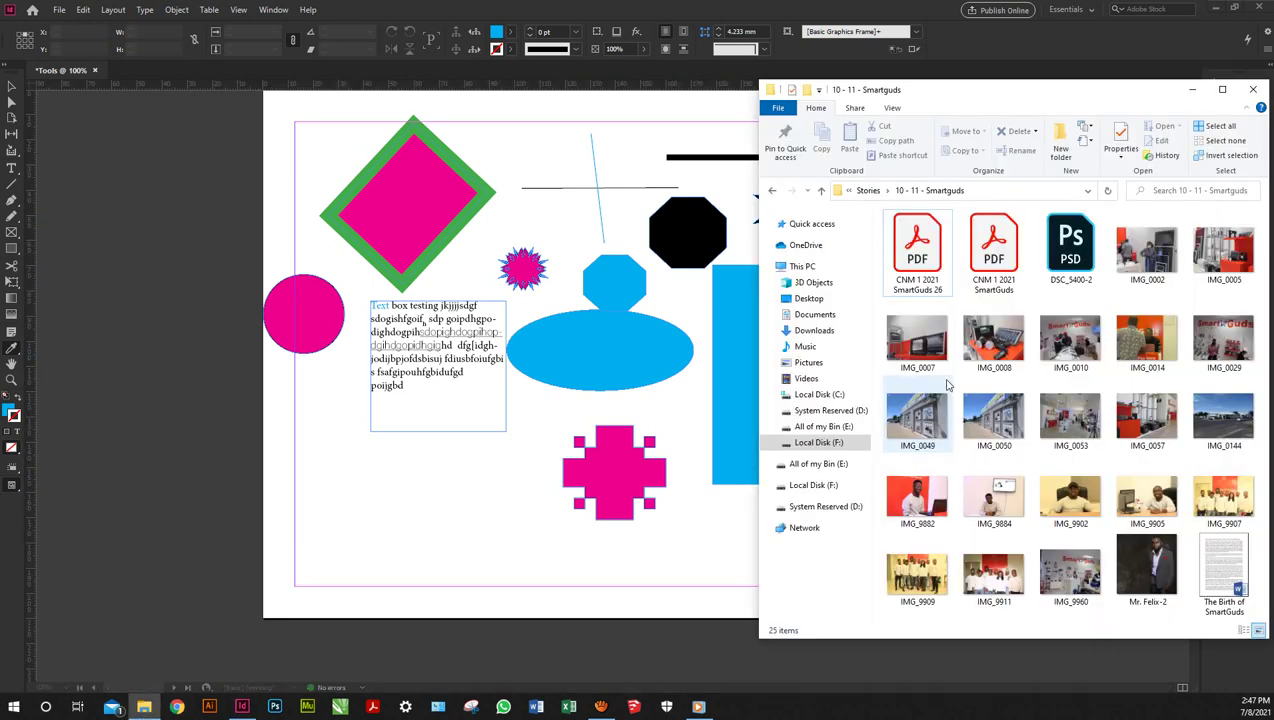
left_click(994, 341)
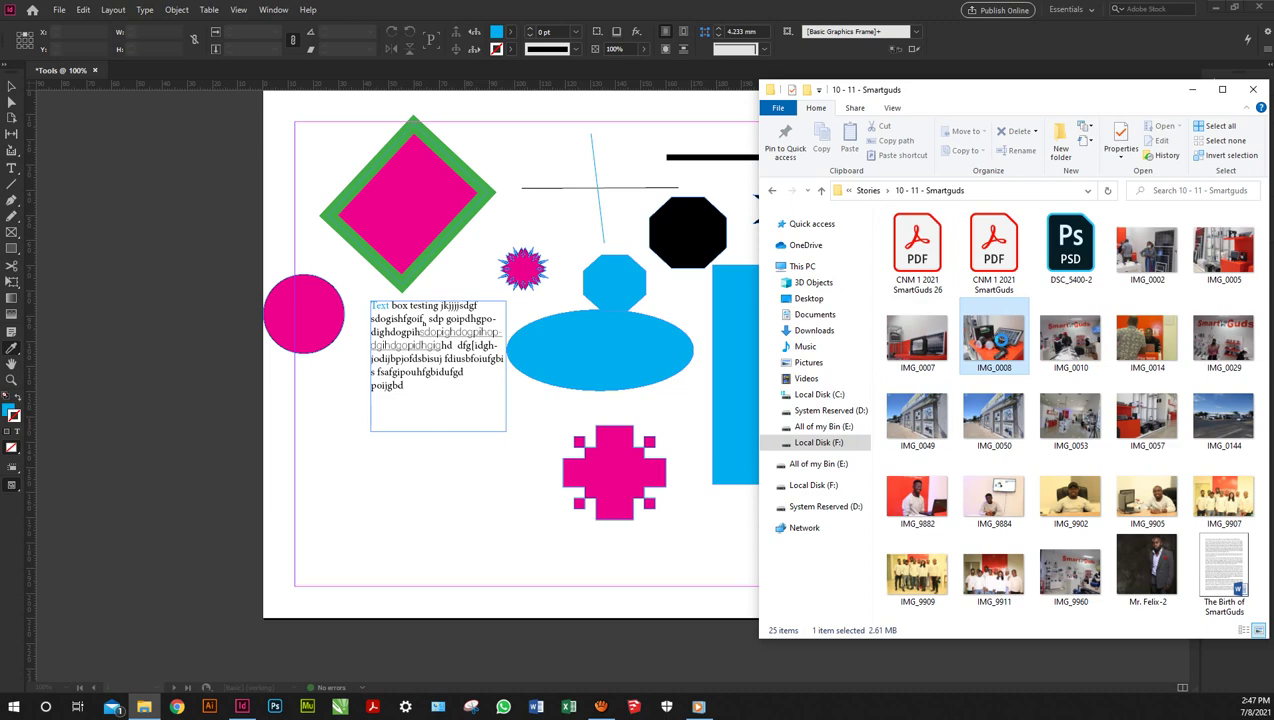
left_click_drag(994, 341, 489, 506)
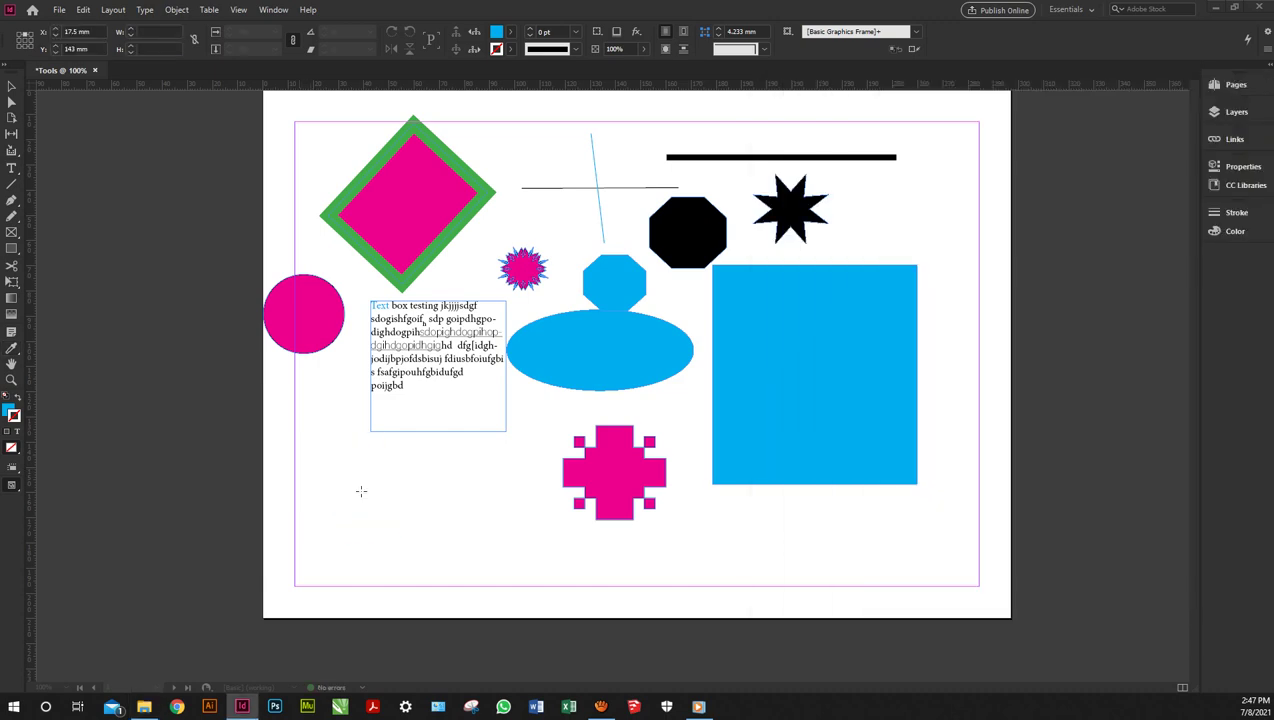
left_click_drag(298, 441, 456, 559)
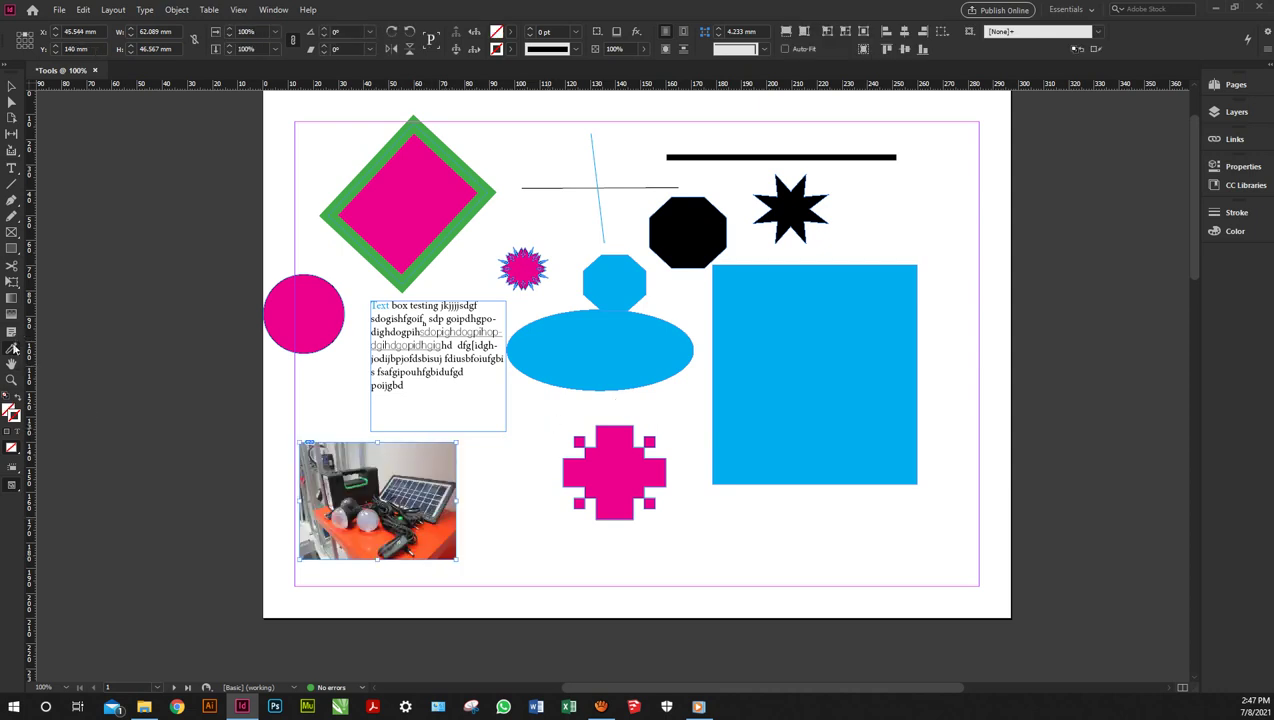
- Try to recolour the cross shape and the large square with the orange sampled from the placed photo using the Eyedropper
left_click(439, 530)
left_click(642, 430)
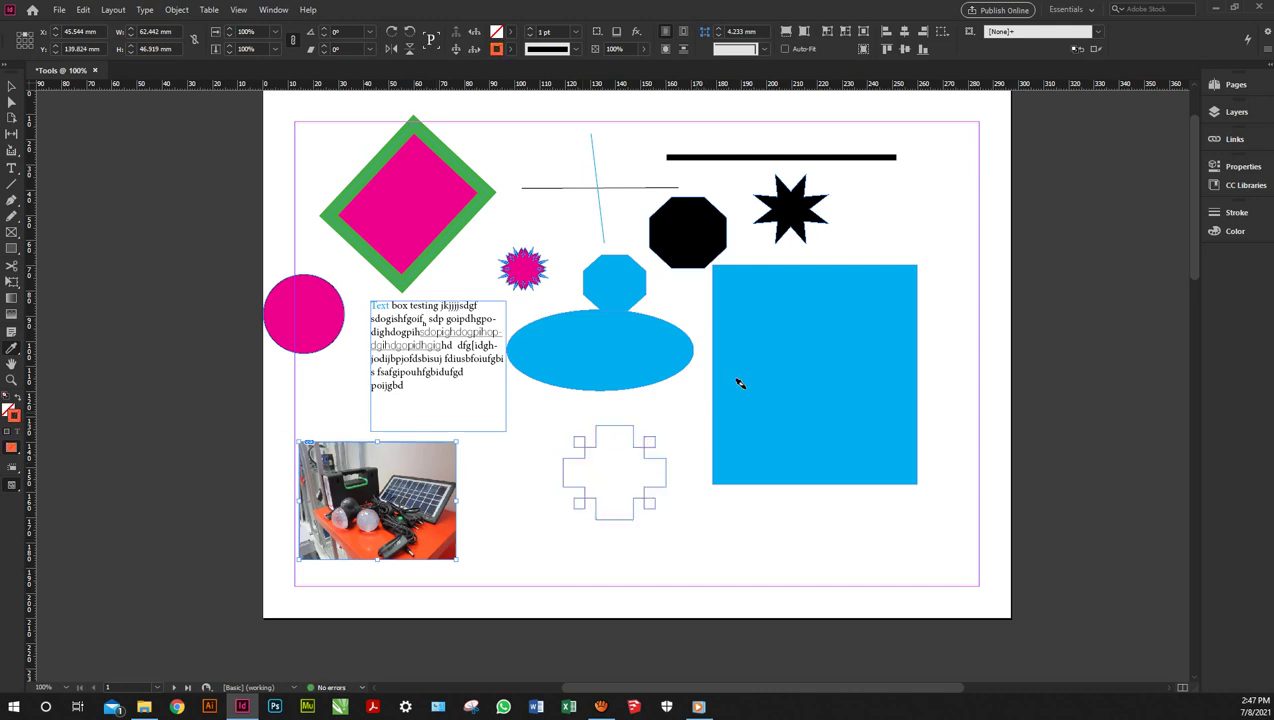
left_click(742, 382)
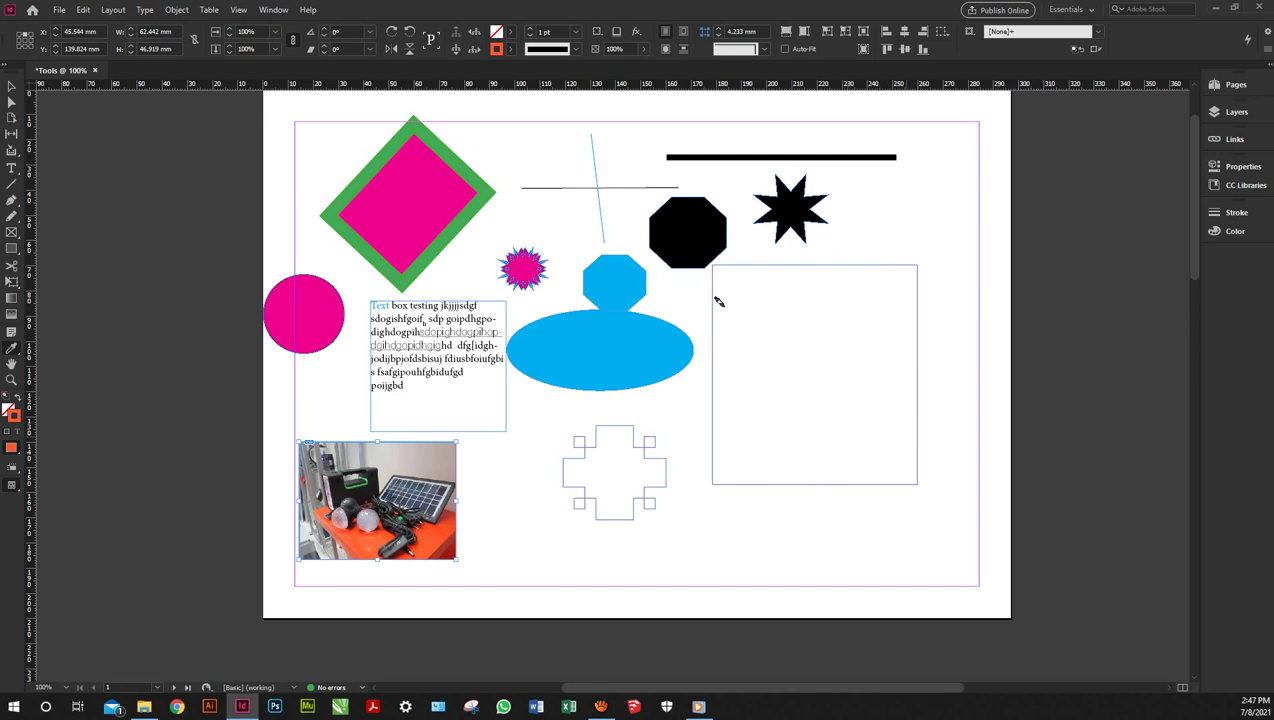
left_click(513, 36)
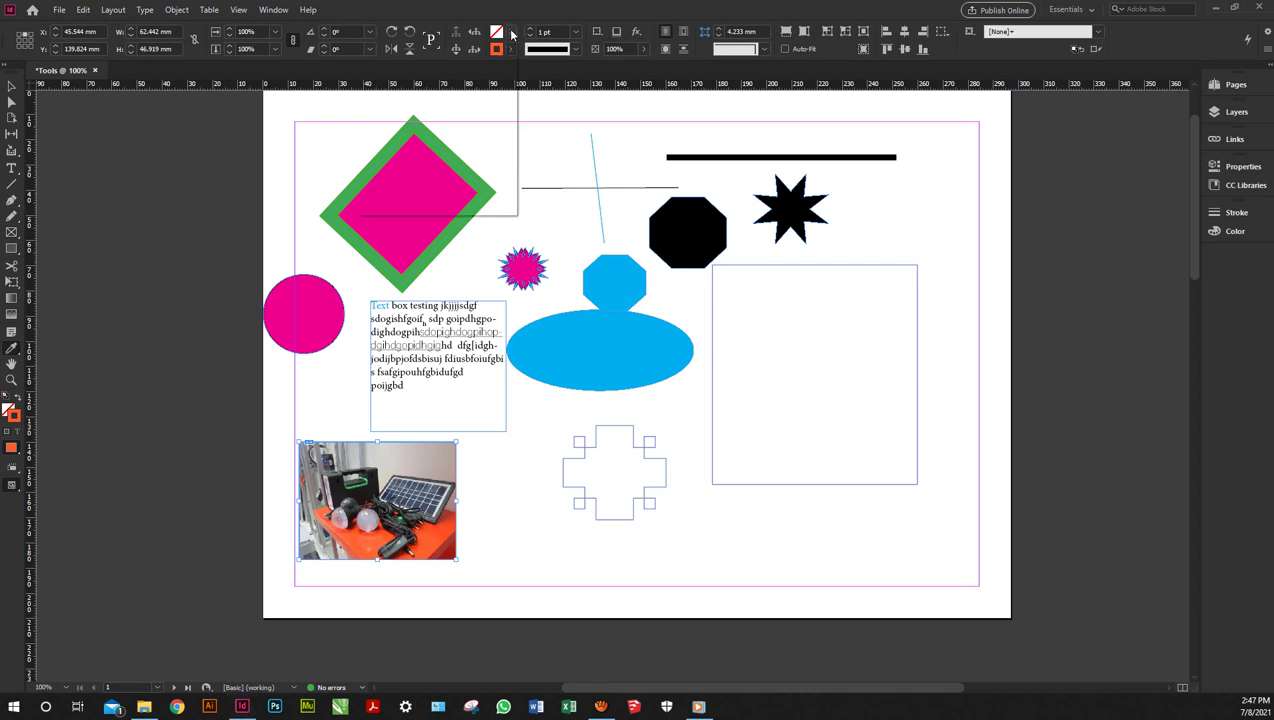
left_click(12, 87)
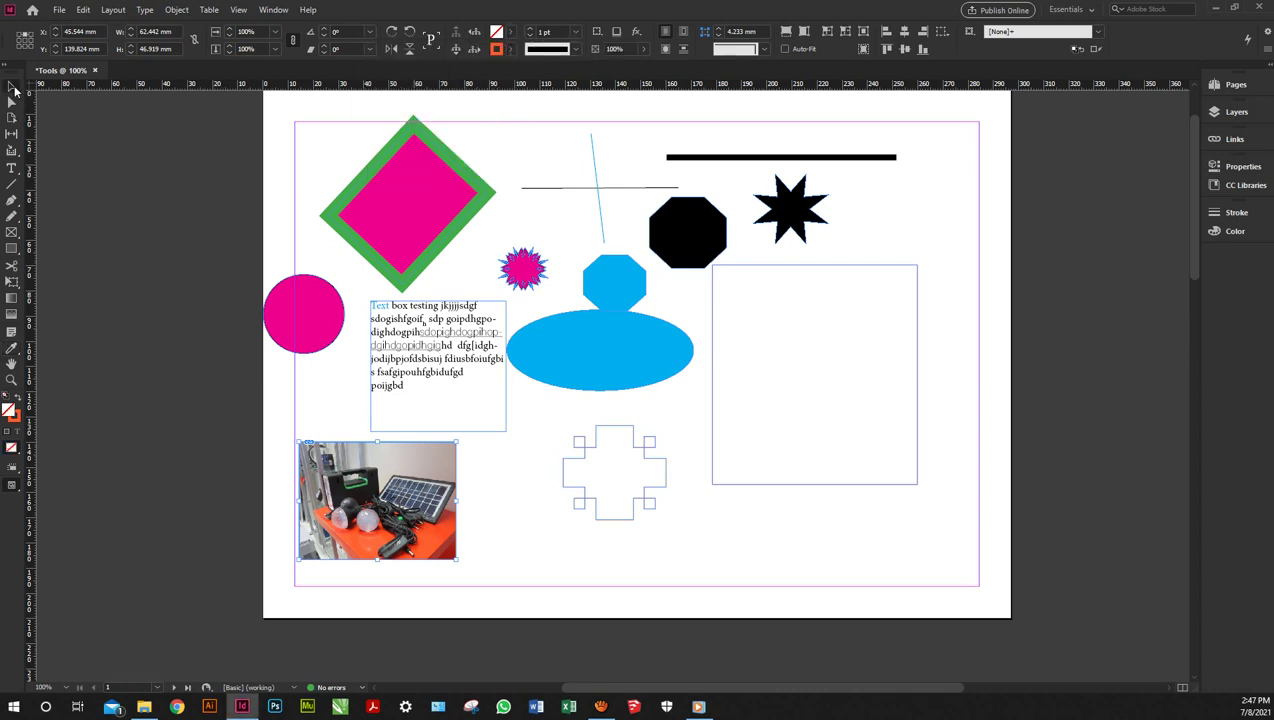
- Fill the cross shape with orange sampled from the photo, and apply it to the large square and the wide eight-pointed star
left_click(645, 456)
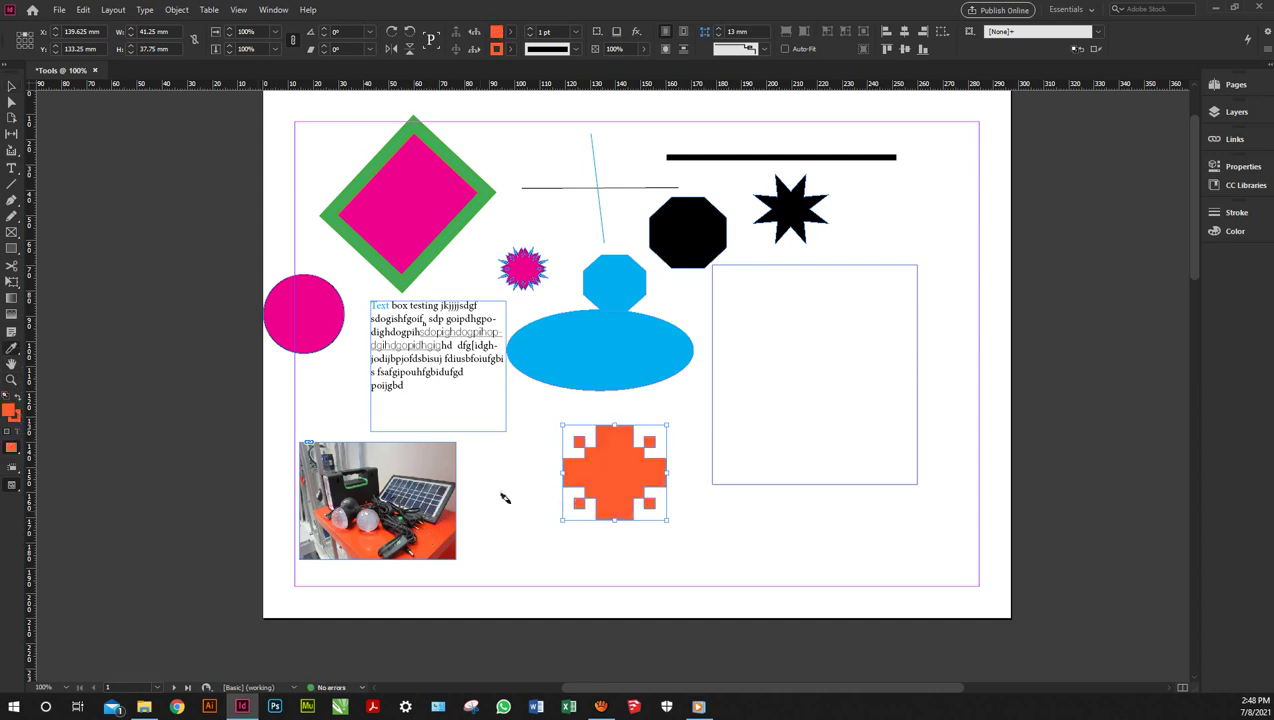
left_click(722, 300)
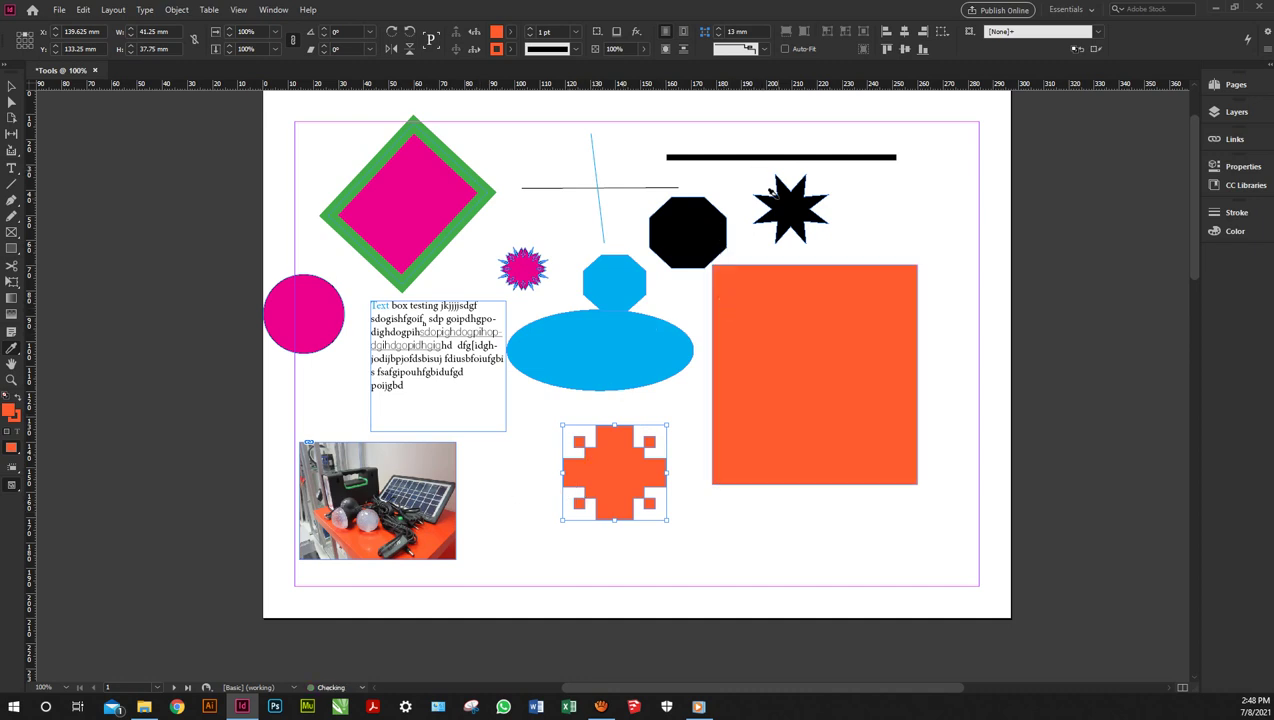
left_click(765, 198)
- Sample green from the lamp in the photo for the cross shape and apply it to both octagons
left_click(371, 474)
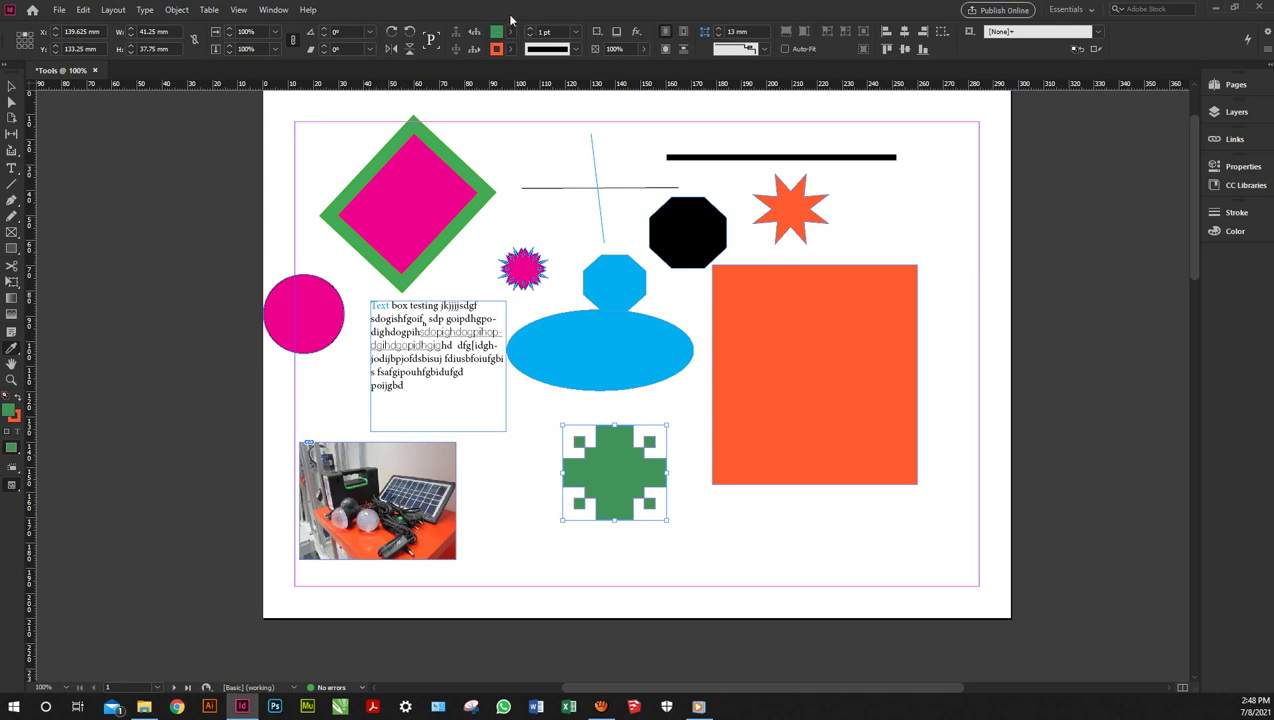
left_click(616, 280)
left_click(657, 228)
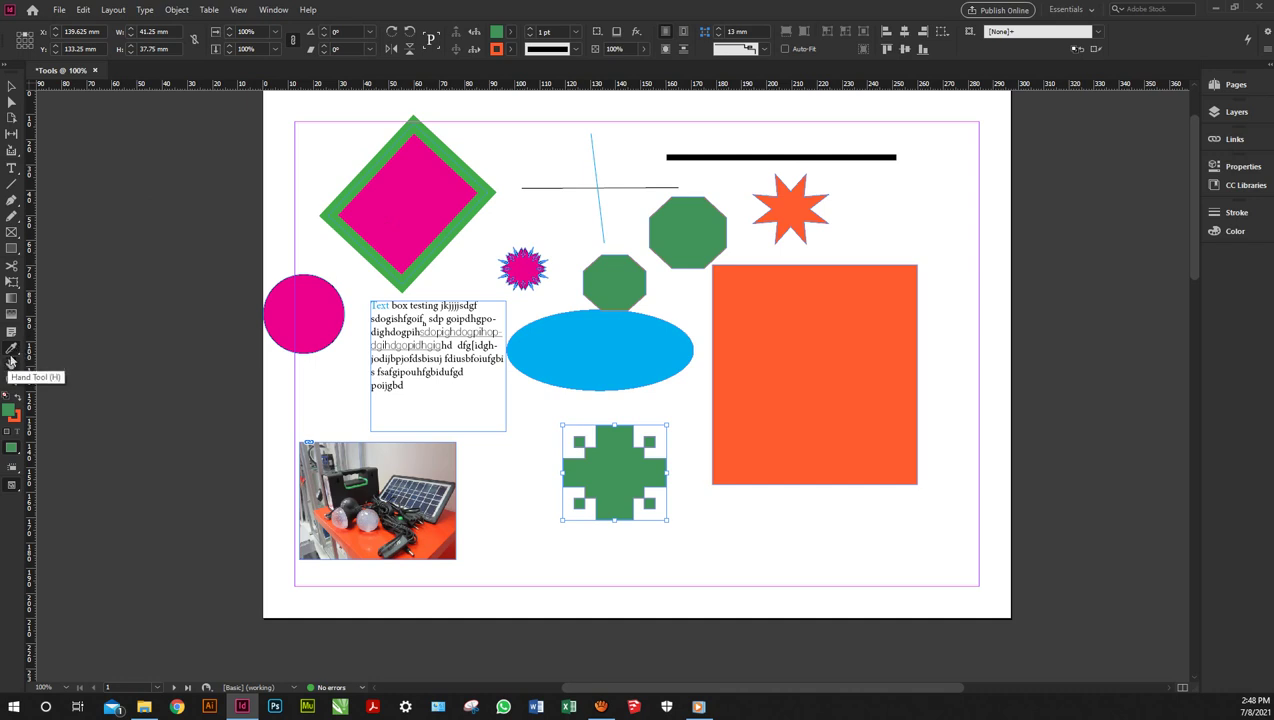
- Extract the photo's colours with the Color Theme tool, choose the Bright theme, add it to the swatches and return to the Eyedropper
right_click(13, 350)
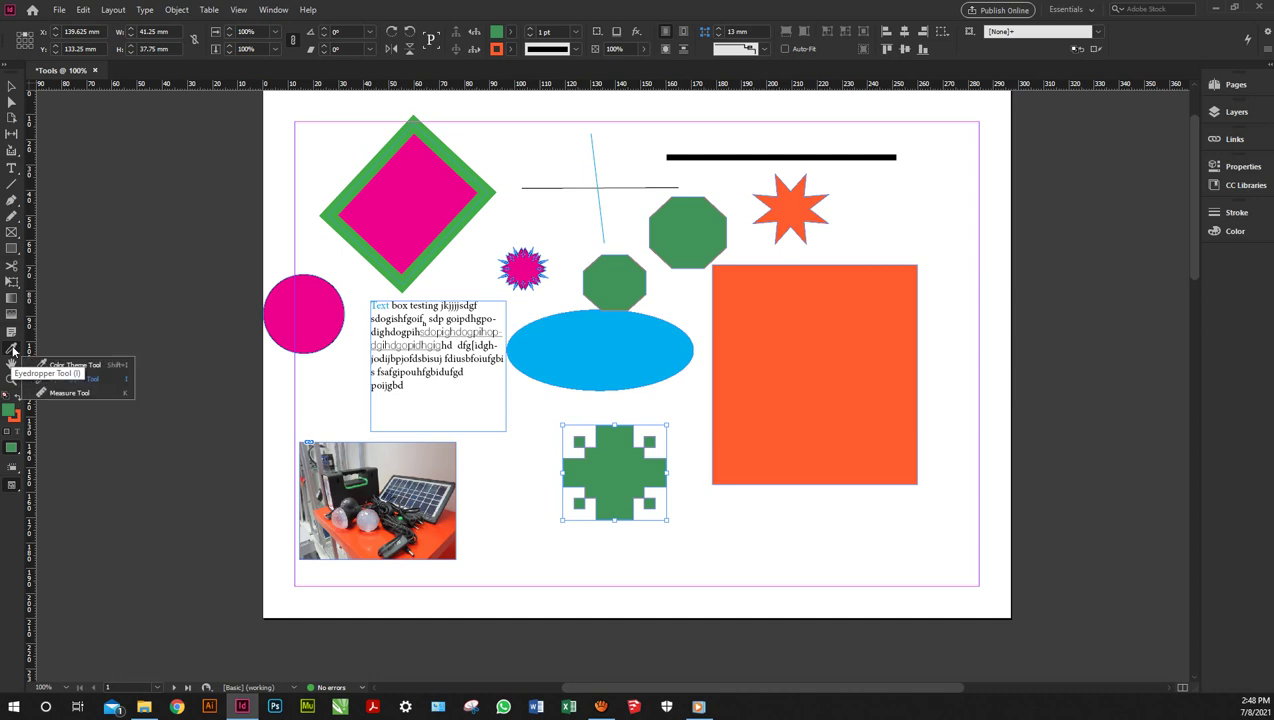
left_click(56, 365)
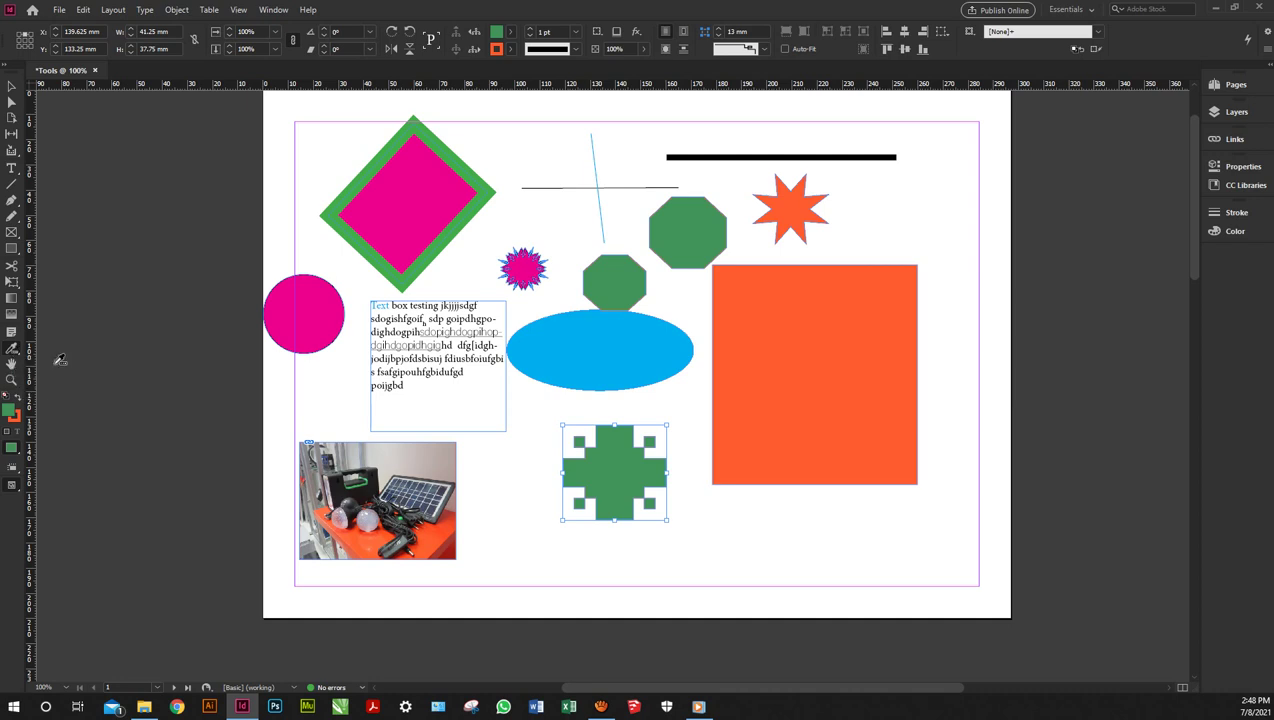
left_click(416, 511)
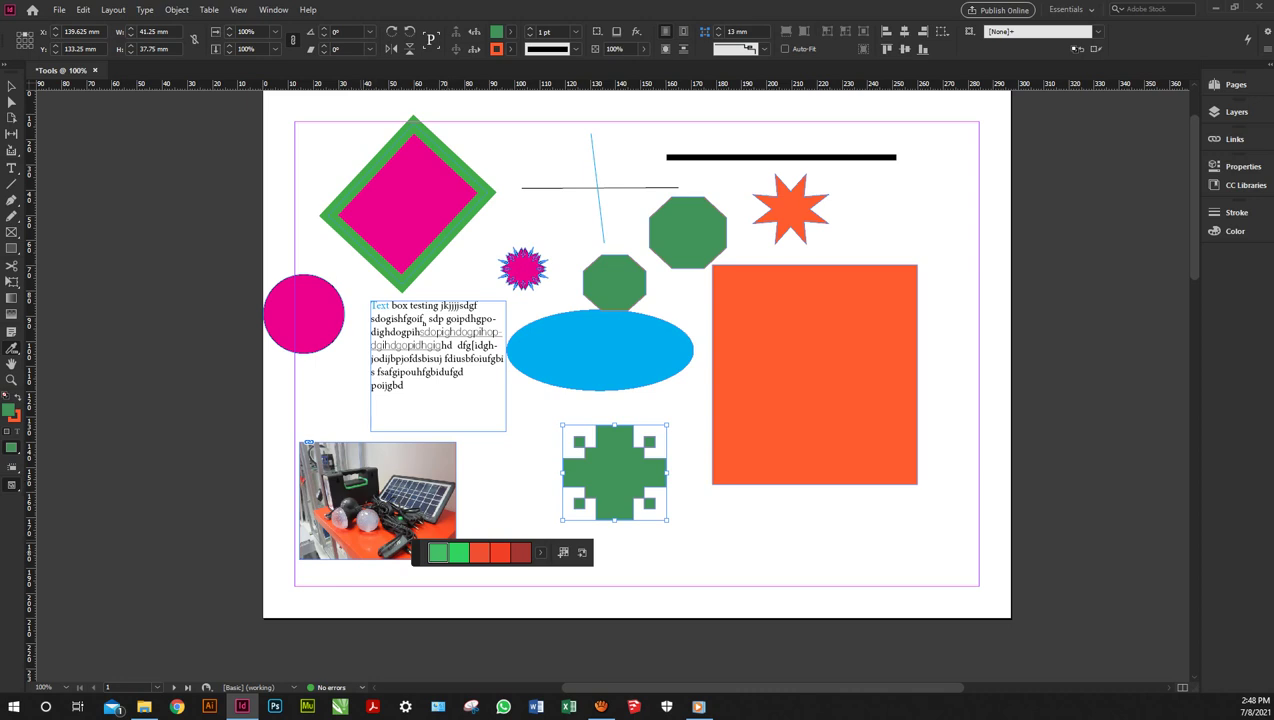
left_click(541, 556)
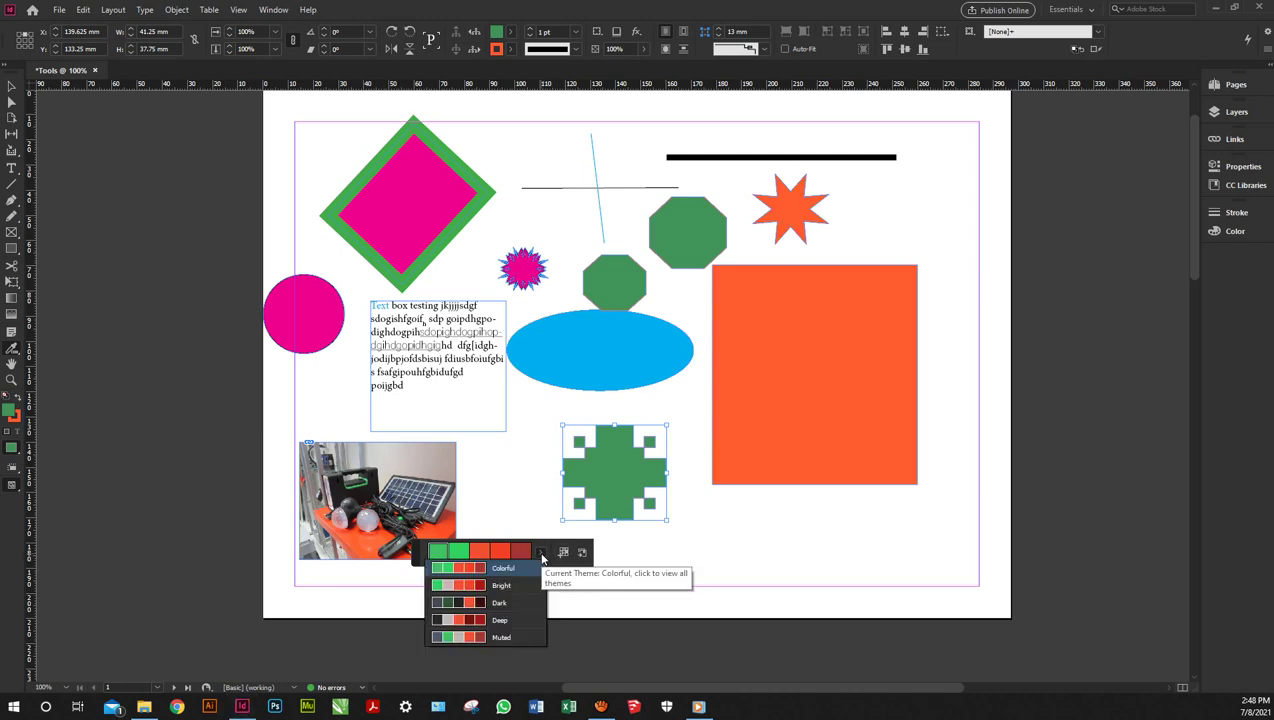
left_click(481, 588)
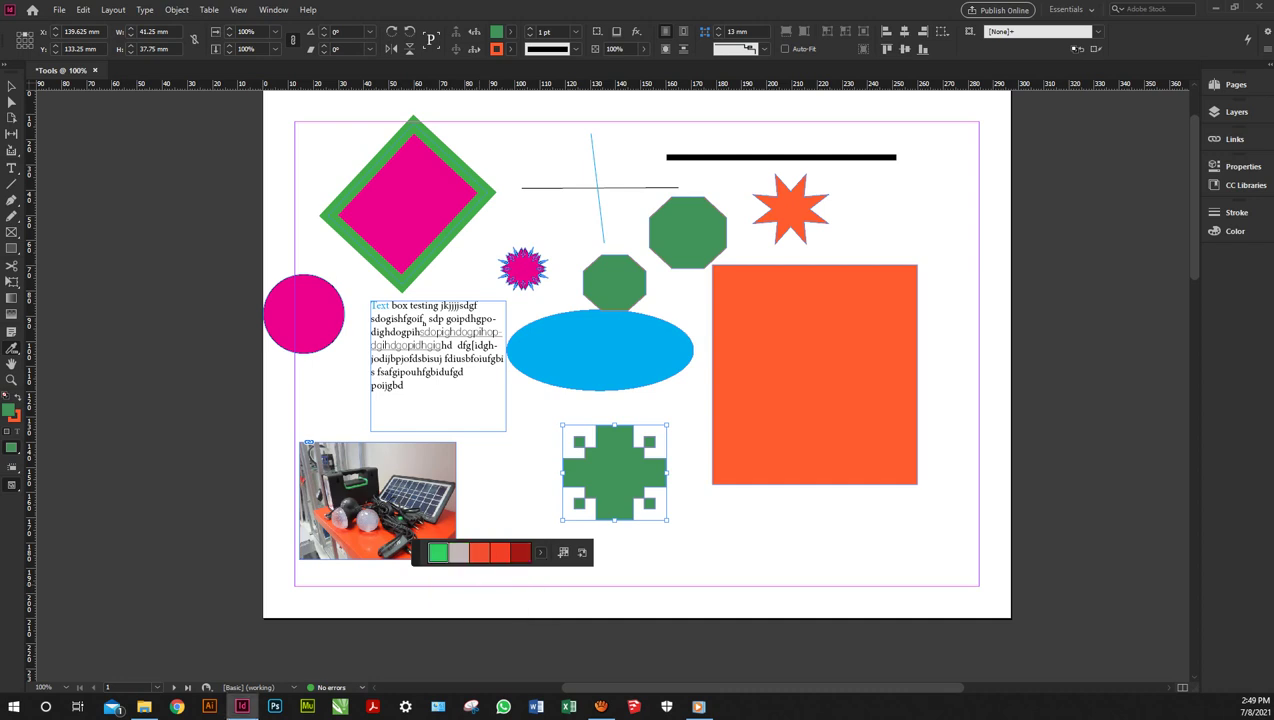
left_click(564, 553)
right_click(12, 348)
left_click(60, 374)
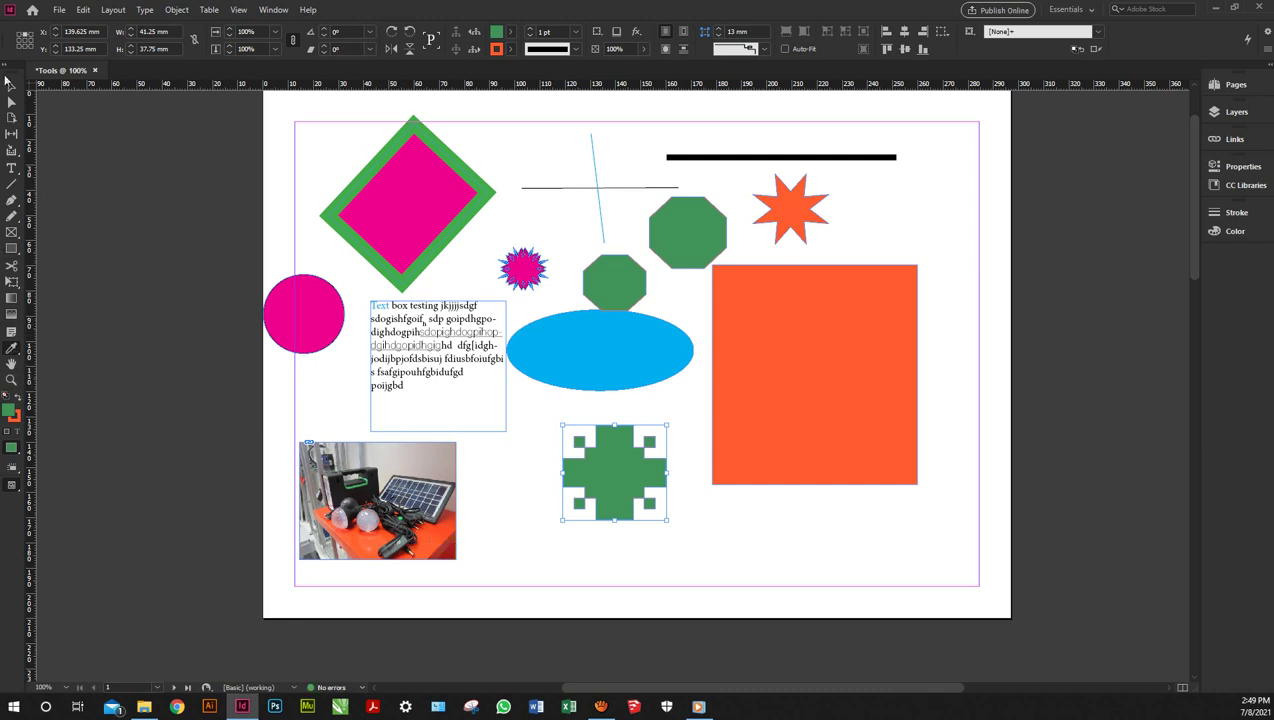
- Examine the swatches in the Bright_Theme group among the cross shape's fill colours
left_click(11, 87)
left_click(511, 34)
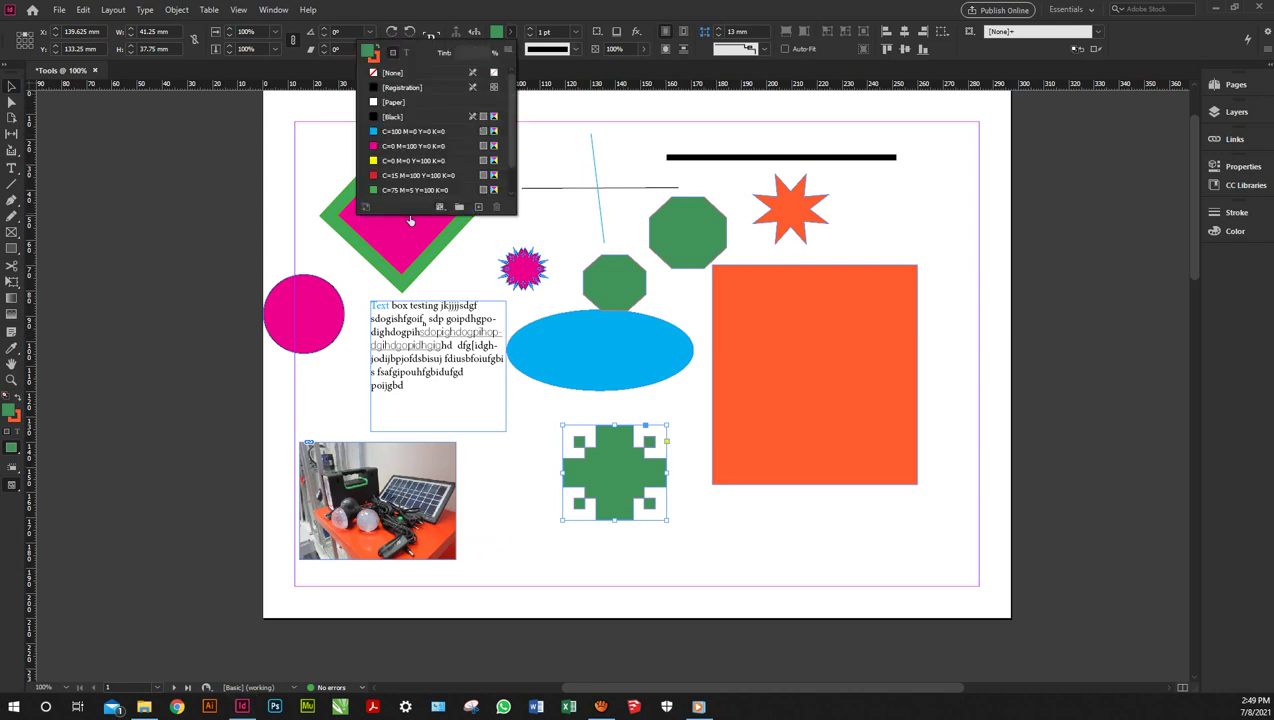
scroll(498, 162, "down", 2)
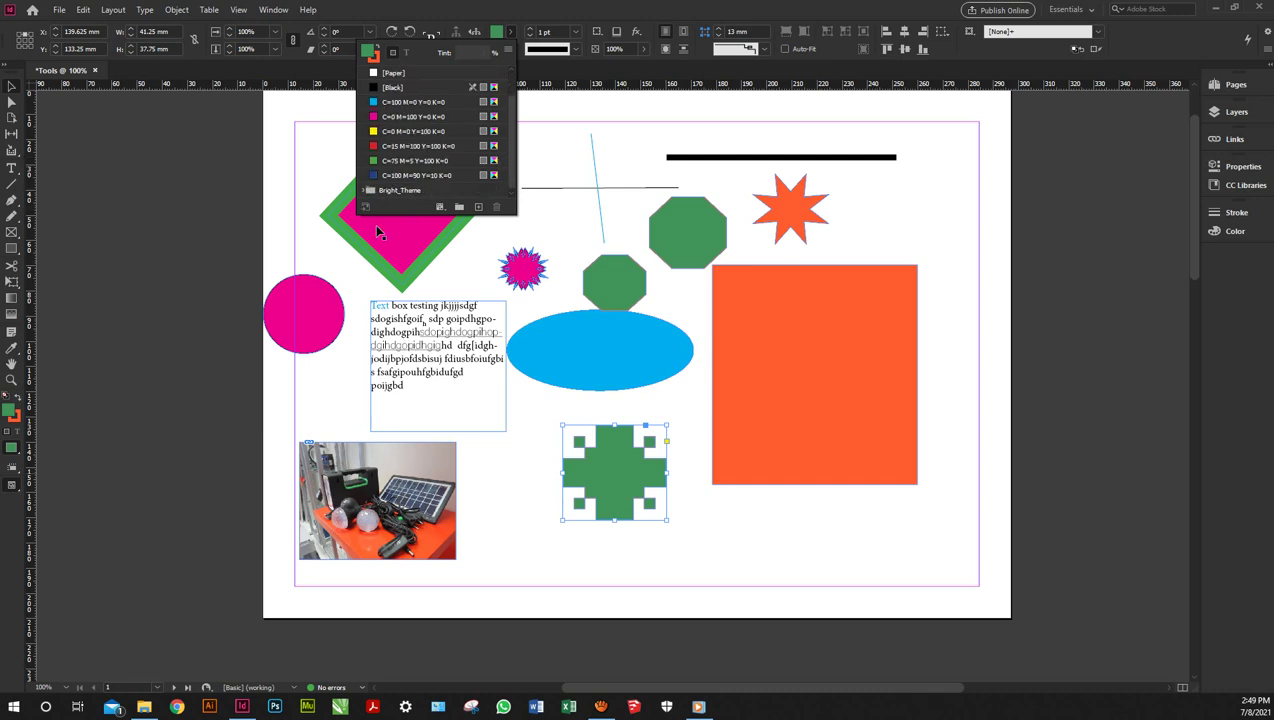
left_click(366, 190)
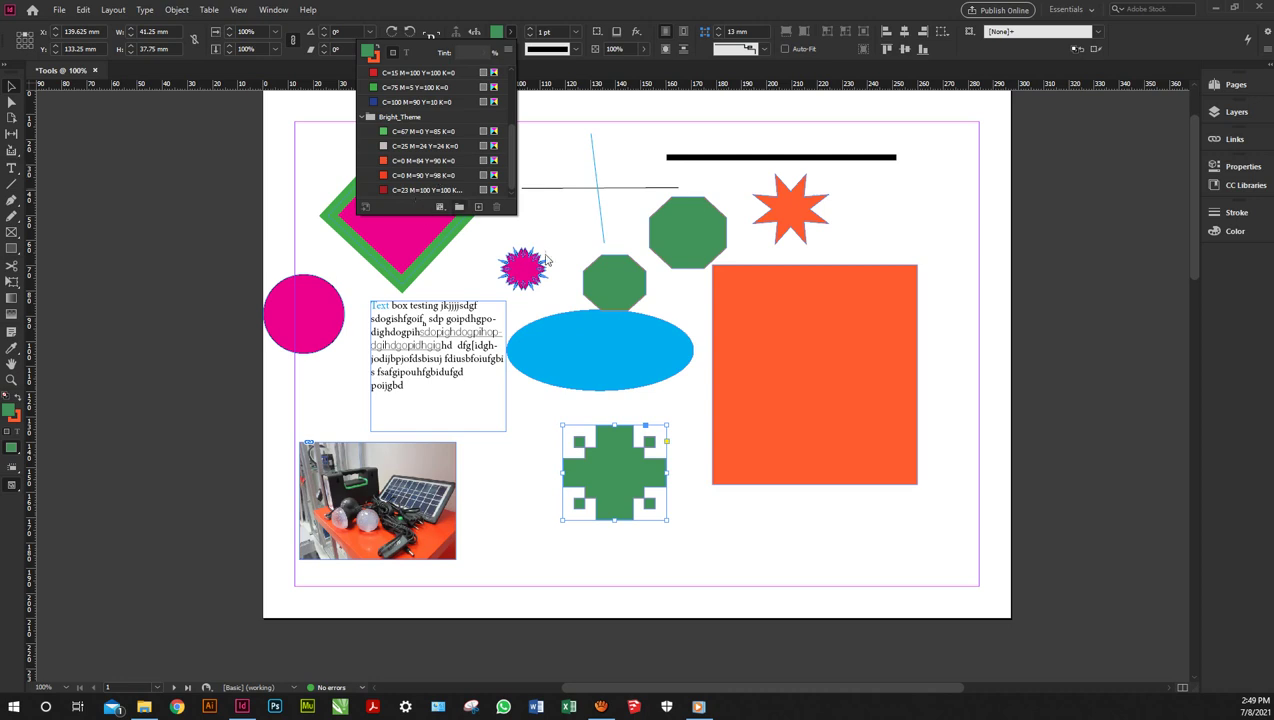
- Fill the cyan ellipse with the C=0 M=90 Y=98 K=0 swatch from the Bright_Theme group
left_click(603, 325)
left_click(603, 325)
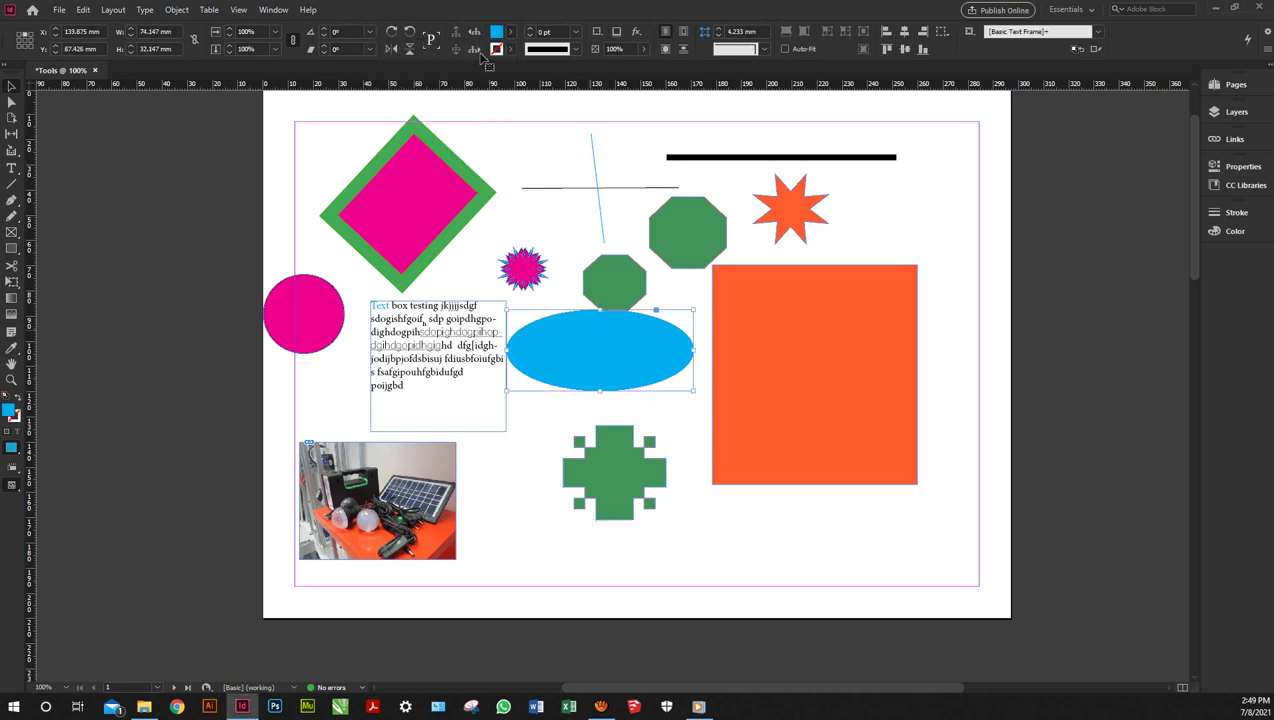
left_click(511, 32)
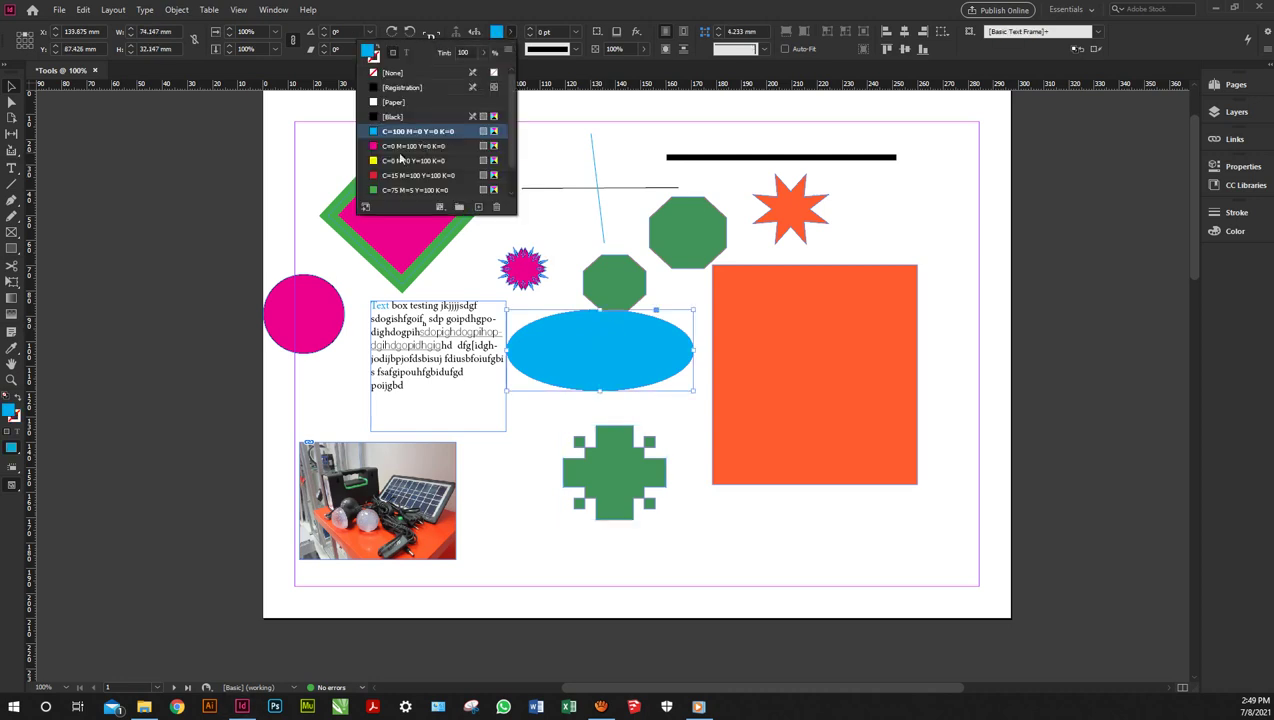
scroll(470, 167, "down", 1)
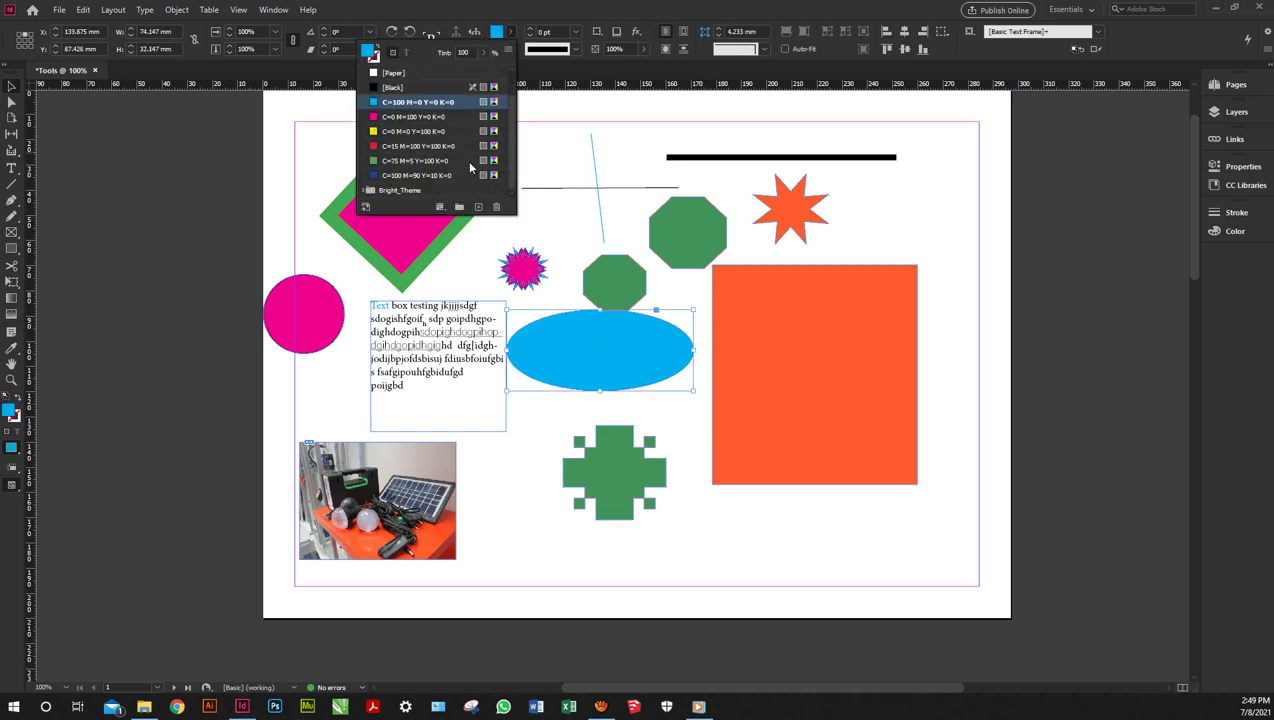
left_click(365, 192)
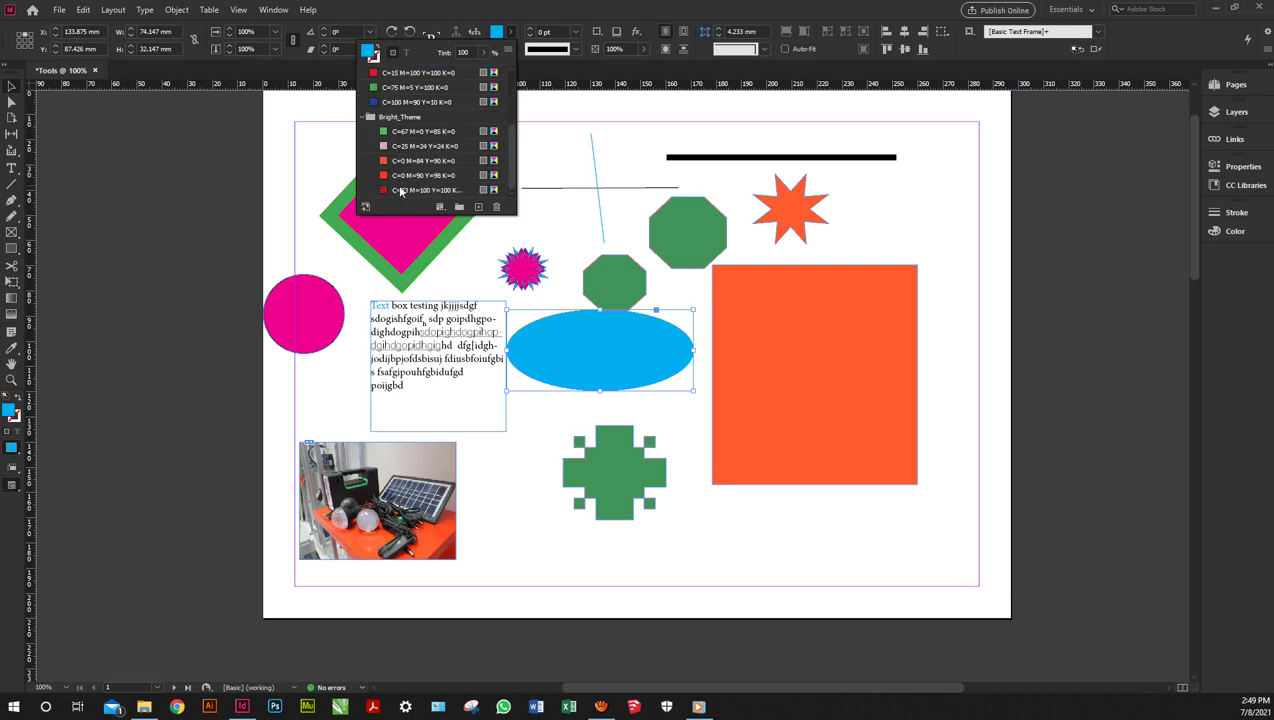
left_click(400, 191)
left_click(405, 175)
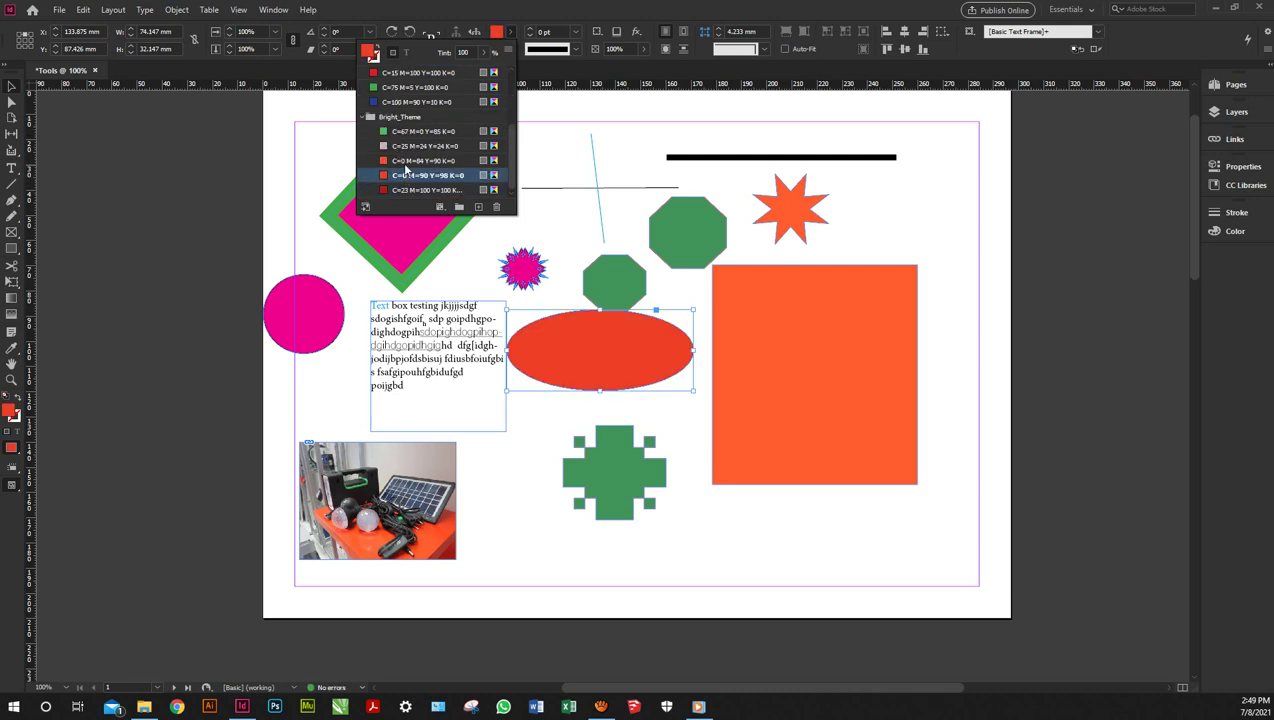
- Fill the ellipse with the magenta swatch C=0 M=100 Y=0 K=0 and deselect it
scroll(430, 140, "up", 5)
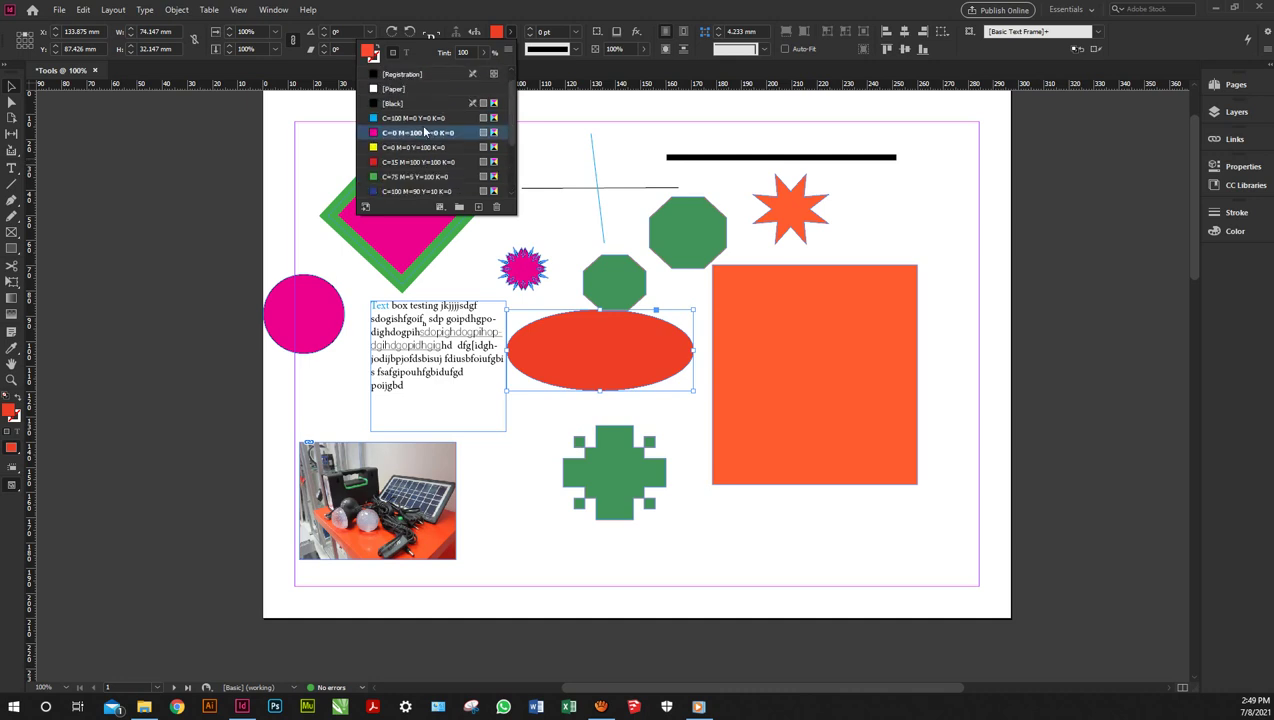
left_click(470, 133)
left_click(509, 37)
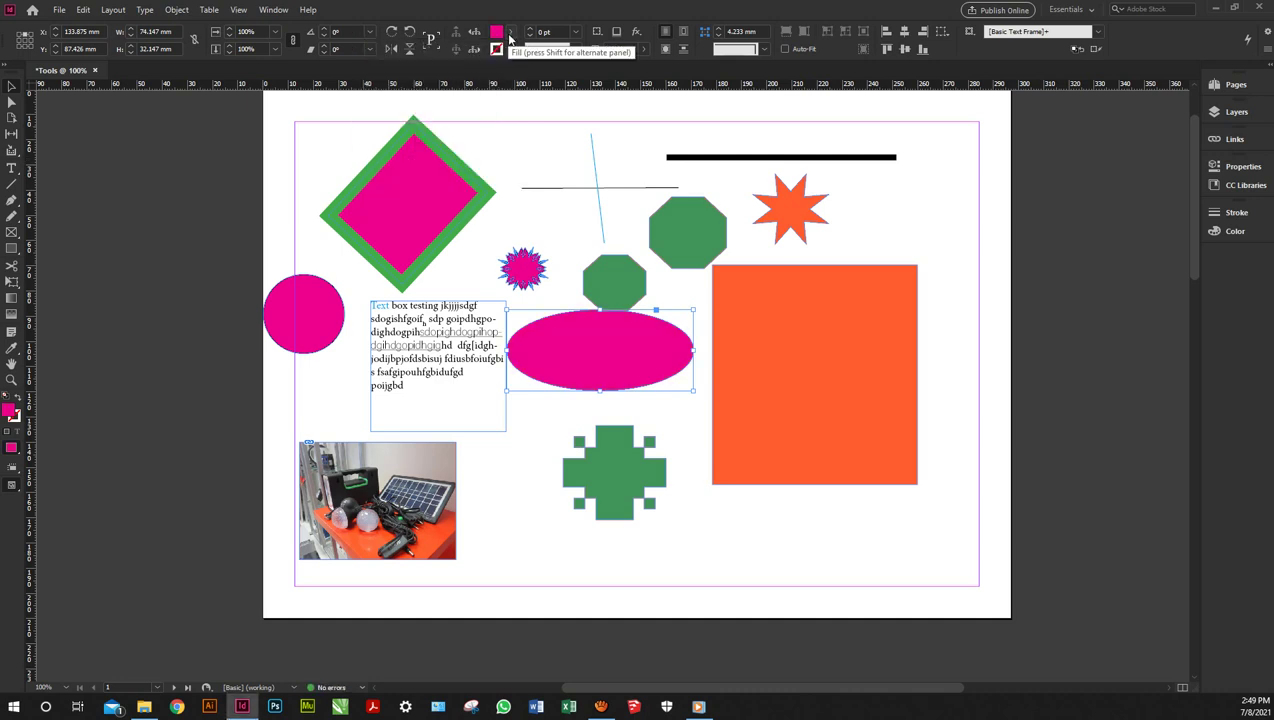
left_click(179, 222)
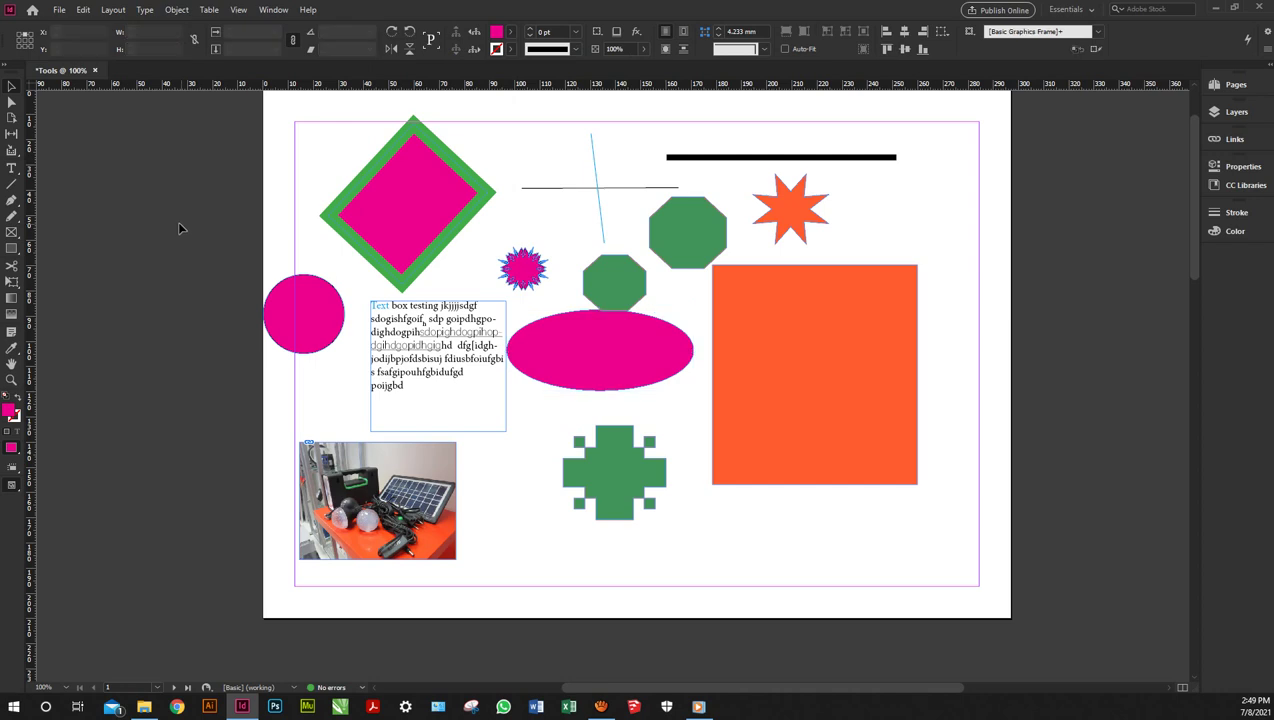
- Apply a Gradient Feather to the large orange square, trying several directions and ending with a diagonal fade towards its upper-right corner
left_click(12, 317)
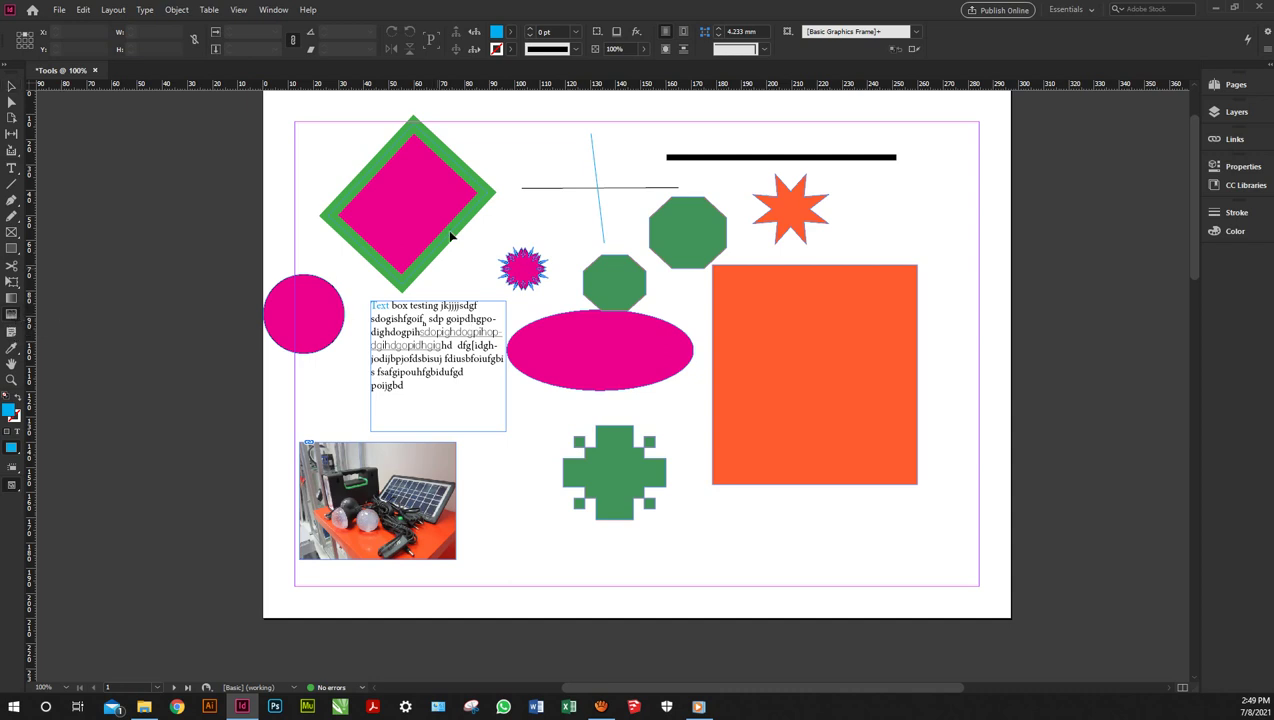
left_click(741, 346)
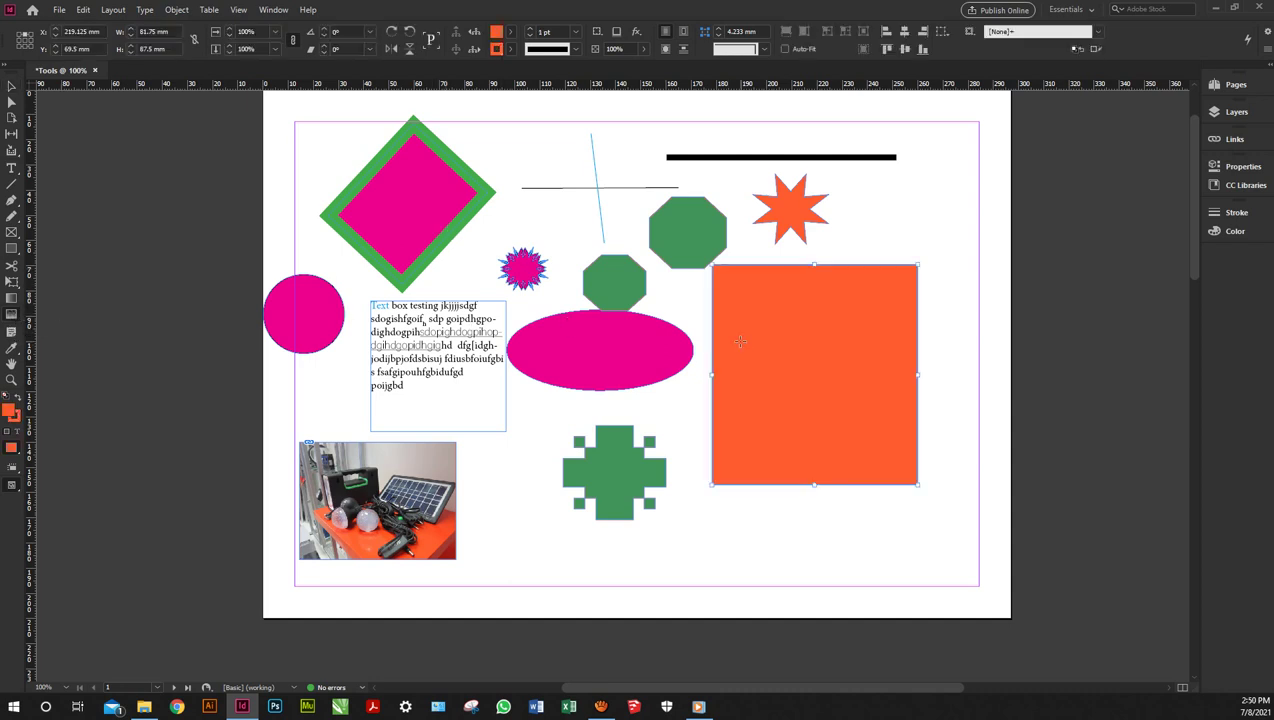
left_click_drag(760, 362, 857, 359)
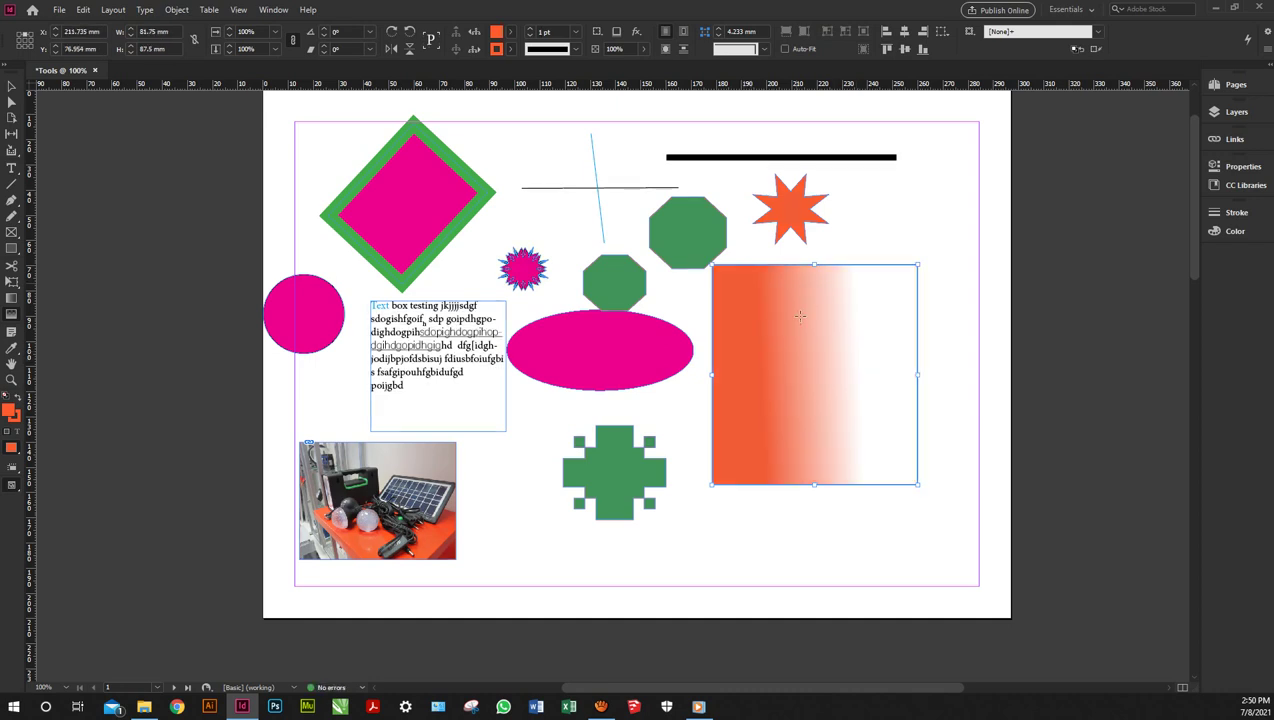
left_click_drag(799, 284, 808, 390)
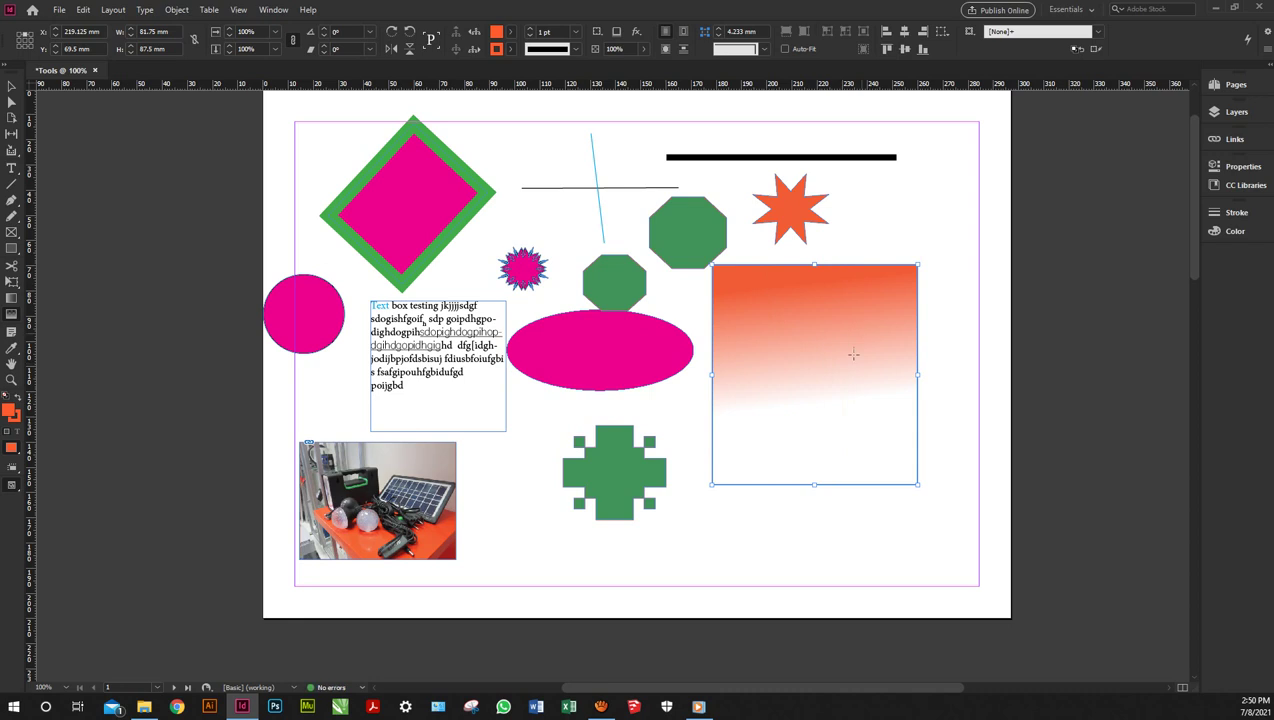
left_click_drag(853, 354, 853, 321)
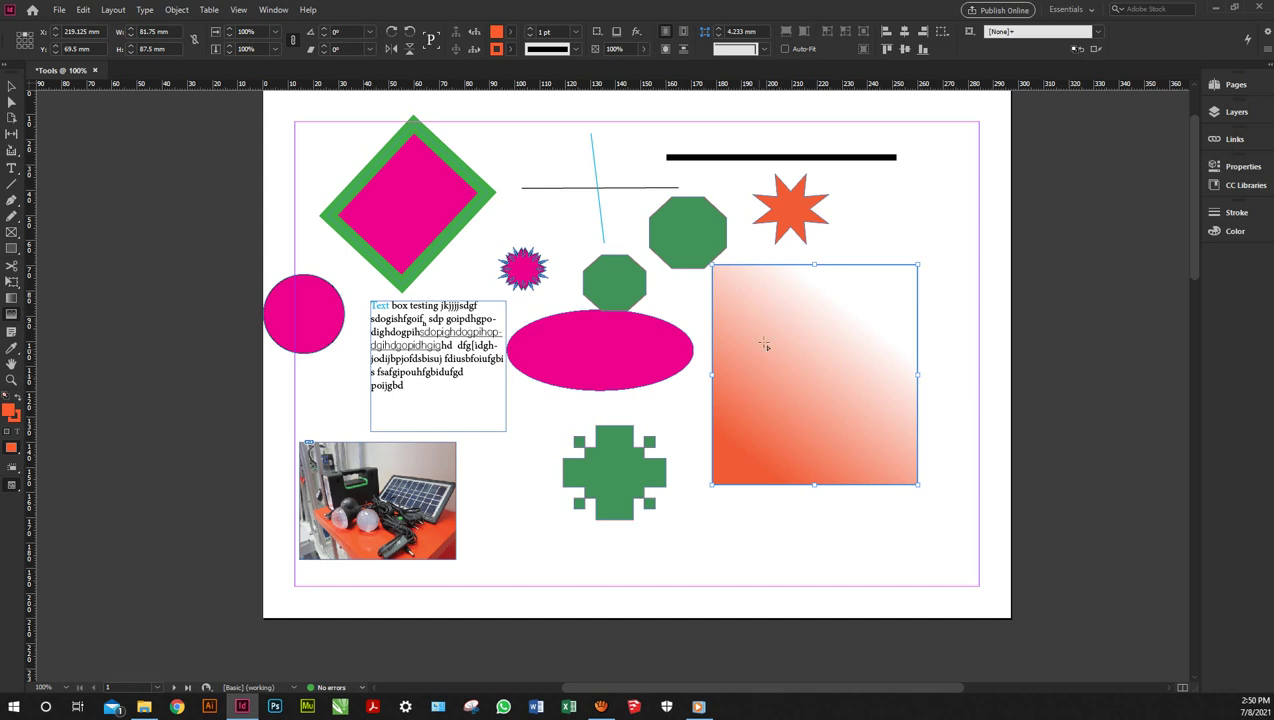
- Move the feathered orange square so it overlaps the text box, the ellipse and the cross shape
left_click(13, 82)
left_click_drag(805, 347, 523, 377)
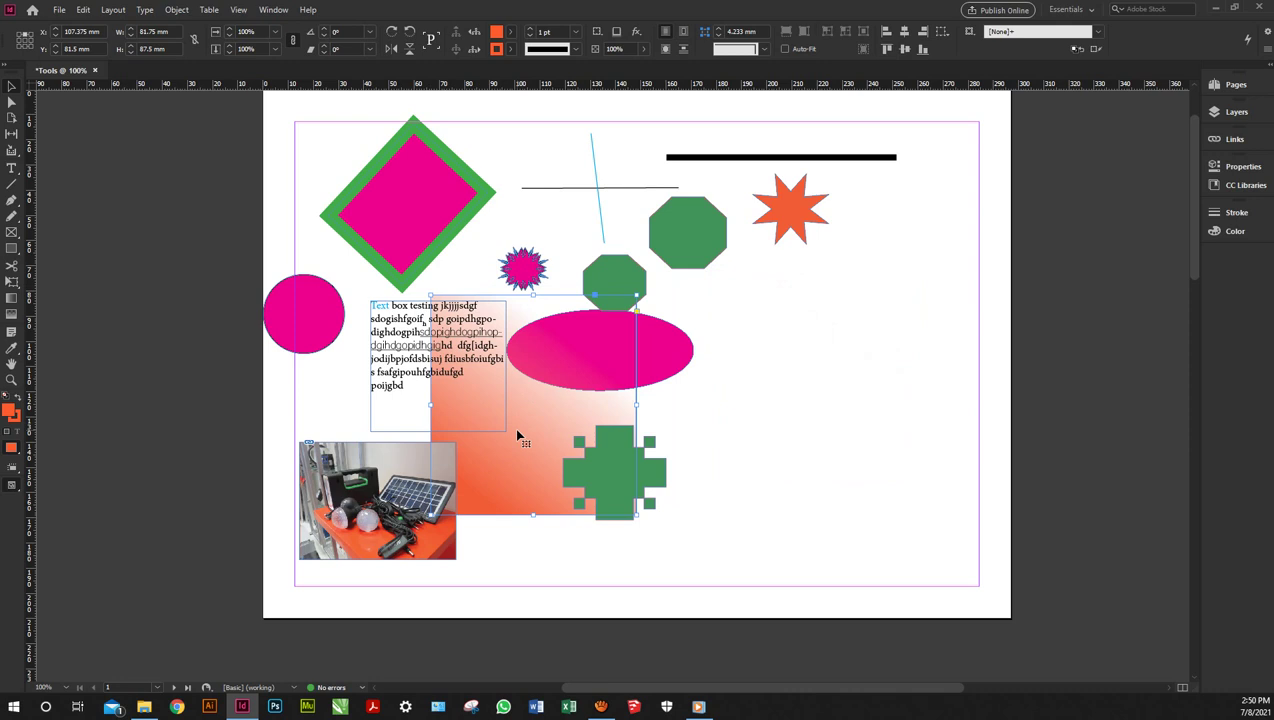
- Bring the feathered orange square to the front and move it over the orange star and the neighbouring green octagon
key("ctrl+shift+bracketright")
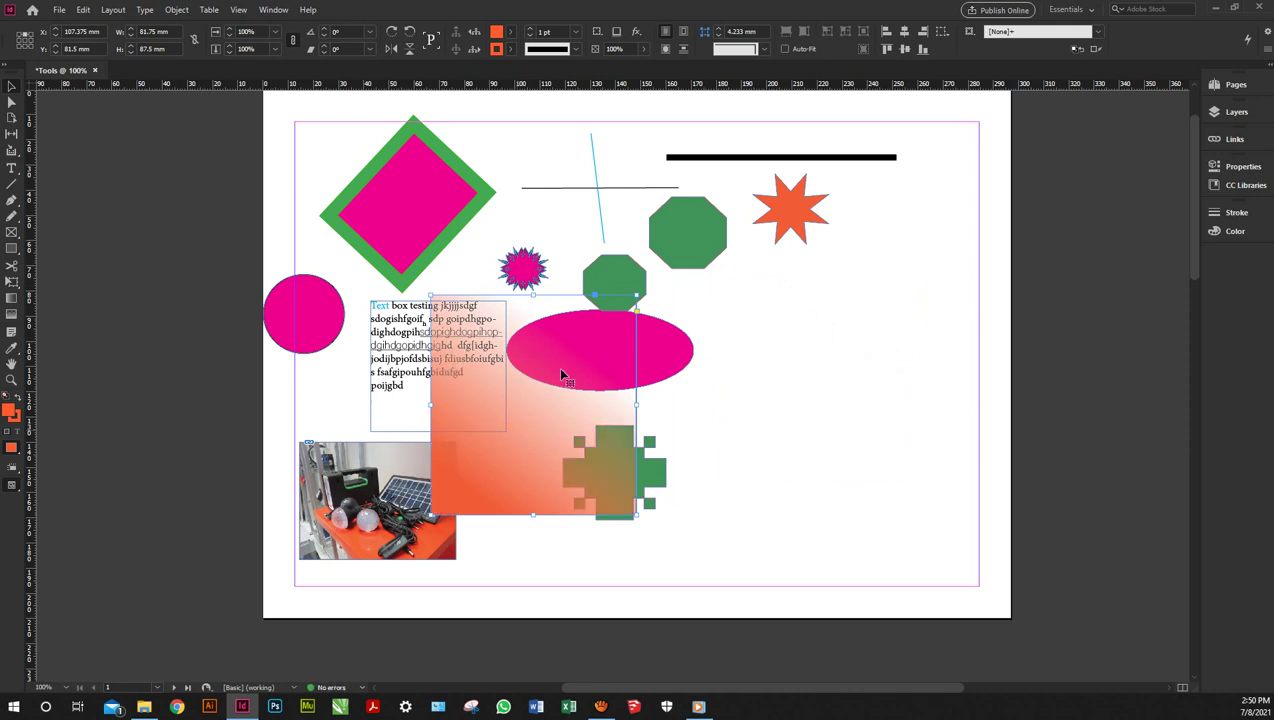
left_click_drag(490, 490, 490, 544)
left_click_drag(534, 457, 537, 451)
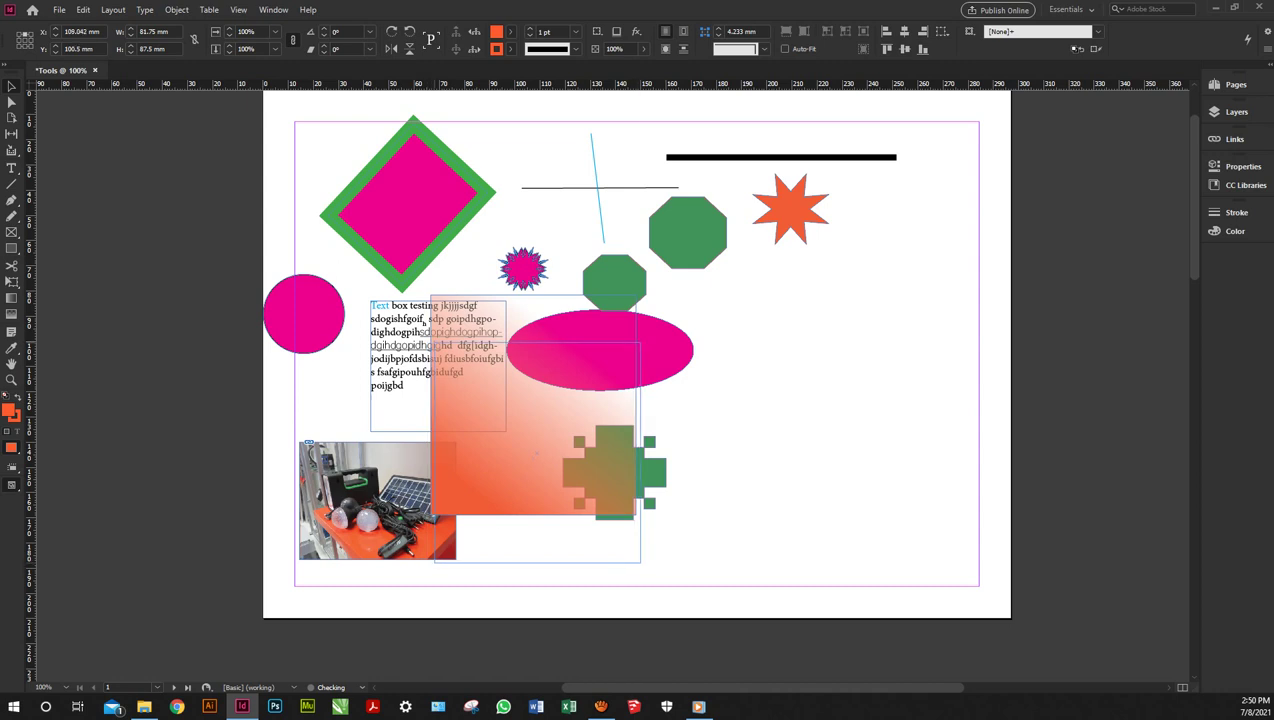
left_click_drag(496, 538, 496, 538)
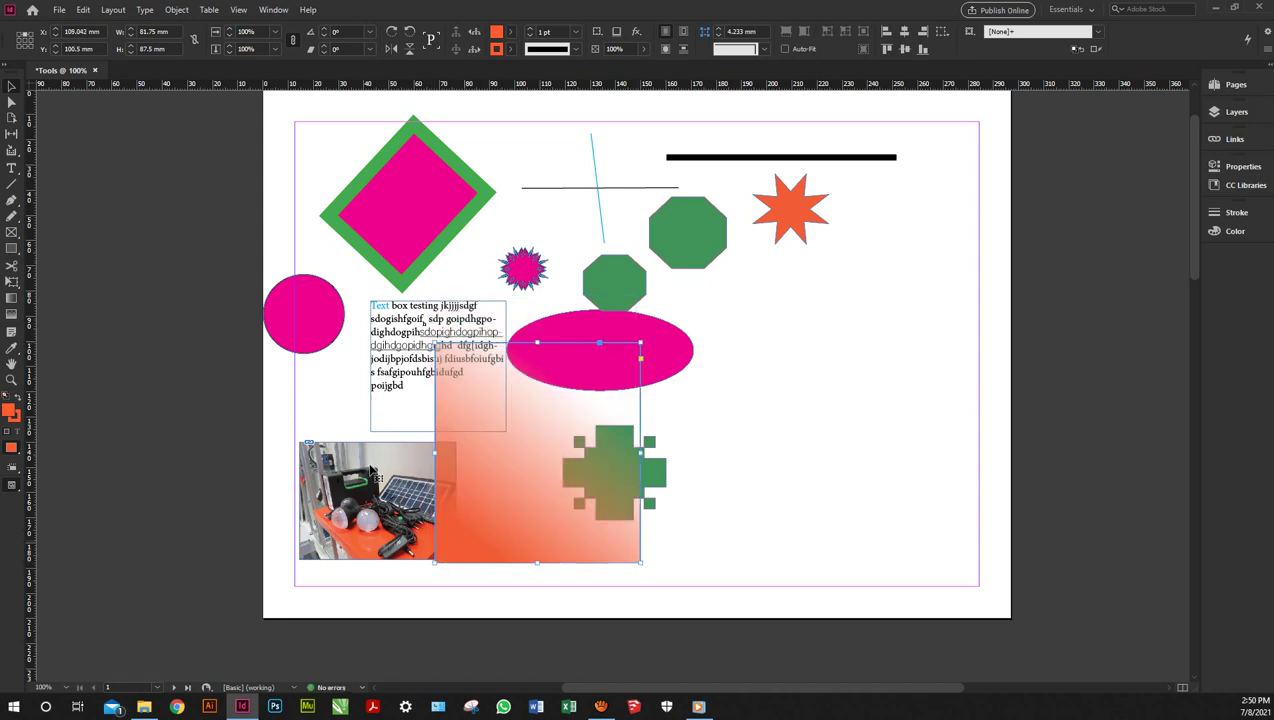
left_click(316, 420)
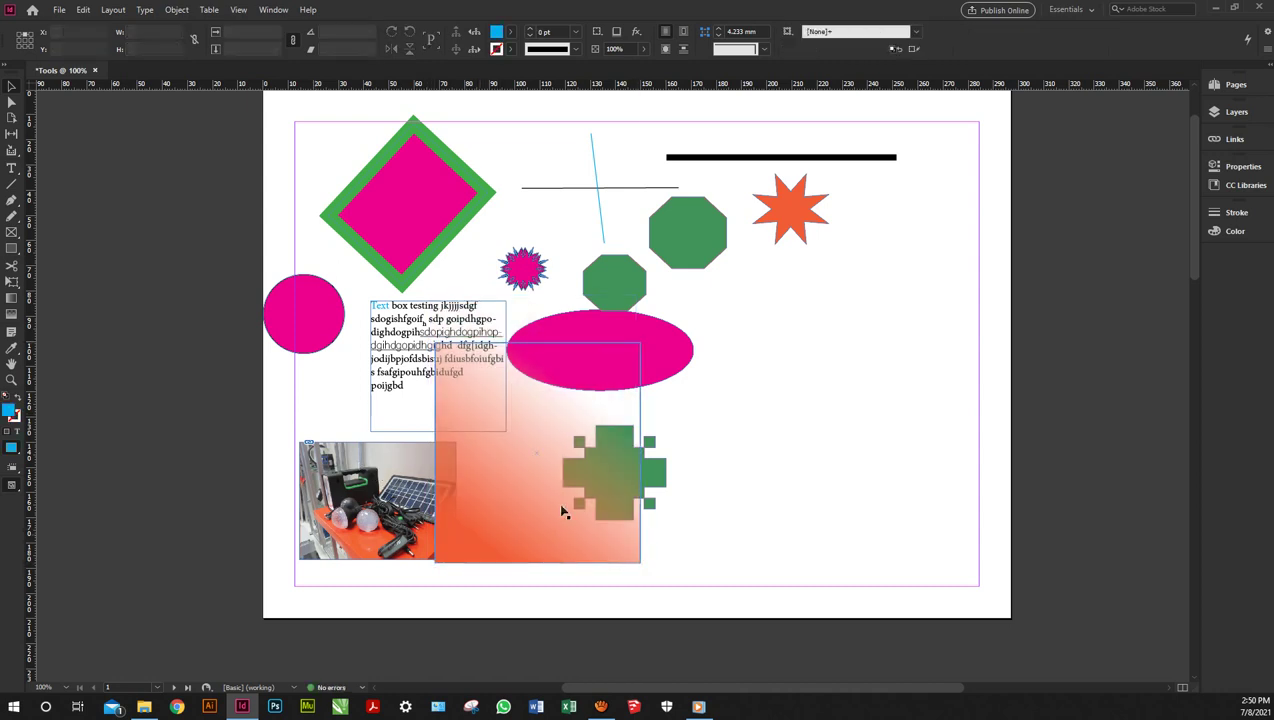
left_click_drag(572, 500, 752, 368)
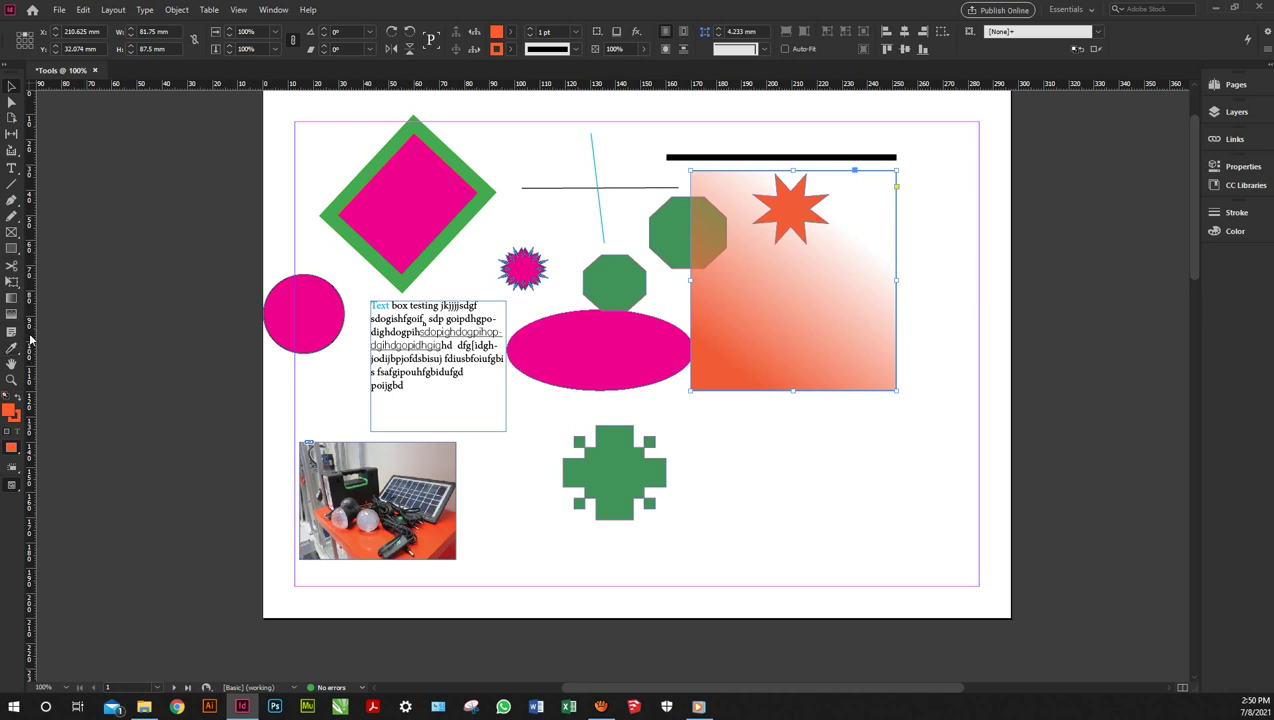
- Draw a closed triangle about 34 by 20 mm with the Pen tool on the pasteboard beside the page
left_click(10, 202)
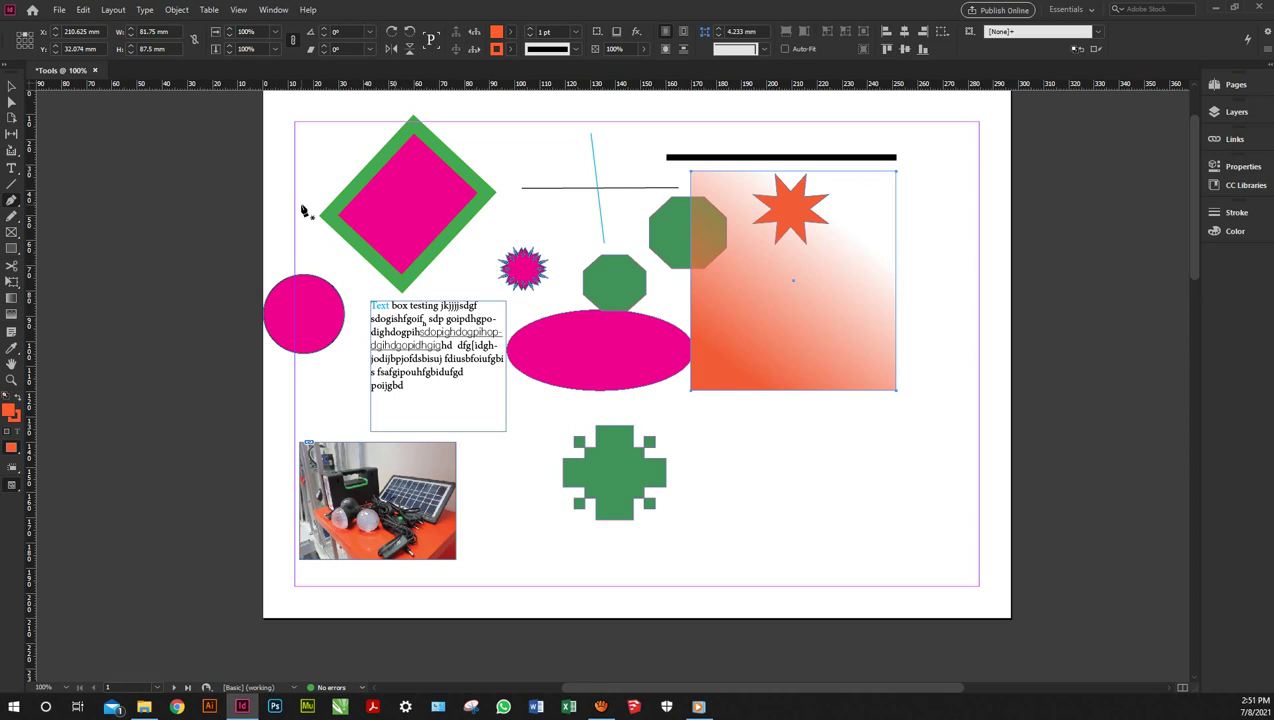
left_click(97, 183)
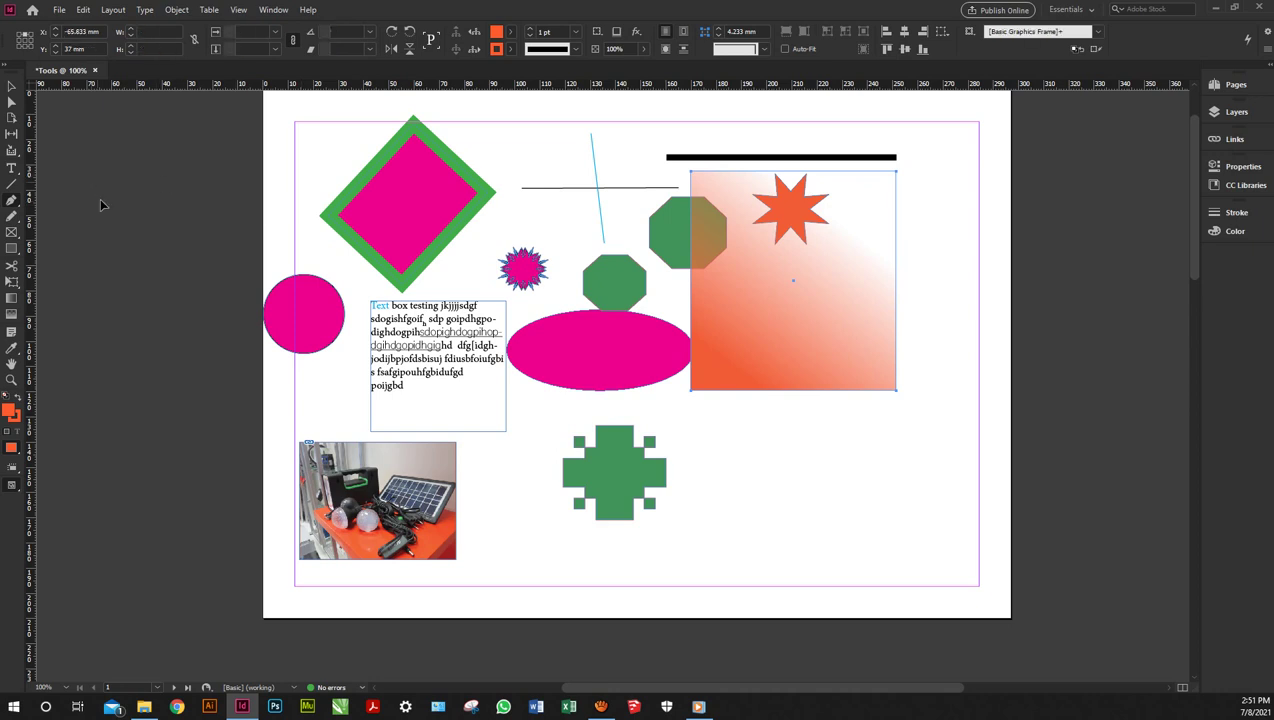
left_click(137, 233)
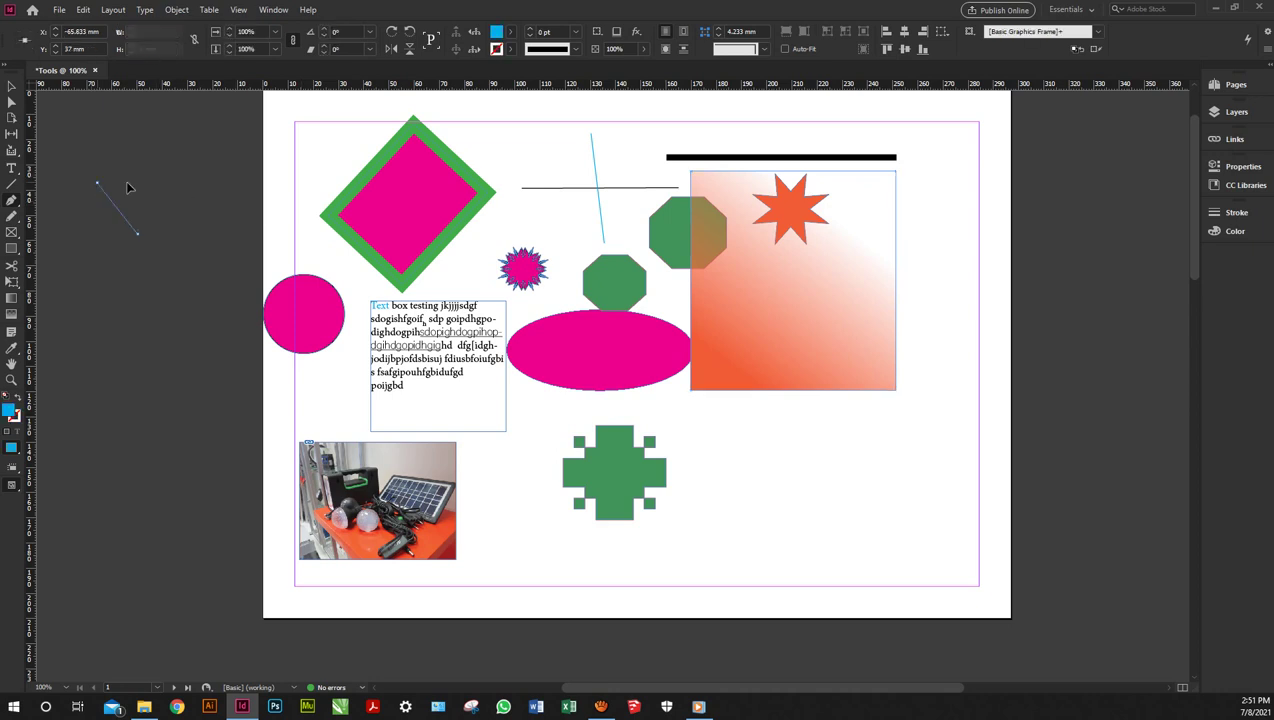
left_click(182, 188)
left_click(98, 185)
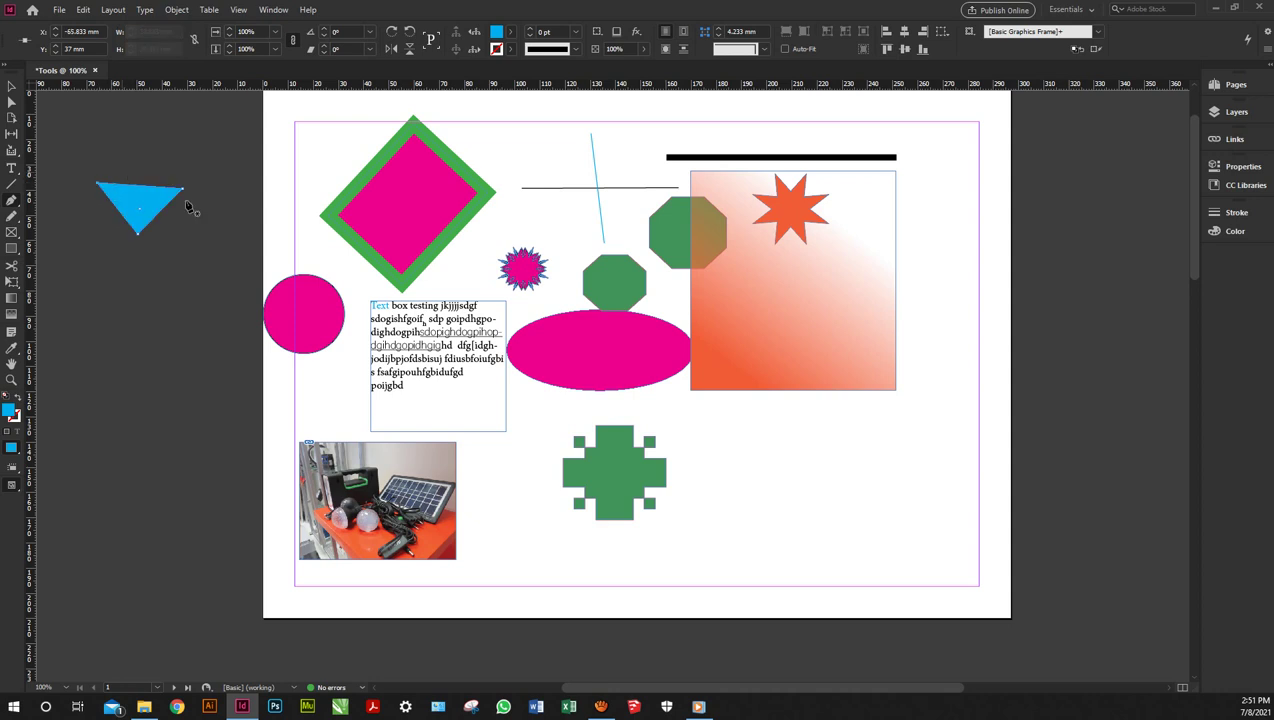
- Move the blue triangle across the pasteboard to the near edge of the page
left_click(12, 87)
left_click(122, 203)
left_click_drag(122, 203, 210, 192)
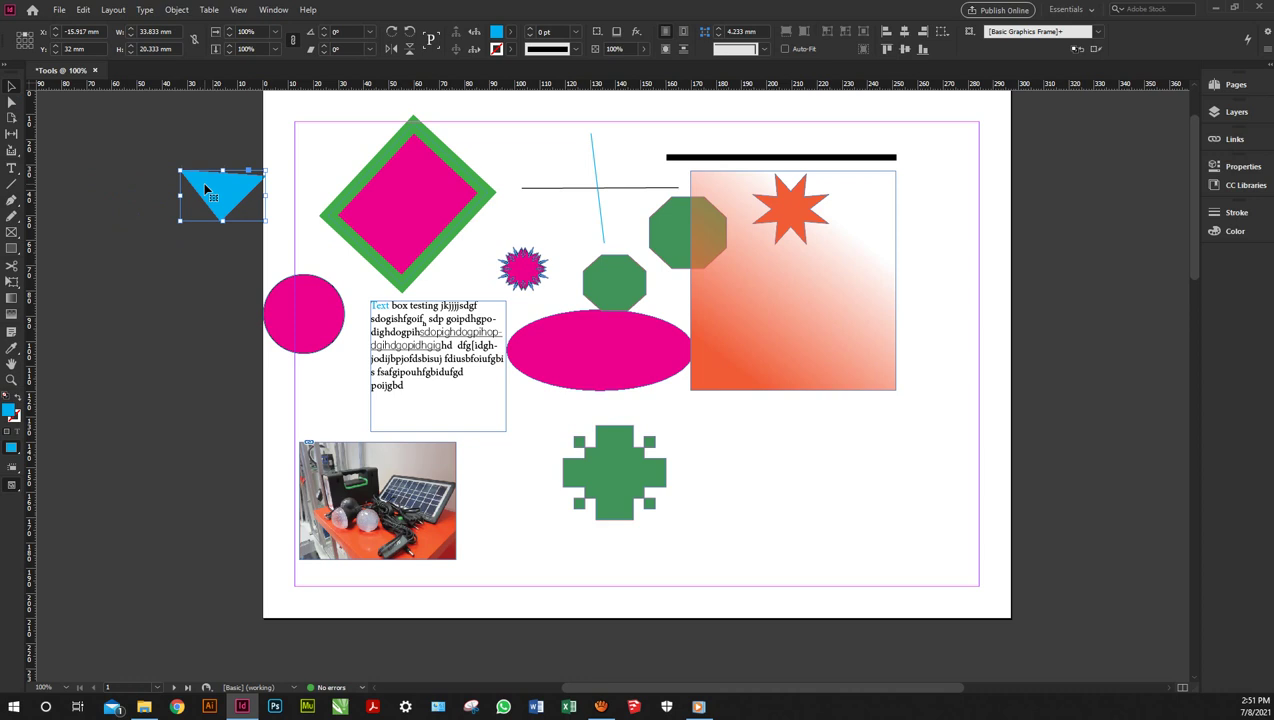
- Place IMG_0008 in the blue triangle, IMG_0050 in the magenta ellipse and IMG_9902 in the green cross from the 10 - 11 - Smartguds folder
left_click(144, 707)
left_click_drag(994, 340, 228, 207)
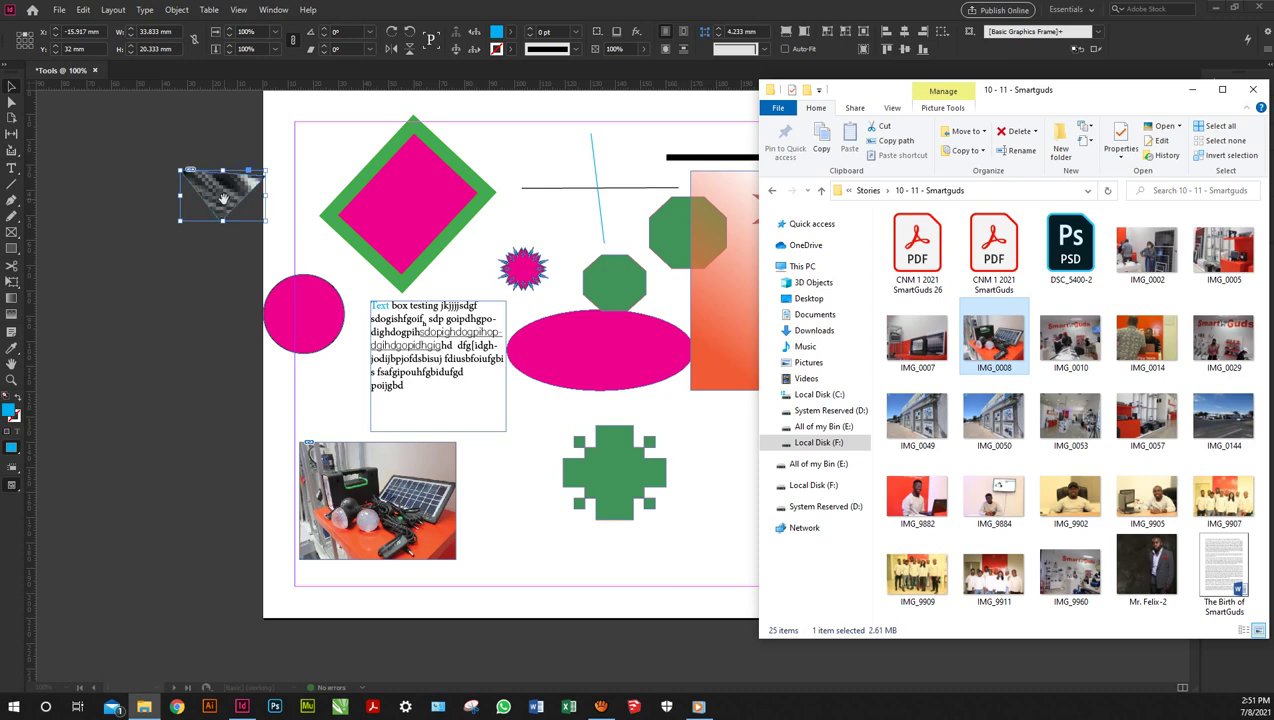
left_click(970, 402)
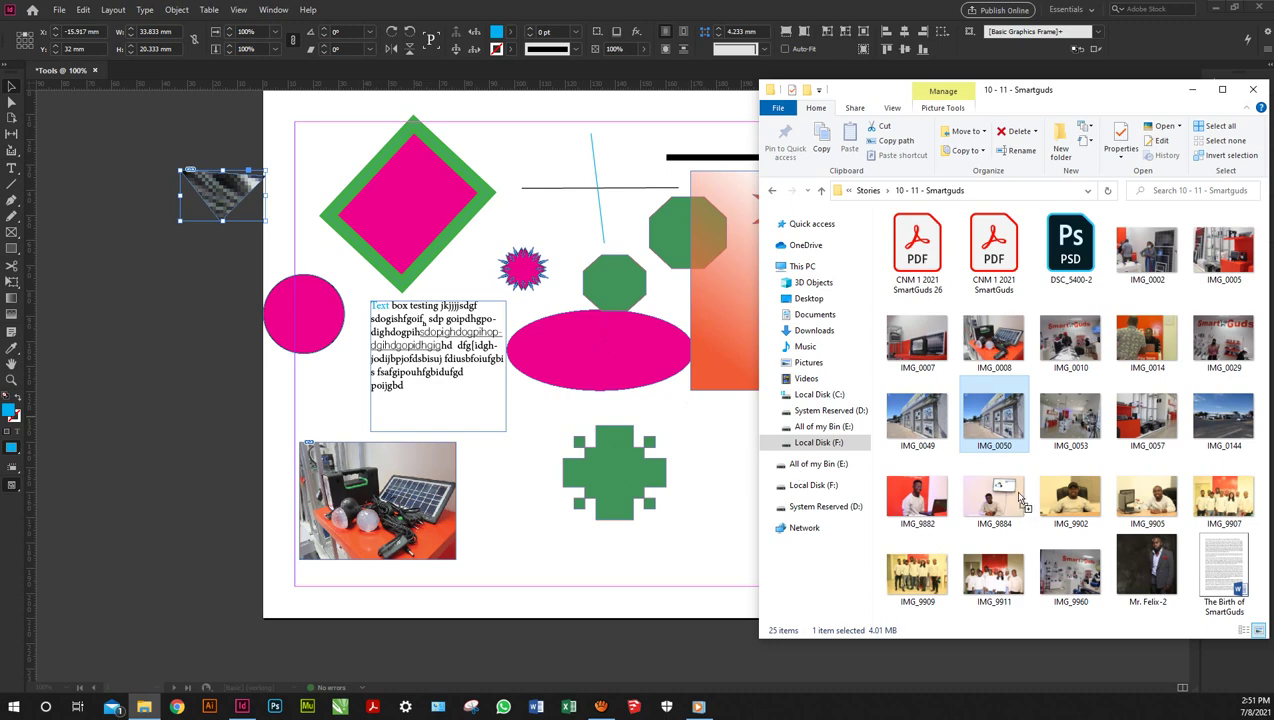
left_click(1077, 499)
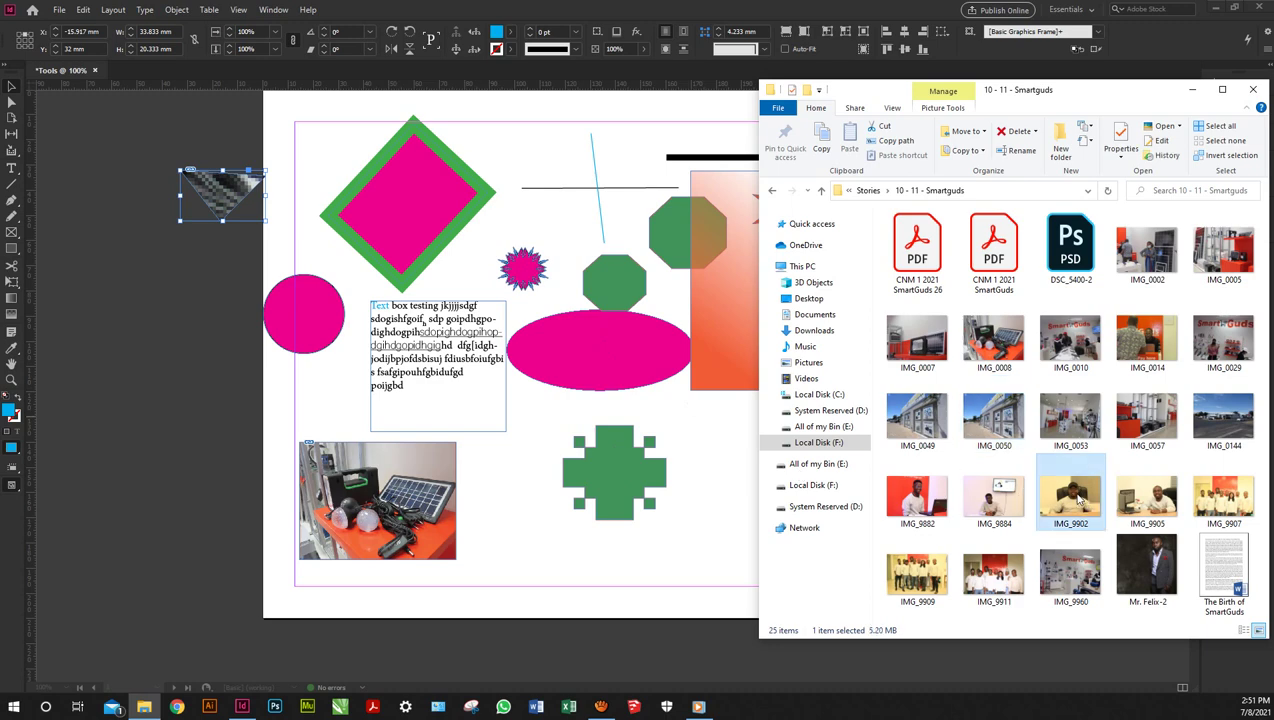
left_click_drag(1073, 493, 598, 350)
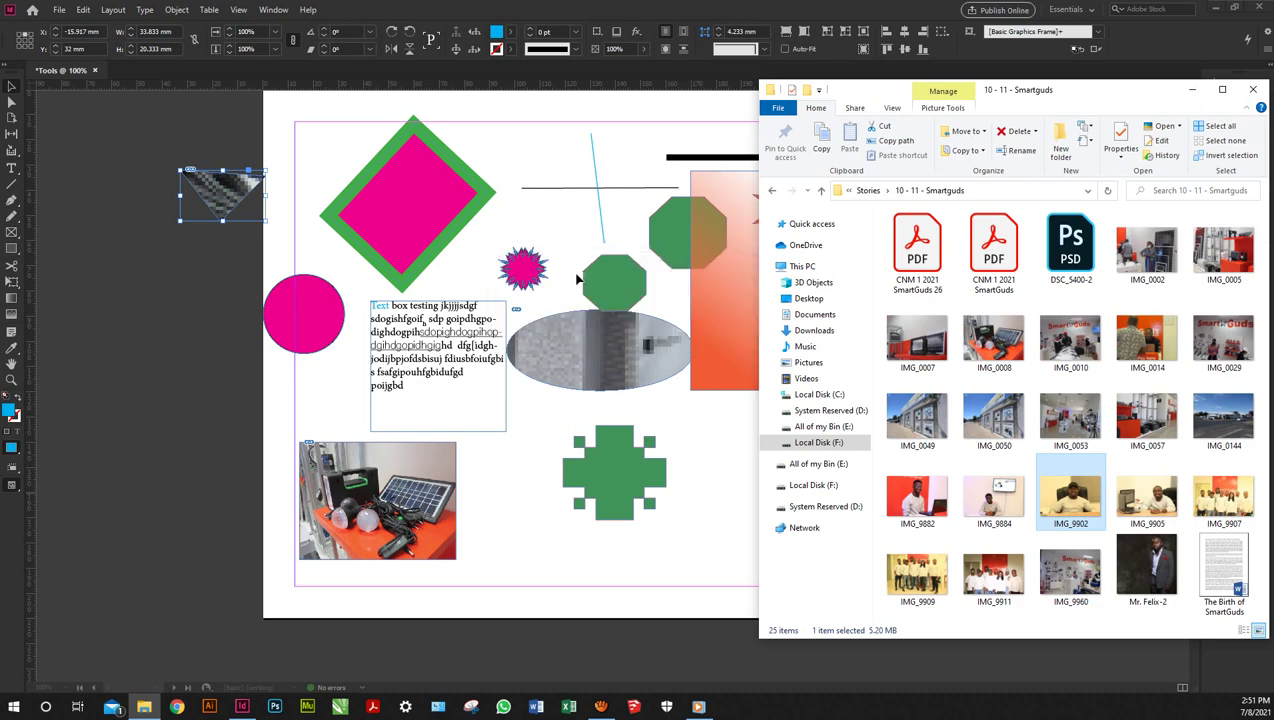
left_click(1192, 89)
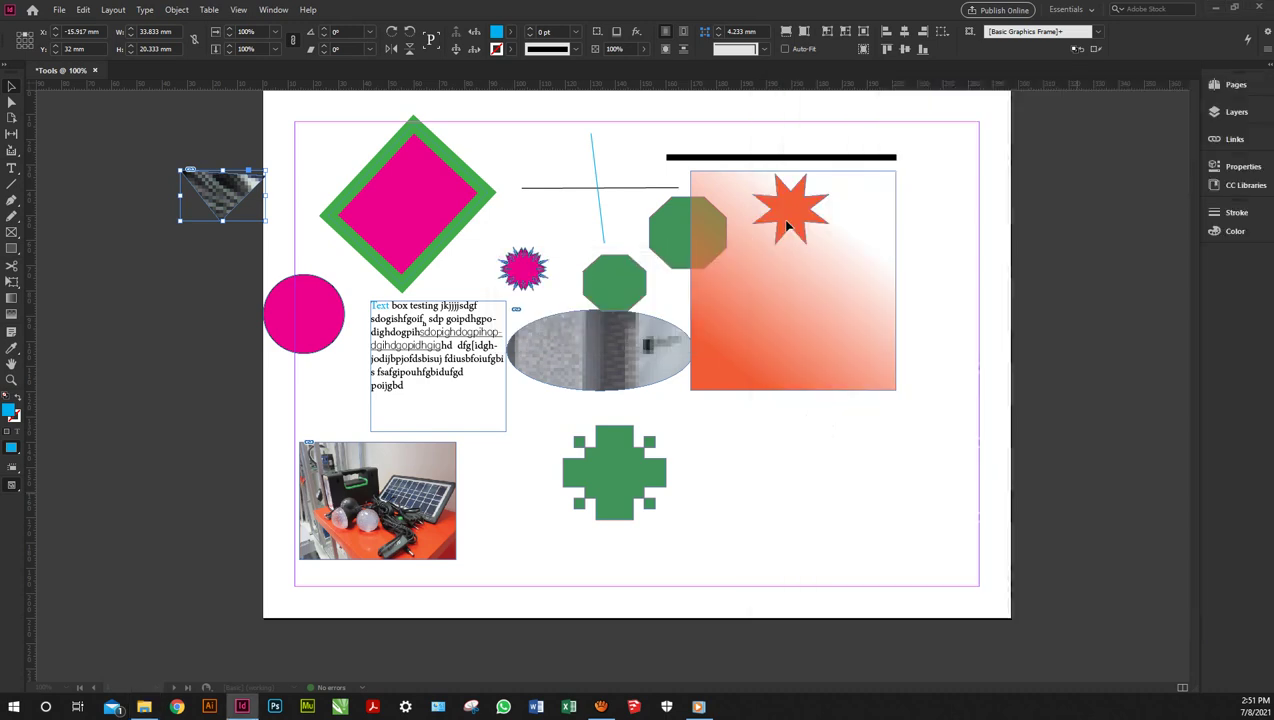
left_click(615, 467)
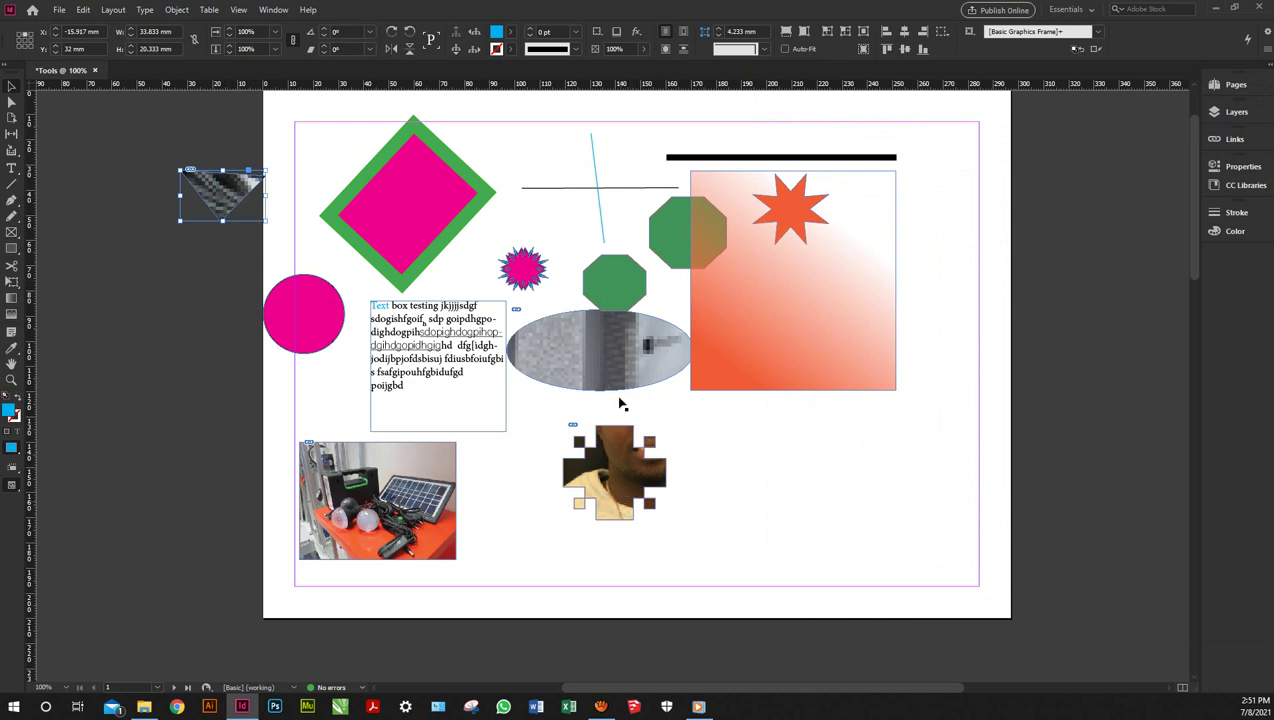
- Apply Fit Content Proportionally to the images in the triangle and the cross shape
right_click(233, 196)
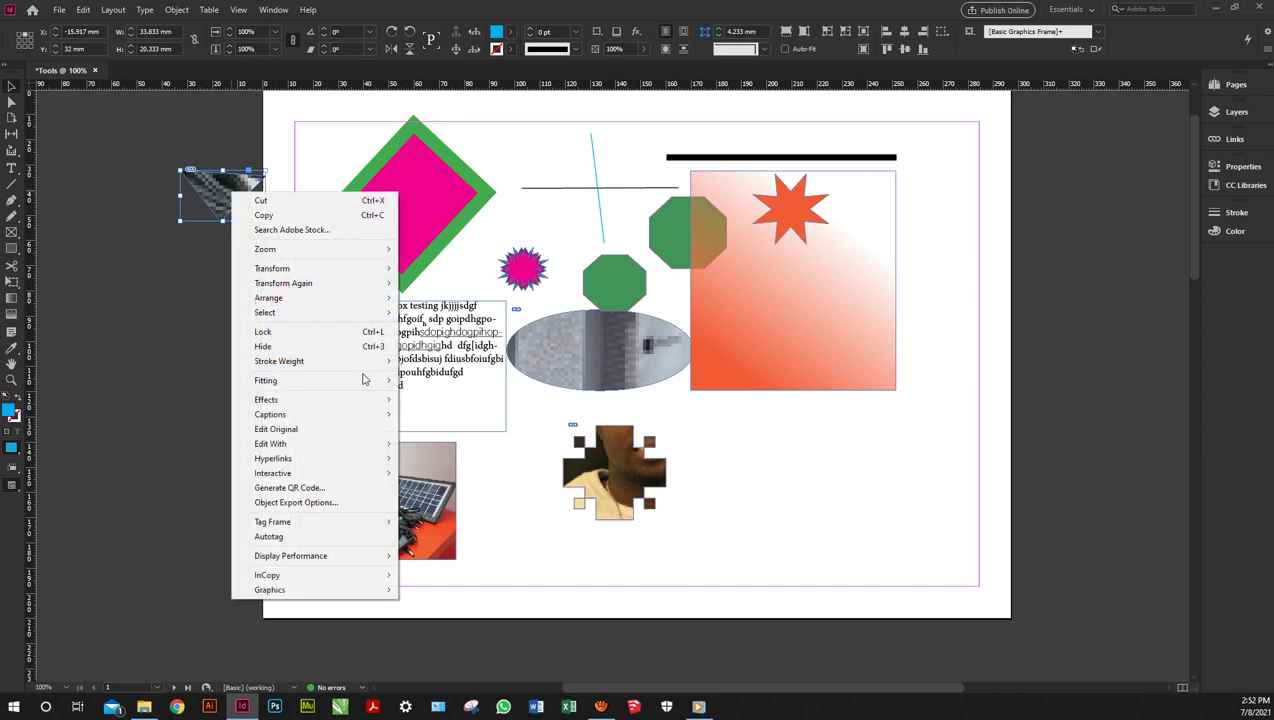
mouse_move(367, 381)
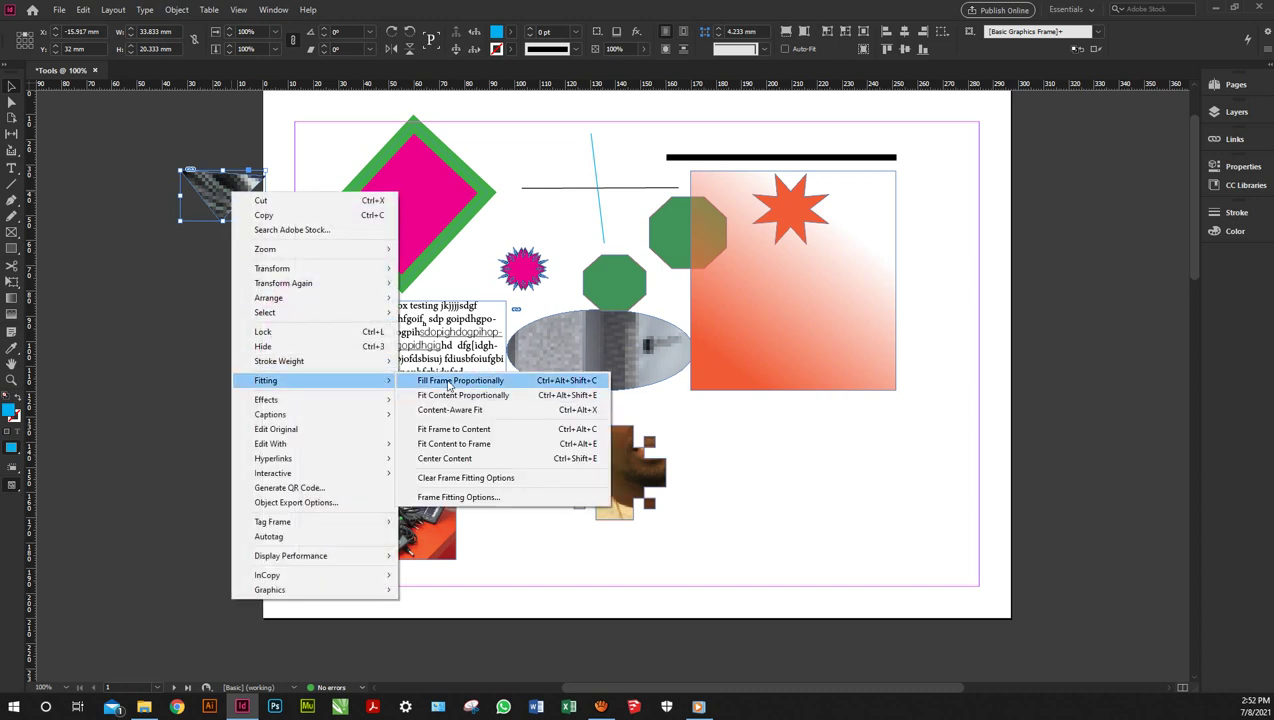
left_click(467, 399)
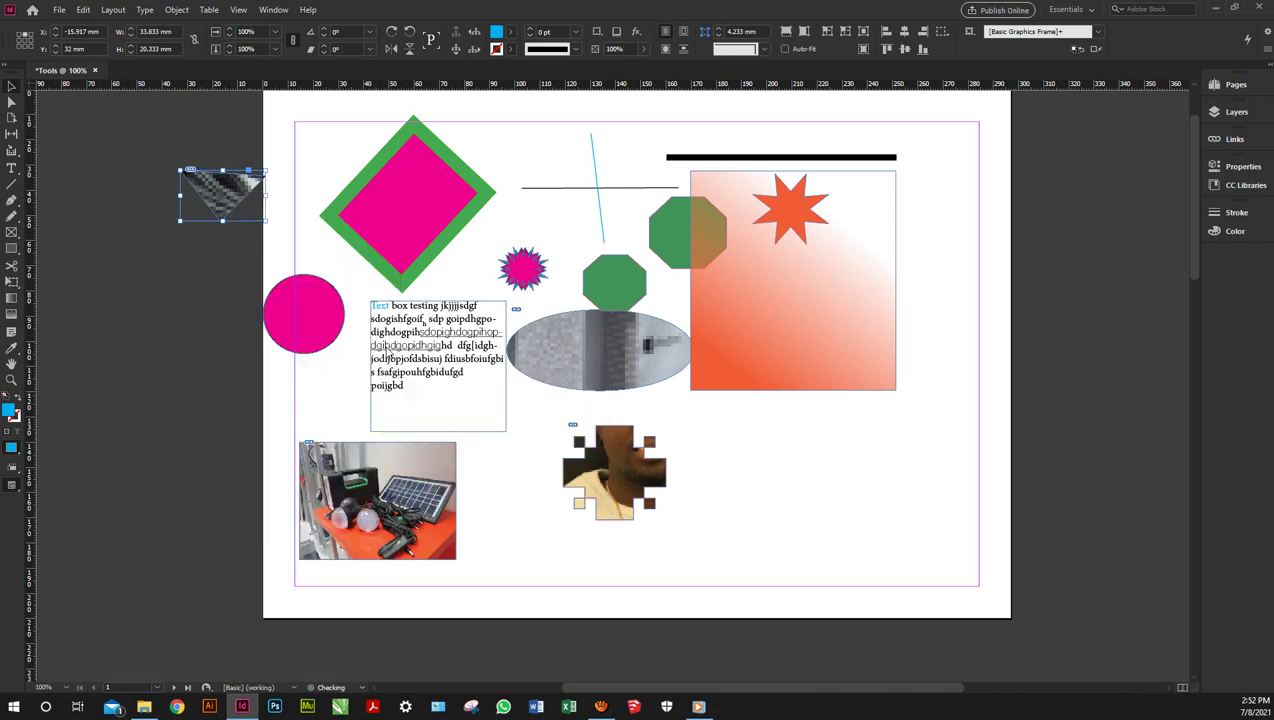
right_click(606, 480)
left_click(600, 485)
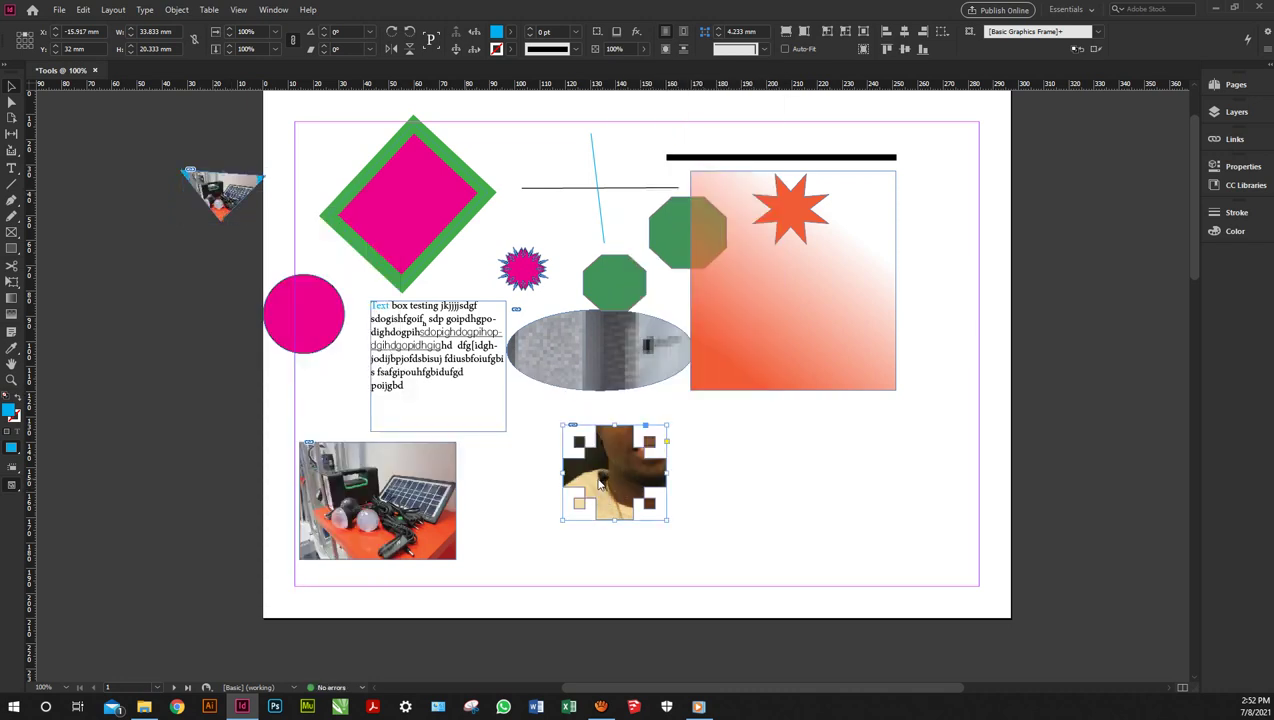
right_click(600, 485)
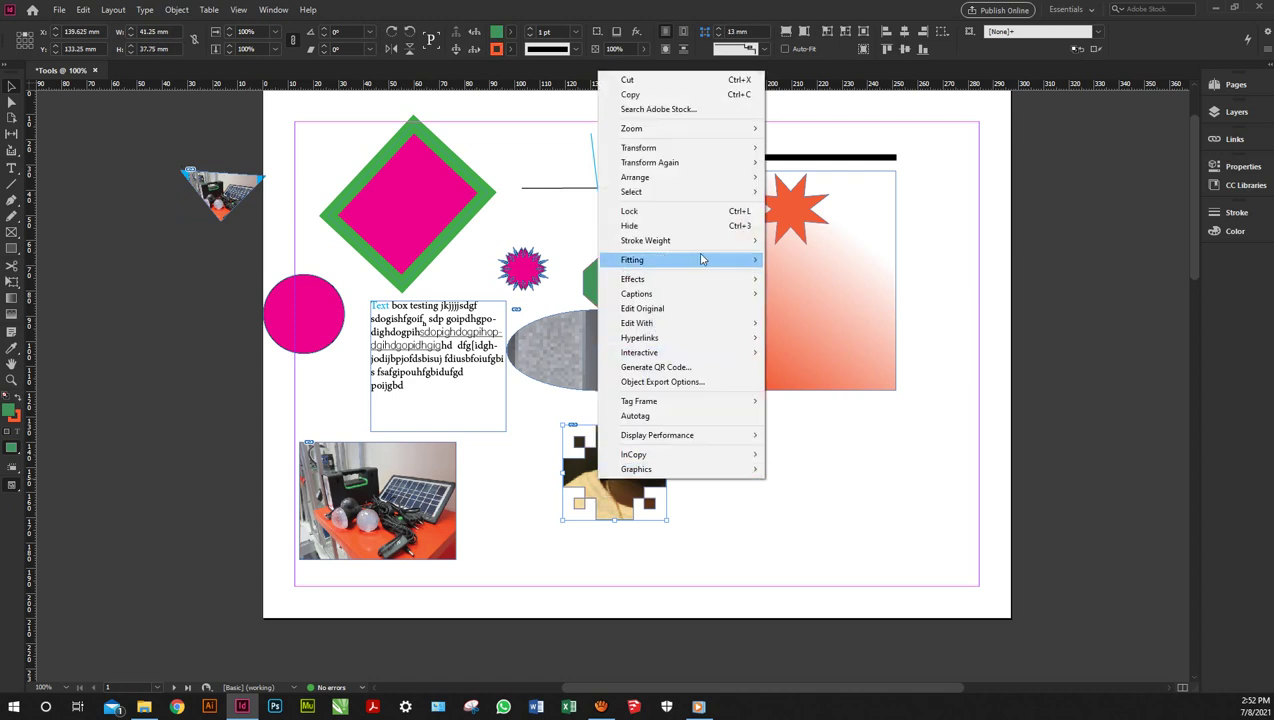
mouse_move(703, 260)
left_click(809, 276)
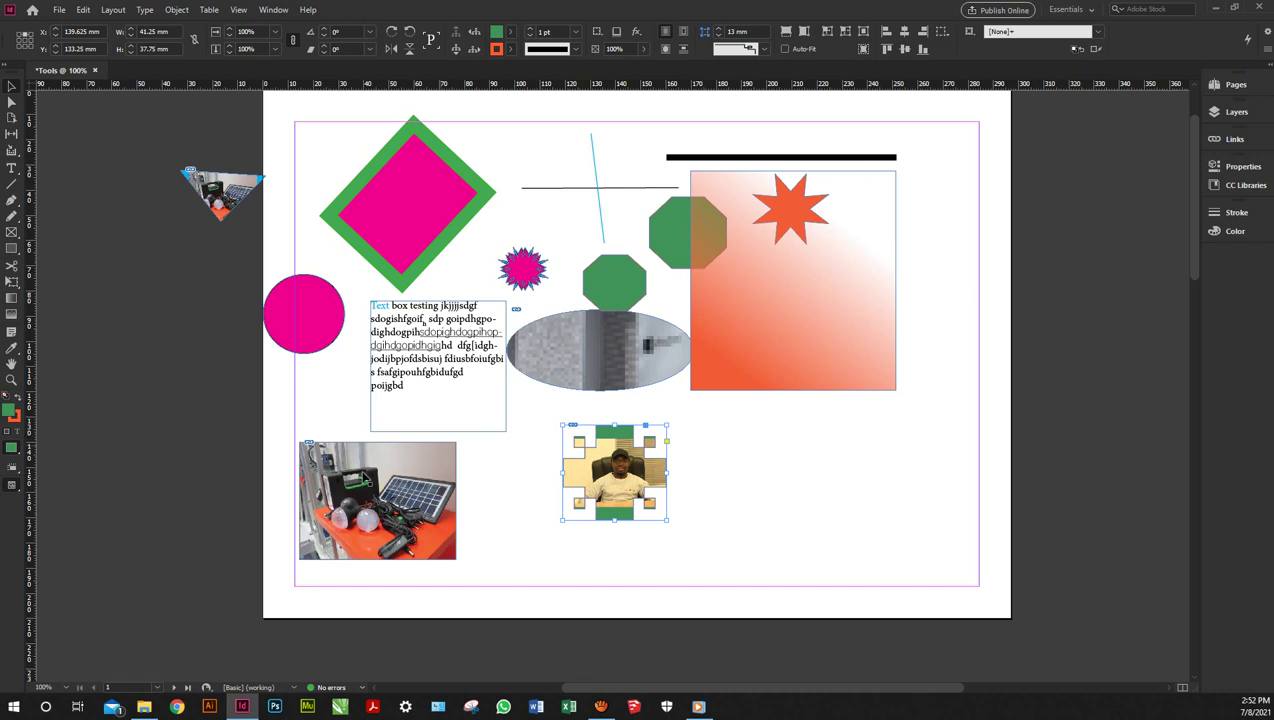
- Fit the building photo proportionally inside the ellipse
left_click(604, 345)
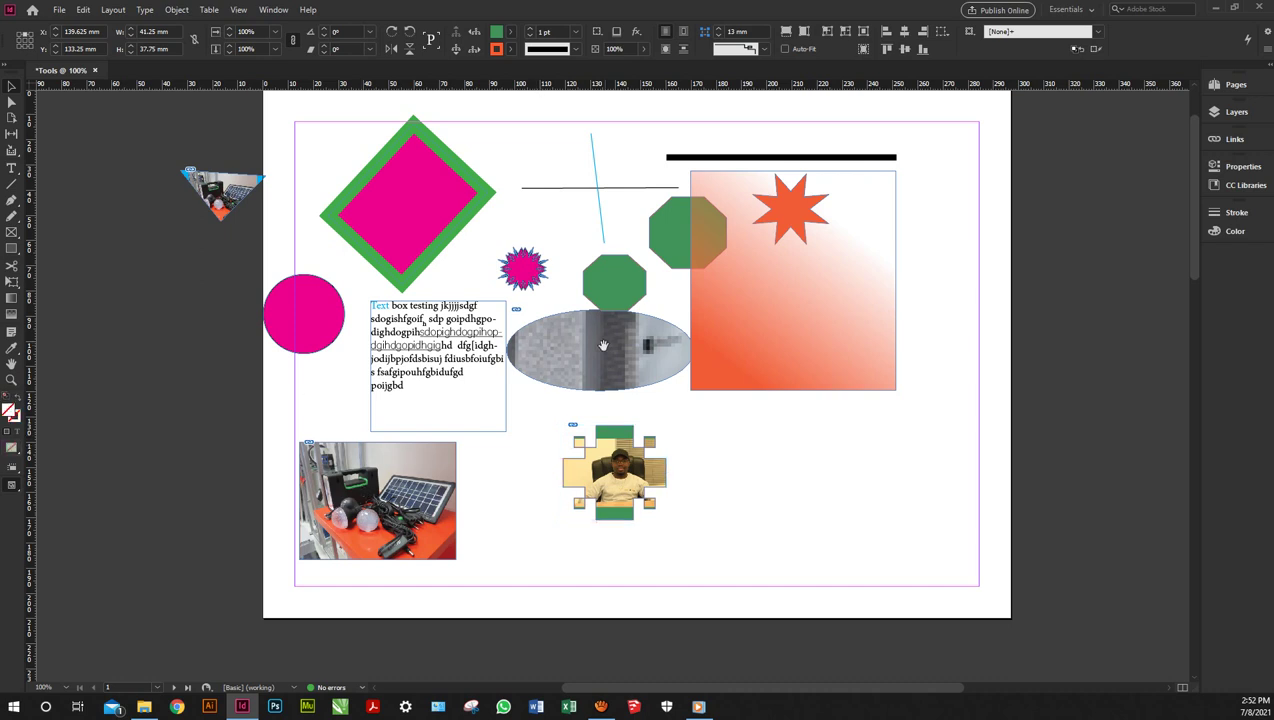
right_click(604, 345)
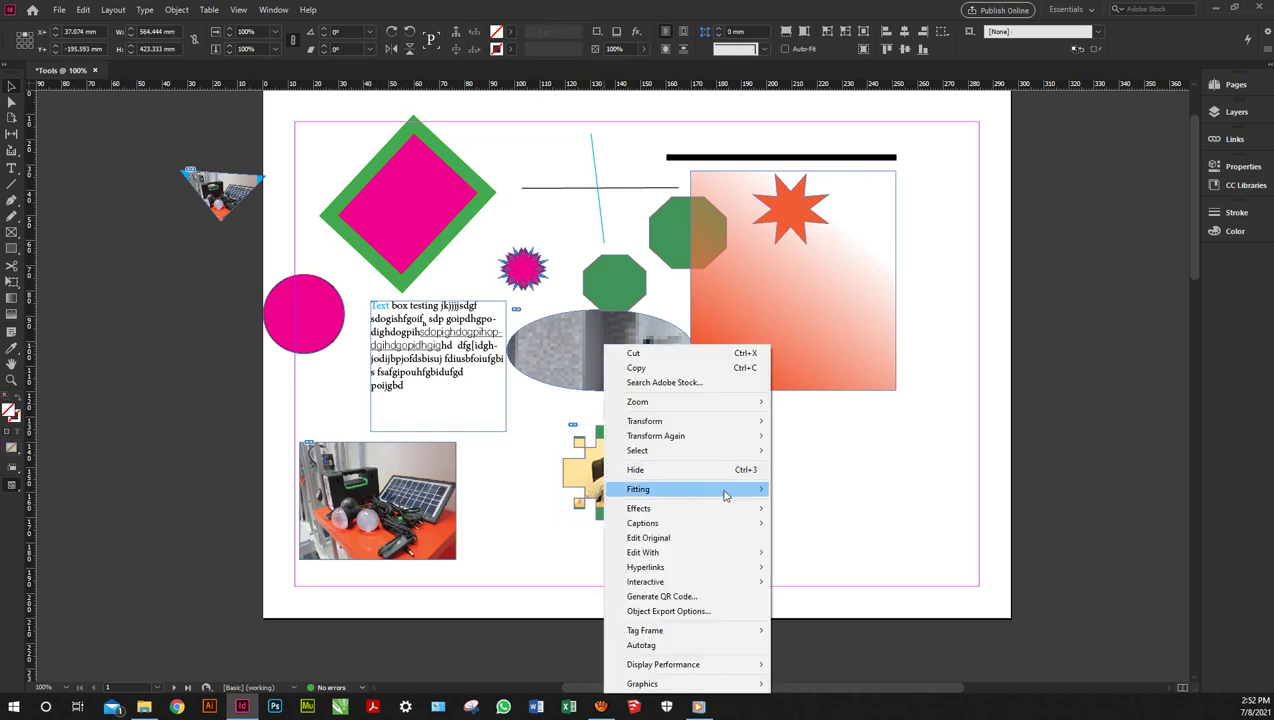
mouse_move(739, 490)
left_click(835, 504)
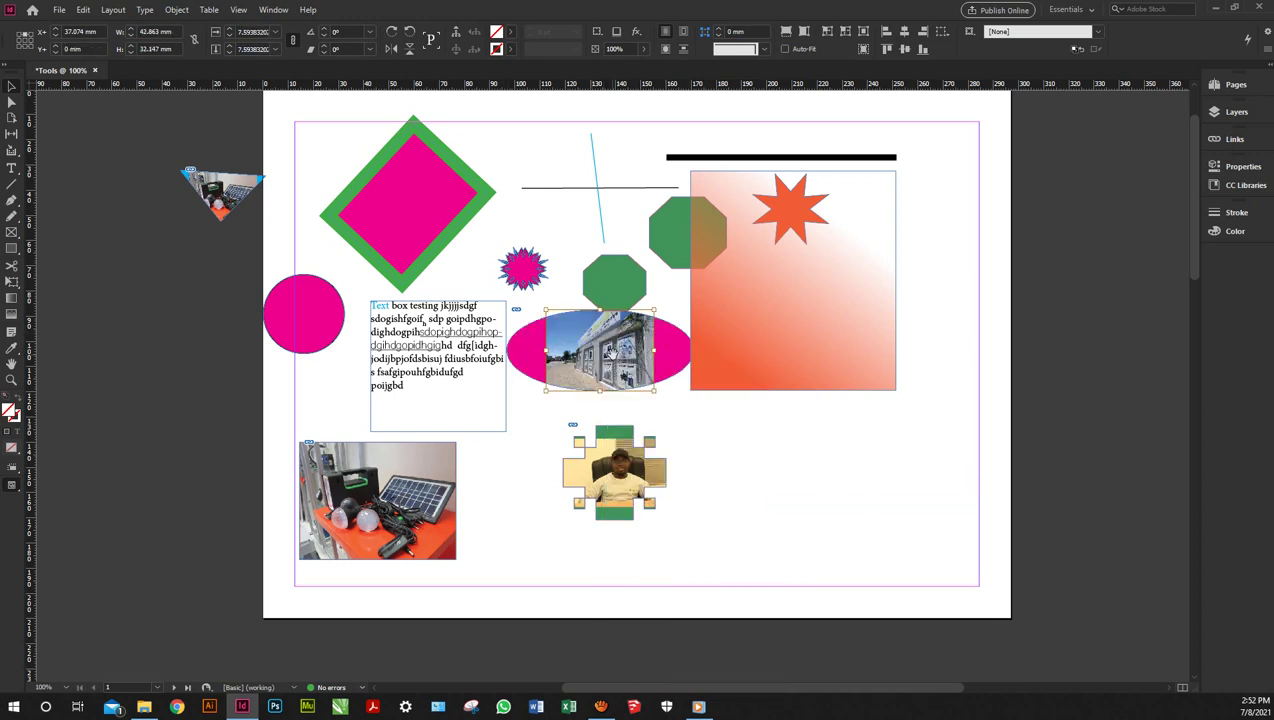
- Enlarge the building photo to about 84 by 63 mm so it fills the ellipse, reposition it within the frame and deselect it
left_click_drag(612, 354, 716, 353)
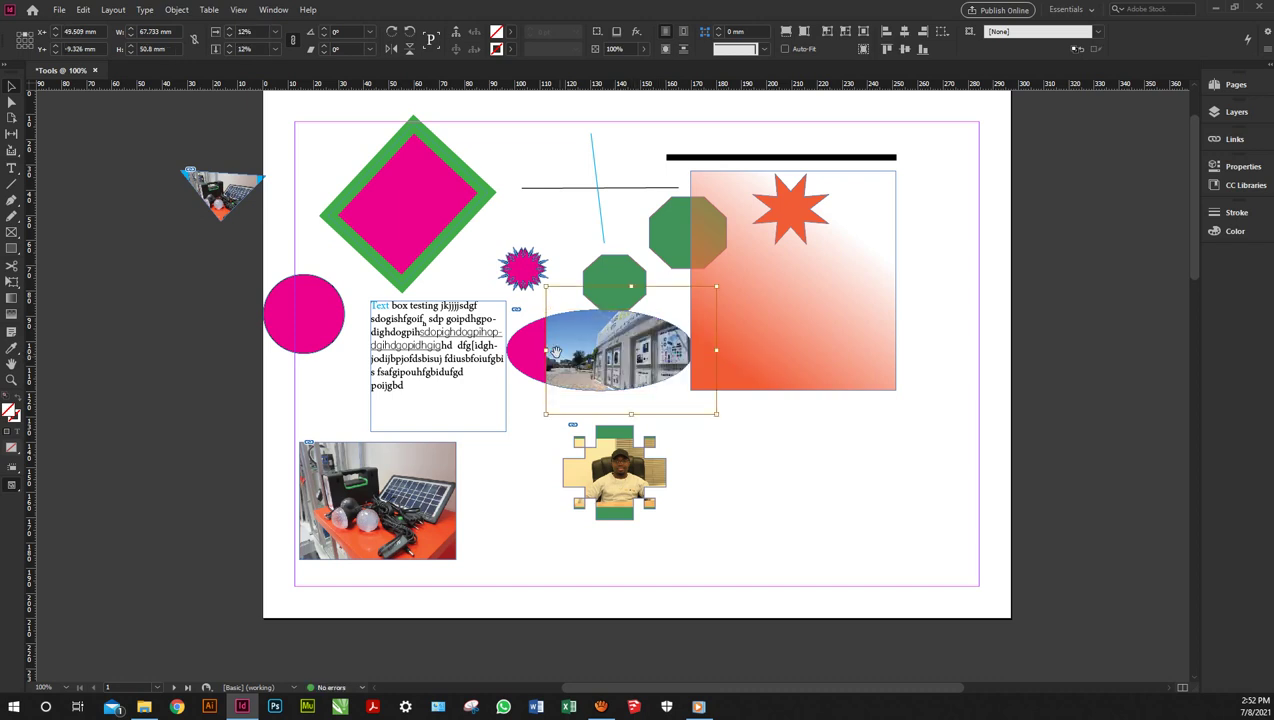
left_click_drag(549, 349, 508, 346)
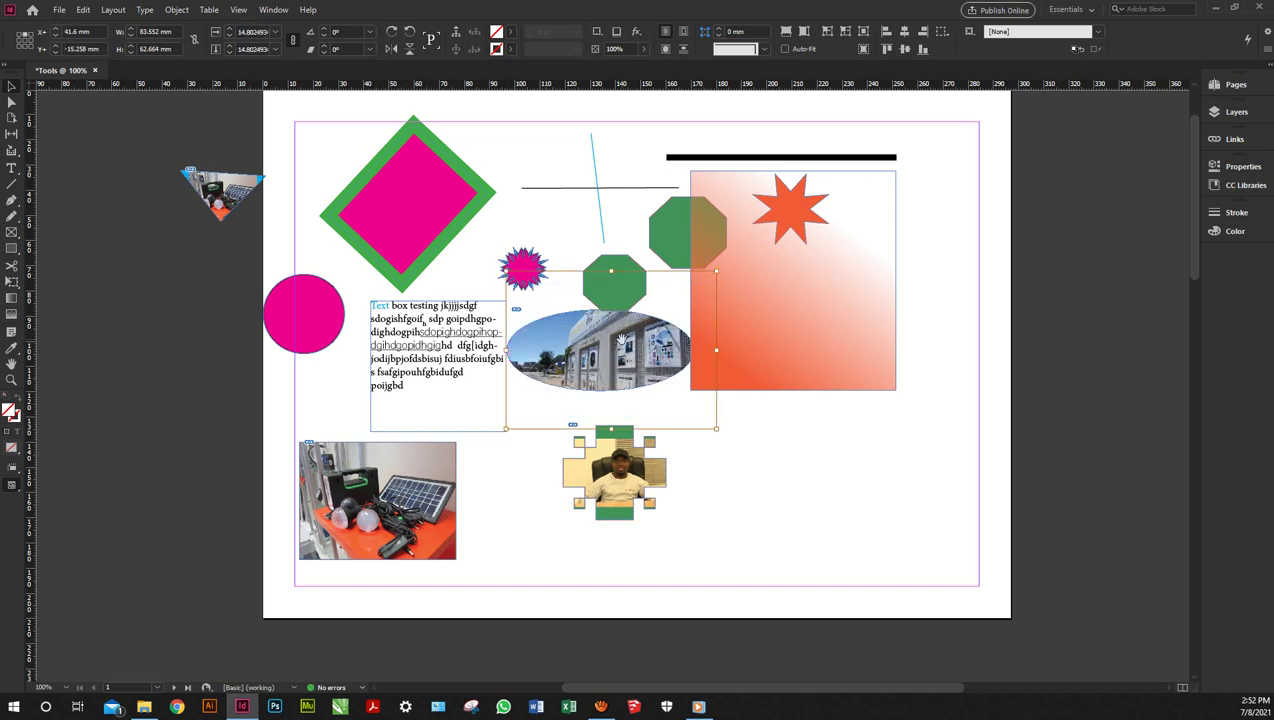
left_click_drag(621, 340, 605, 341)
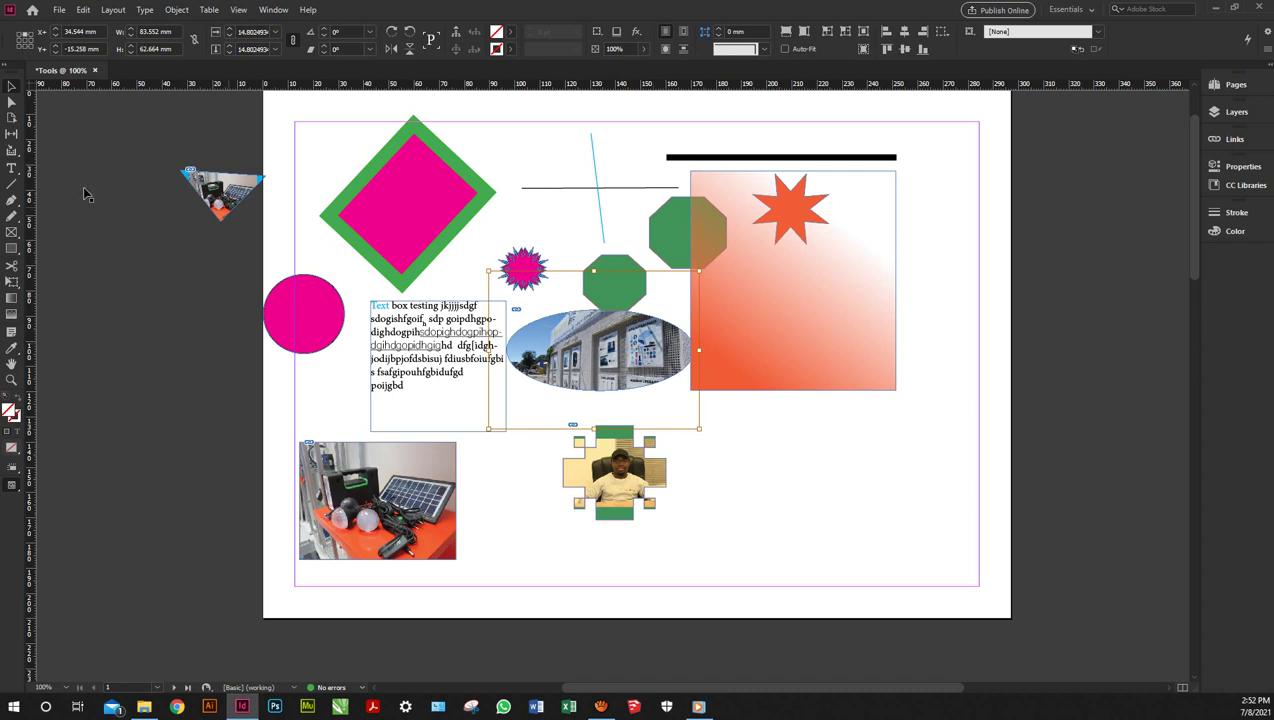
key("Escape")
key("ctrl+shift+a")
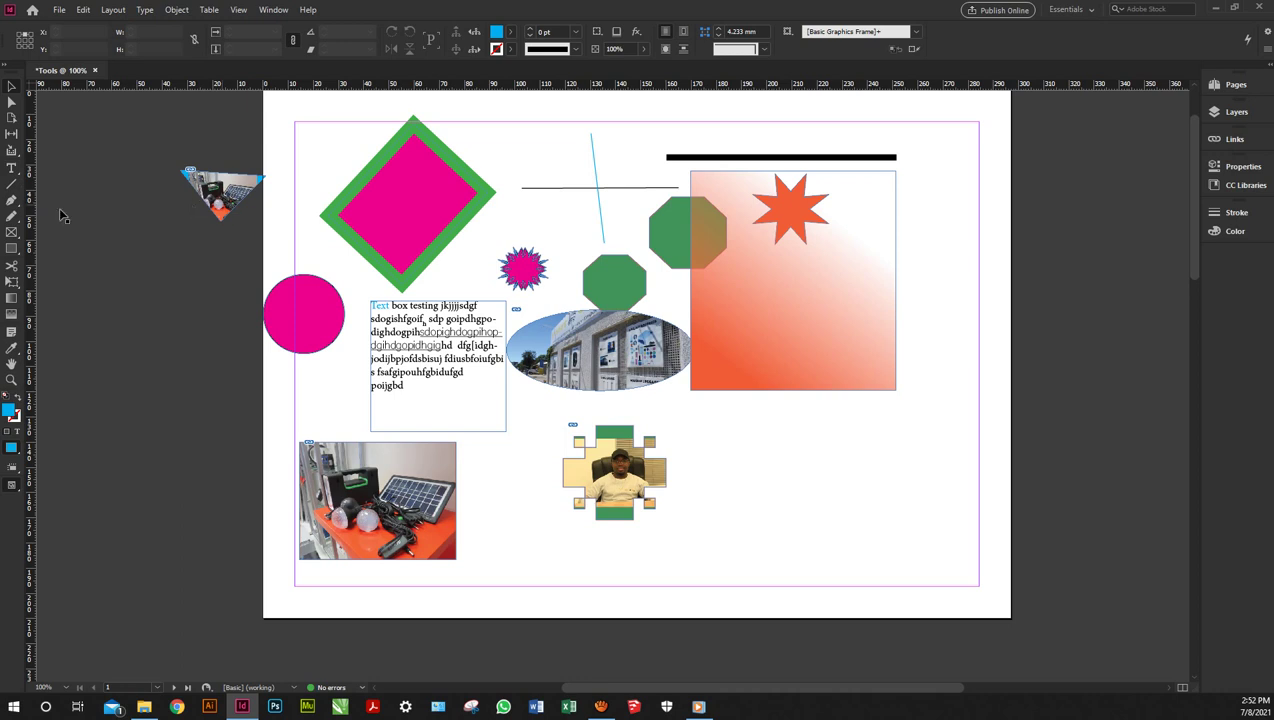
- Go to the blank second page of the document
scroll(236, 212, "down", 15)
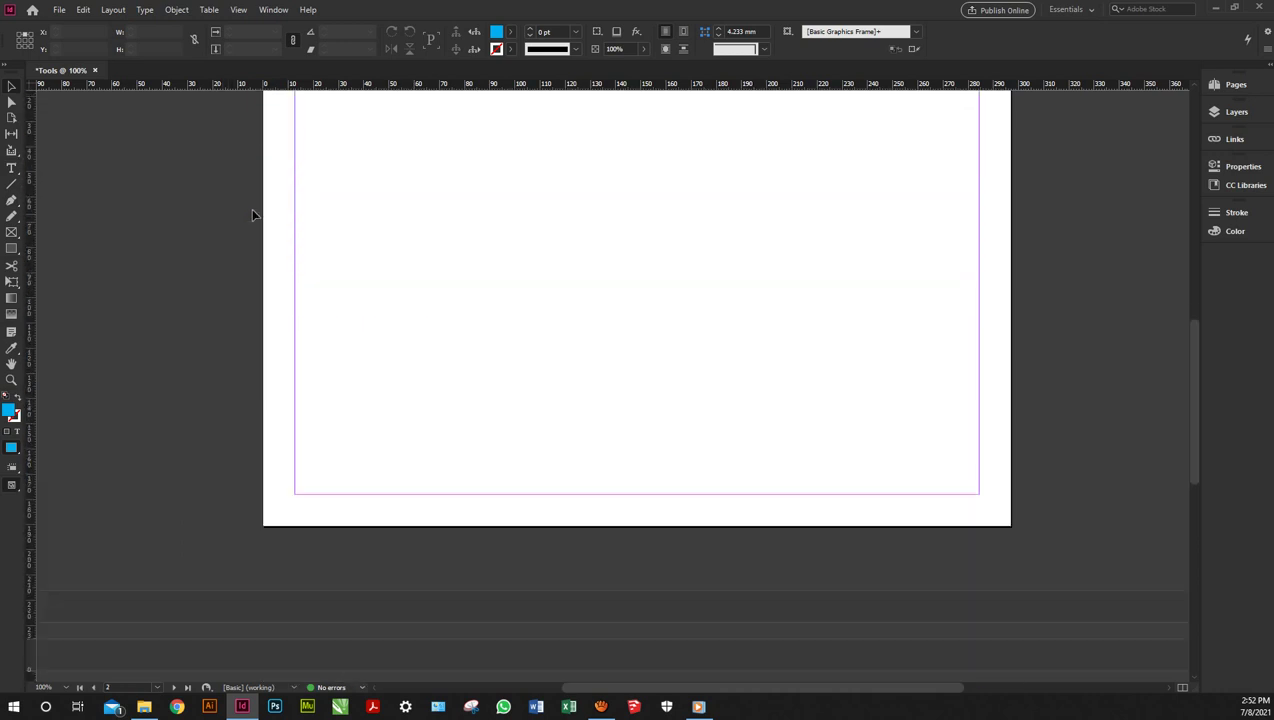
scroll(252, 212, "up", 3)
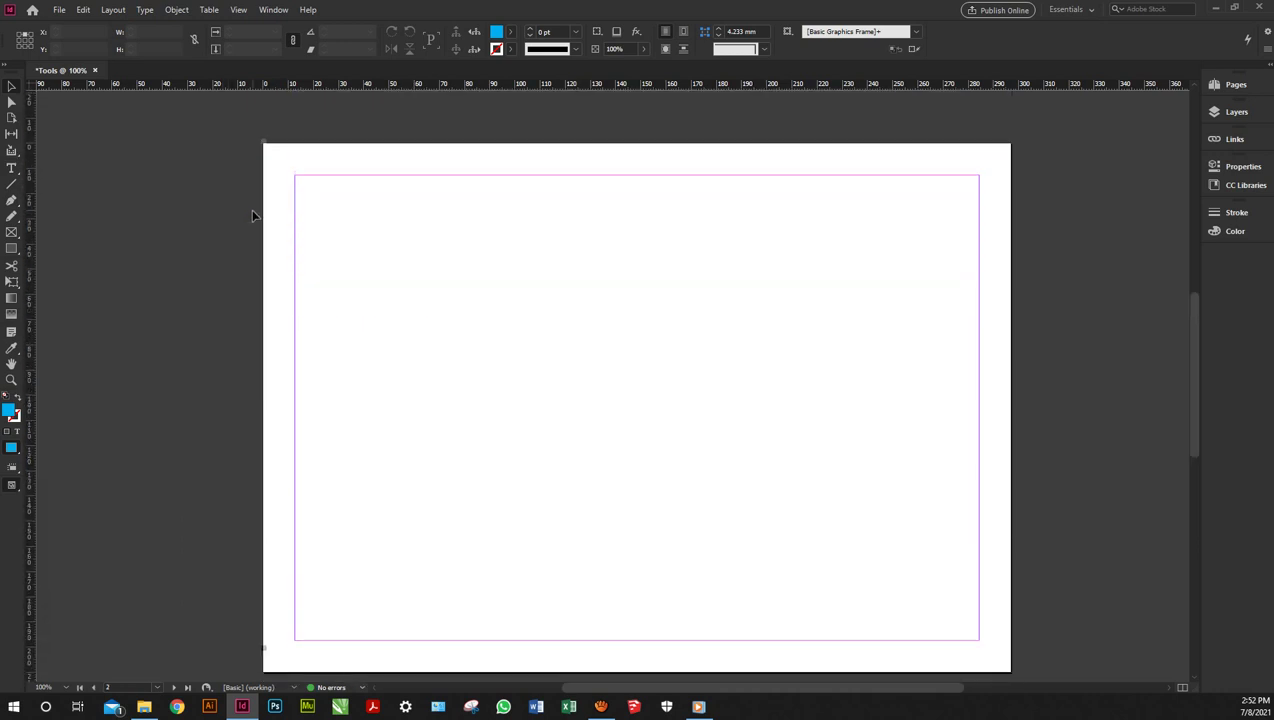
left_click(12, 201)
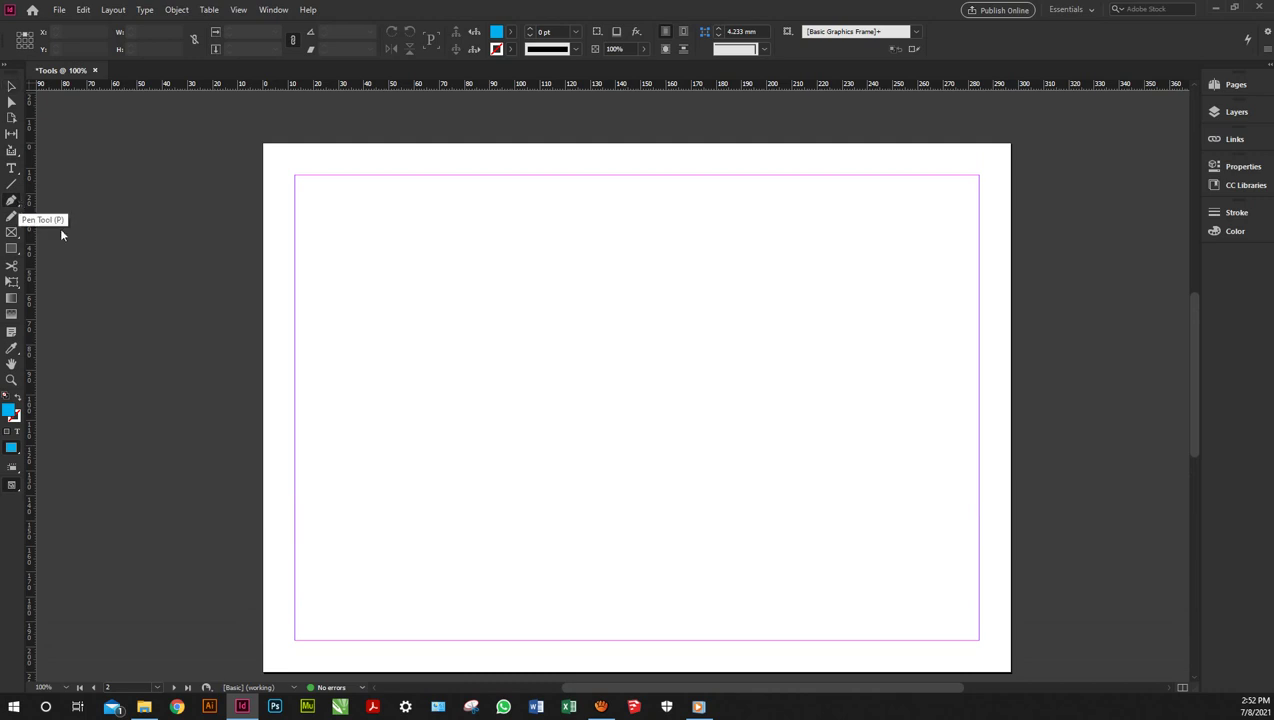
left_click(413, 521)
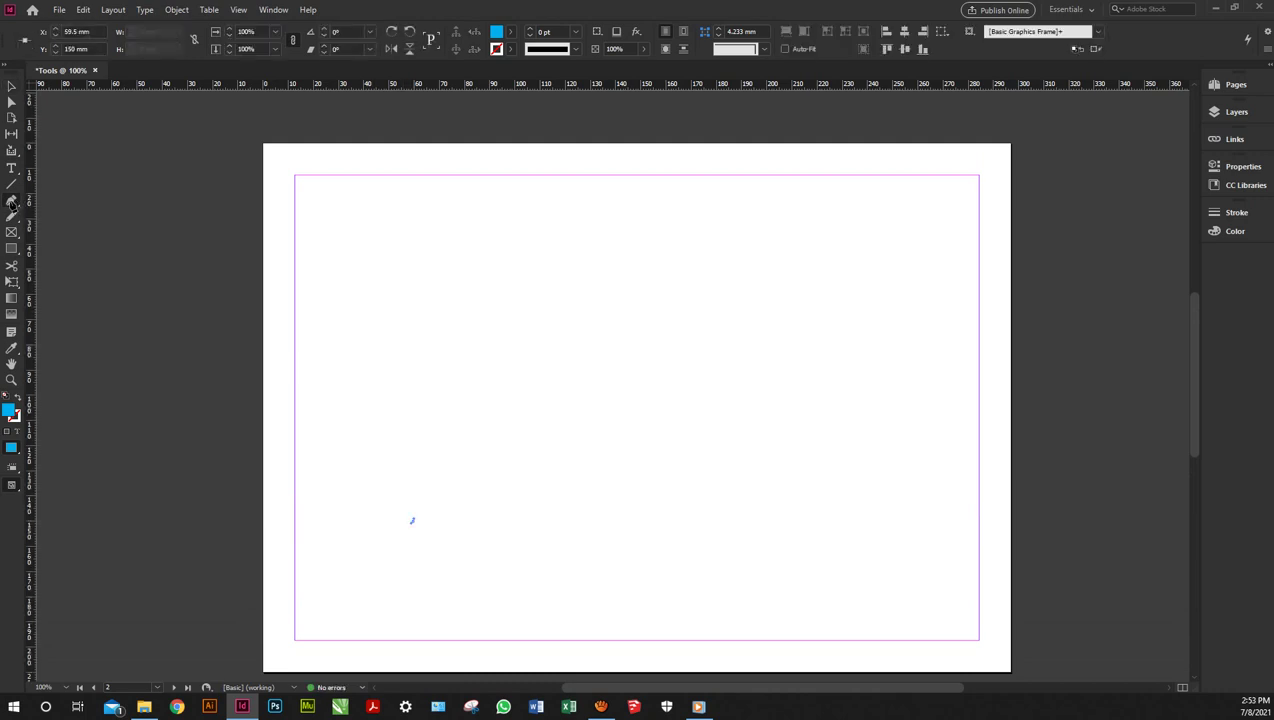
left_click(14, 87)
left_click(150, 222)
- With the Pen tool active and nothing selected, set the fill to the red C=15 M=100 Y=100 K=0 swatch
left_click(10, 200)
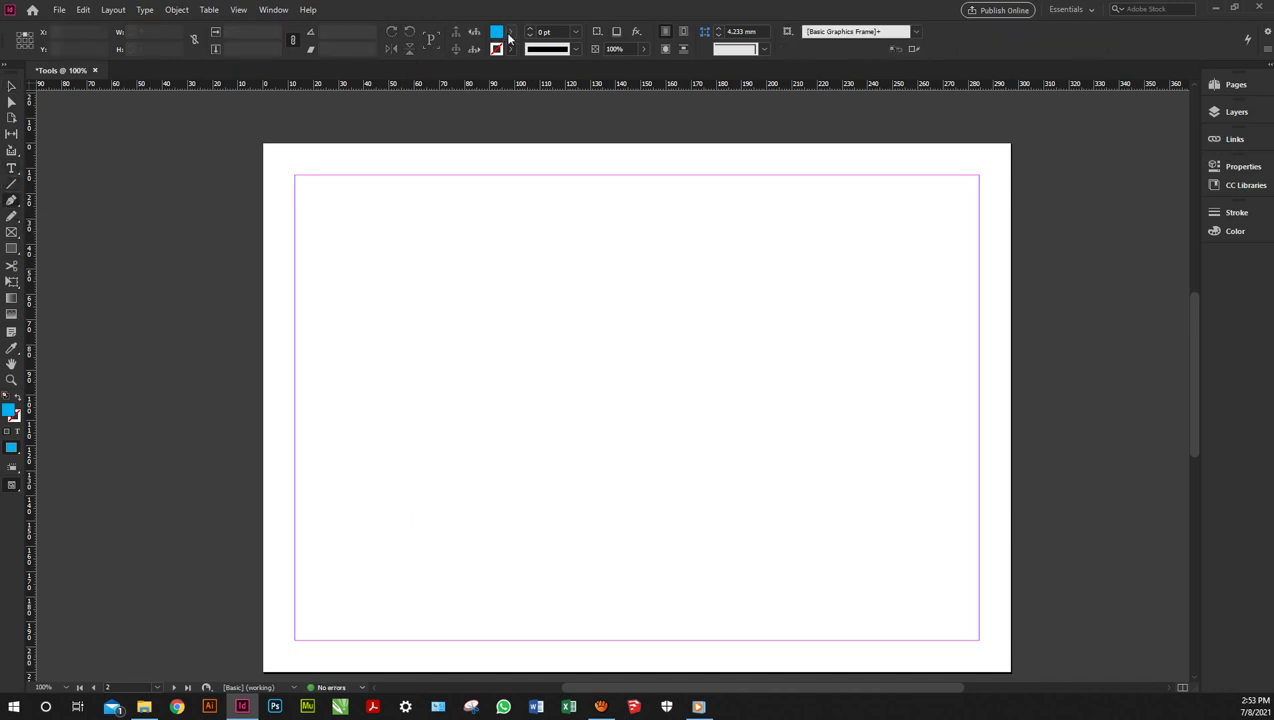
left_click(510, 32)
left_click(393, 176)
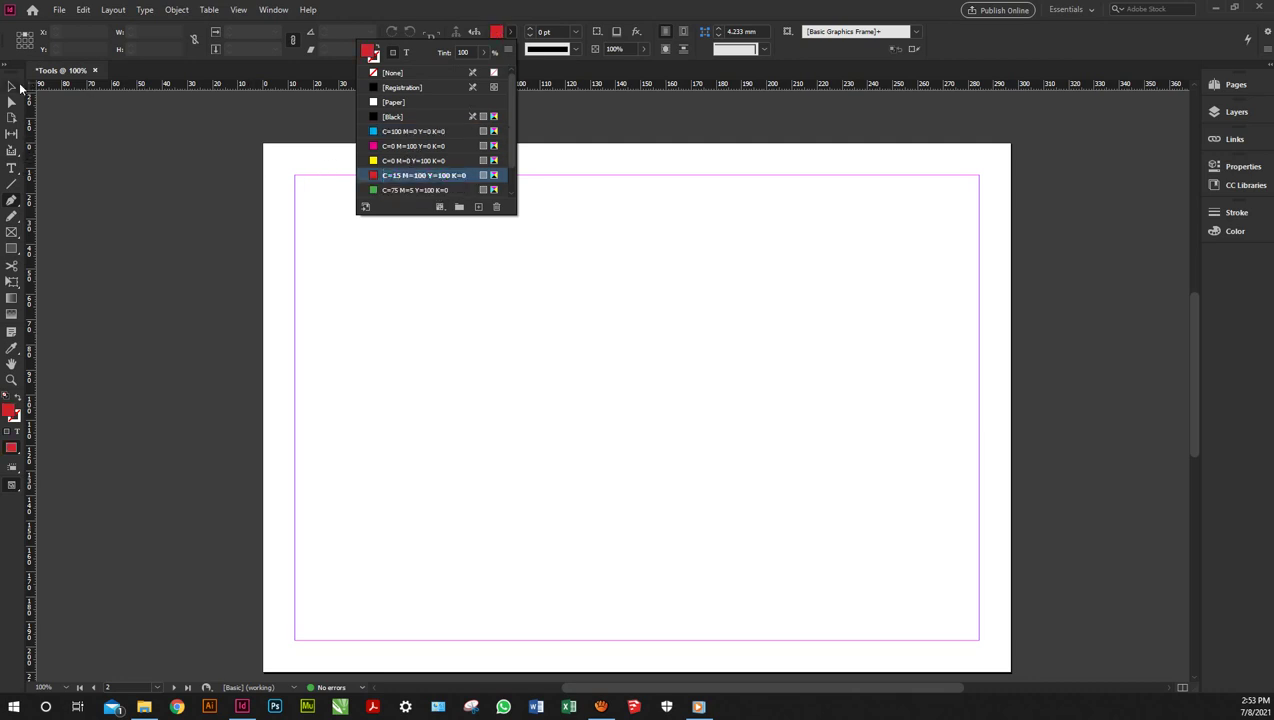
- Draw the upper outline of a car silhouette about 112 by 32 mm with the Pen tool, from lower front corner over the roof to the rear
left_click(12, 204)
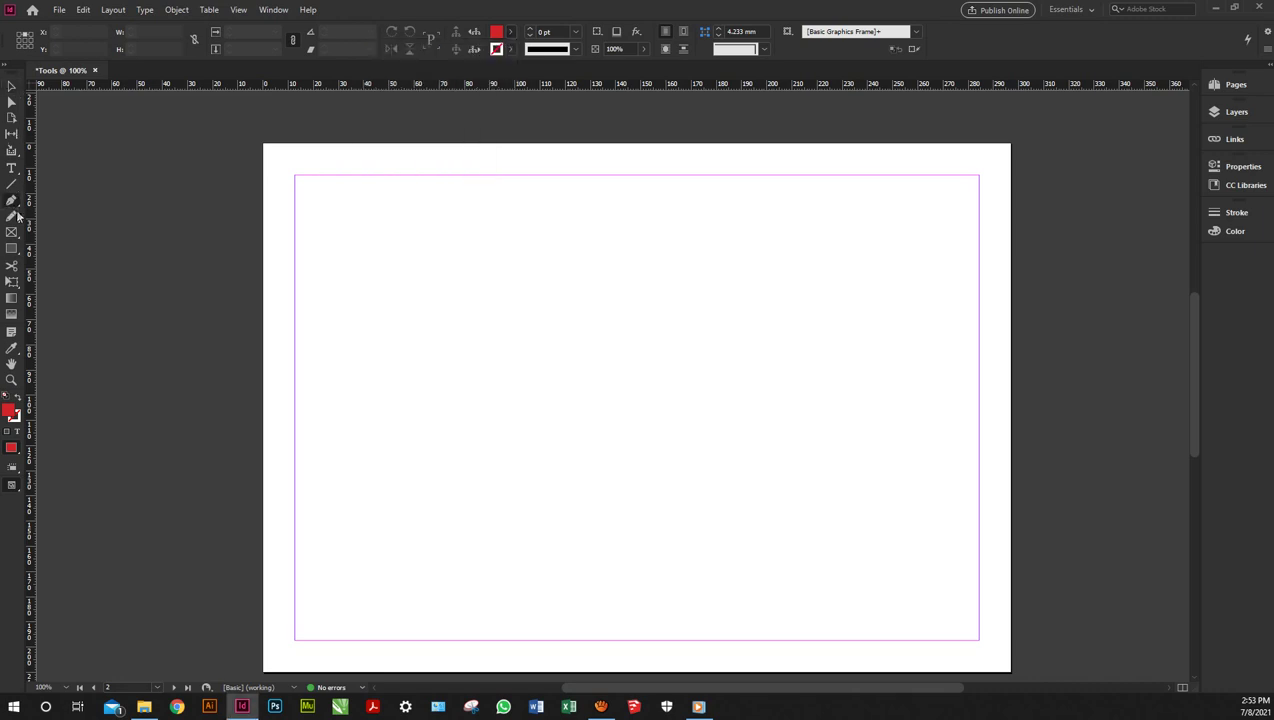
left_click(393, 471)
left_click(393, 433)
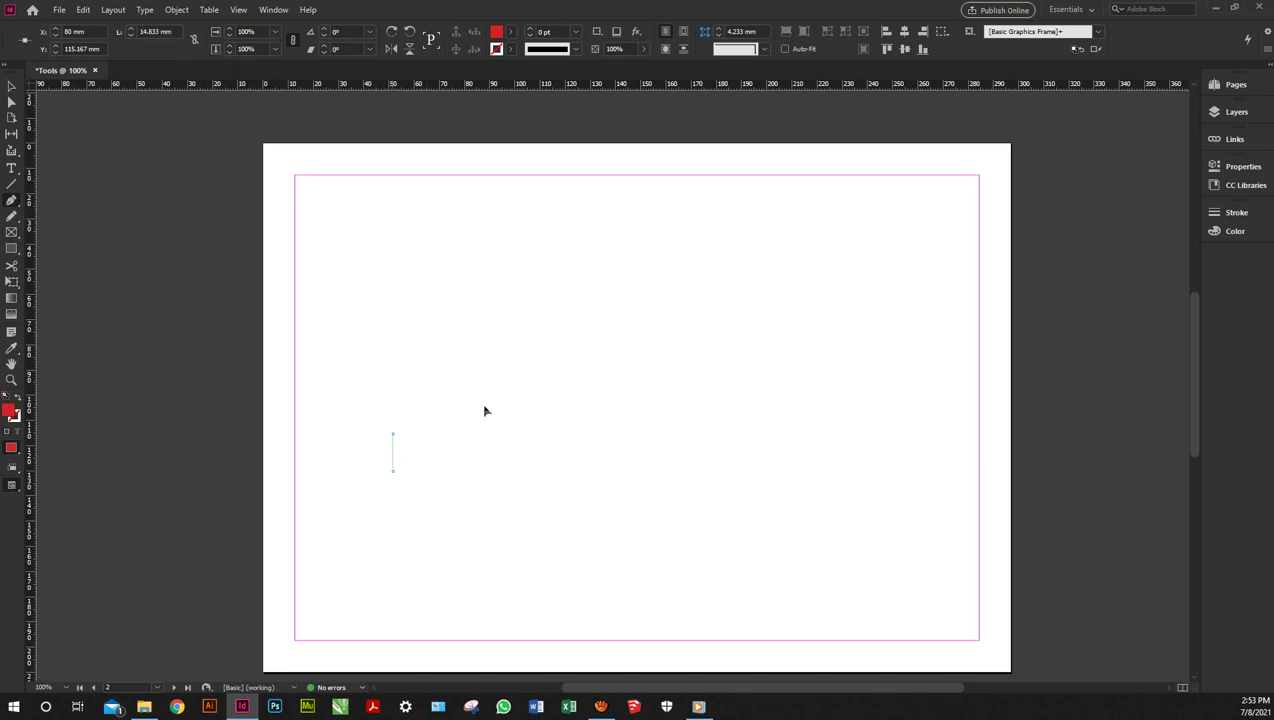
left_click(497, 396)
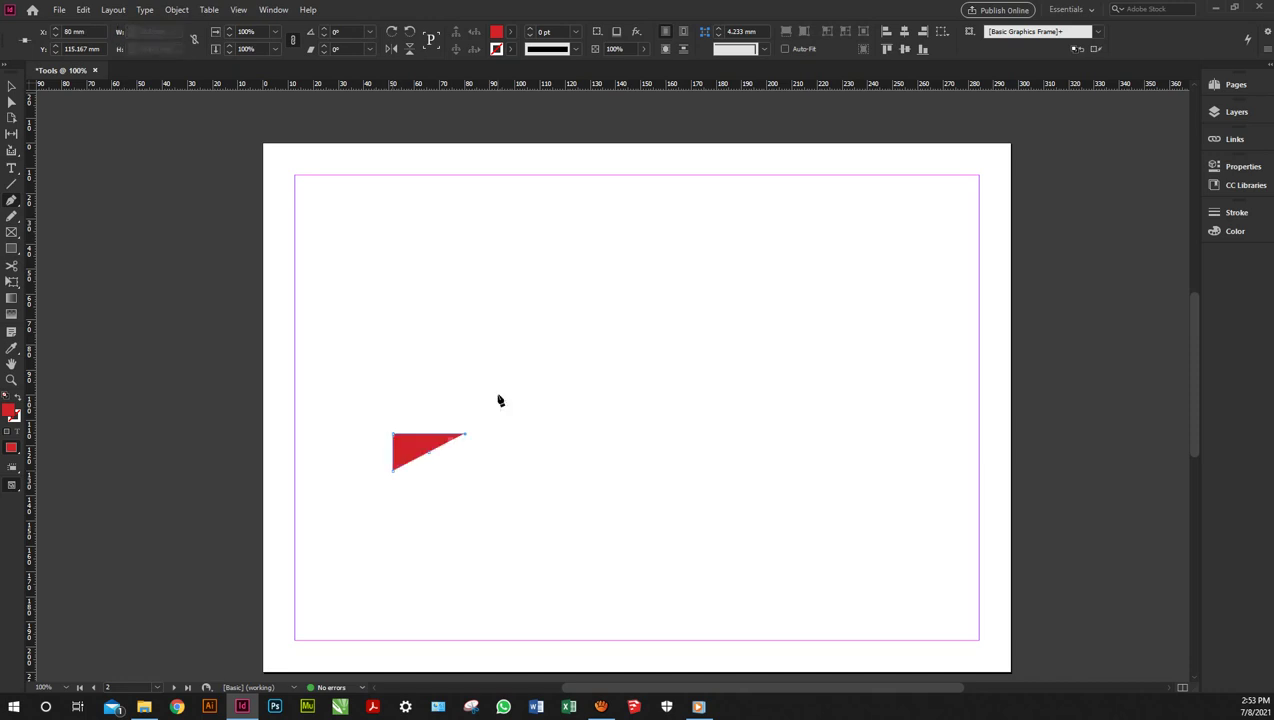
left_click(594, 390)
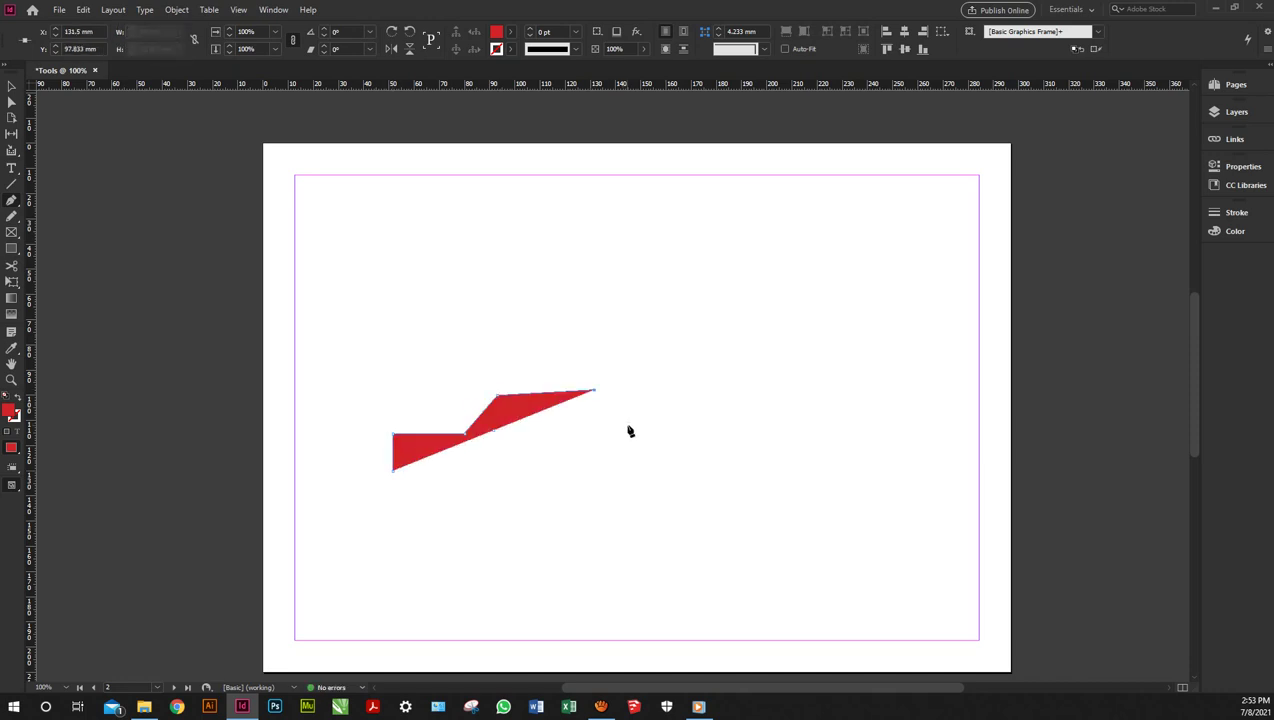
left_click_drag(626, 425, 671, 425)
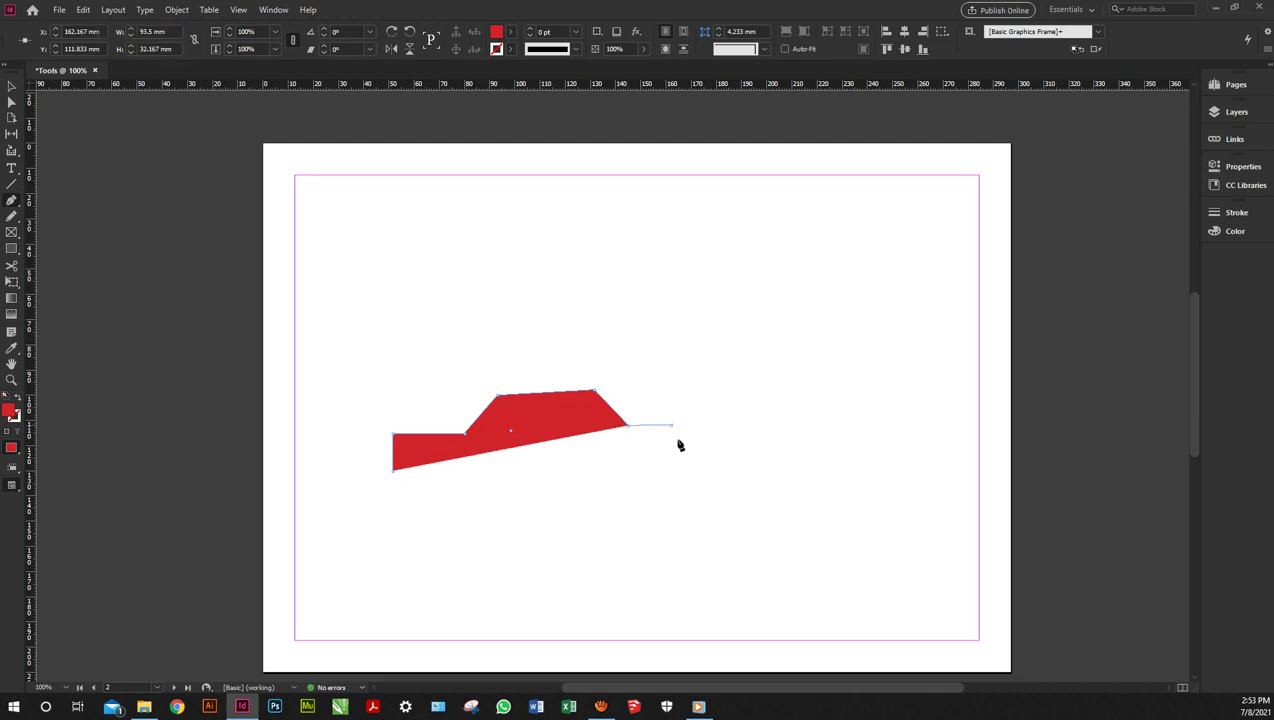
left_click(676, 469)
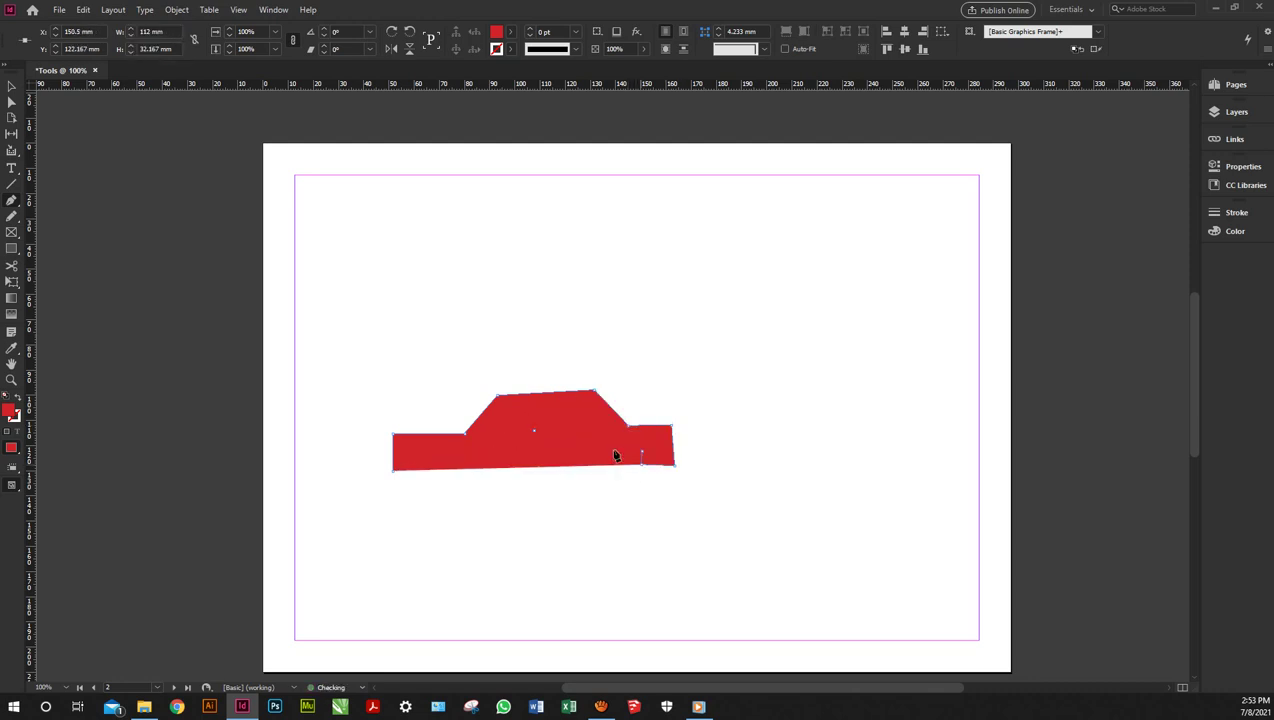
- Draw the car's underside with two wheel cutouts and close the path at its starting anchor
left_click_drag(614, 452, 614, 466)
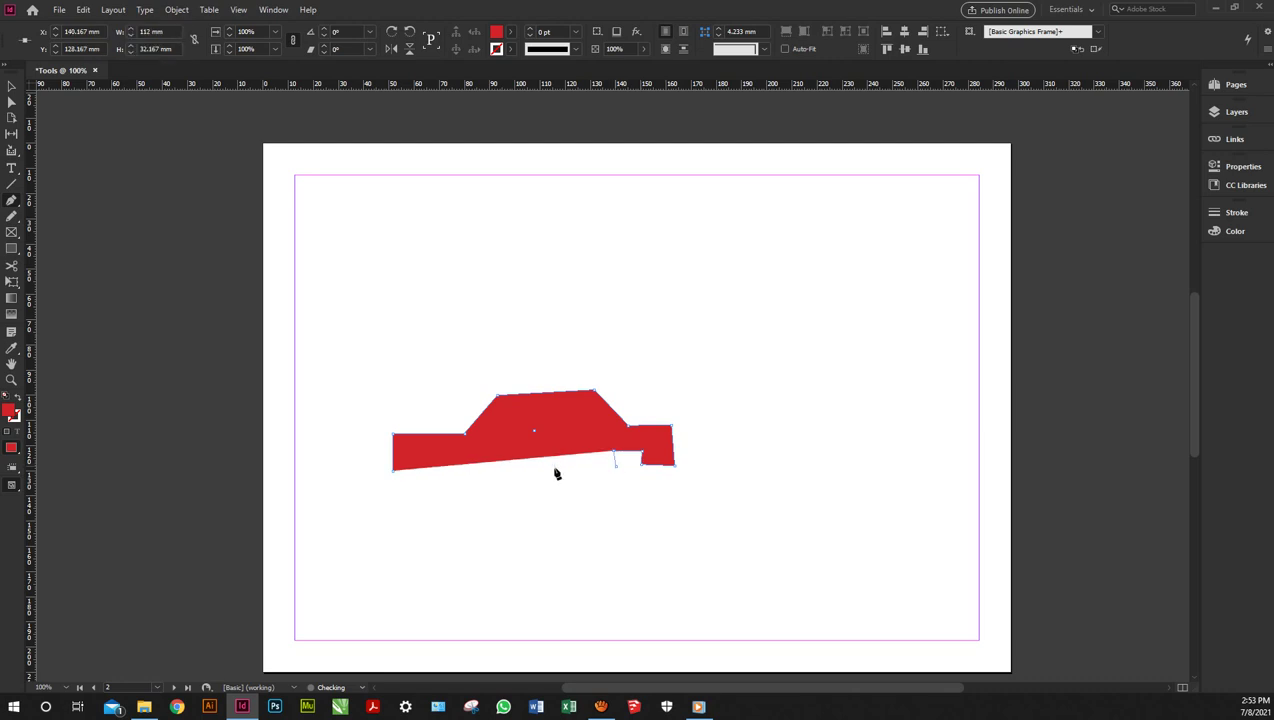
left_click(489, 471)
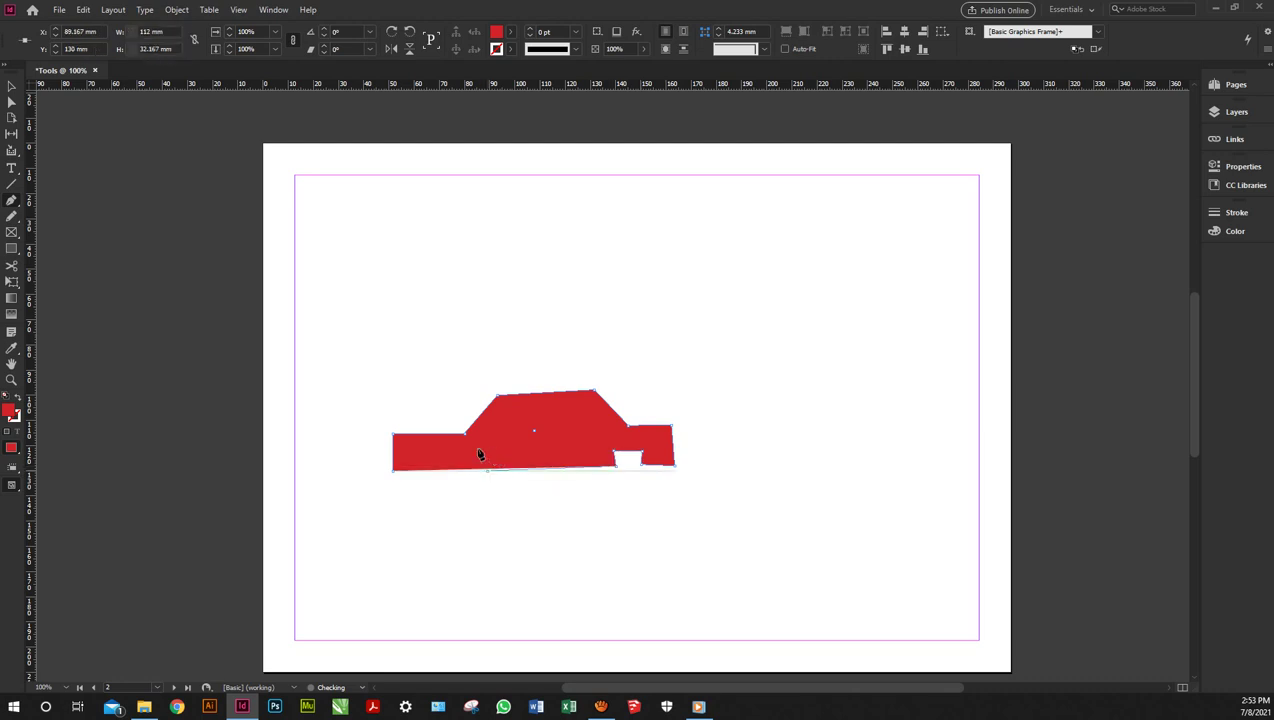
left_click(455, 453)
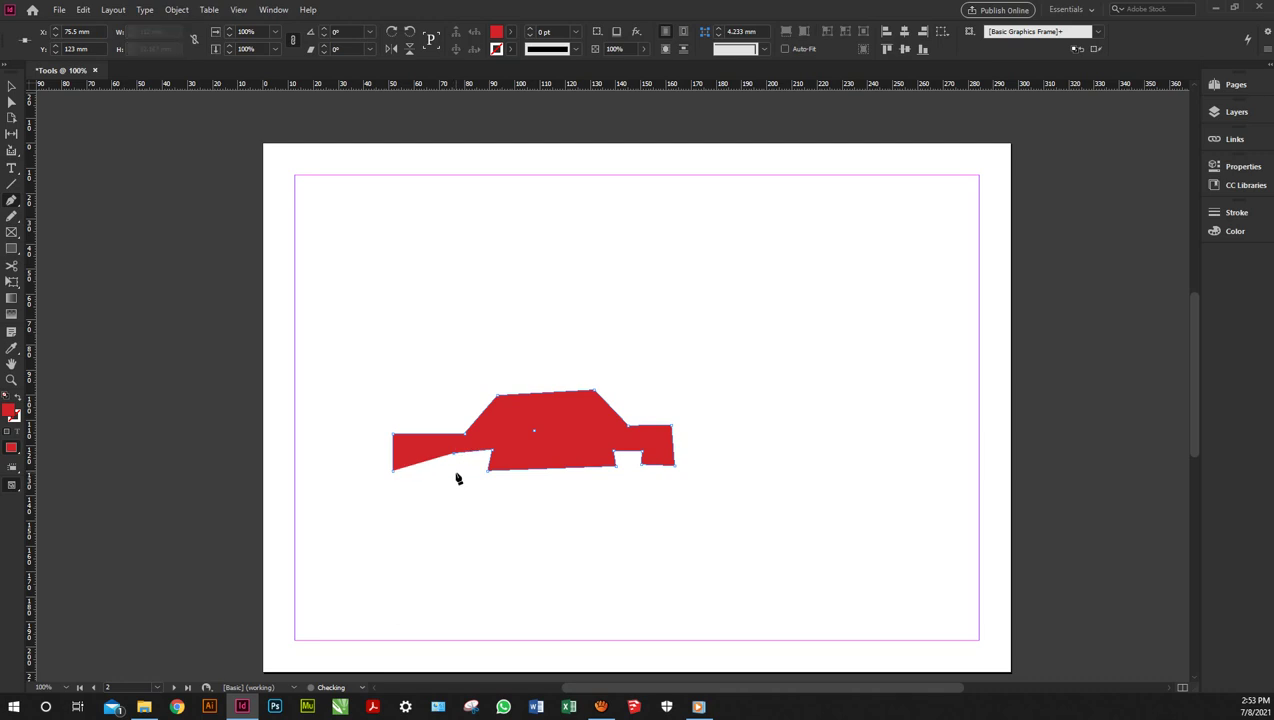
left_click(455, 470)
left_click(394, 472)
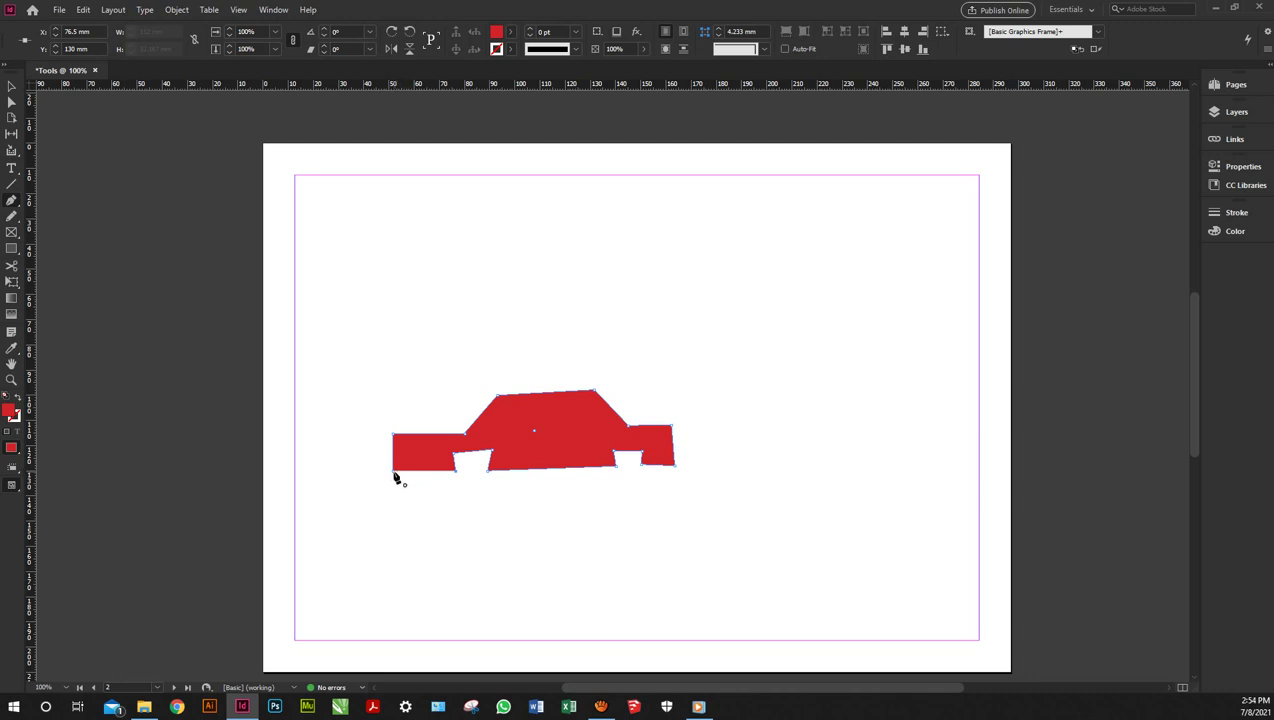
left_click(394, 474)
- Move the car shape to the upper part of the page and change its fill to yellow C=0 M=0 Y=100 K=0
left_click(11, 87)
left_click(517, 451)
left_click_drag(529, 358, 532, 315)
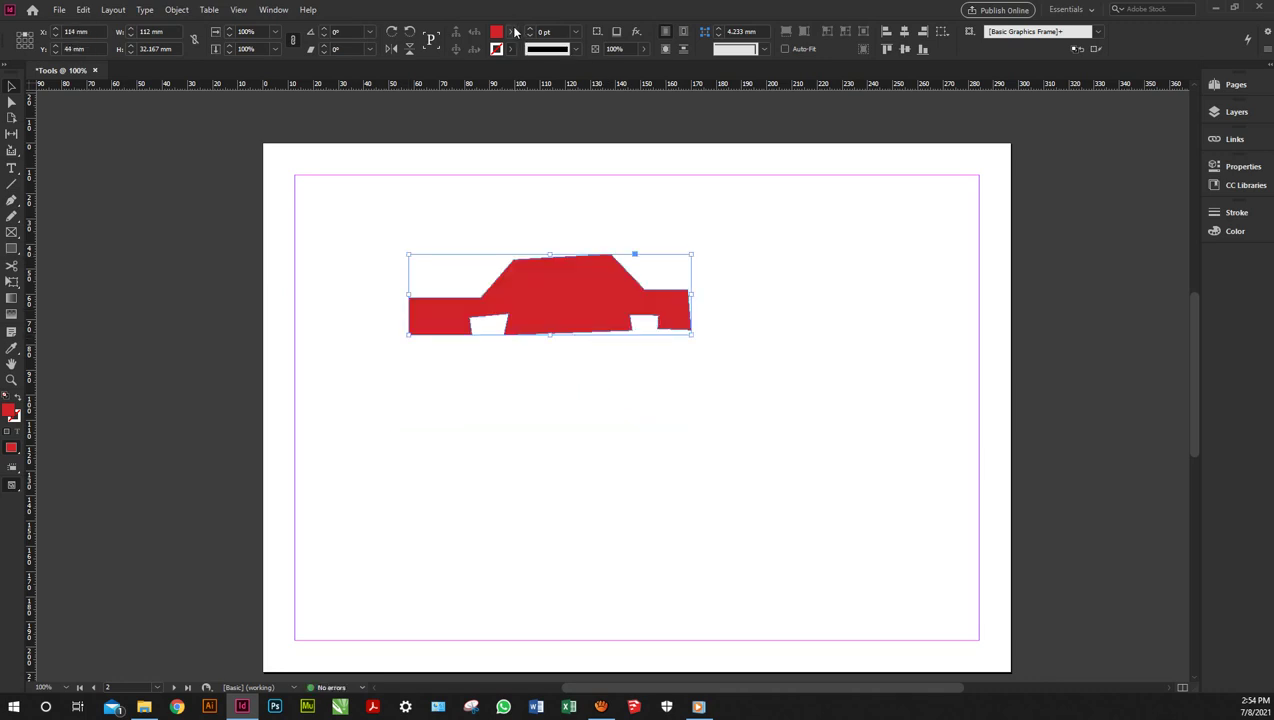
left_click(512, 33)
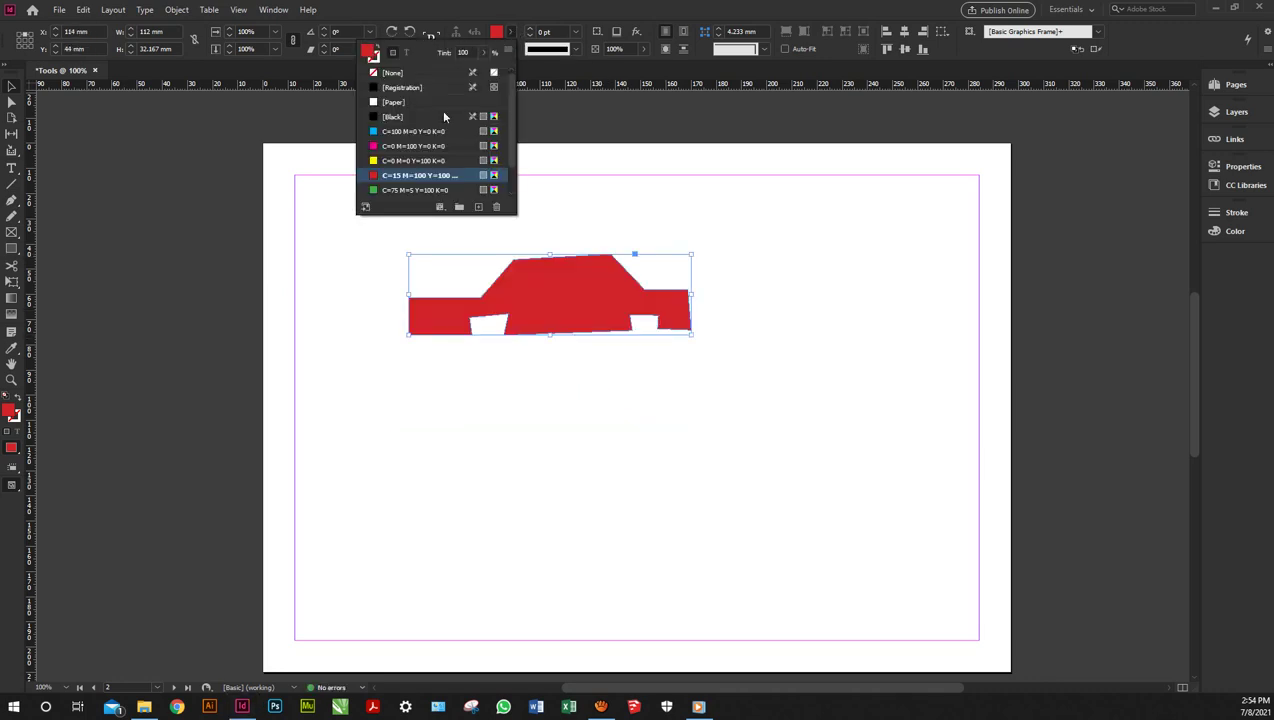
left_click(397, 160)
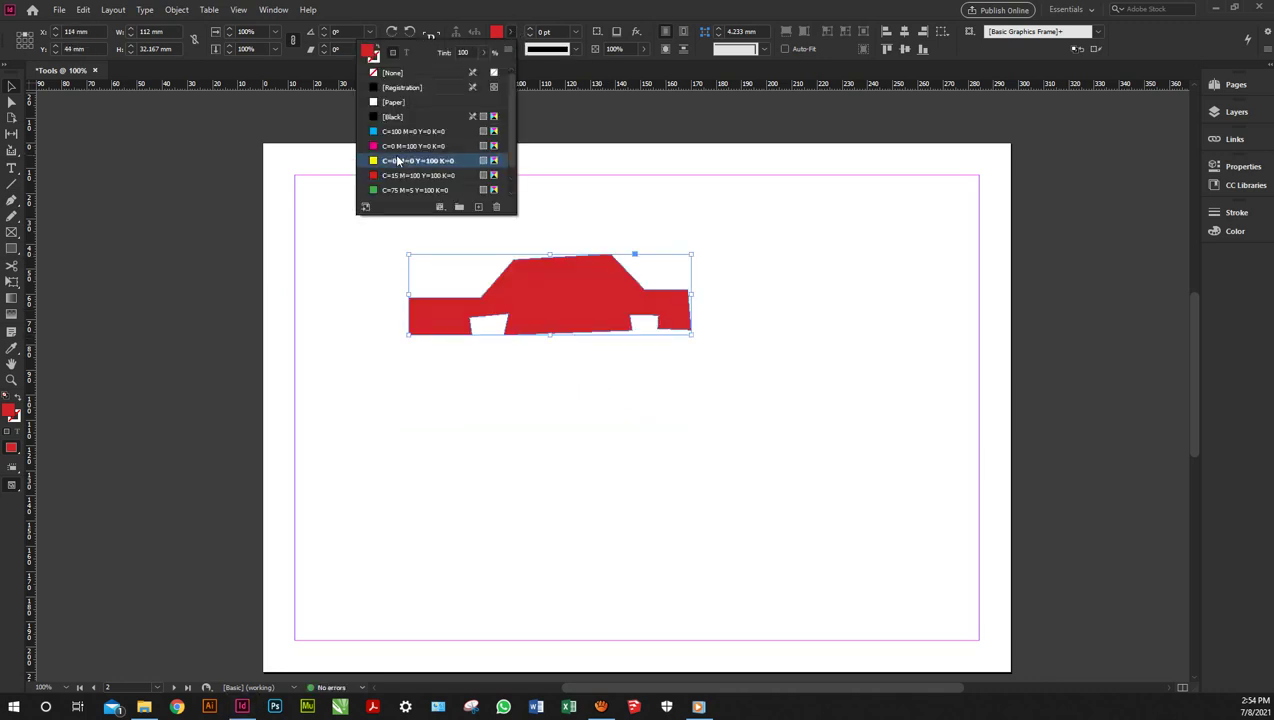
left_click(527, 313)
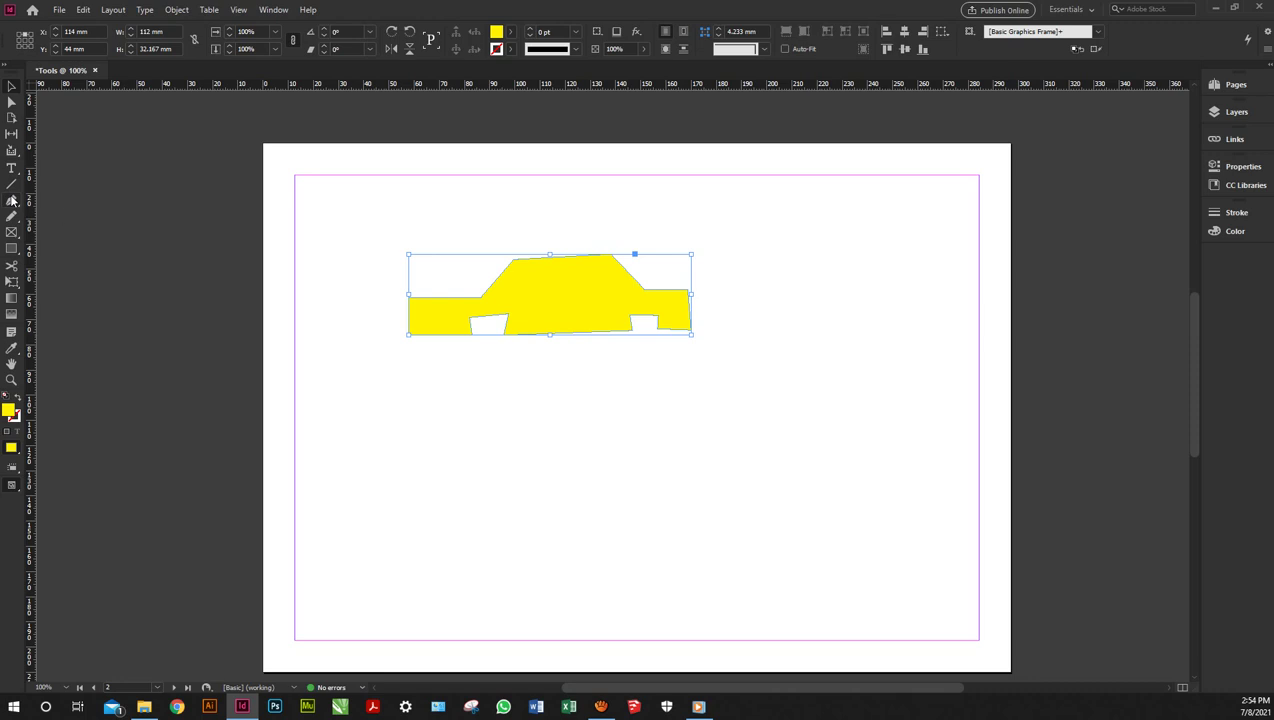
- Add one anchor point in the middle of the car's roof edge and one in the middle of its bottom edge
left_click_drag(12, 200, 84, 230)
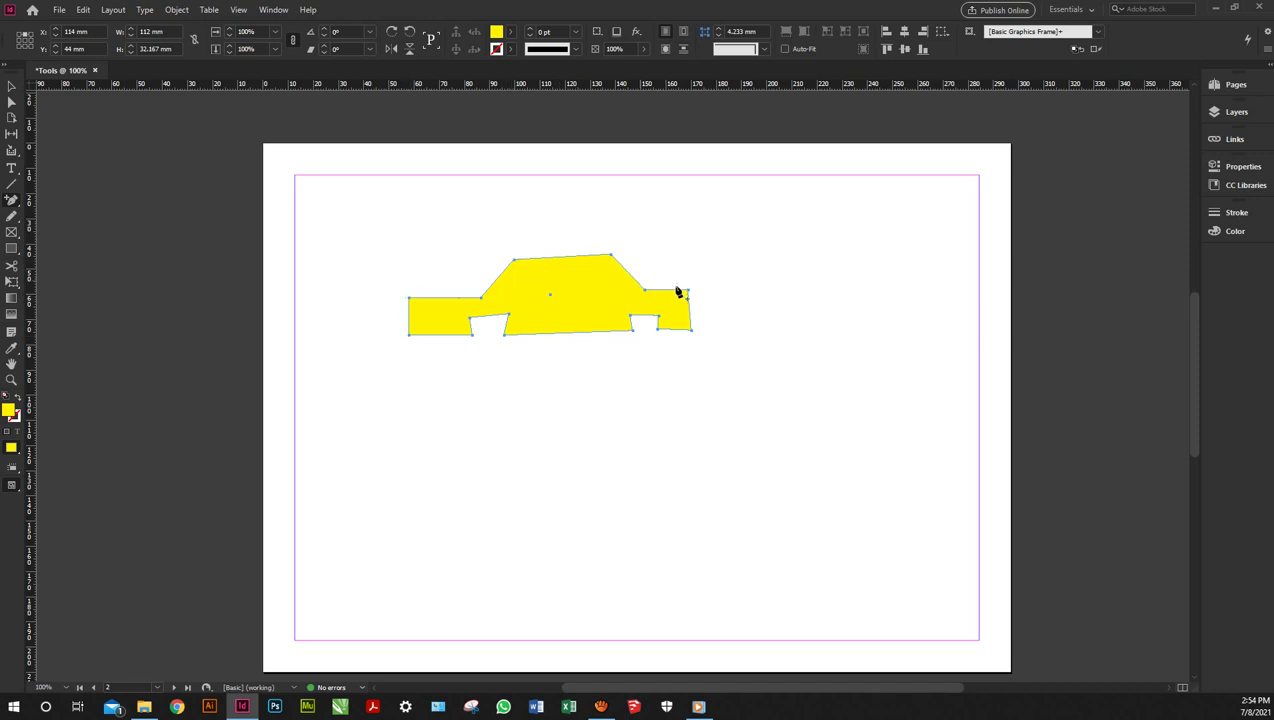
left_click(564, 257)
left_click(570, 333)
- Delete the three anchors on the bottom edge between the wheel cutouts, the roof's front corner anchor and the upper front corner anchor
right_click(11, 200)
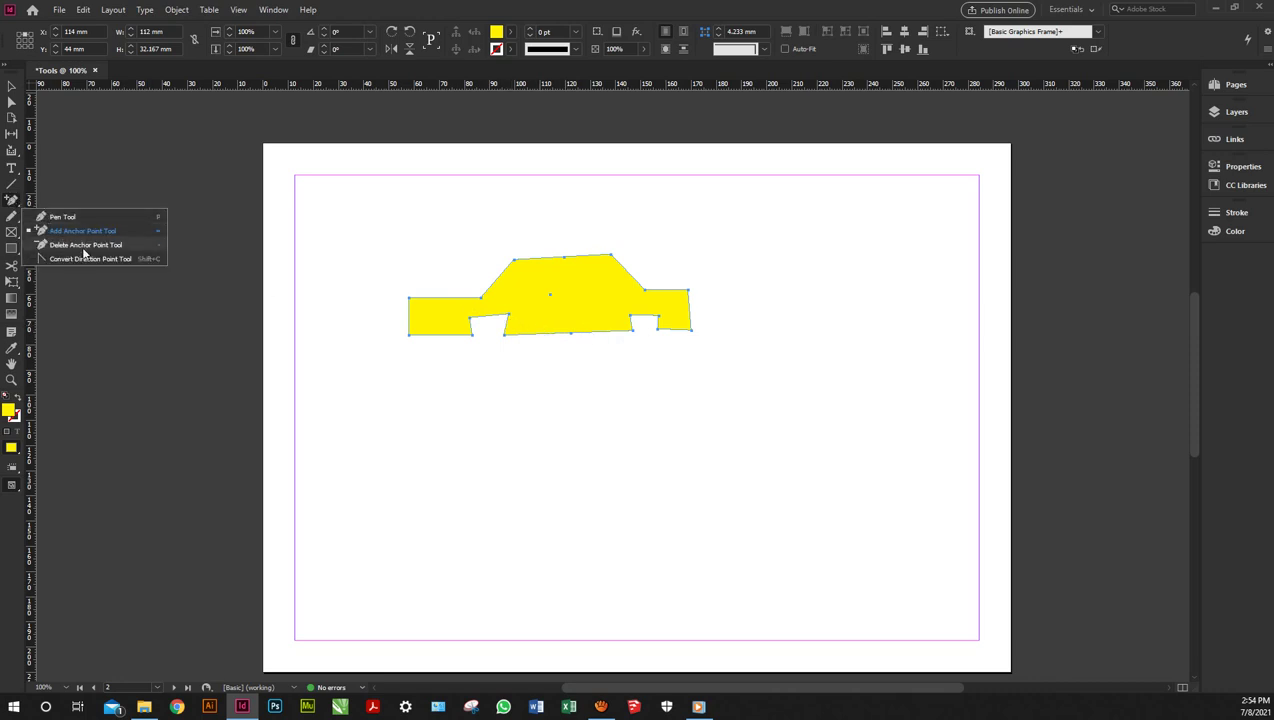
left_click(84, 249)
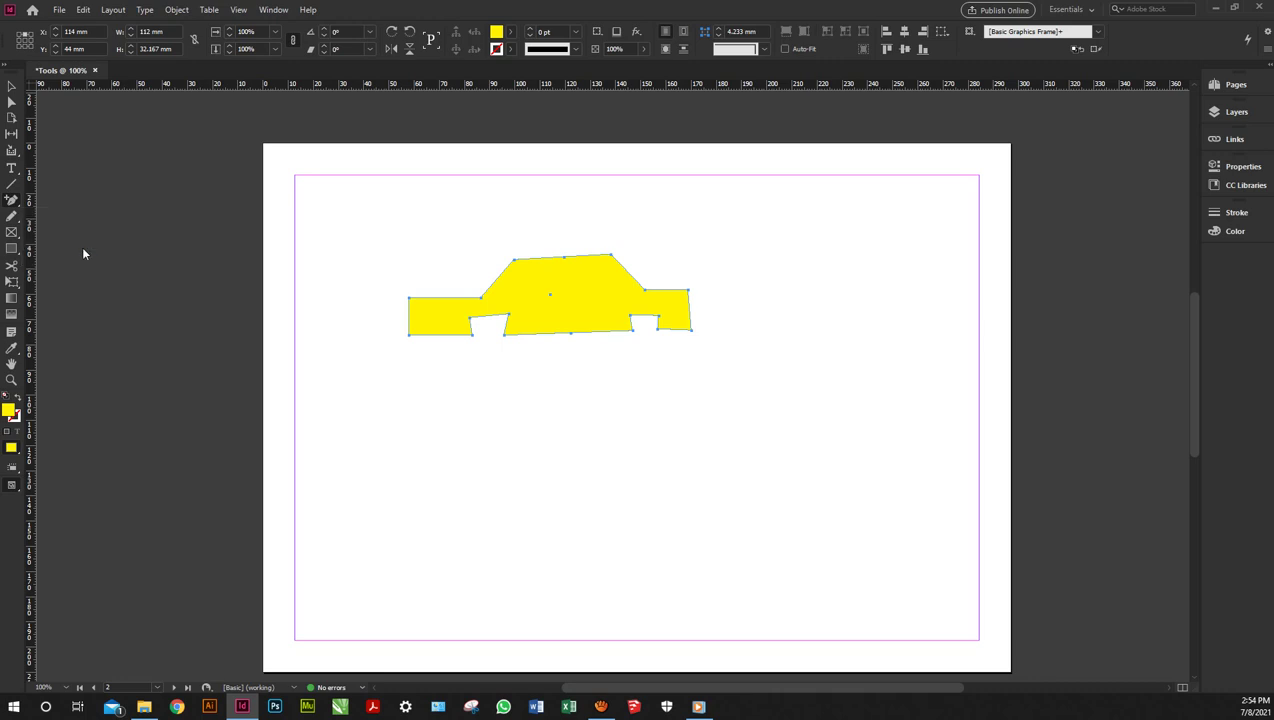
left_click(505, 337)
left_click(570, 334)
left_click(633, 332)
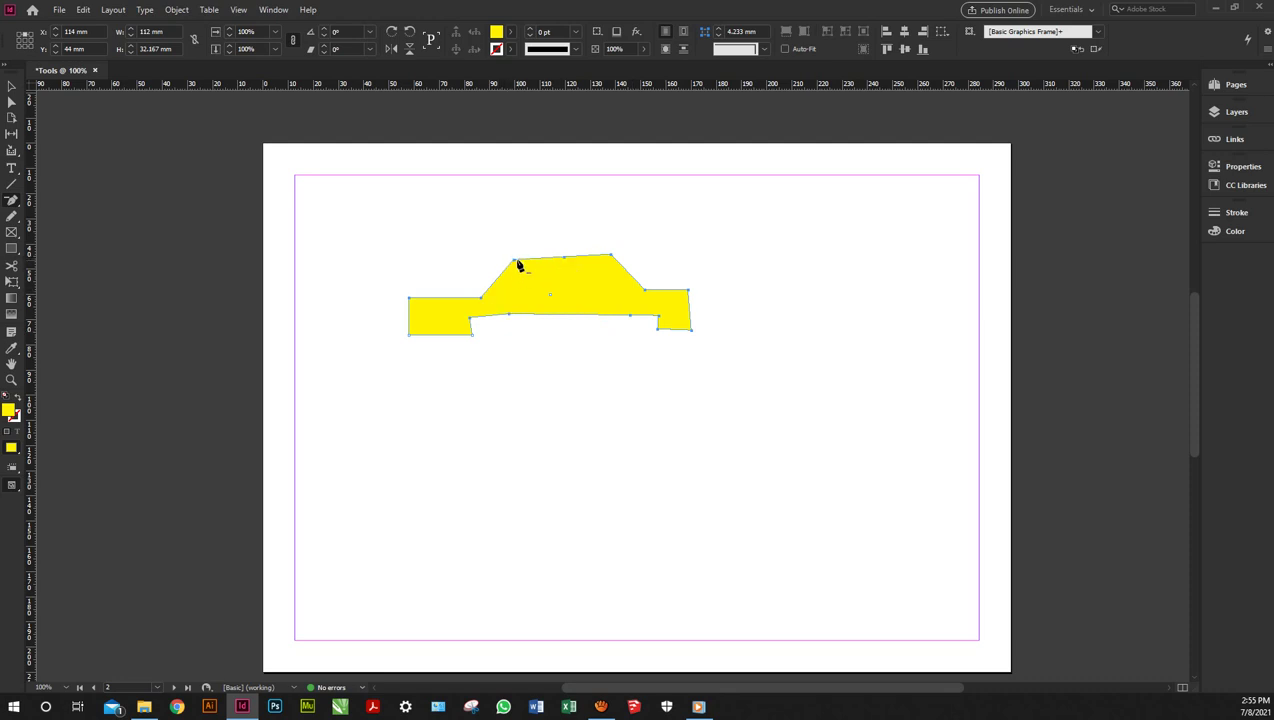
left_click(515, 261)
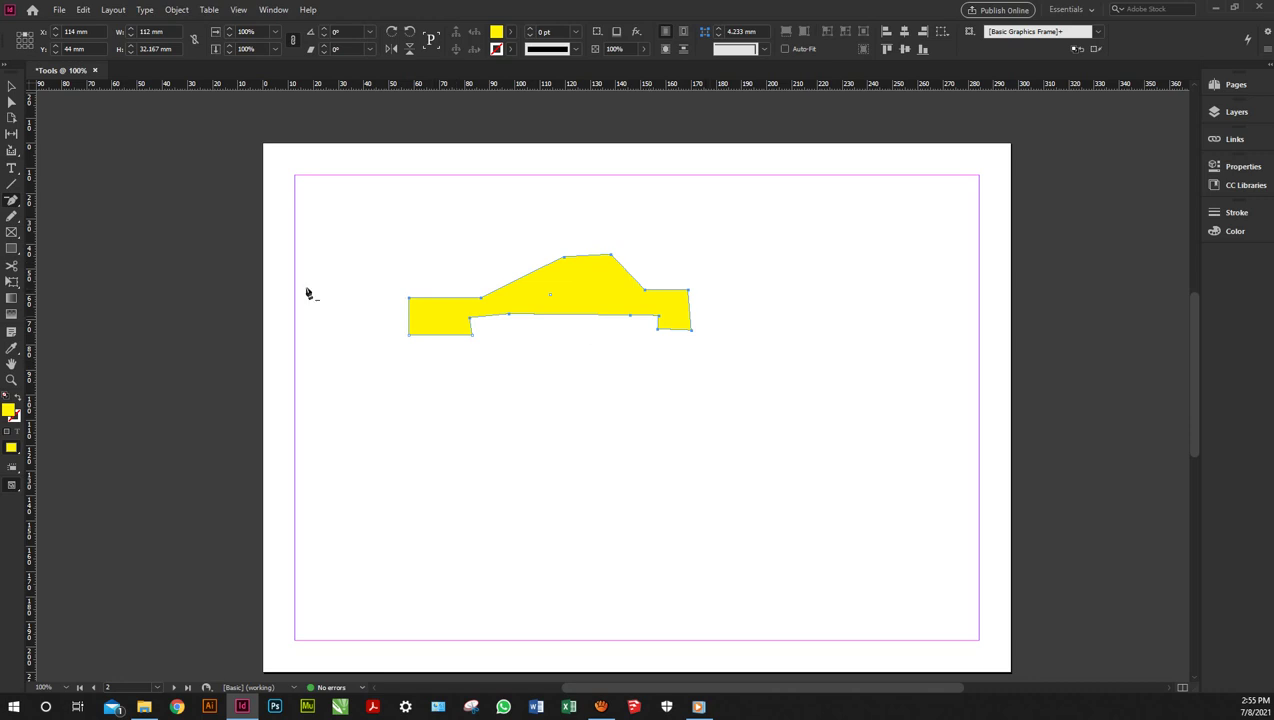
left_click(409, 298)
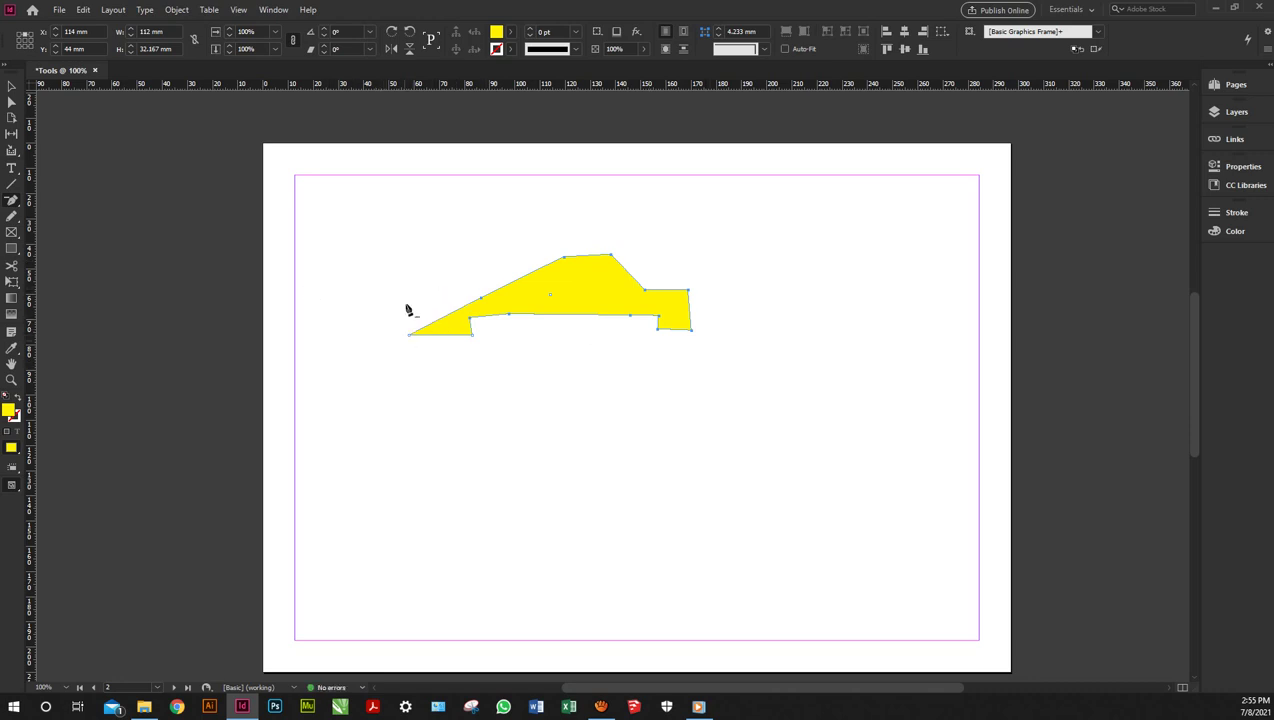
- With the Convert Direction Point tool, move the shape's lower-left tip up and outward, and raise the roof anchor to about X 113, Y 32.5 mm
right_click(11, 205)
left_click(88, 259)
left_click(409, 337)
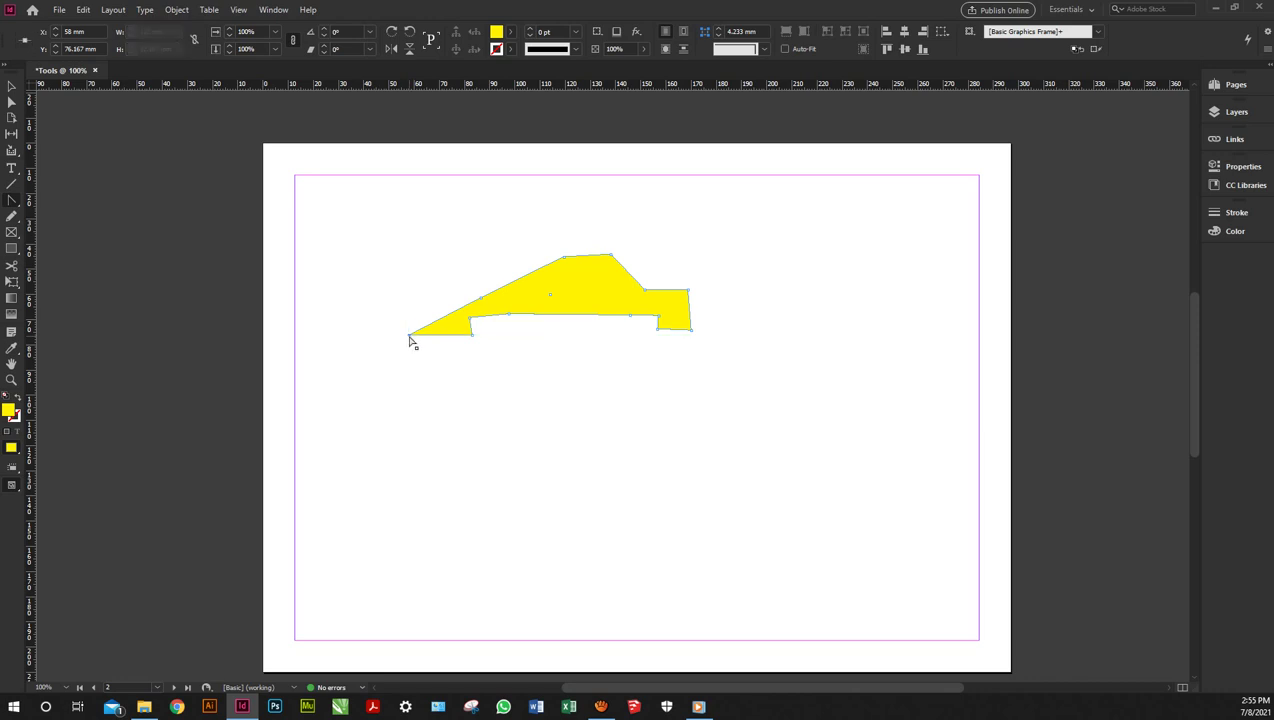
left_click_drag(409, 338, 386, 255)
left_click_drag(565, 262, 548, 230)
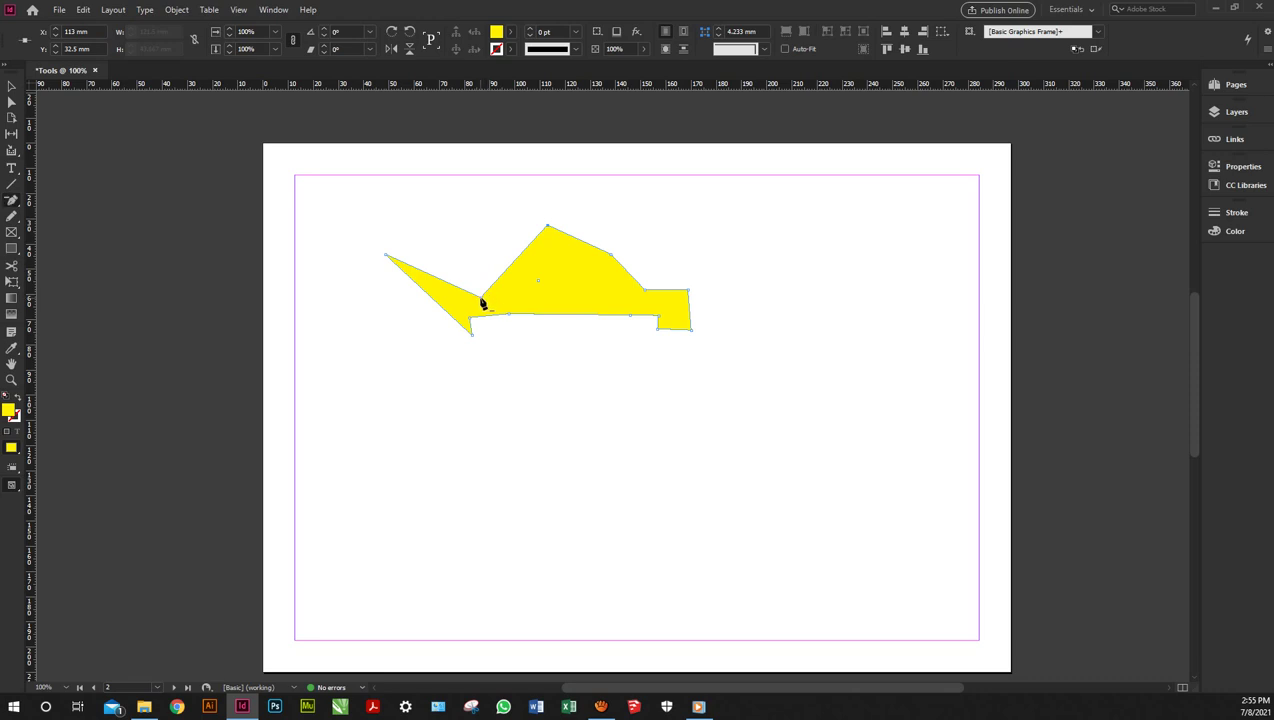
- Delete the notch anchor, add anchors on the two edges meeting at the far-left tip, and delete the tip anchor
left_click(481, 299)
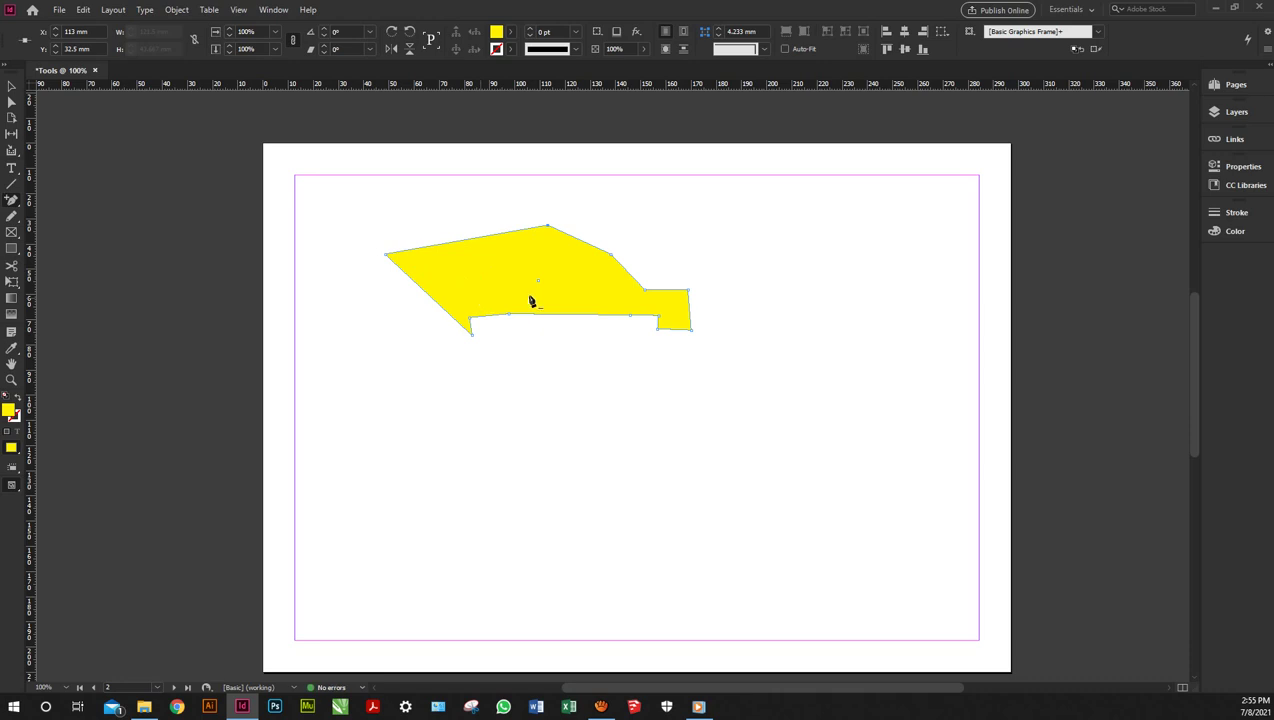
left_click(467, 242)
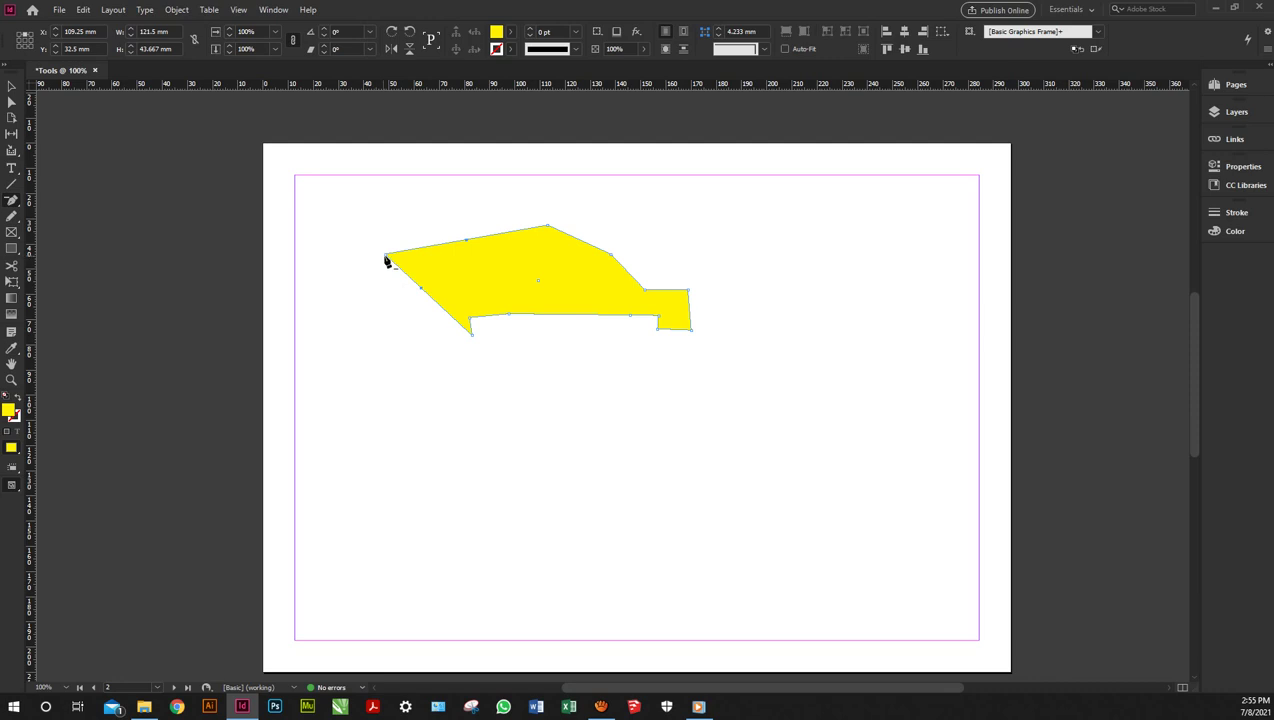
left_click(387, 256)
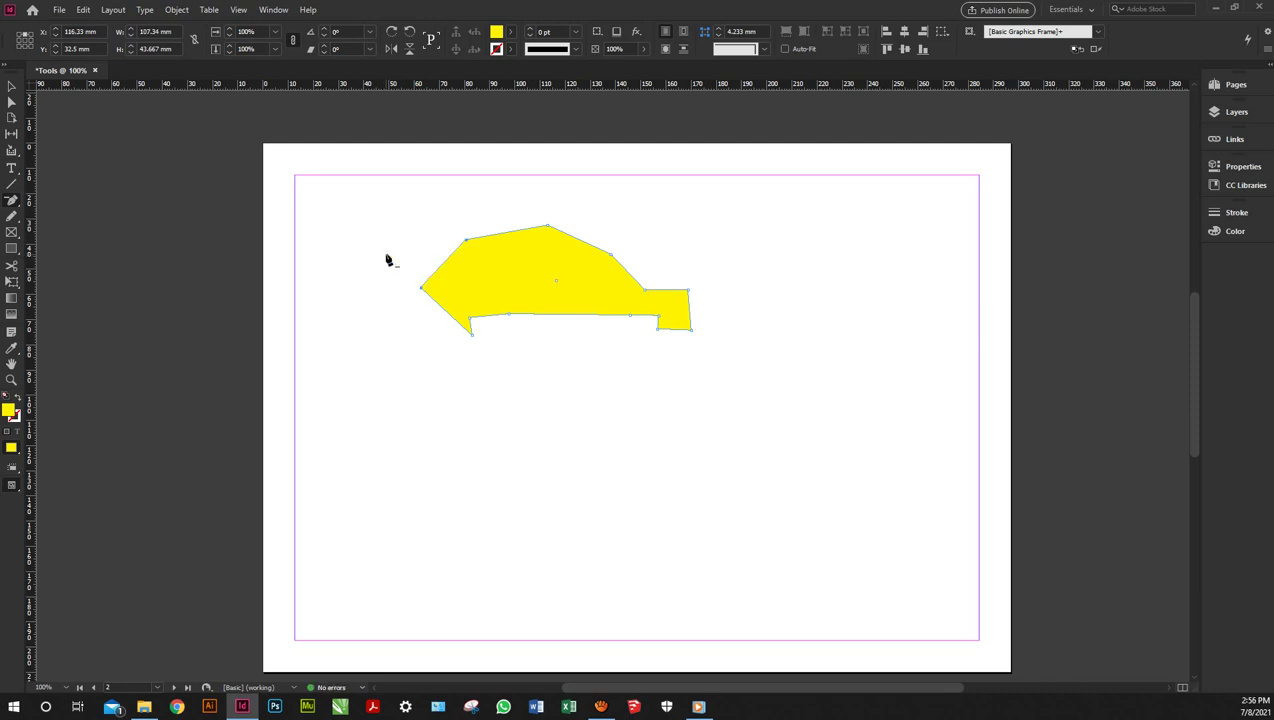
- Move the shape's leftmost anchor to about X 54, Y 41 mm and convert it to a smooth point with long direction handles
key("shift+c")
left_click(421, 289)
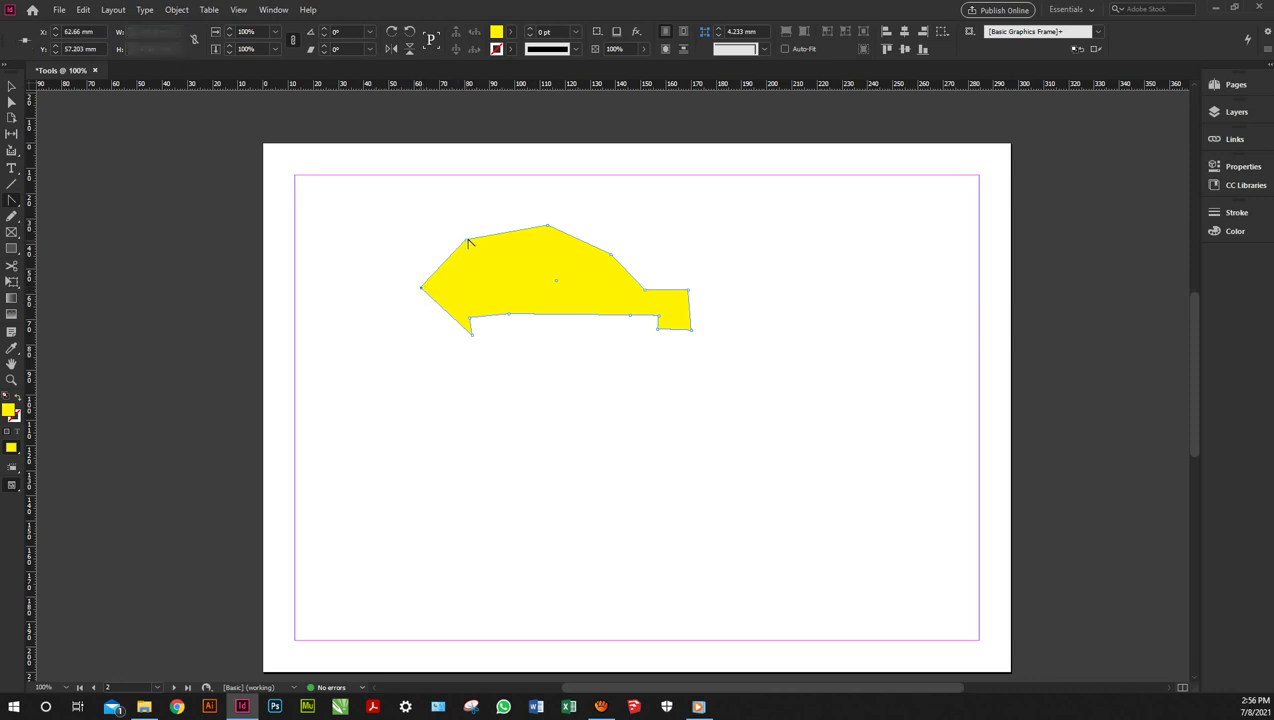
left_click(469, 243)
left_click(547, 226)
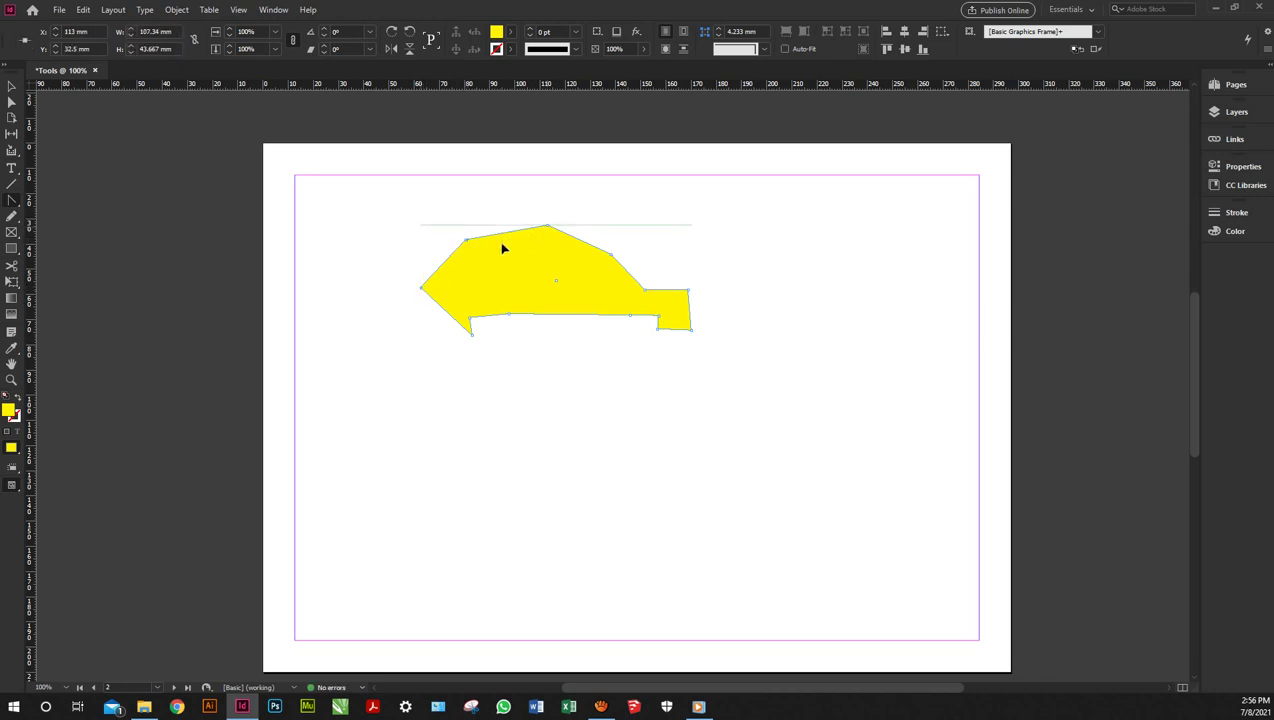
left_click(467, 241)
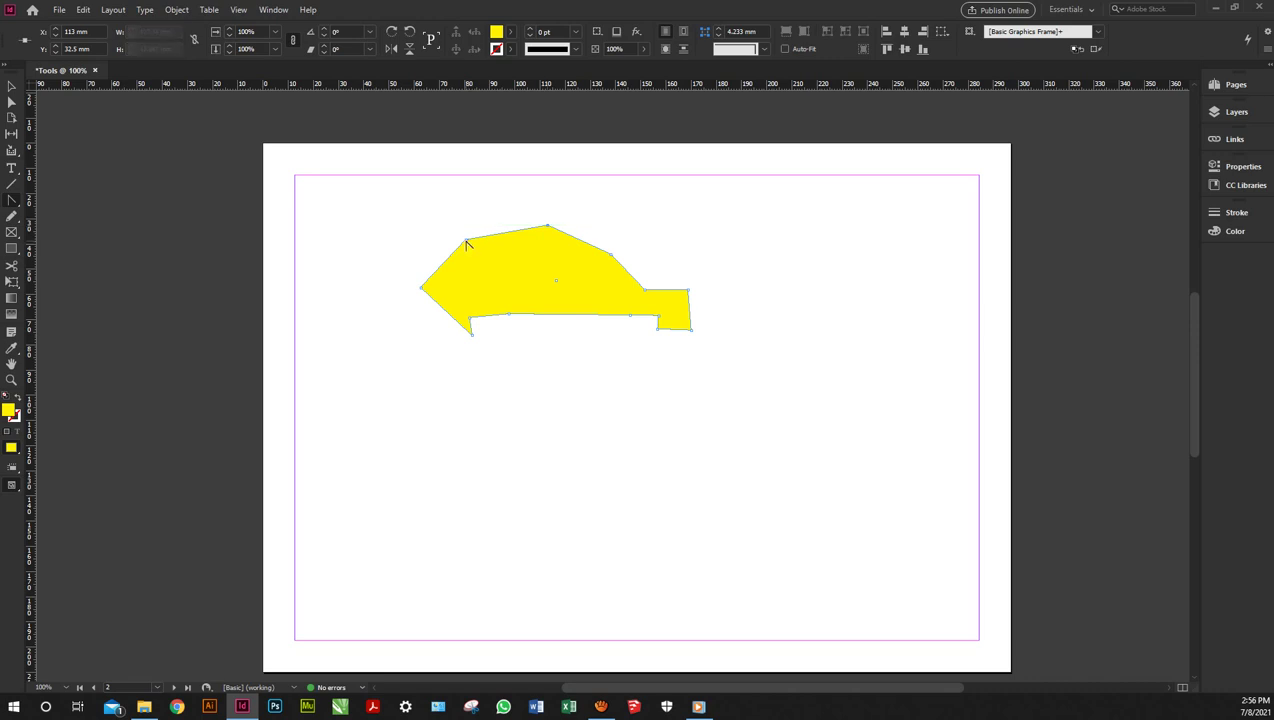
left_click(421, 290)
left_click_drag(421, 290, 398, 247)
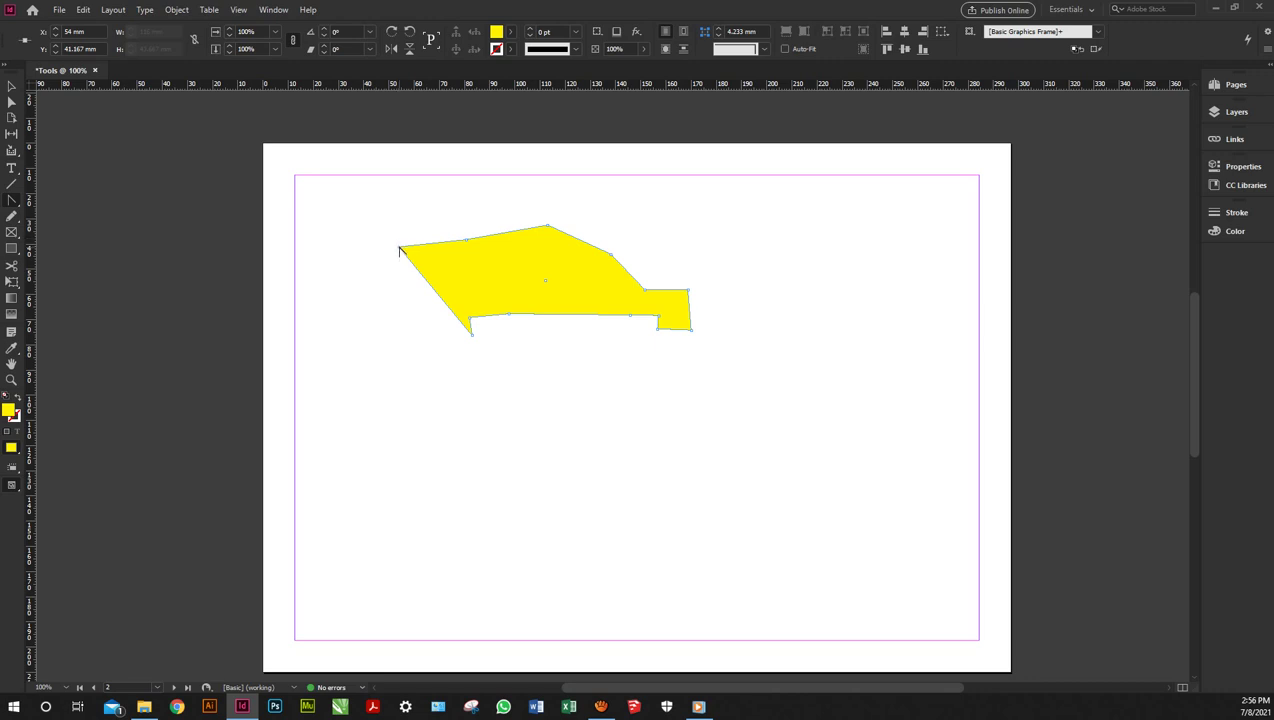
left_click_drag(399, 249, 416, 203)
left_click_drag(415, 201, 415, 199)
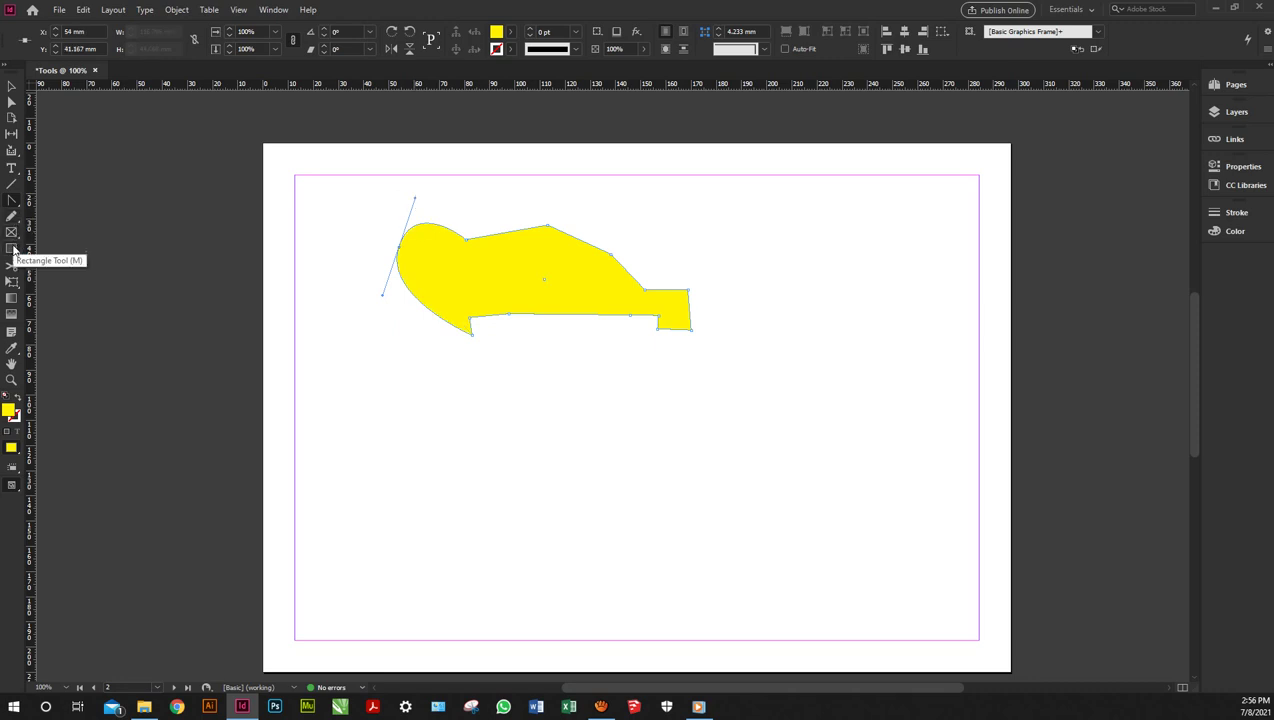
- Draw a red ellipse about 38 by 40 mm below the yellow shape and convert its top anchor to a corner point
left_click_drag(13, 249, 56, 279)
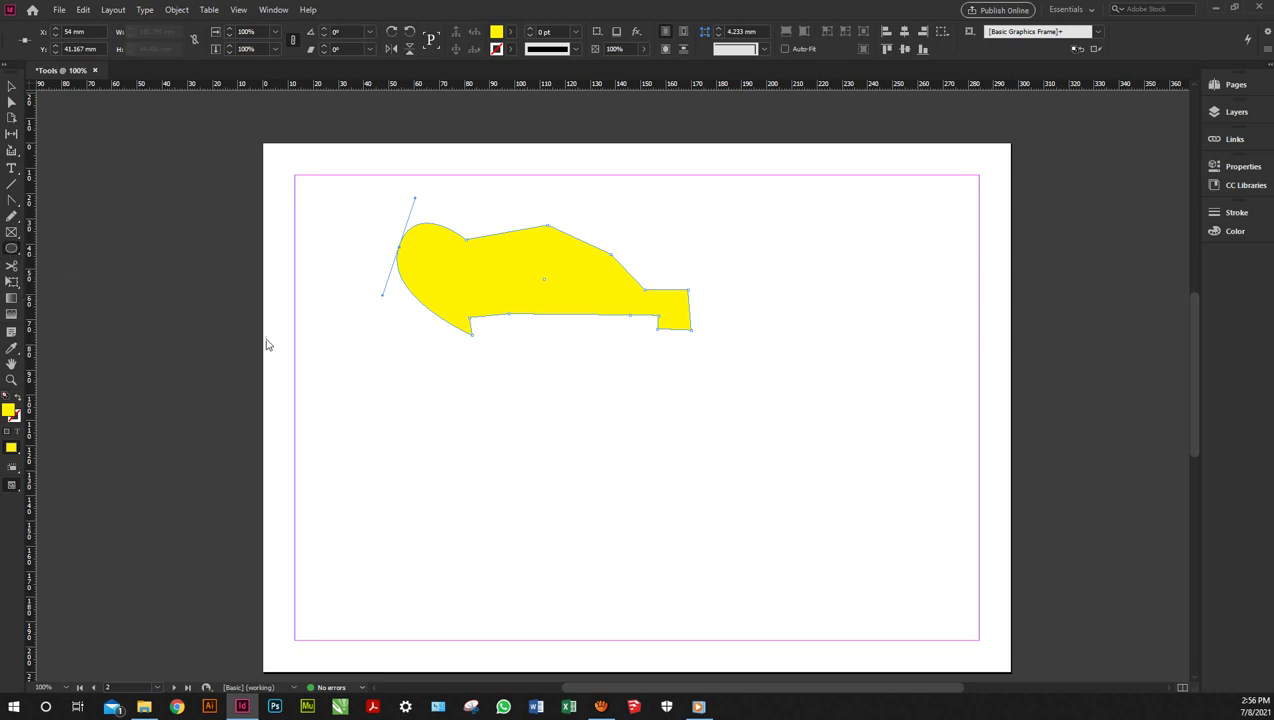
left_click_drag(526, 359, 621, 461)
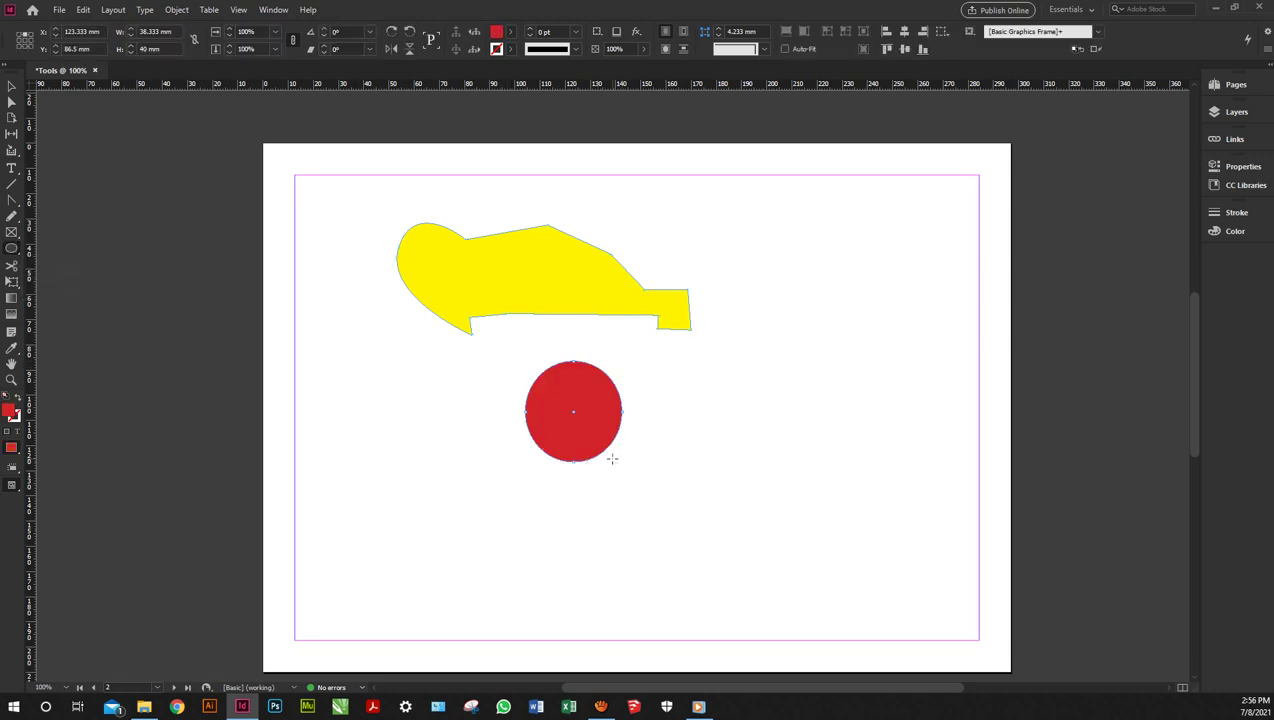
key("p")
left_click(575, 365)
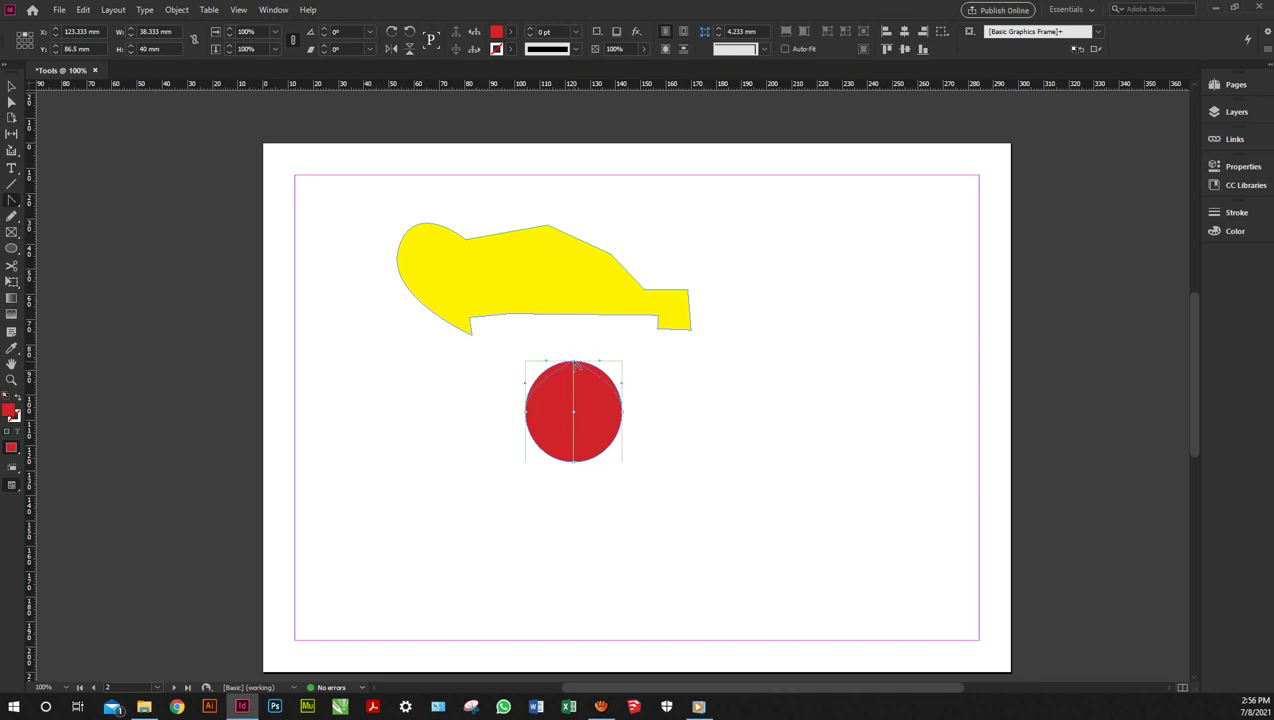
left_click(575, 365, "alt")
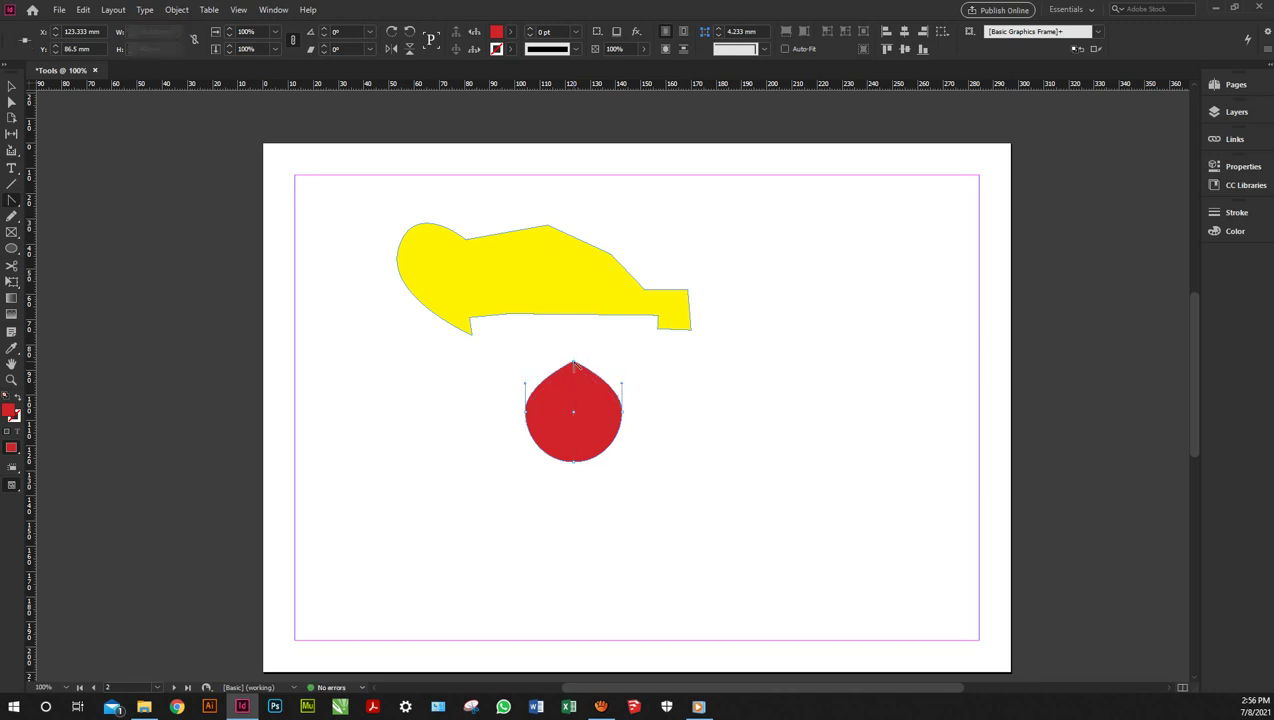
- Nudge the ellipse's top anchor up and slightly right to about X 126, Y 71 mm to form a teardrop
key("shift+Up")
key("shift+Up")
key("shift+Up")
key("shift+Up")
key("Up")
key("Up")
key("Up")
key("Up")
key("Right")
key("Right")
key("Right")
key("Right")
key("Right")
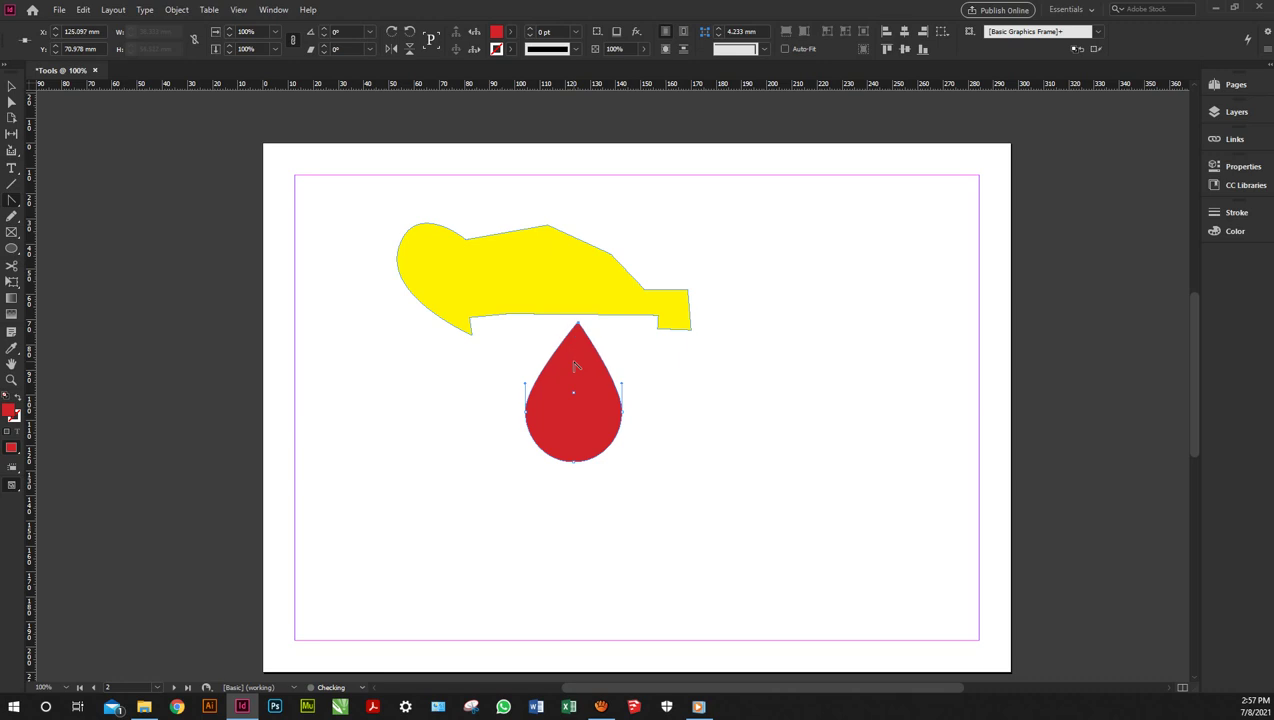
- Nudge the teardrop's top anchor left until the tip sits roughly centred above the drop
key("Right")
key("Right")
key("Left")
key("Left")
key("Left")
key("Left")
key("Left")
key("Left")
key("Left")
key("Left")
key("Left")
key("Left")
left_click(10, 89)
- Draw a red ellipse about 48 by 42 mm right of the teardrop and reshape its top anchor into a notch with independent direction handles
key("l")
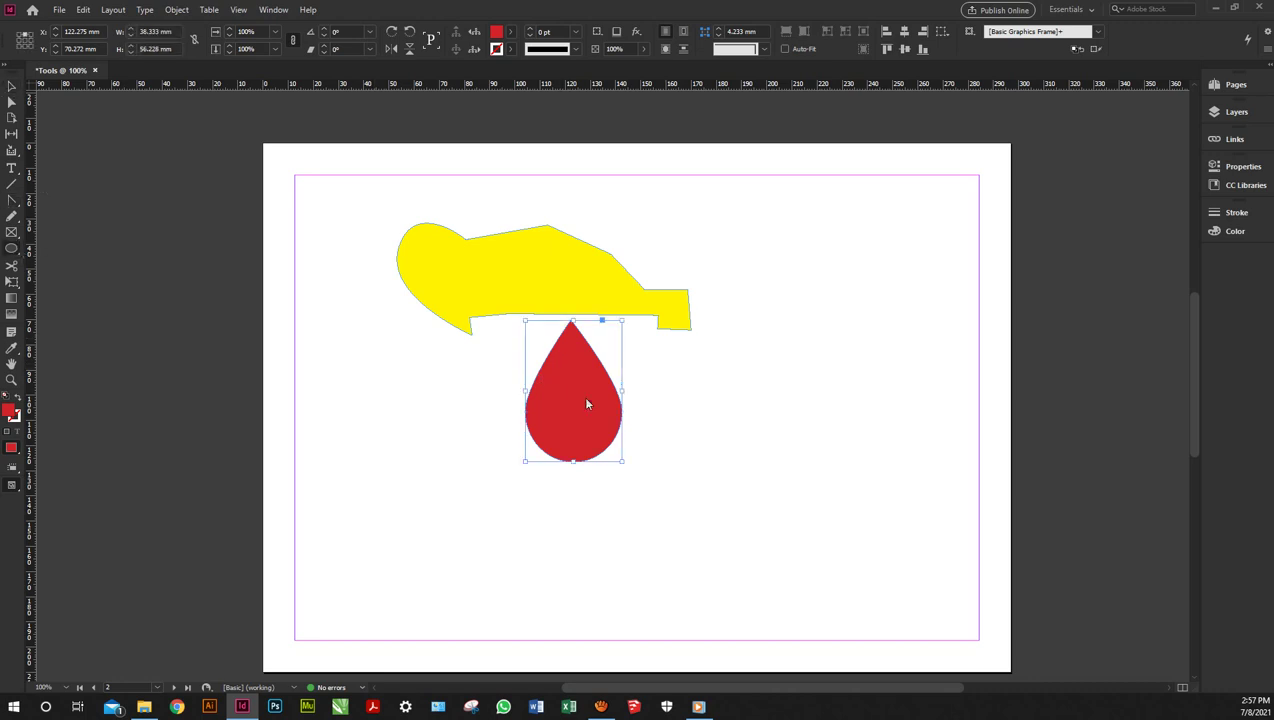
left_click_drag(730, 392, 852, 498)
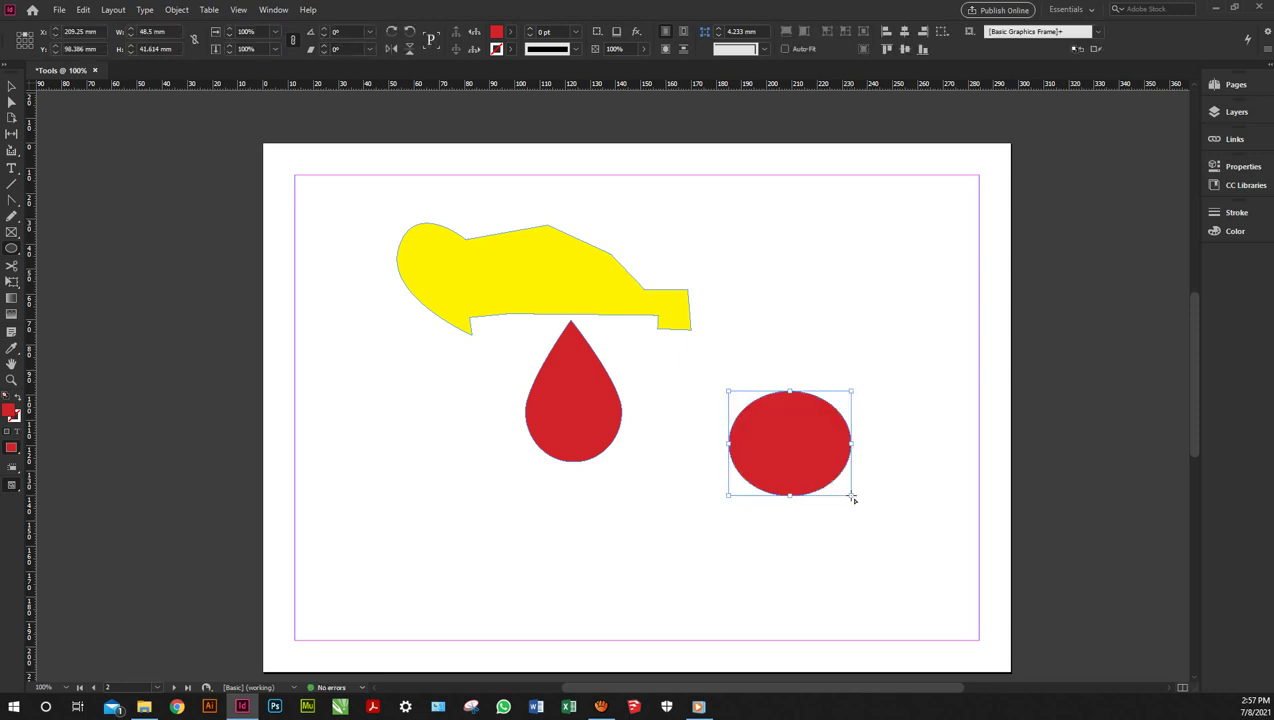
key("p")
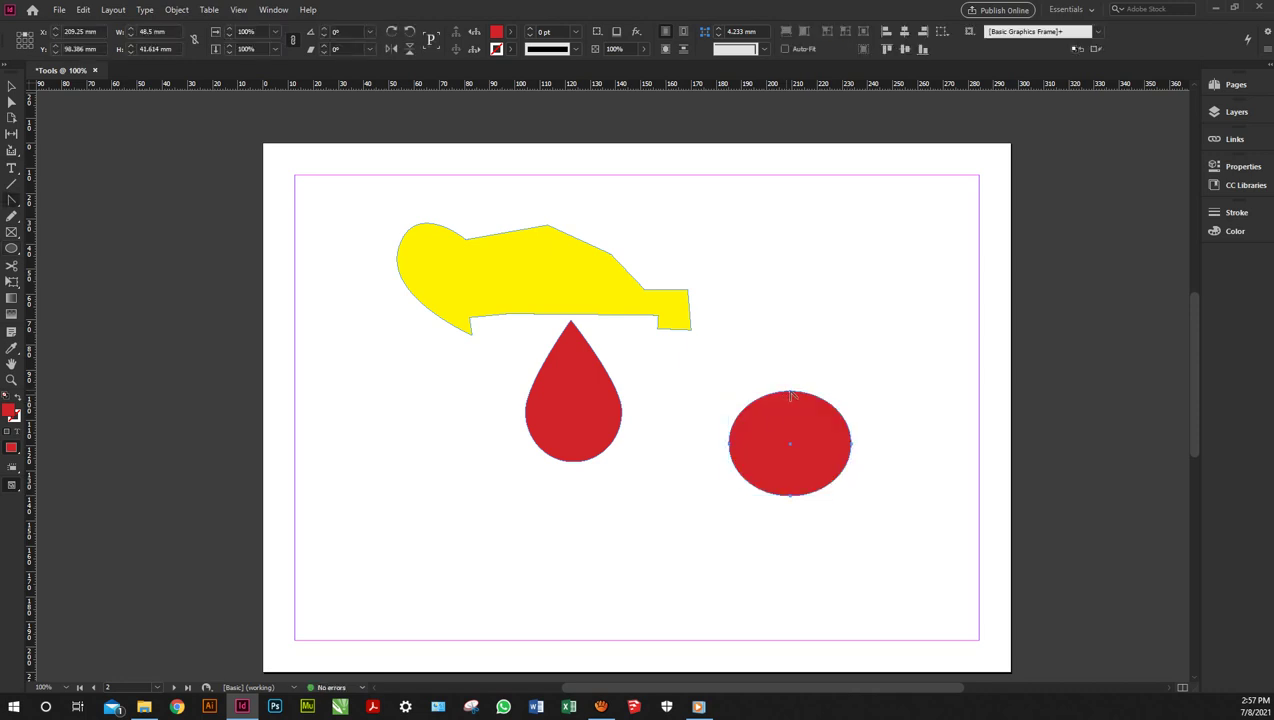
left_click_drag(790, 394, 757, 461)
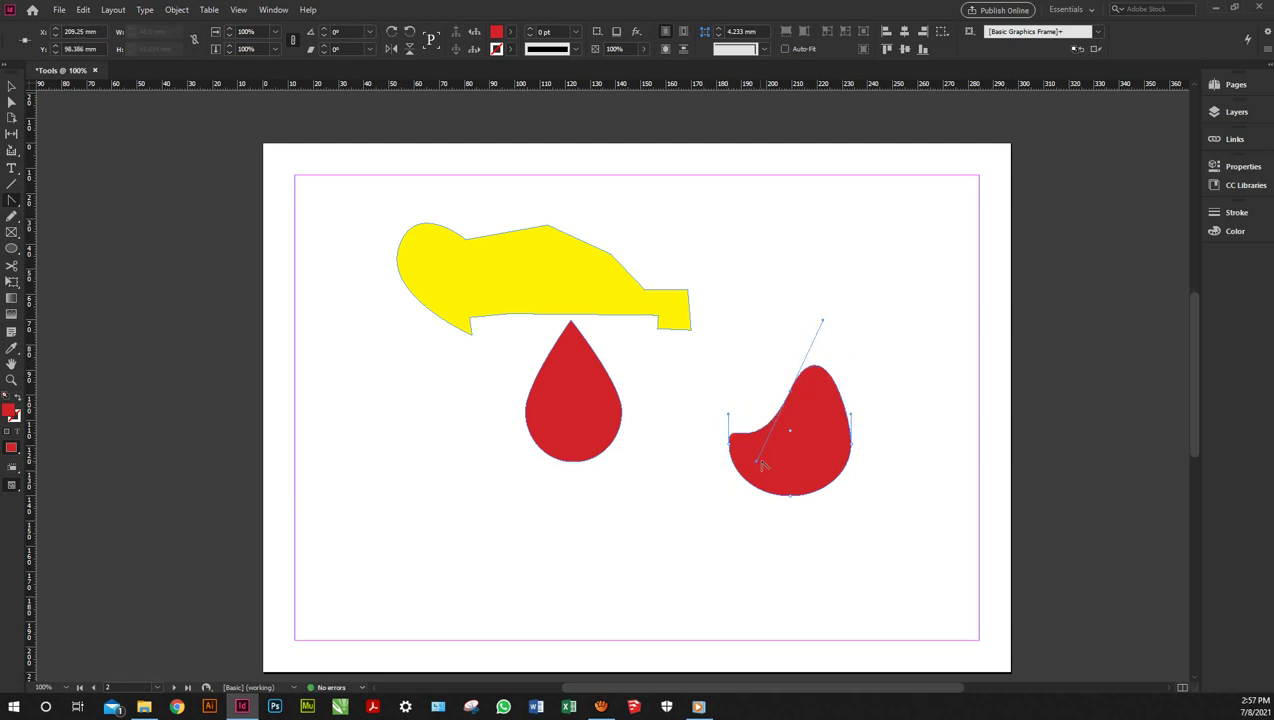
left_click_drag(757, 462, 738, 389)
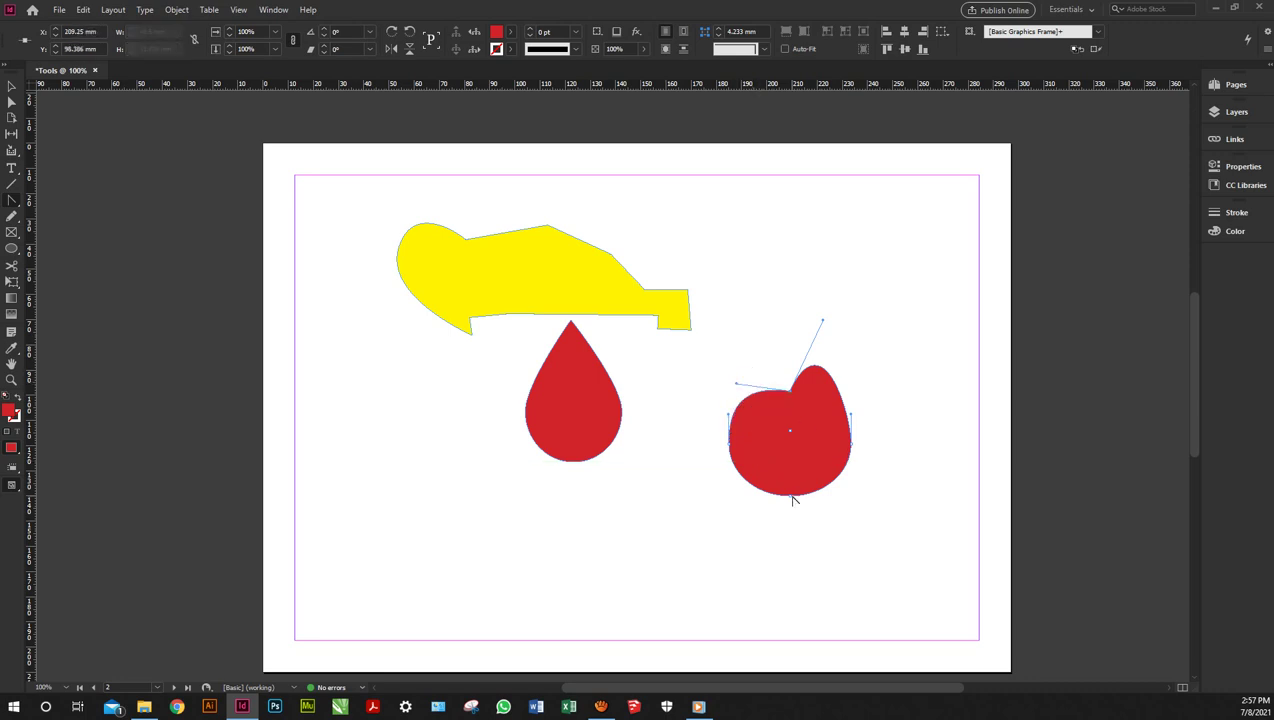
- Convert the new ellipse's bottom anchor to a corner point and move it down to about Y 147 mm
left_click(791, 496)
left_click(791, 496)
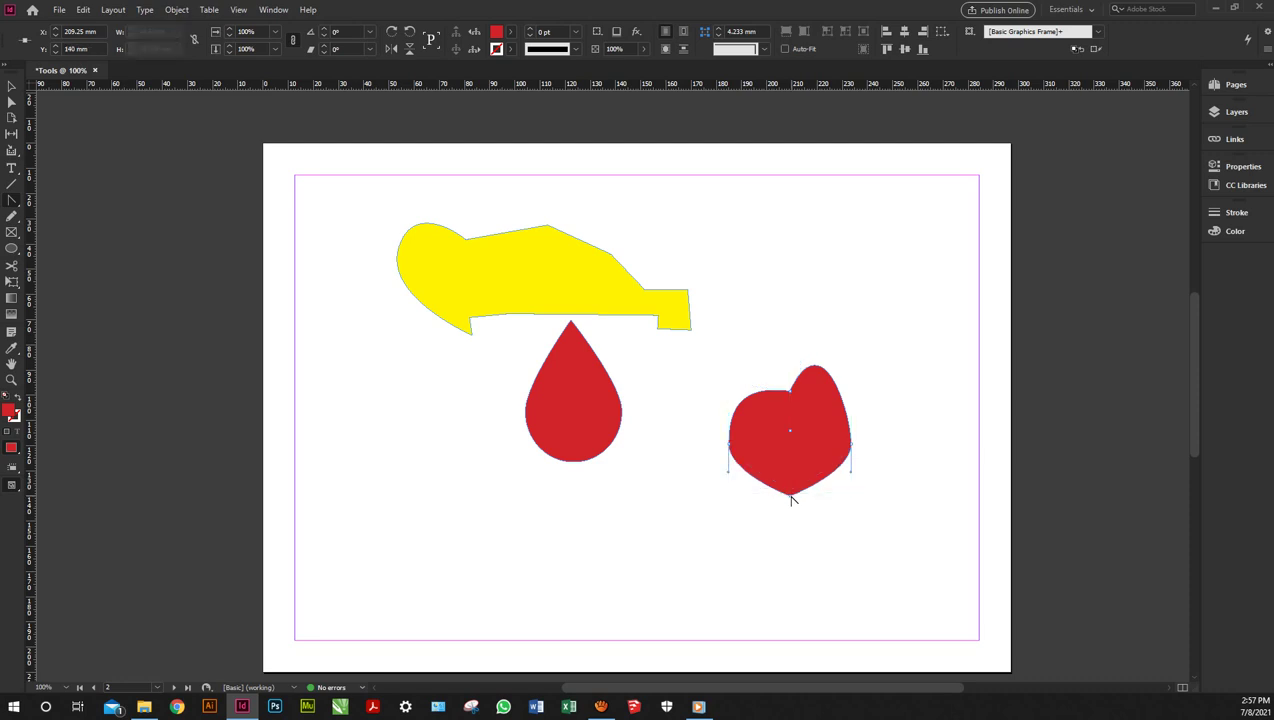
key("shift+Down")
key("shift+Down")
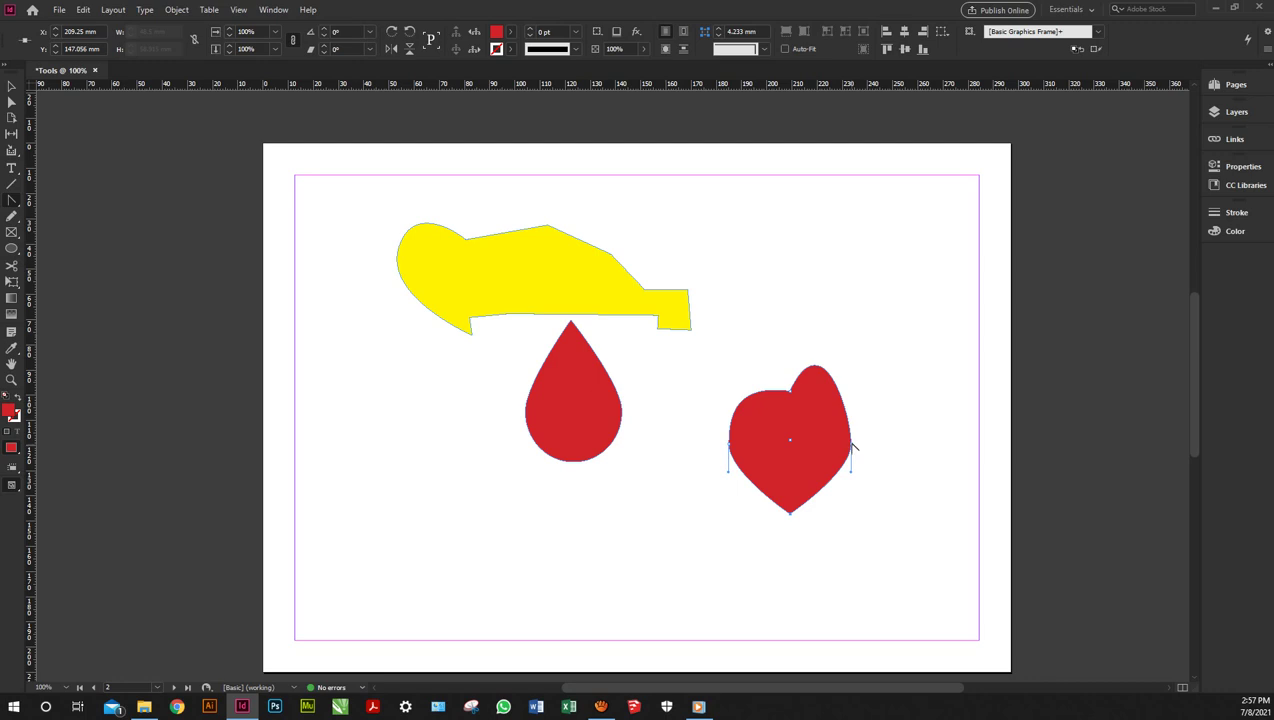
left_click(852, 443)
key("Delete")
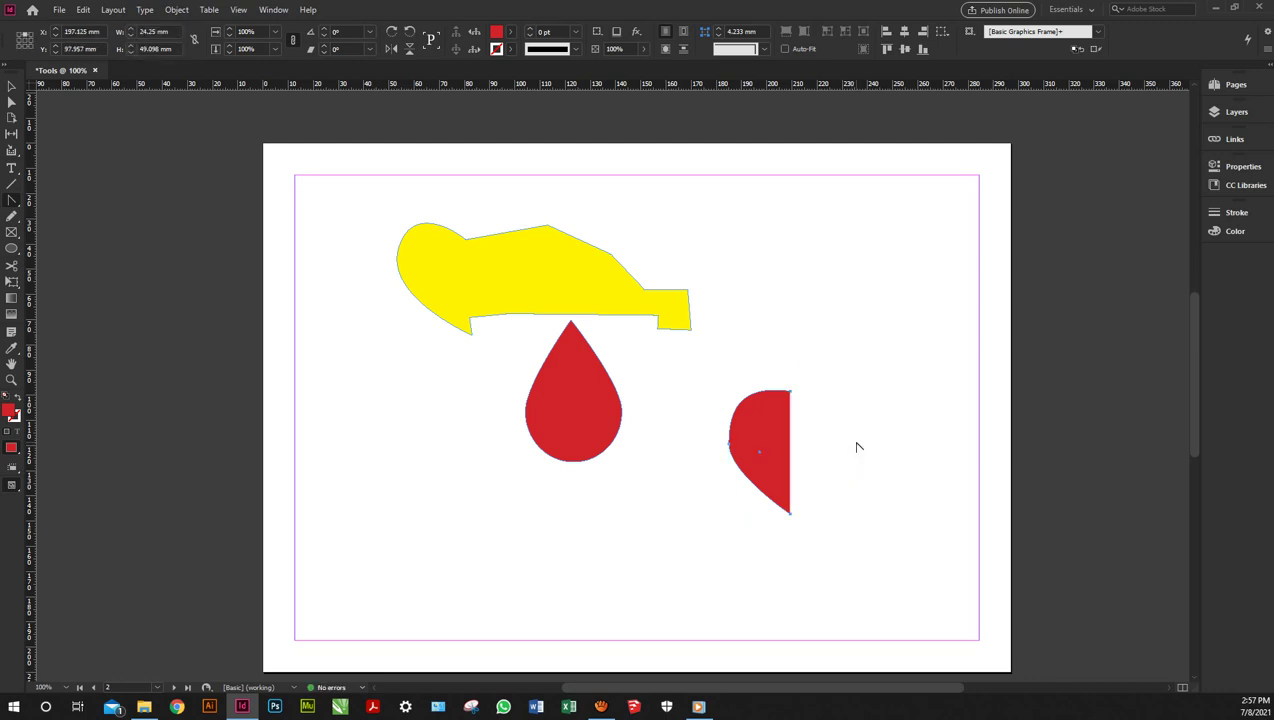
key("ctrl+z")
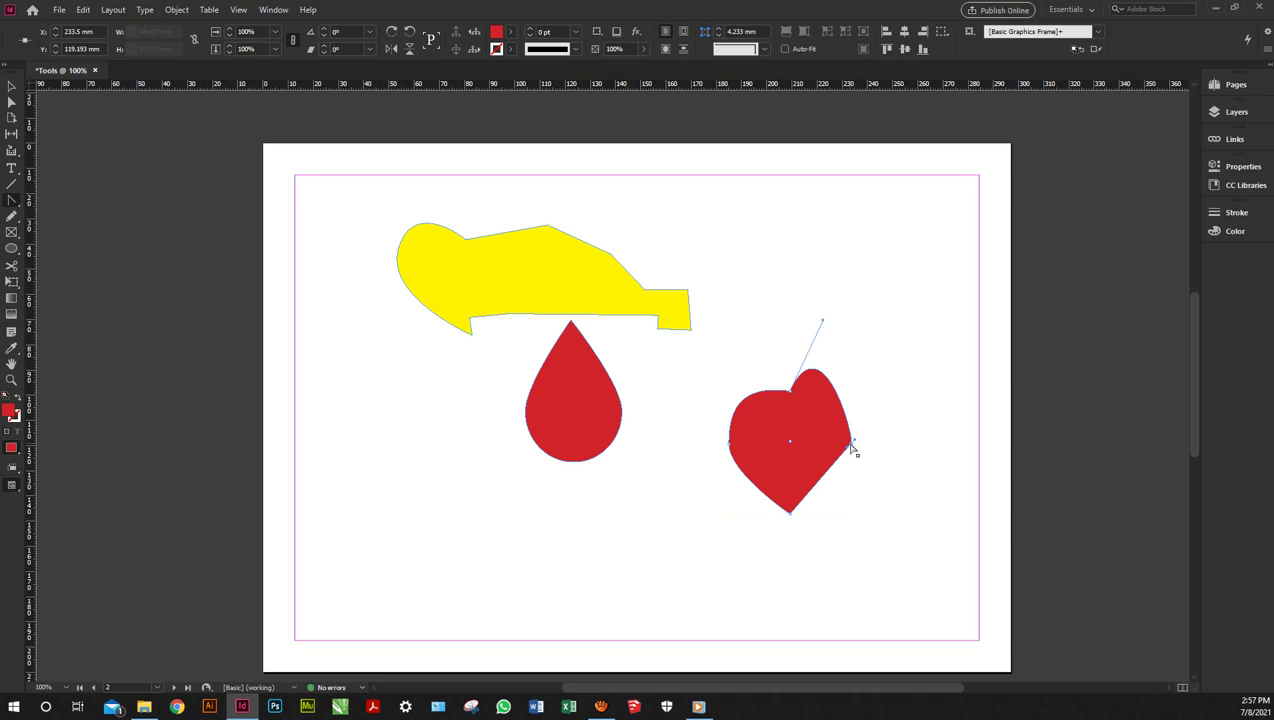
- Move the heart's side anchors outward and up to about X 242 and X 180 mm, near Y 113 mm, with smooth direction handles
left_click_drag(852, 449, 881, 391)
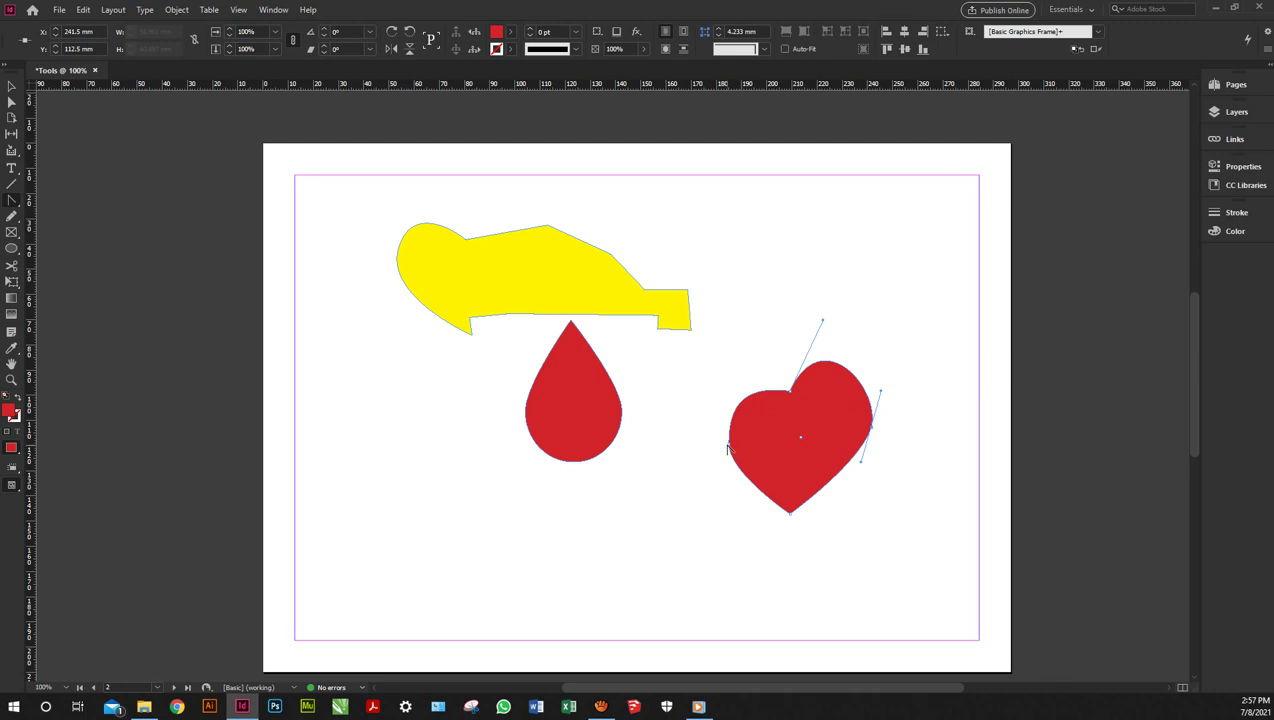
left_click_drag(730, 443, 715, 428)
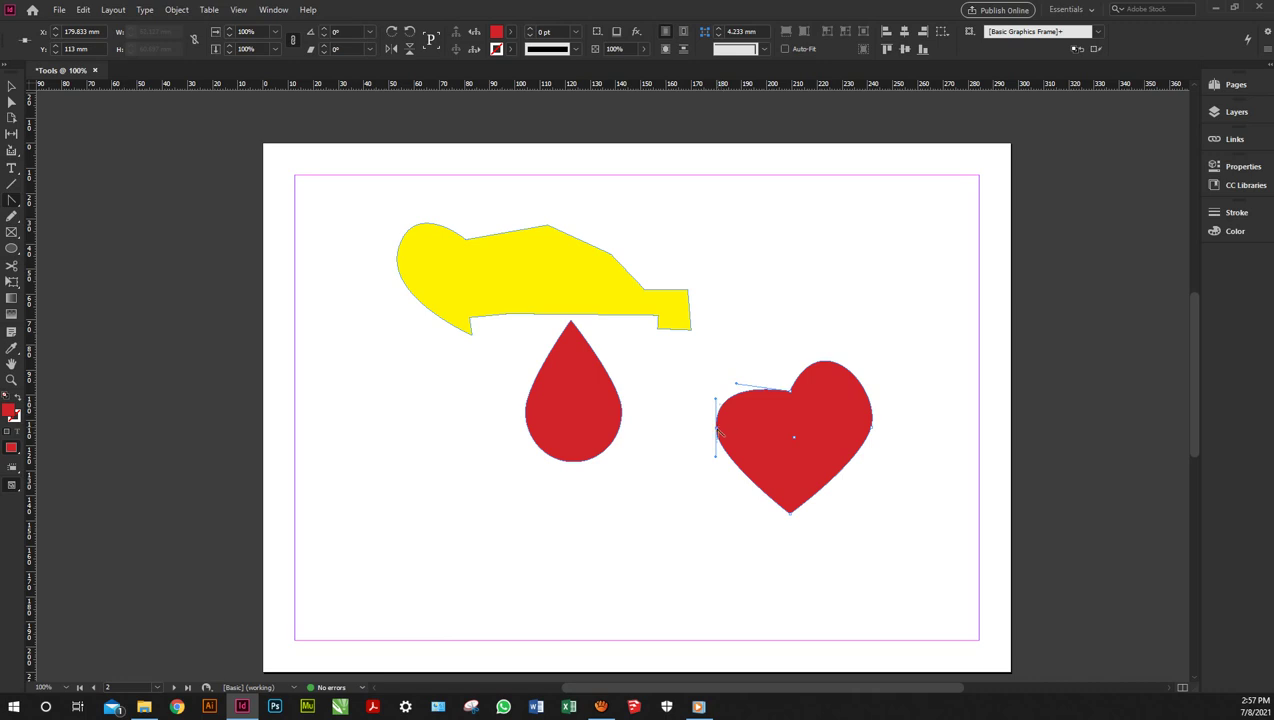
left_click_drag(717, 430, 711, 478)
- Pull the left direction handle of the heart's top notch upward to round out the left lobe
left_click(735, 384)
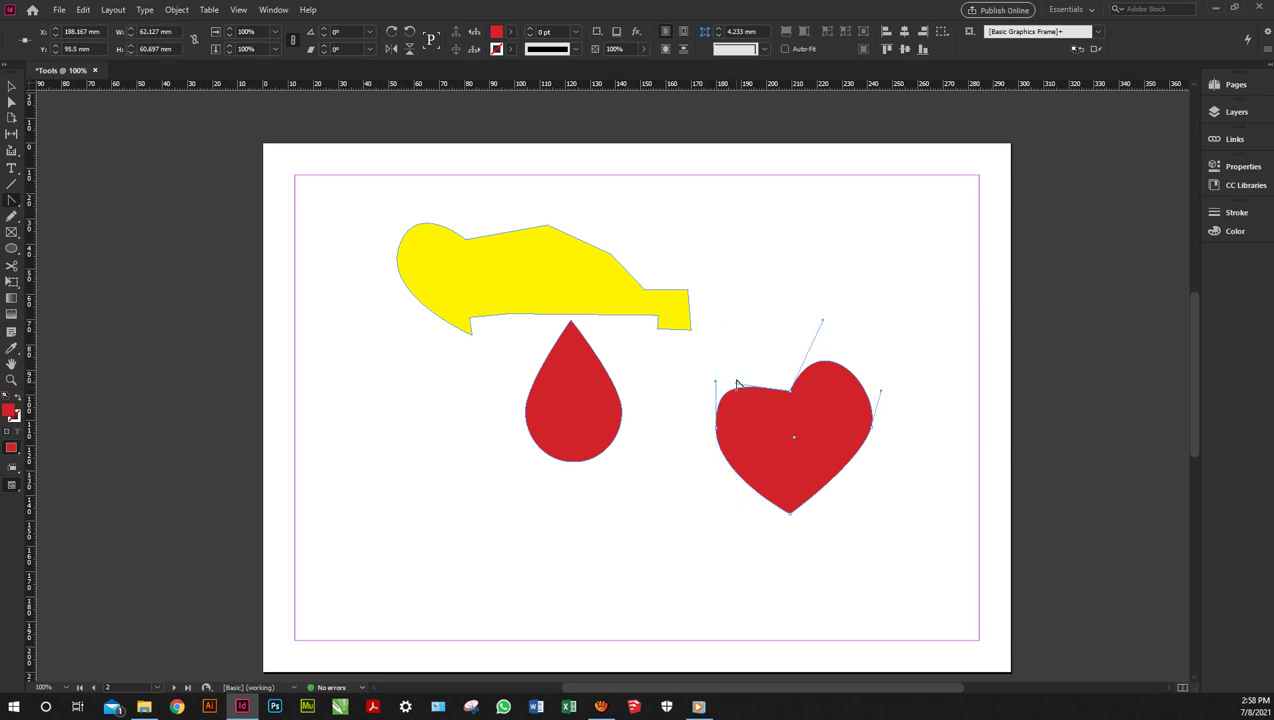
left_click_drag(737, 383, 746, 356)
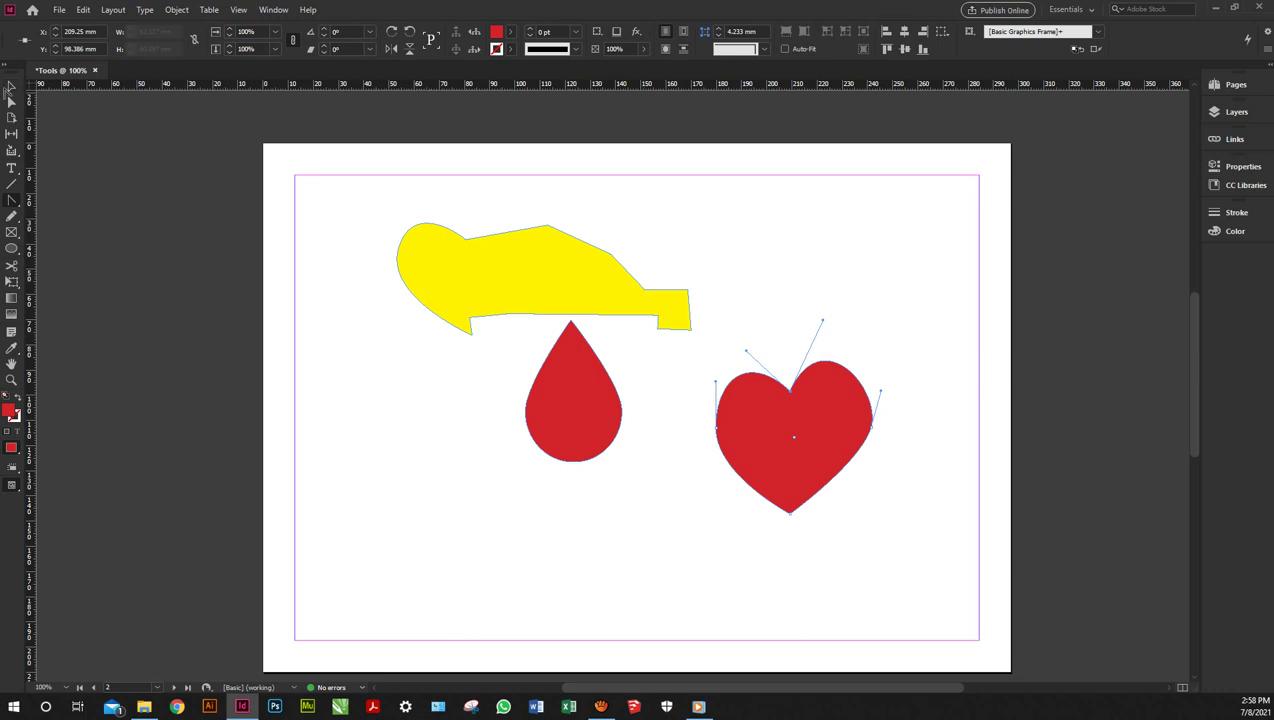
left_click(10, 87)
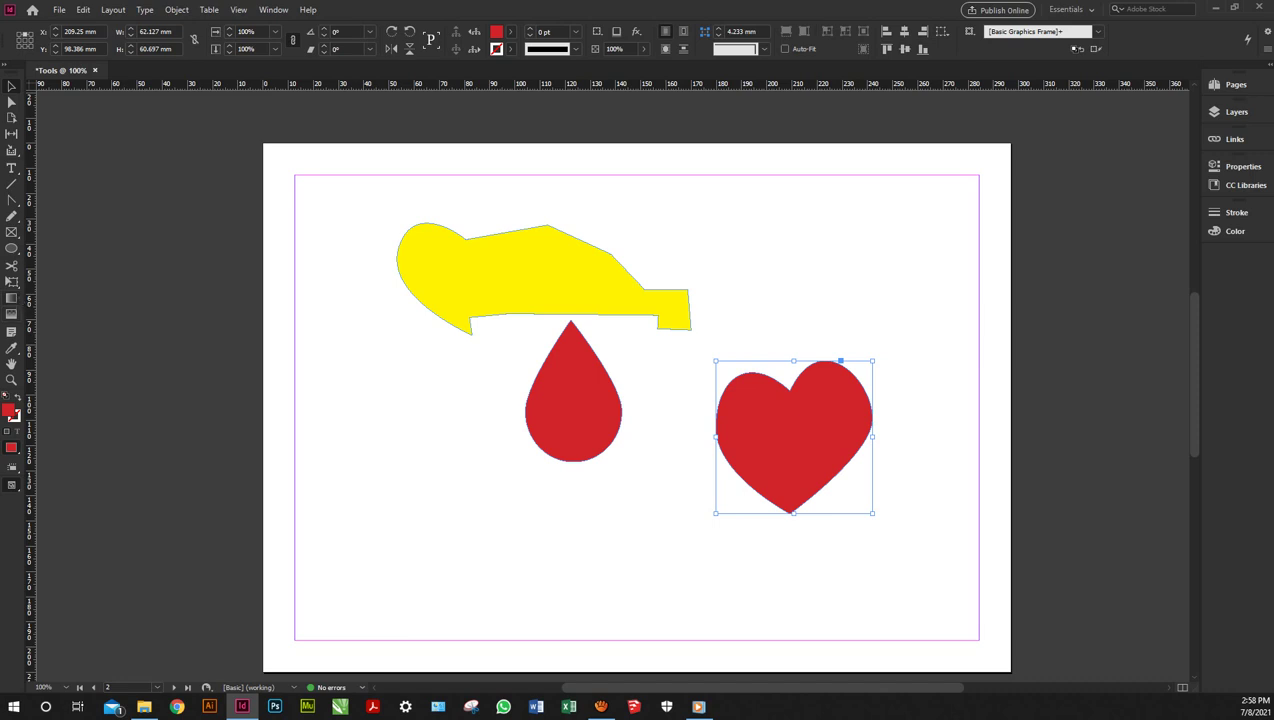
- Draw a rectangular frame about 291 by 32 mm across the lower part of page 2 and fill it with C=0 M=0 Y=100 K=0
scroll(267, 324, "down", 5)
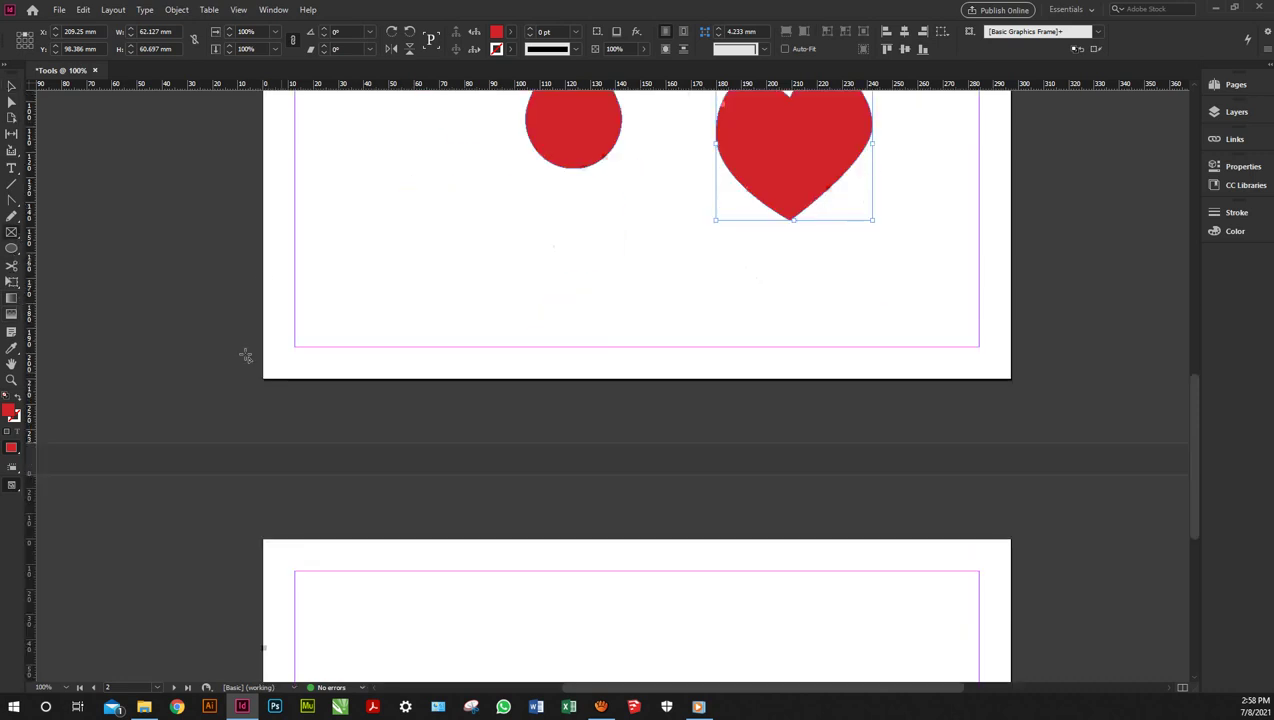
key("ctrl+z")
left_click_drag(987, 345, 987, 342)
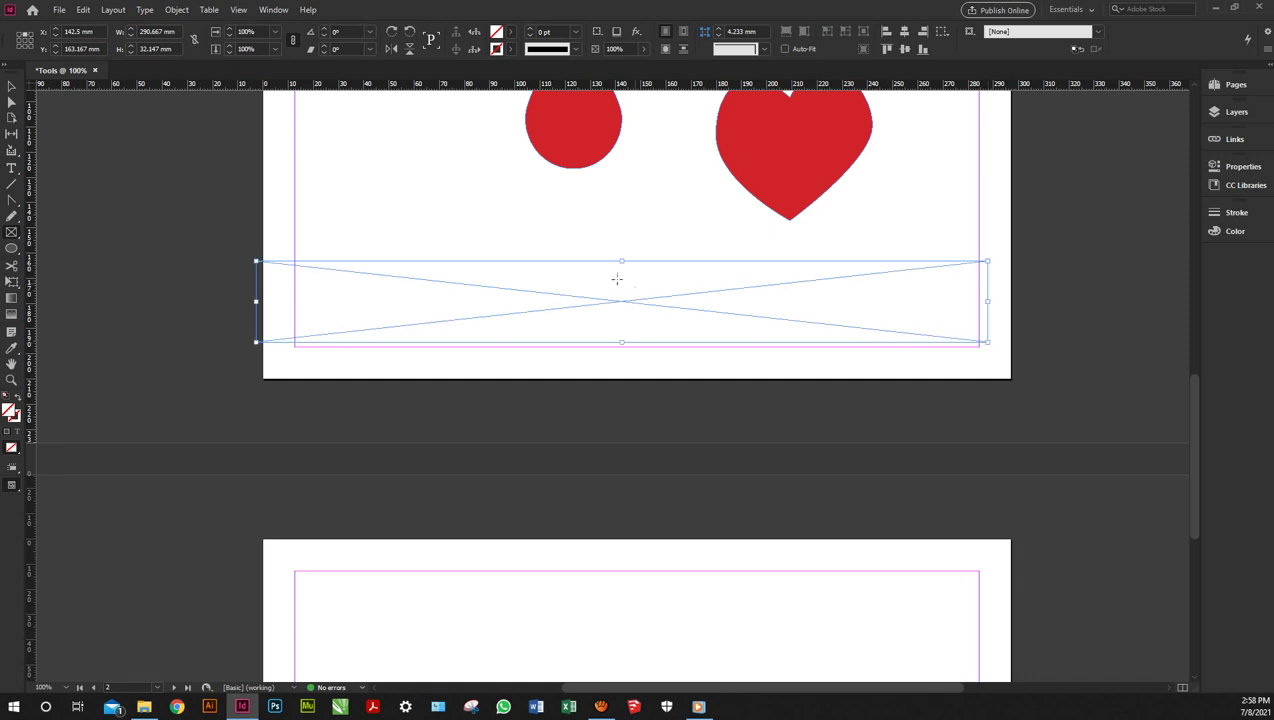
left_click(511, 31)
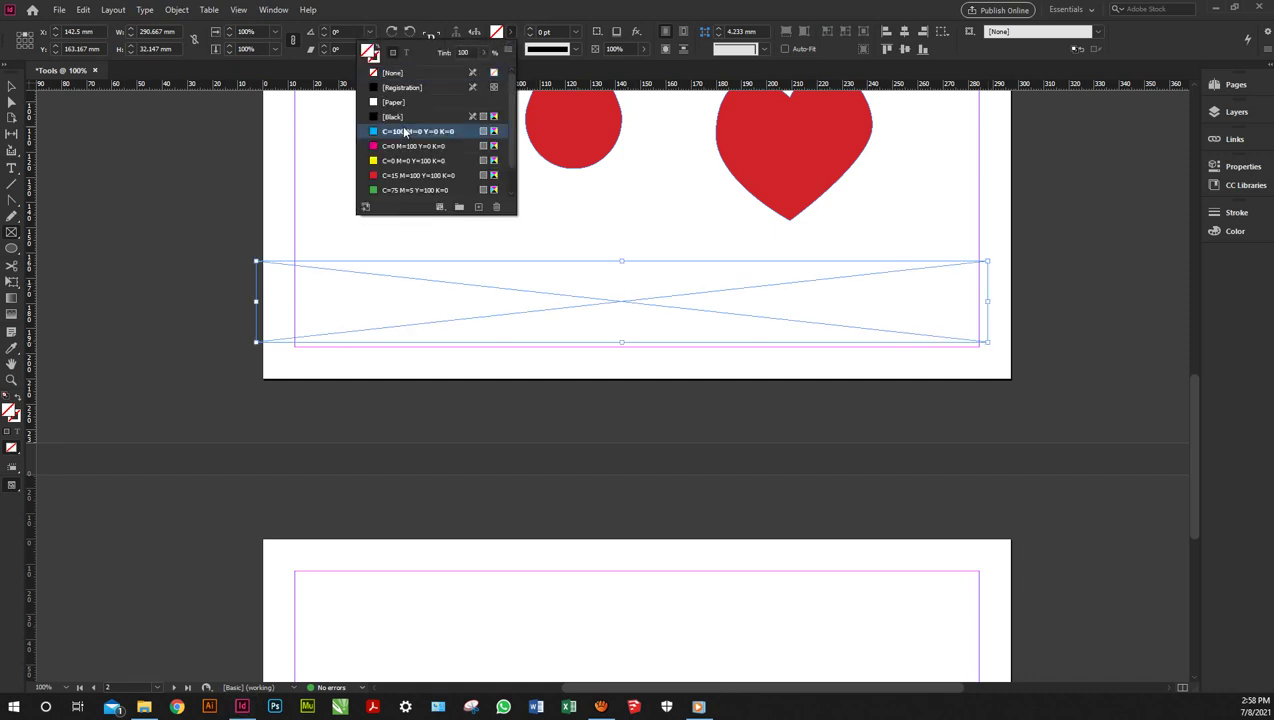
left_click(405, 131)
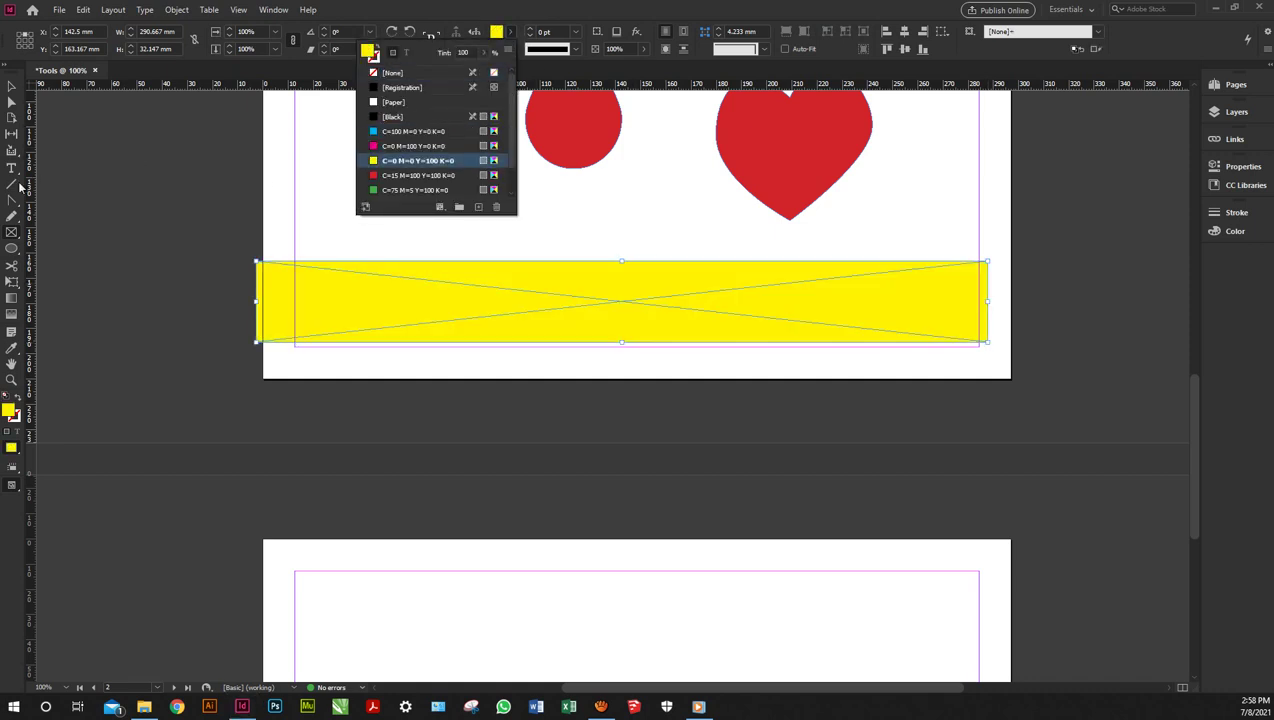
key("Return")
- Convert the yellow band's two top corners to smooth points with long direction handles, giving the top edge a wavy curve
scroll(300, 278, "up", 1)
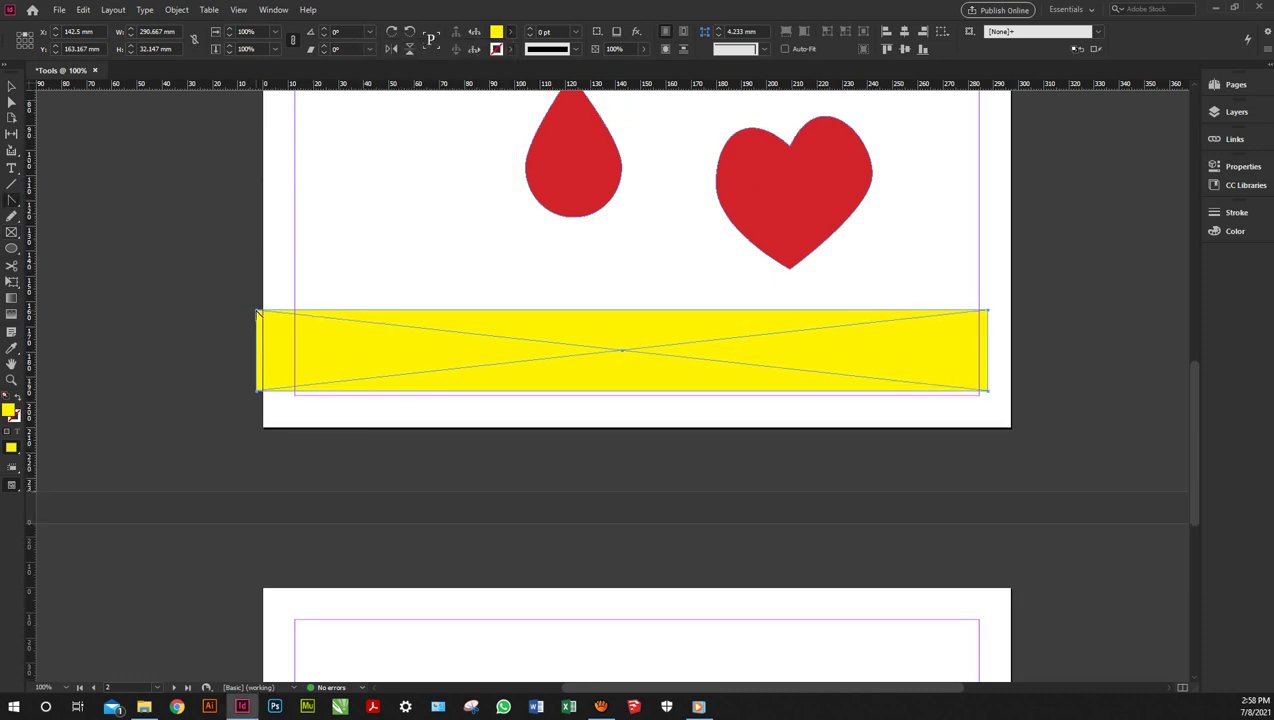
left_click_drag(258, 314, 120, 255)
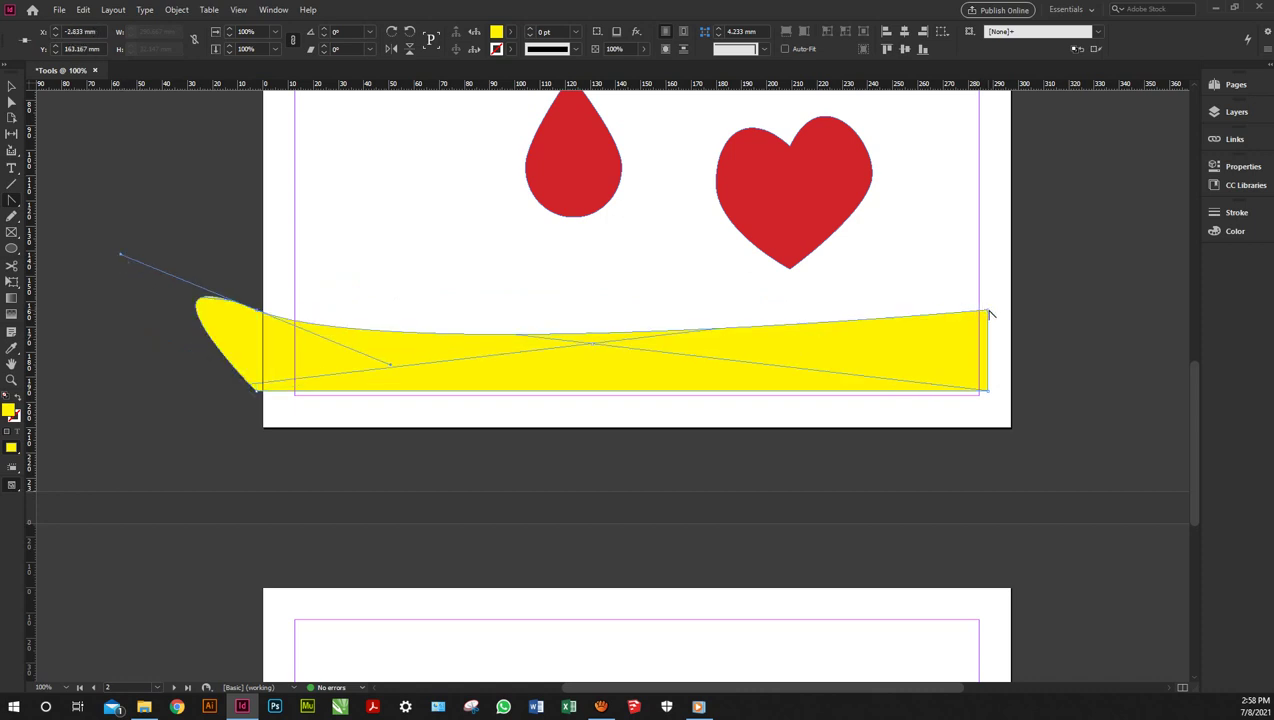
left_click_drag(988, 314, 680, 276)
- Move the yellow wave down over the page's bottom edge to about X 154, Y 183 mm and deselect it
left_click(11, 101)
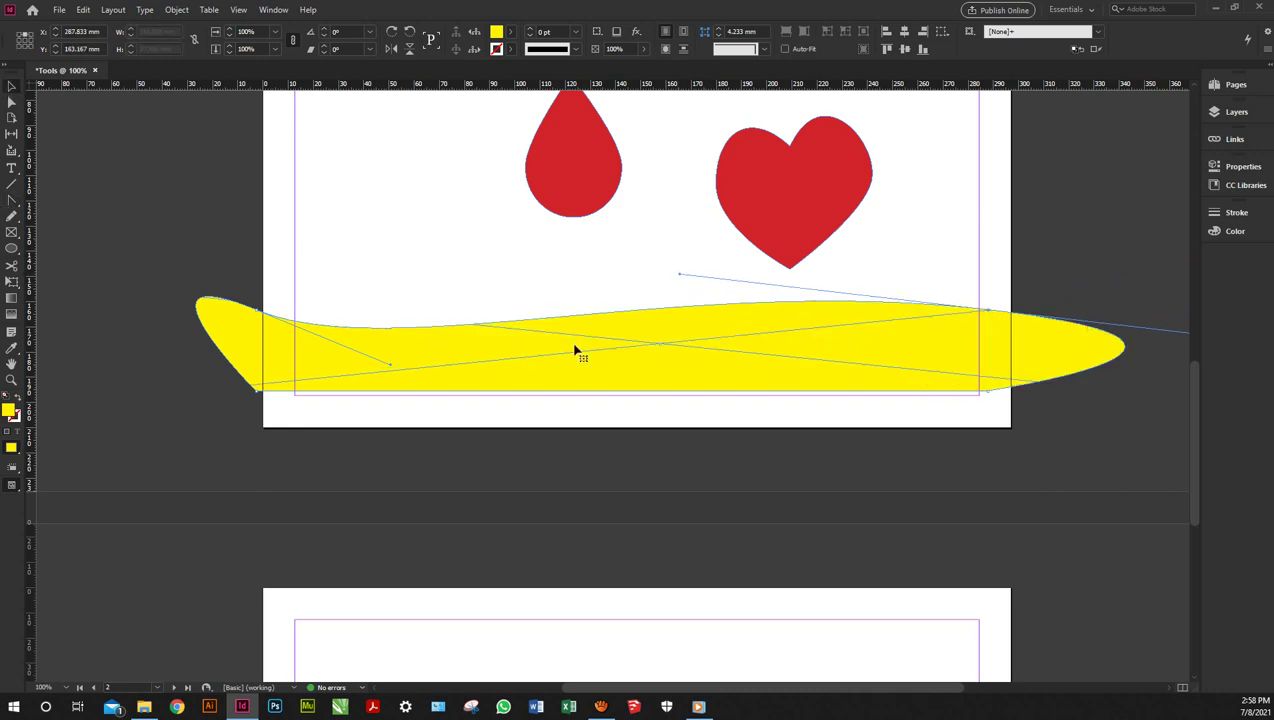
left_click_drag(572, 370, 566, 412)
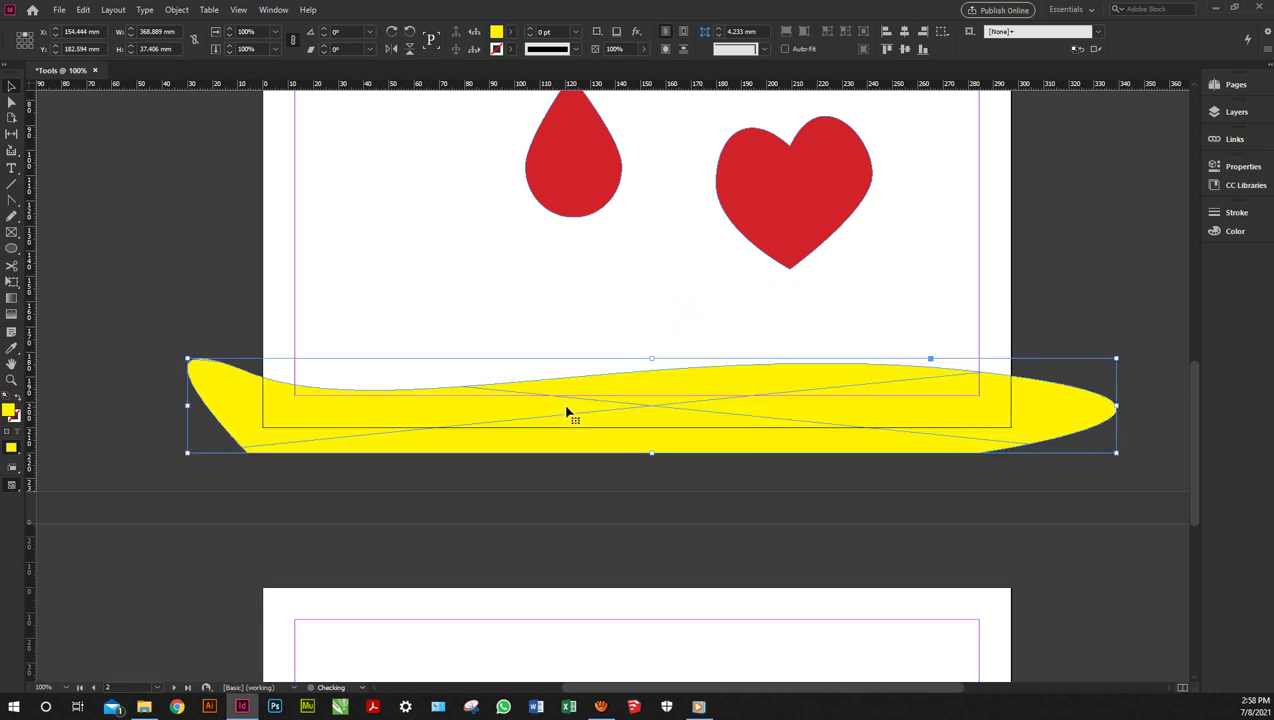
left_click(651, 318)
- Preview page 2 without guides and frame edges to check the shapes and the wave, and return to the normal view
key("w")
scroll(651, 318, "up", 3)
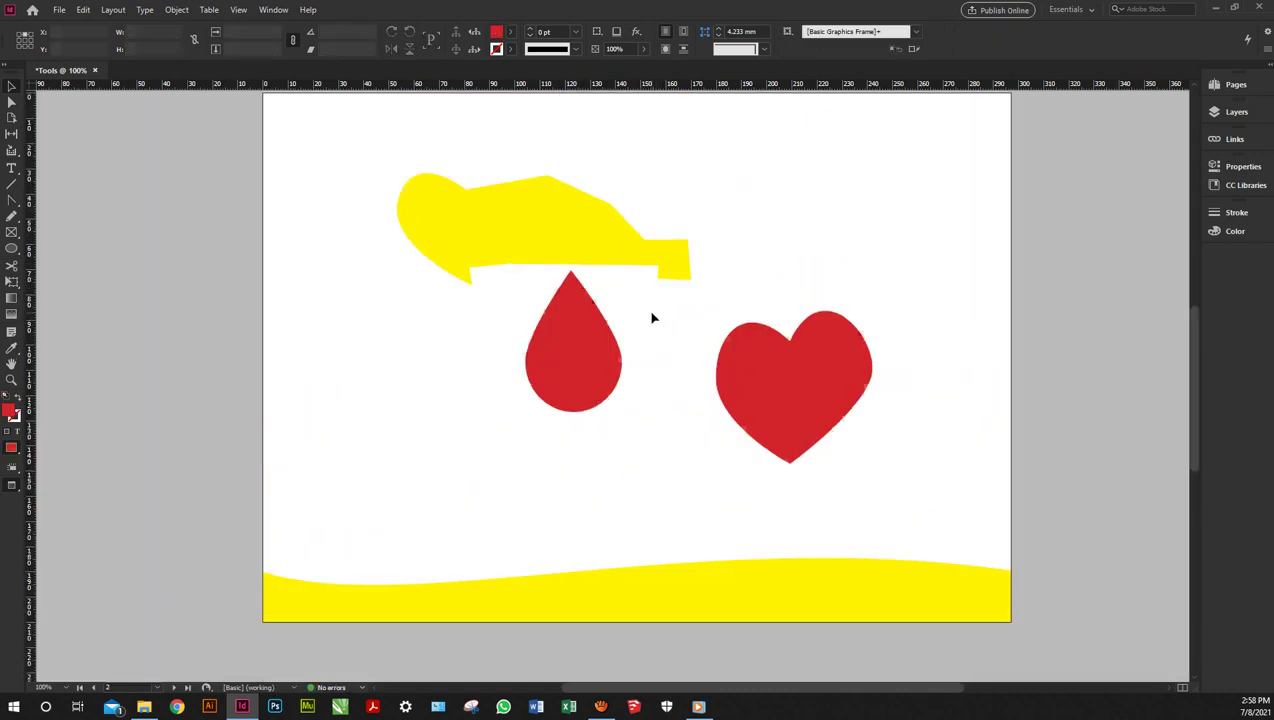
scroll(651, 318, "down", 5)
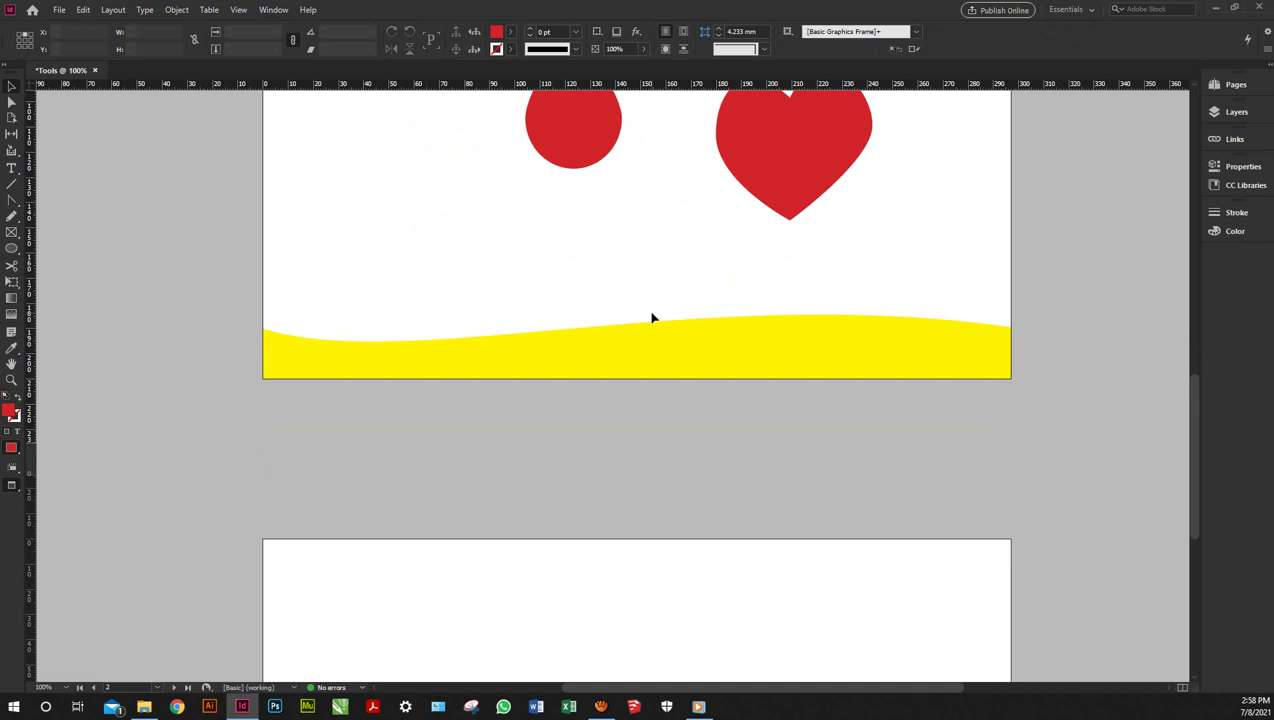
scroll(651, 318, "up", 1)
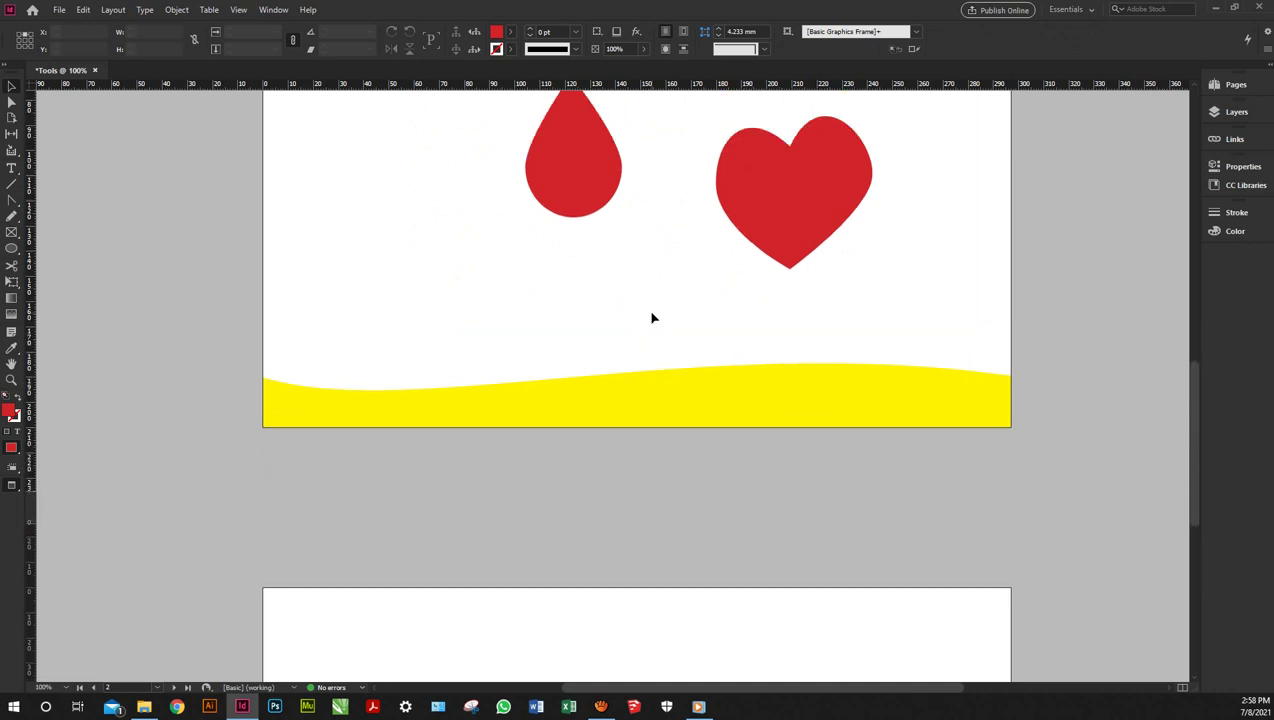
key("w")
- Review the finished artwork on all three pages of the document, ending on page 1
scroll(651, 318, "up", 6)
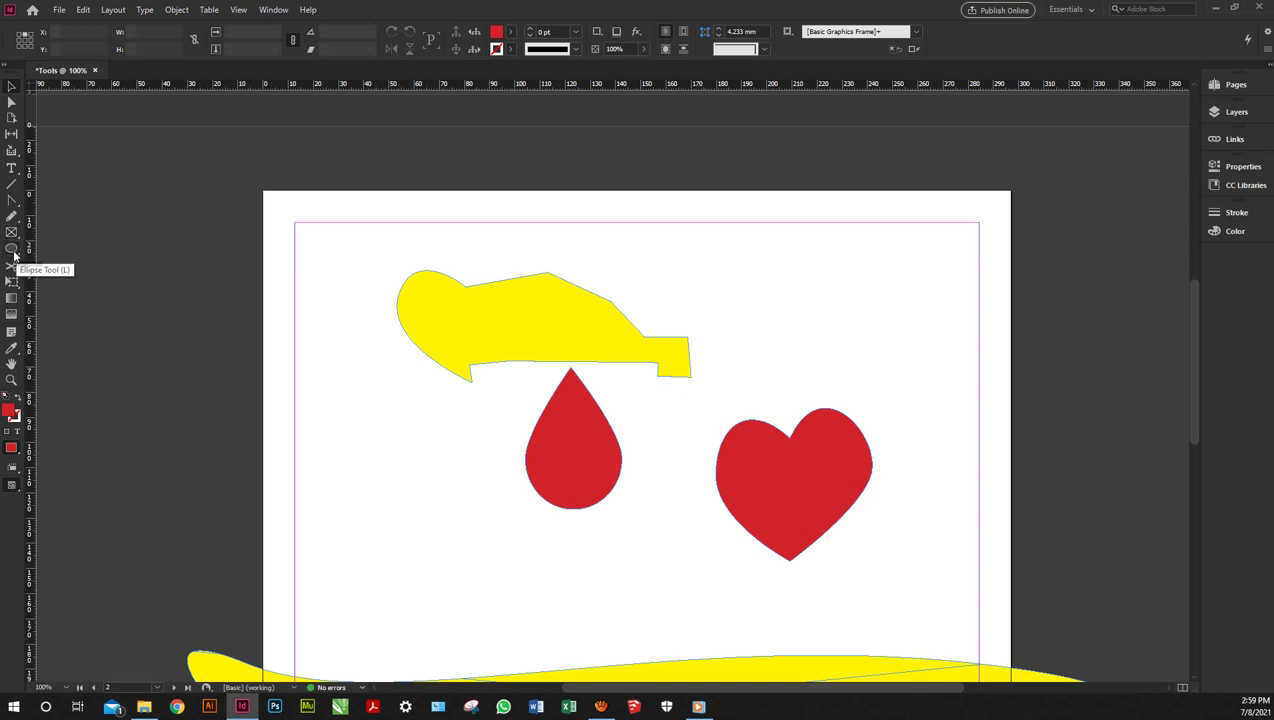
left_click(11, 378)
left_click_drag(297, 416, 97, 353)
left_click(12, 88)
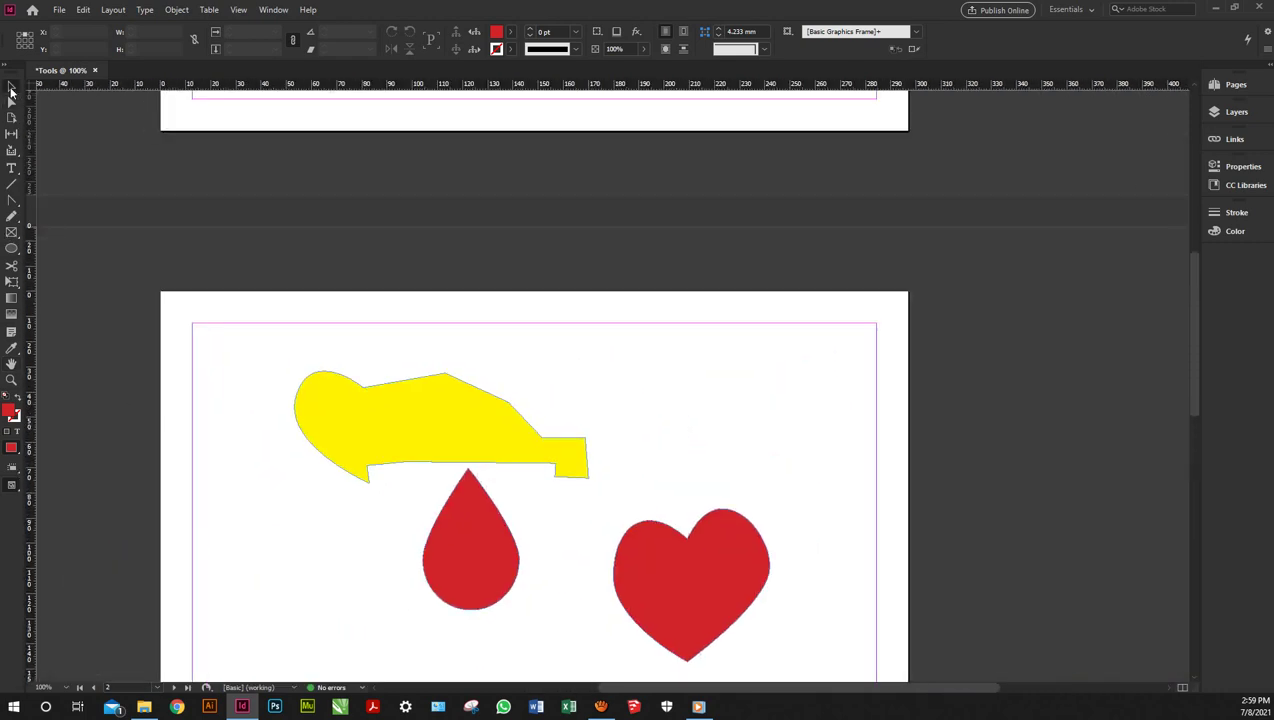
scroll(587, 361, "up", 10)
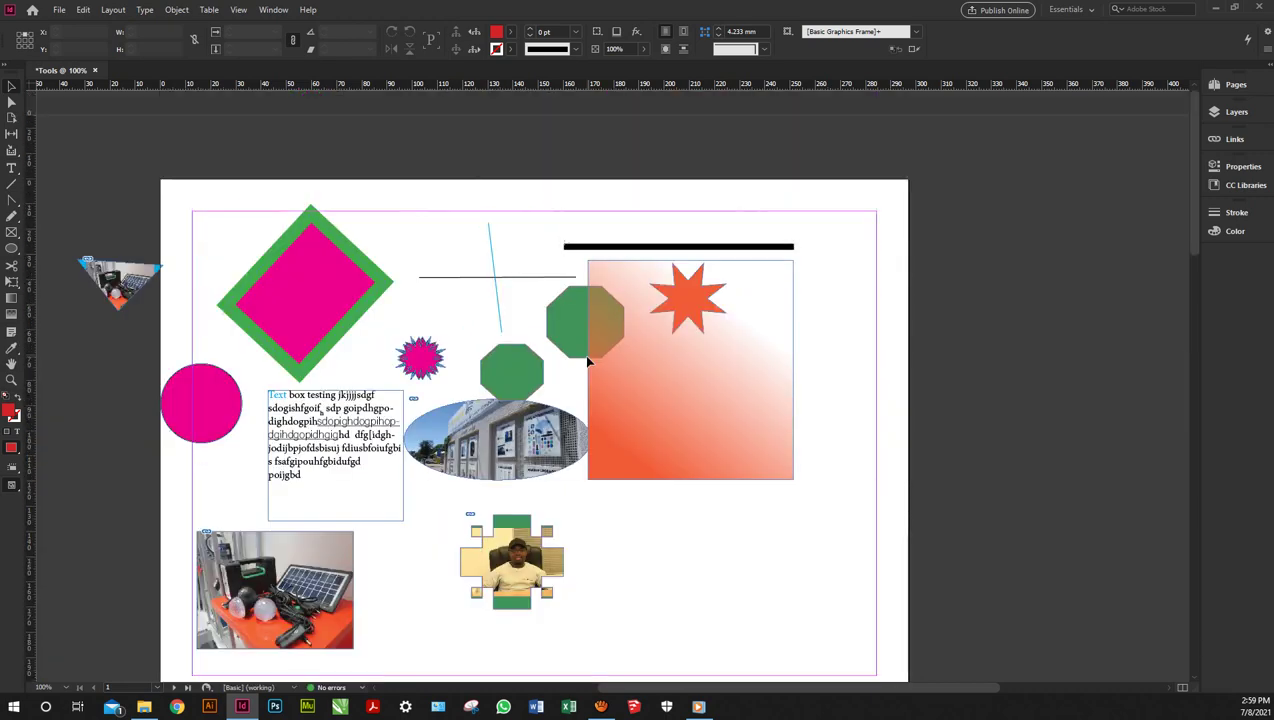
scroll(587, 361, "down", 10)
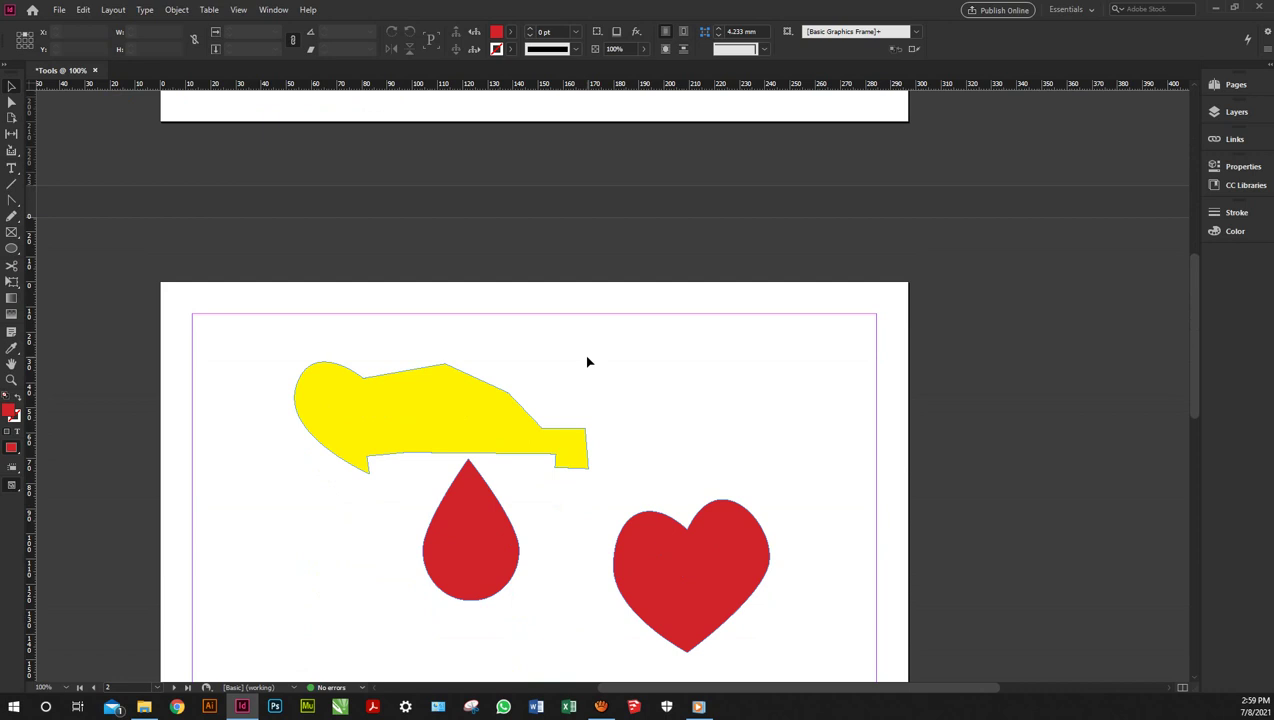
scroll(588, 363, "down", 10)
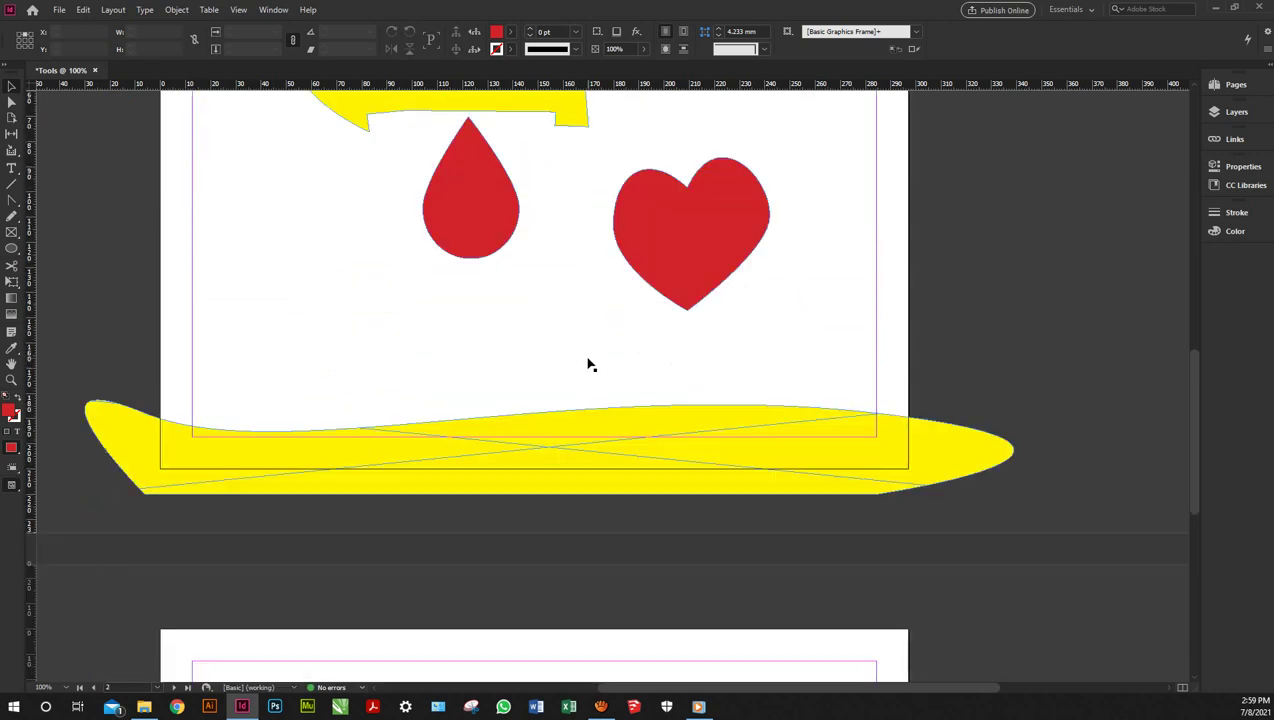
scroll(588, 363, "down", 4)
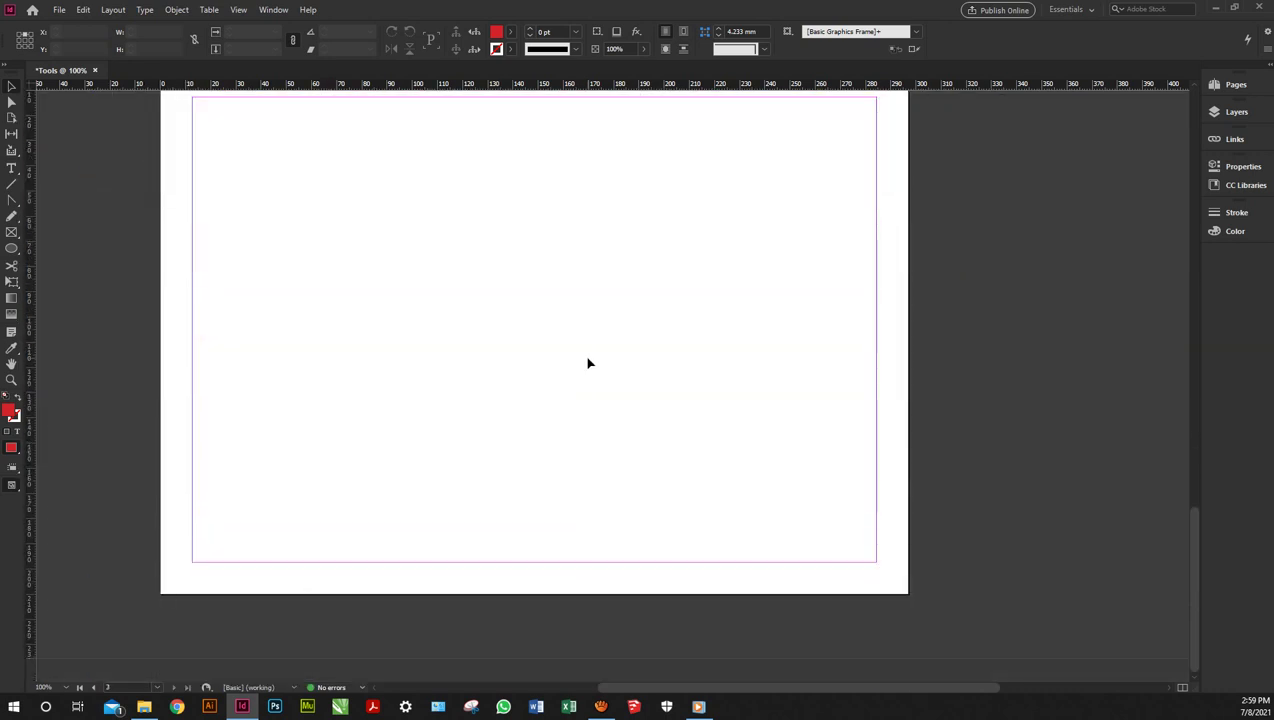
scroll(588, 363, "up", 13)
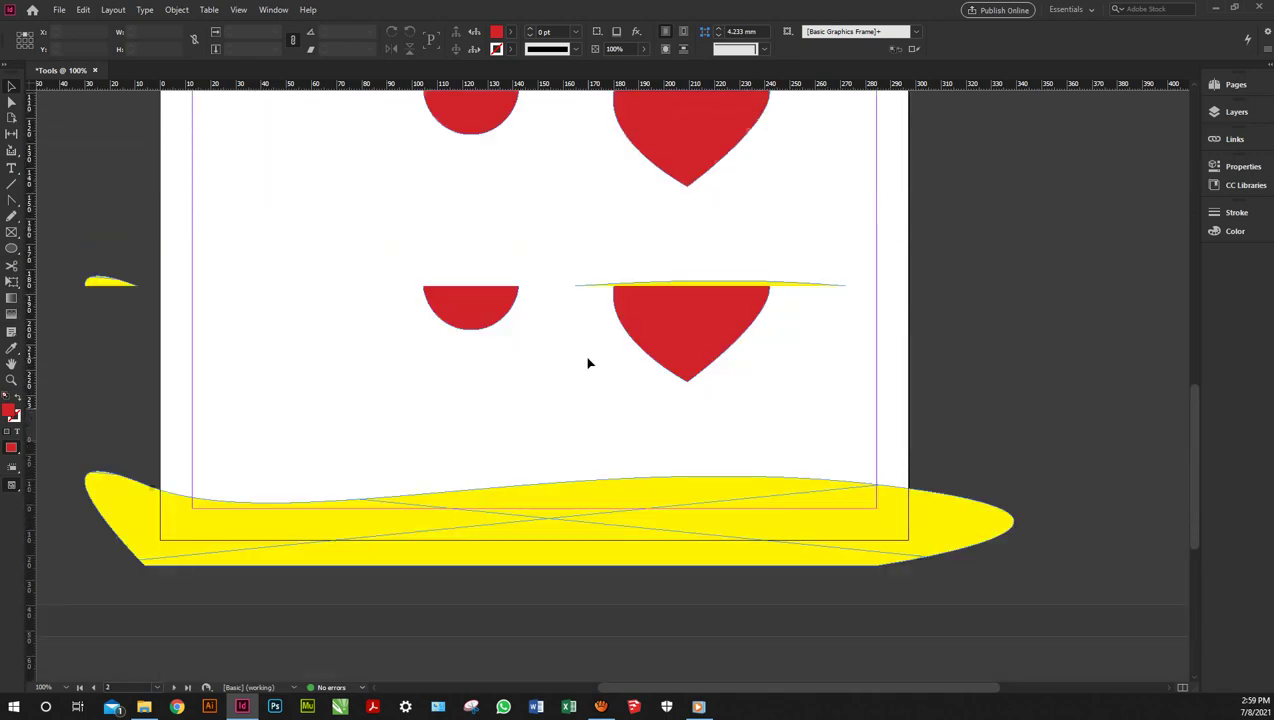
scroll(588, 365, "up", 2)
scroll(586, 360, "up", 10)
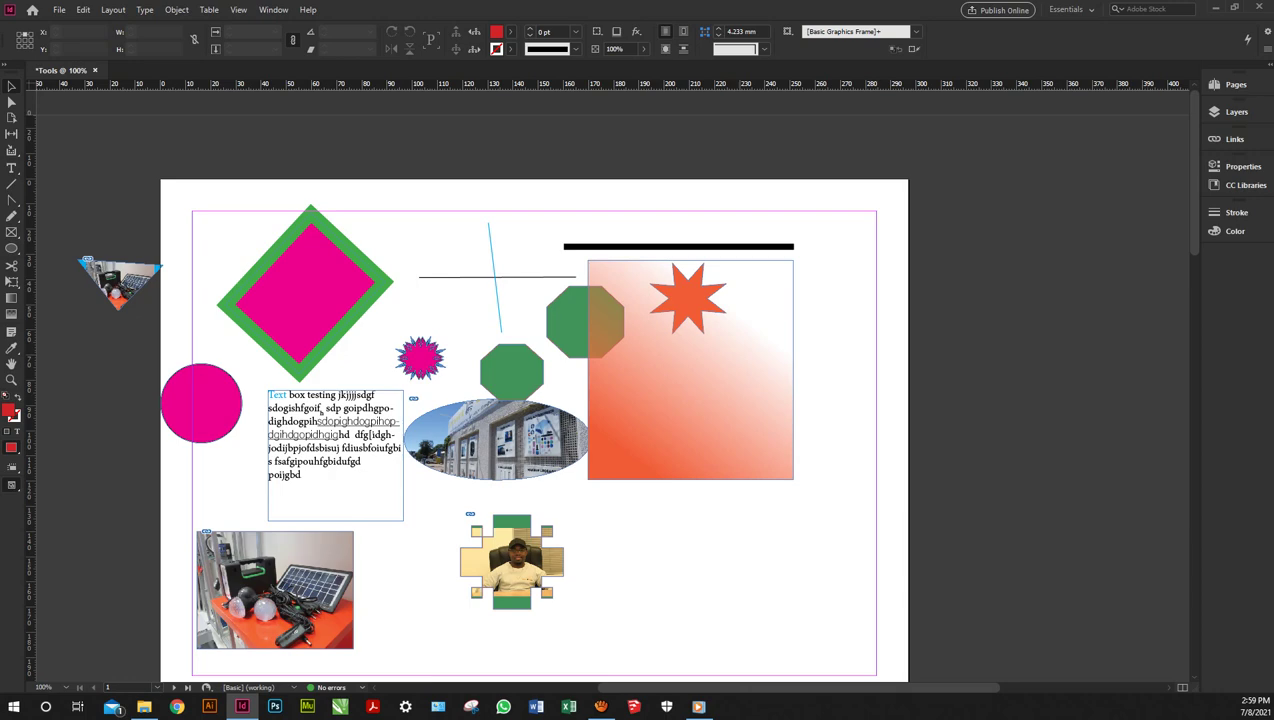
left_click(600, 706)
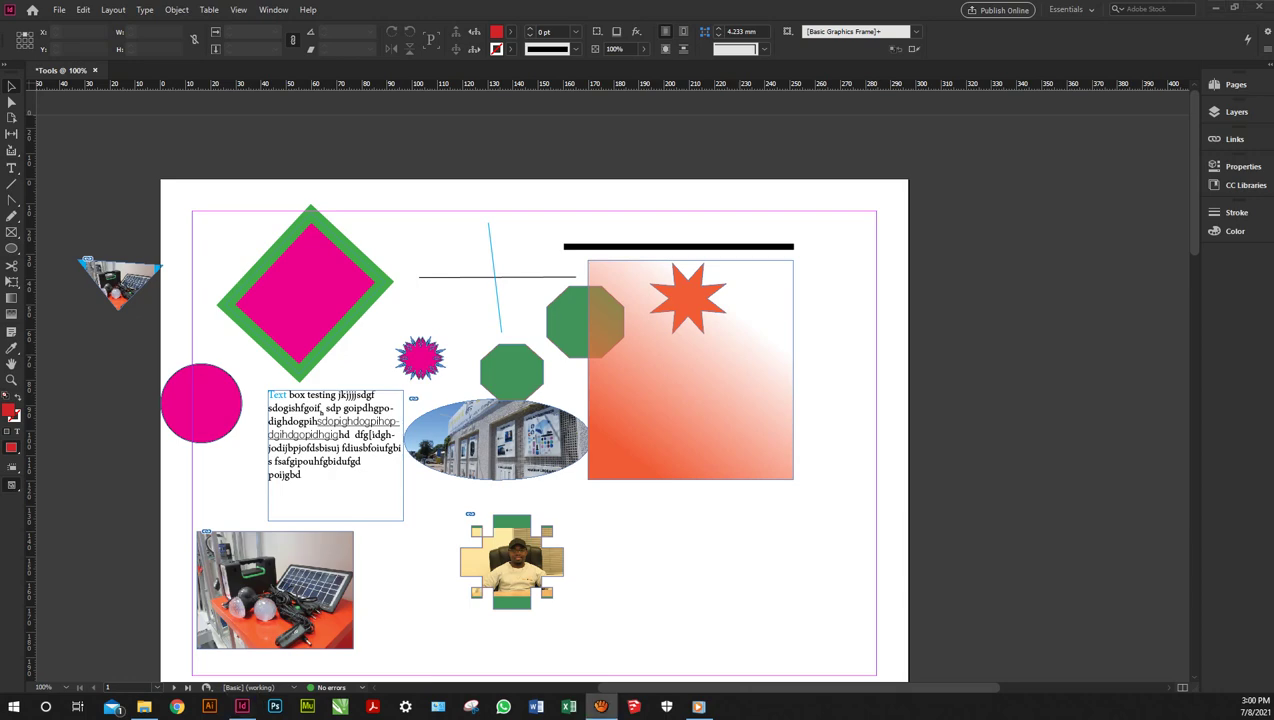